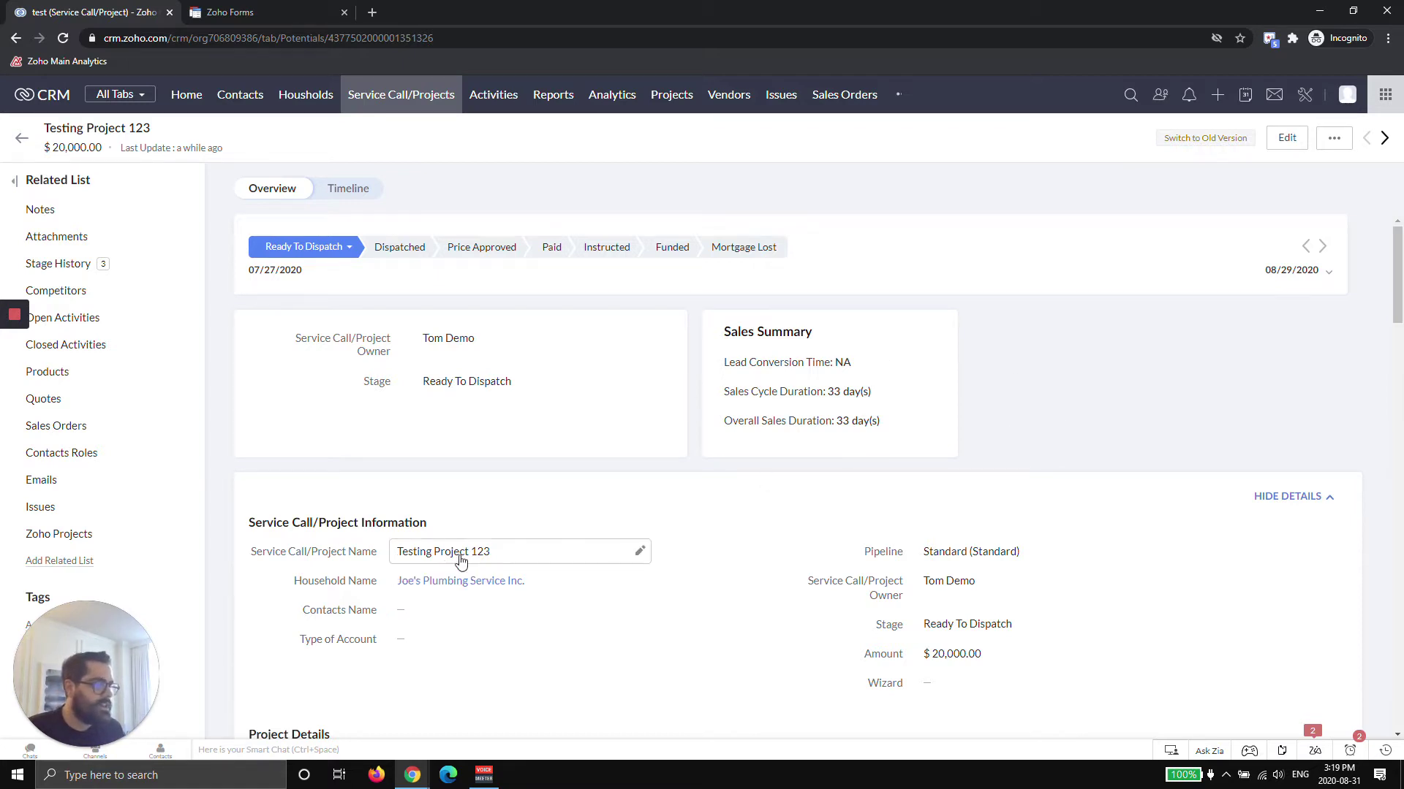
Step: Check the CRM project record, then go back to the Zoho Forms All Forms list
left_click(252, 11)
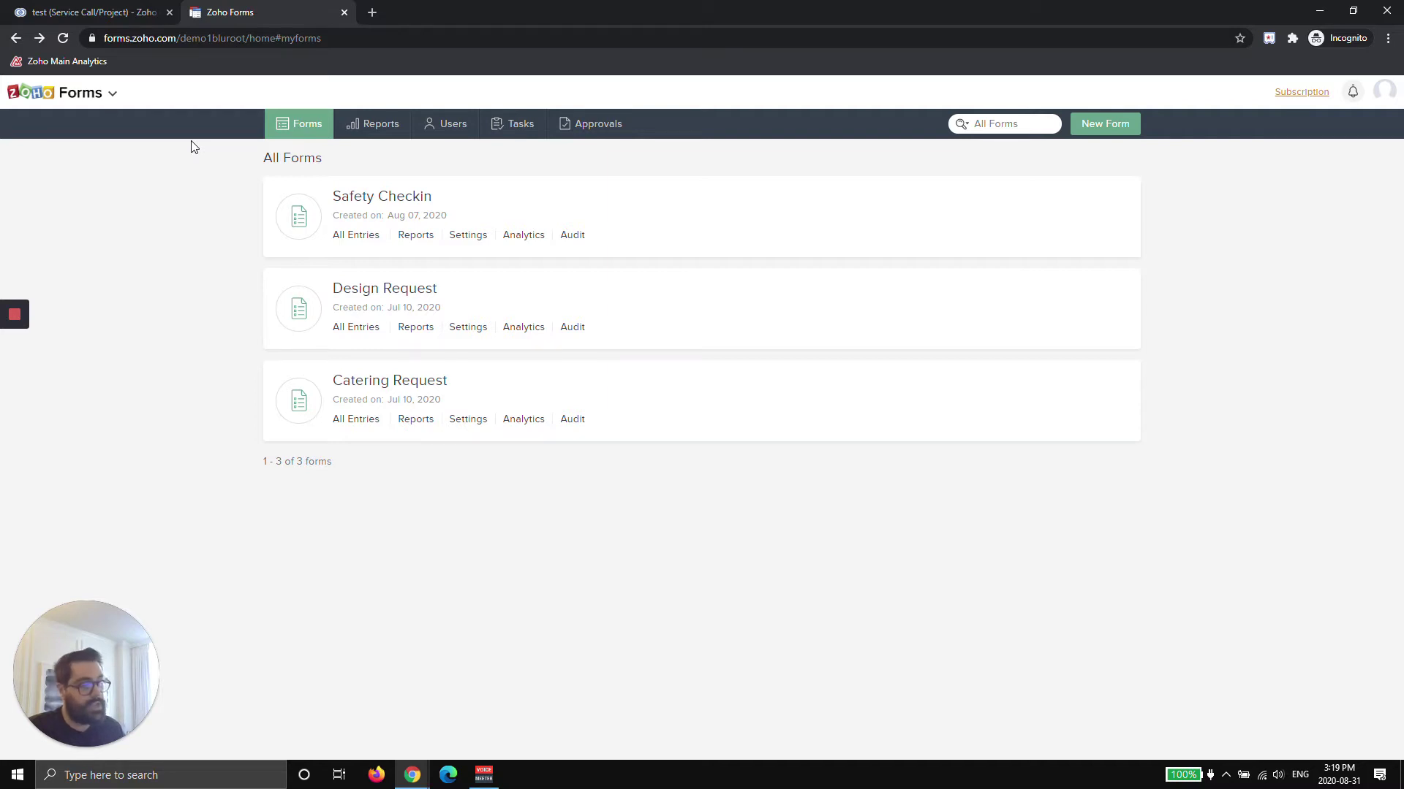
left_click(103, 13)
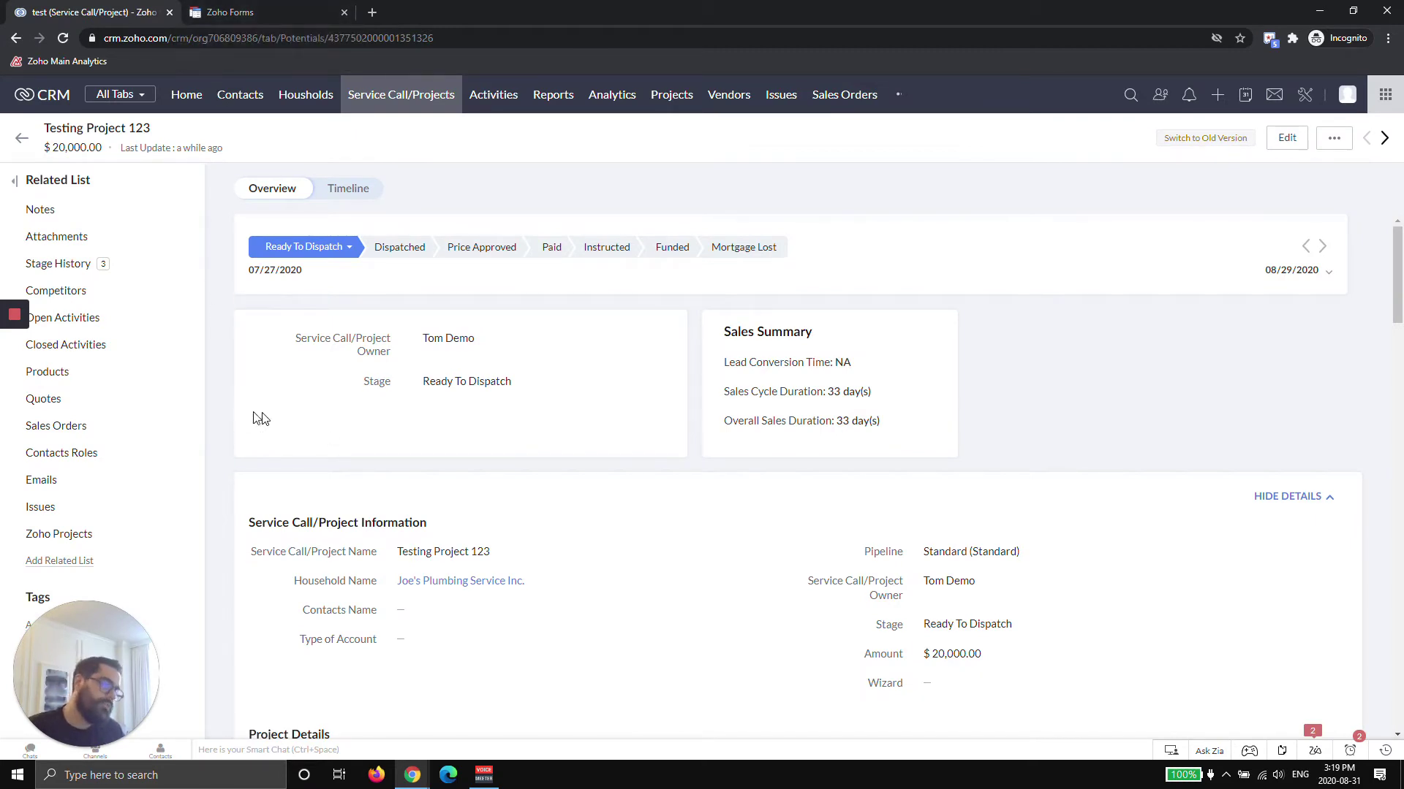
left_click(240, 17)
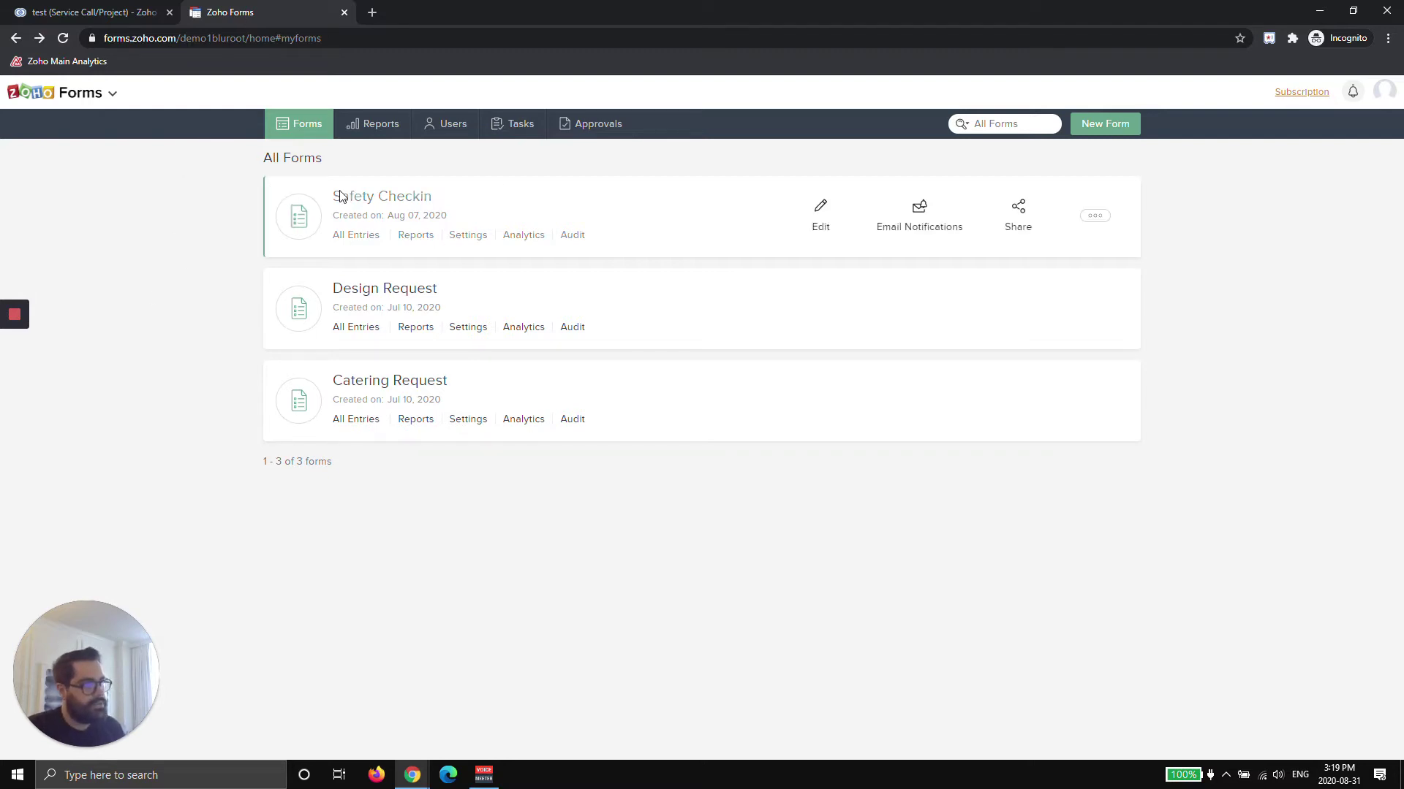
Step: Create a new blank form titled 'Repair Checklist'
left_click(1124, 126)
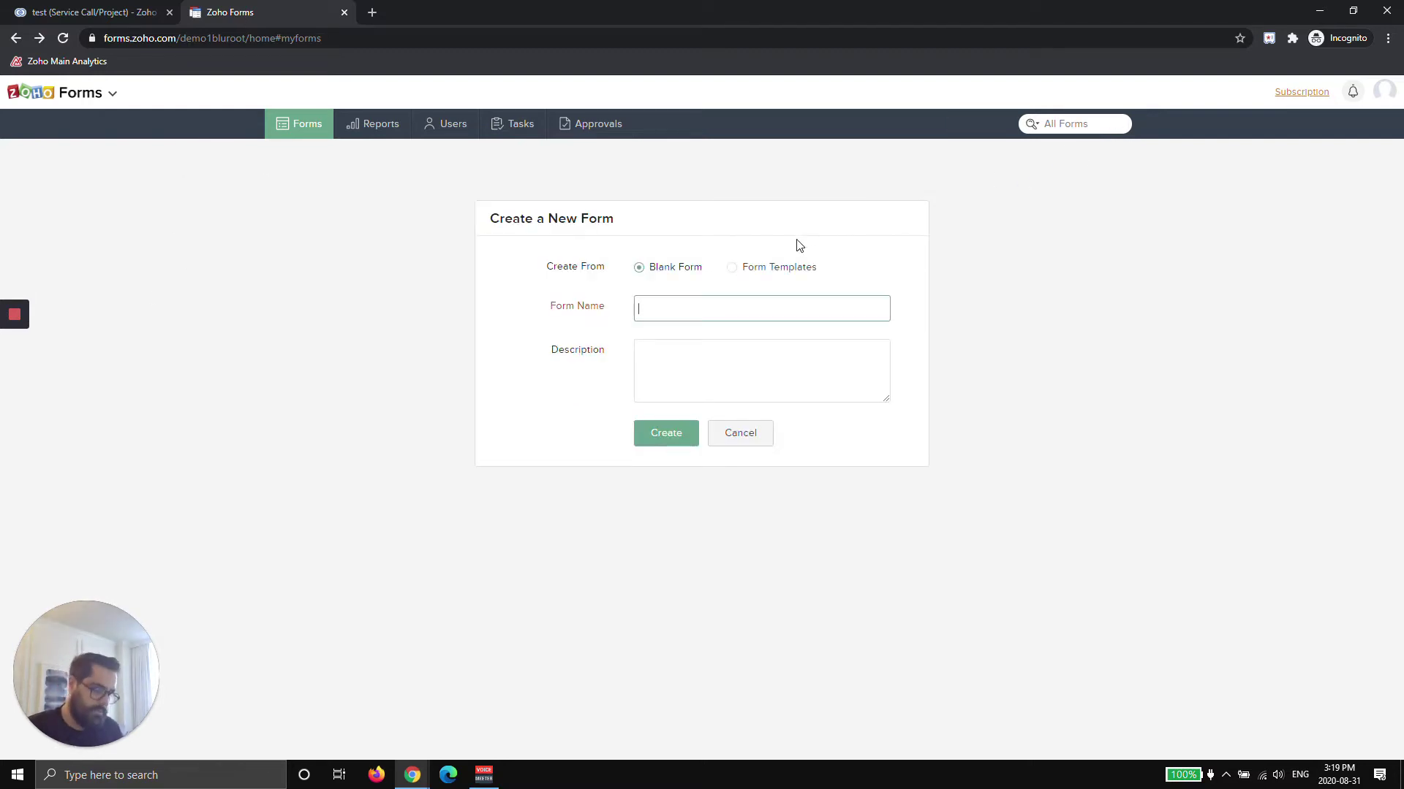
type("Repair ")
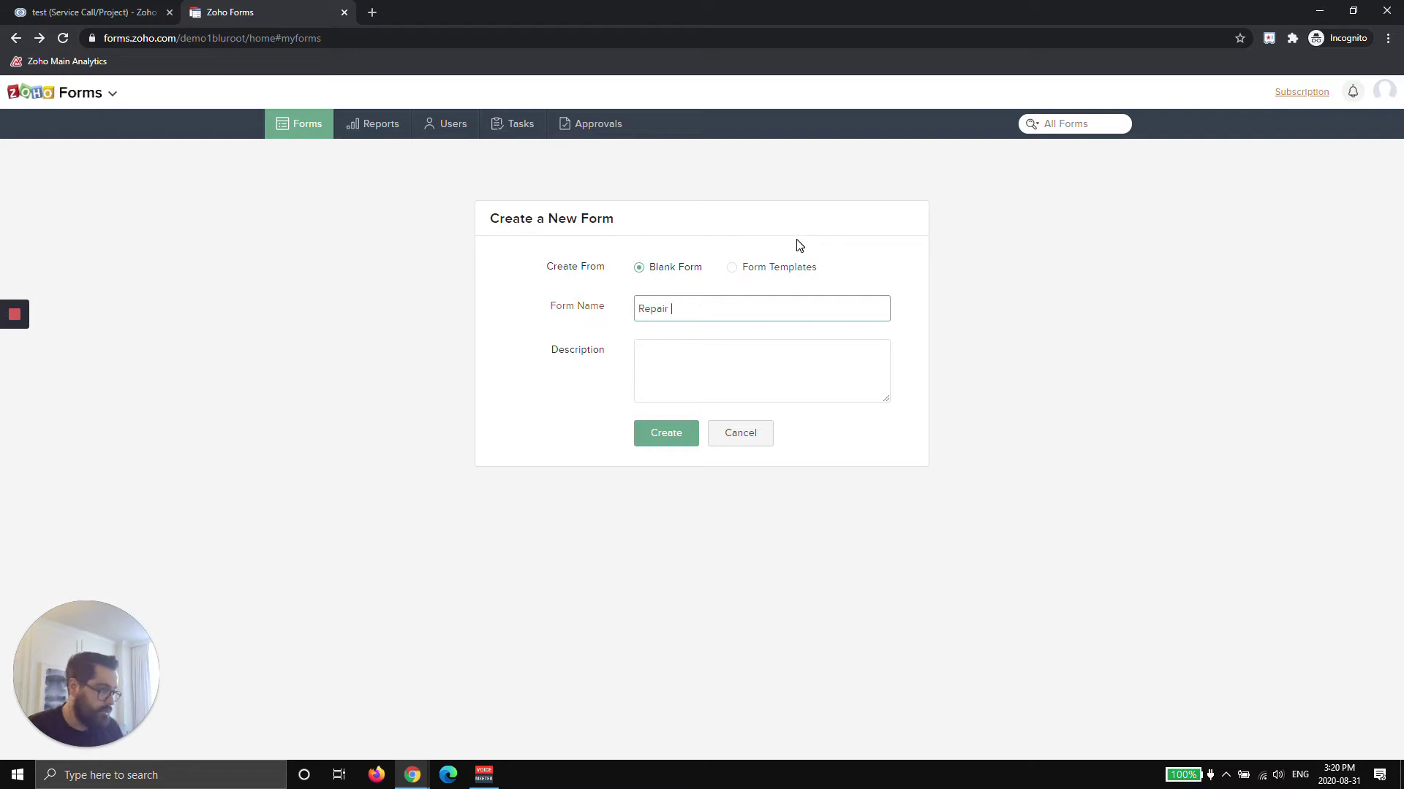
type("Checklist")
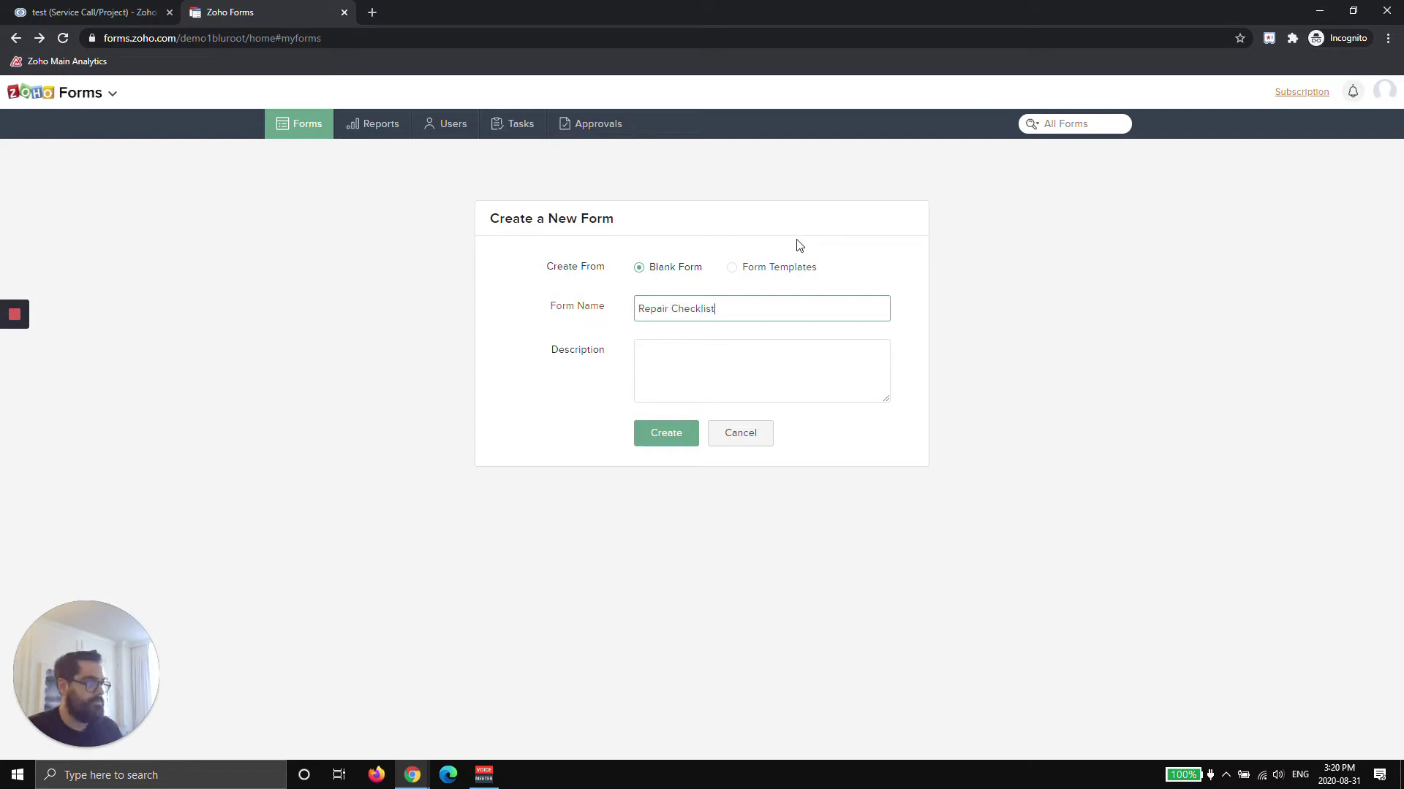
left_click(665, 431)
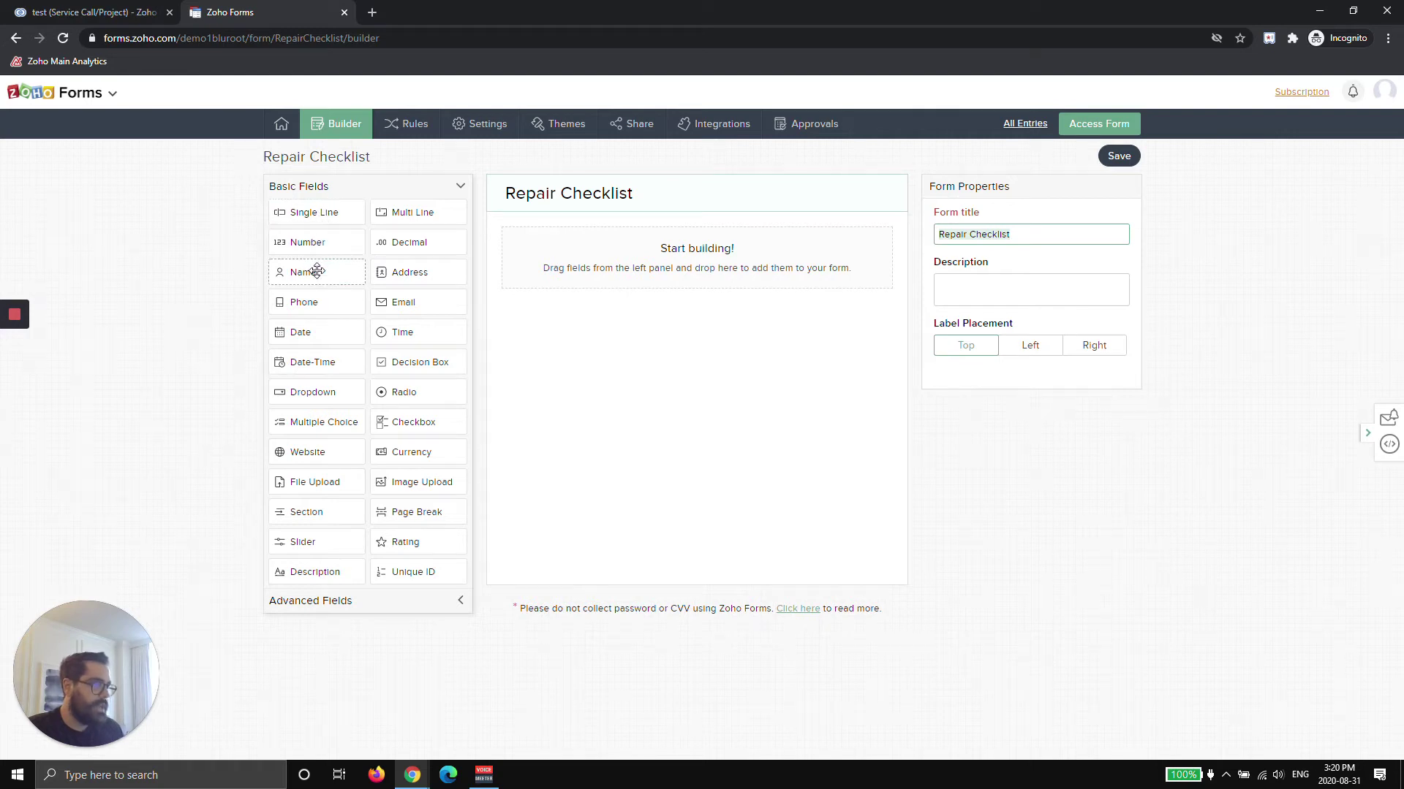
Step: Add a Single Line field 'Repair Name', a Date field 'Repair Date' and a Name field
left_click_drag(313, 213, 600, 369)
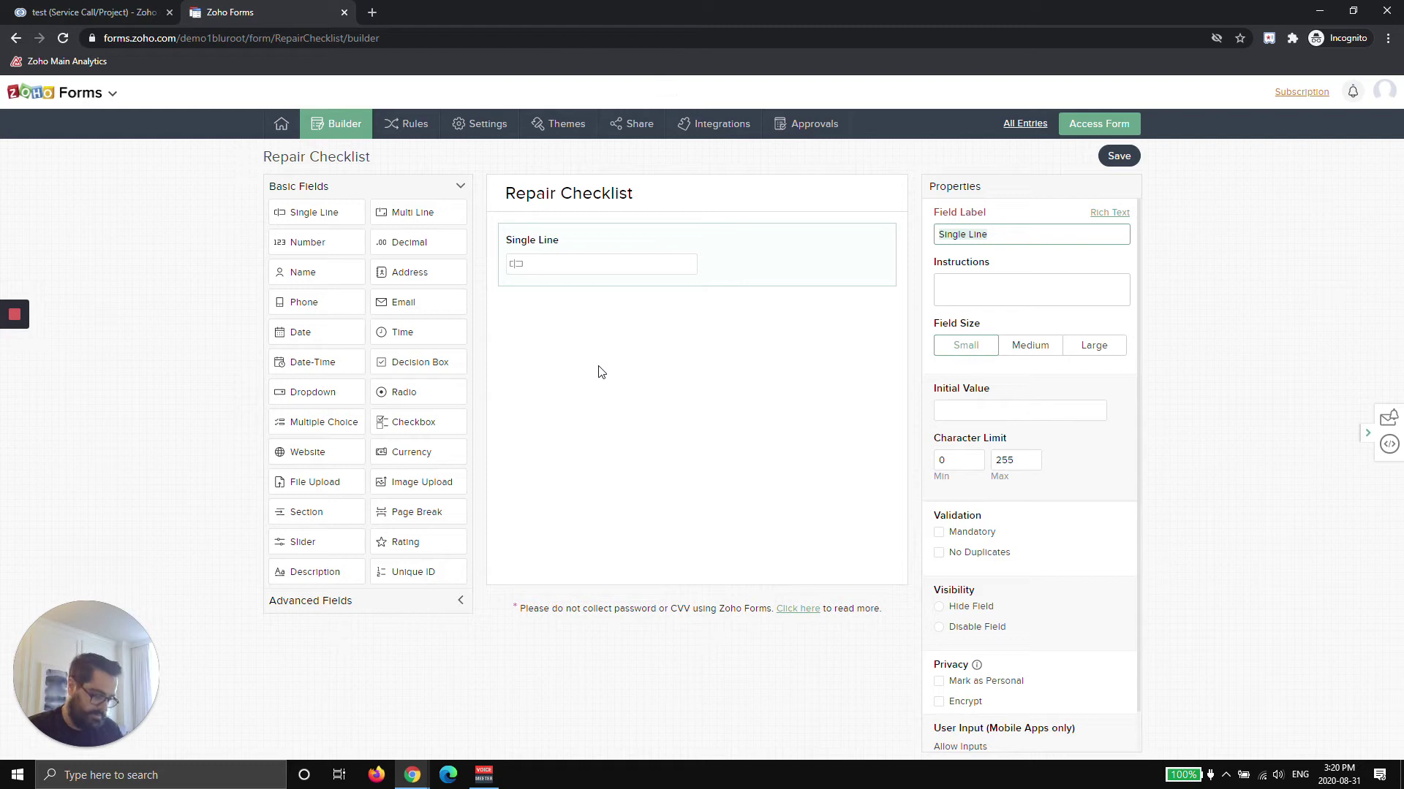
type("Repair Name")
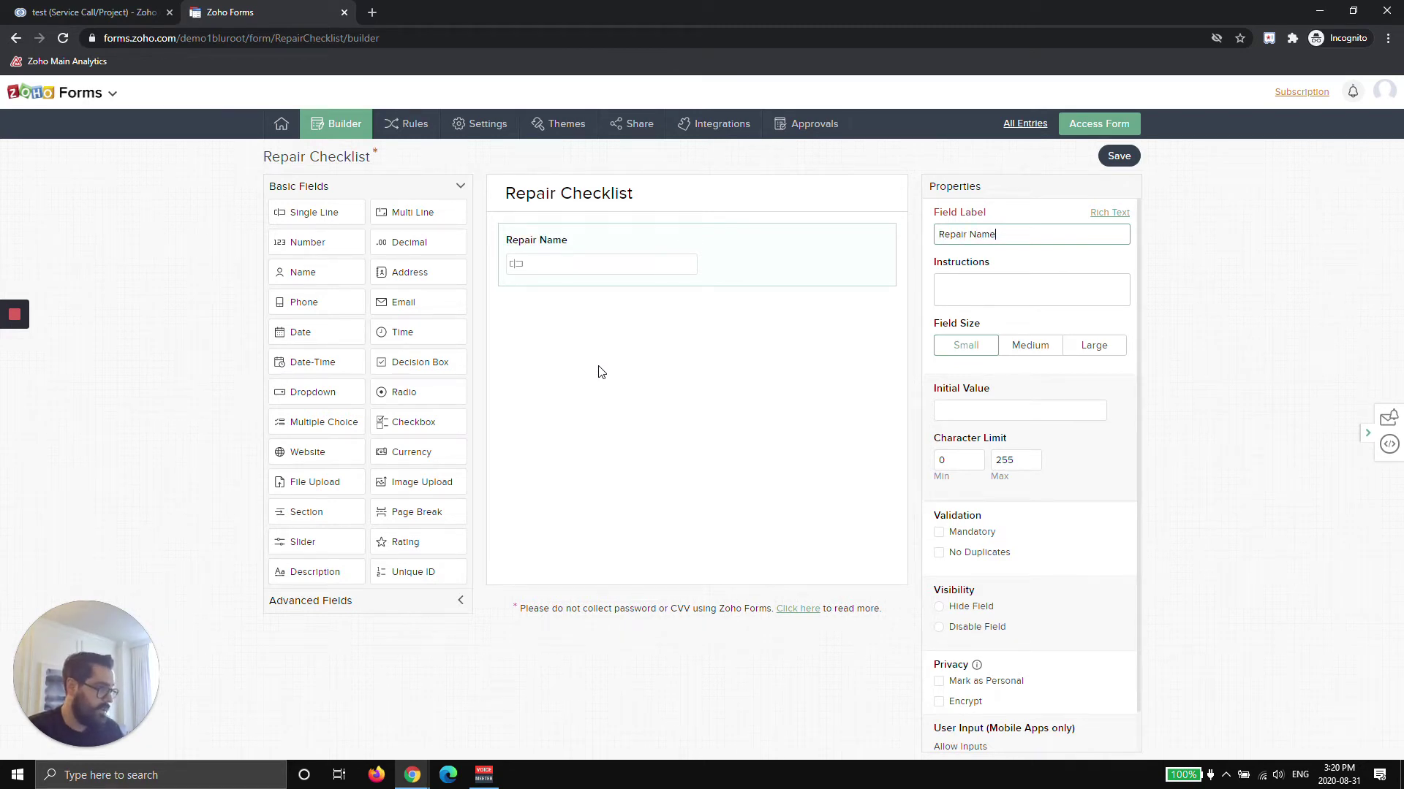
left_click_drag(344, 303, 647, 346)
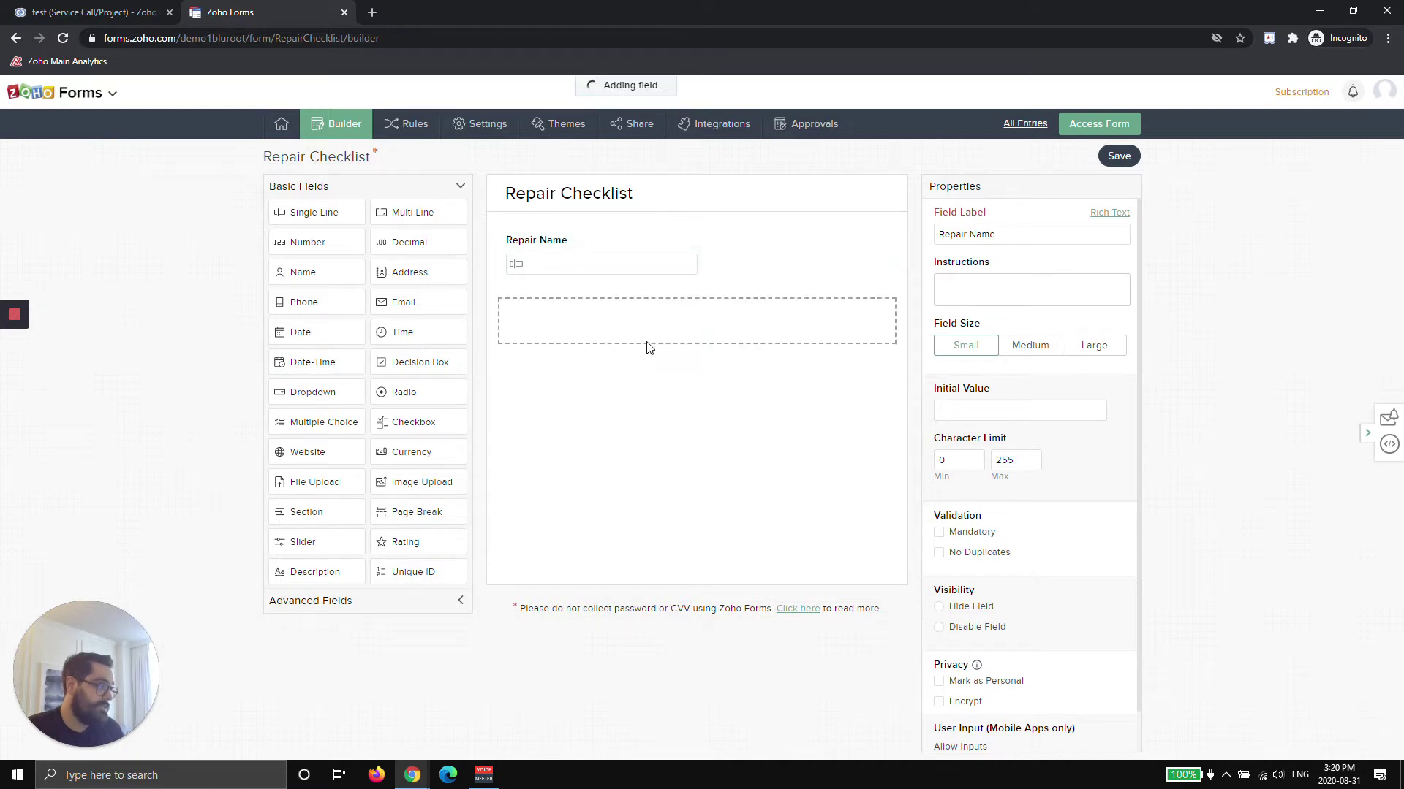
type("Rep")
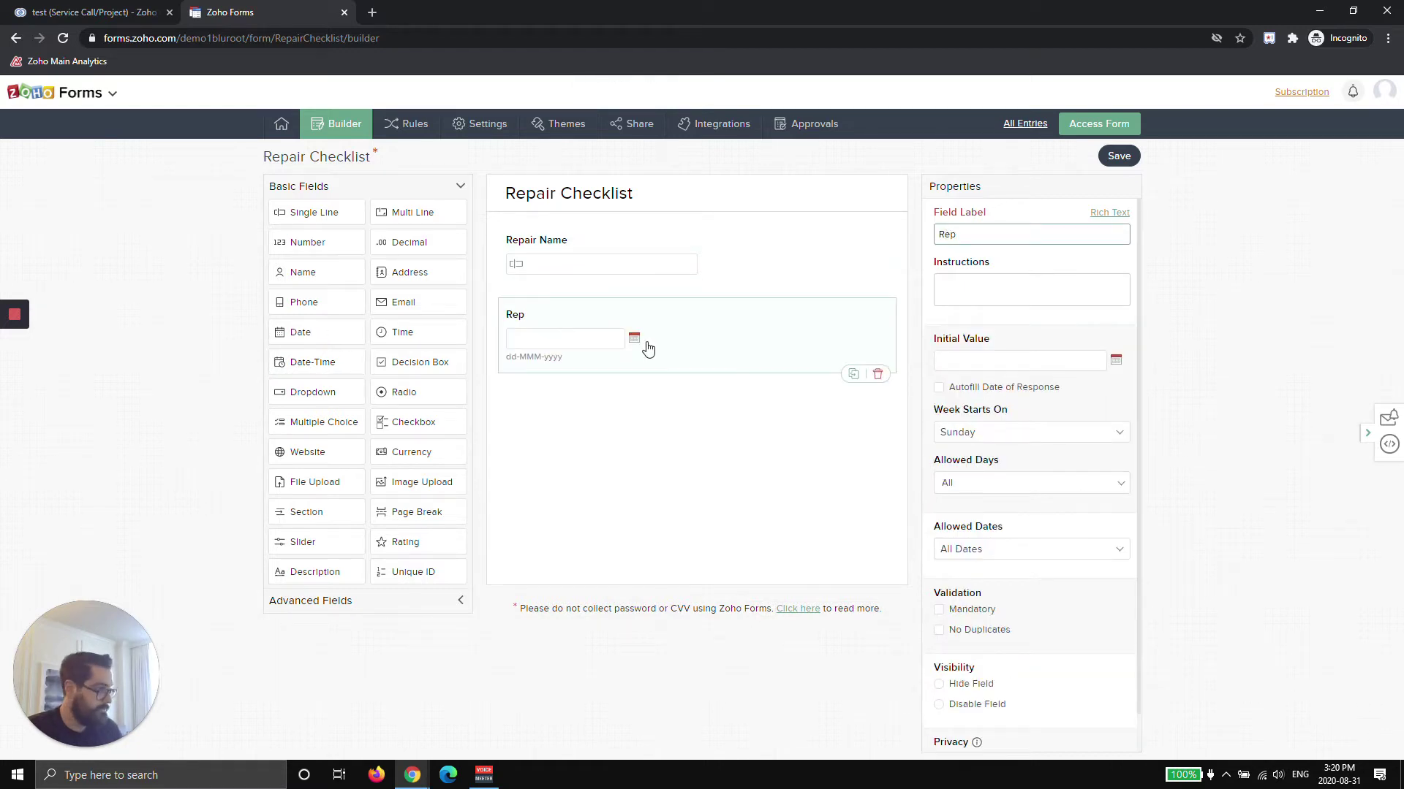
type("air Date")
left_click(629, 421)
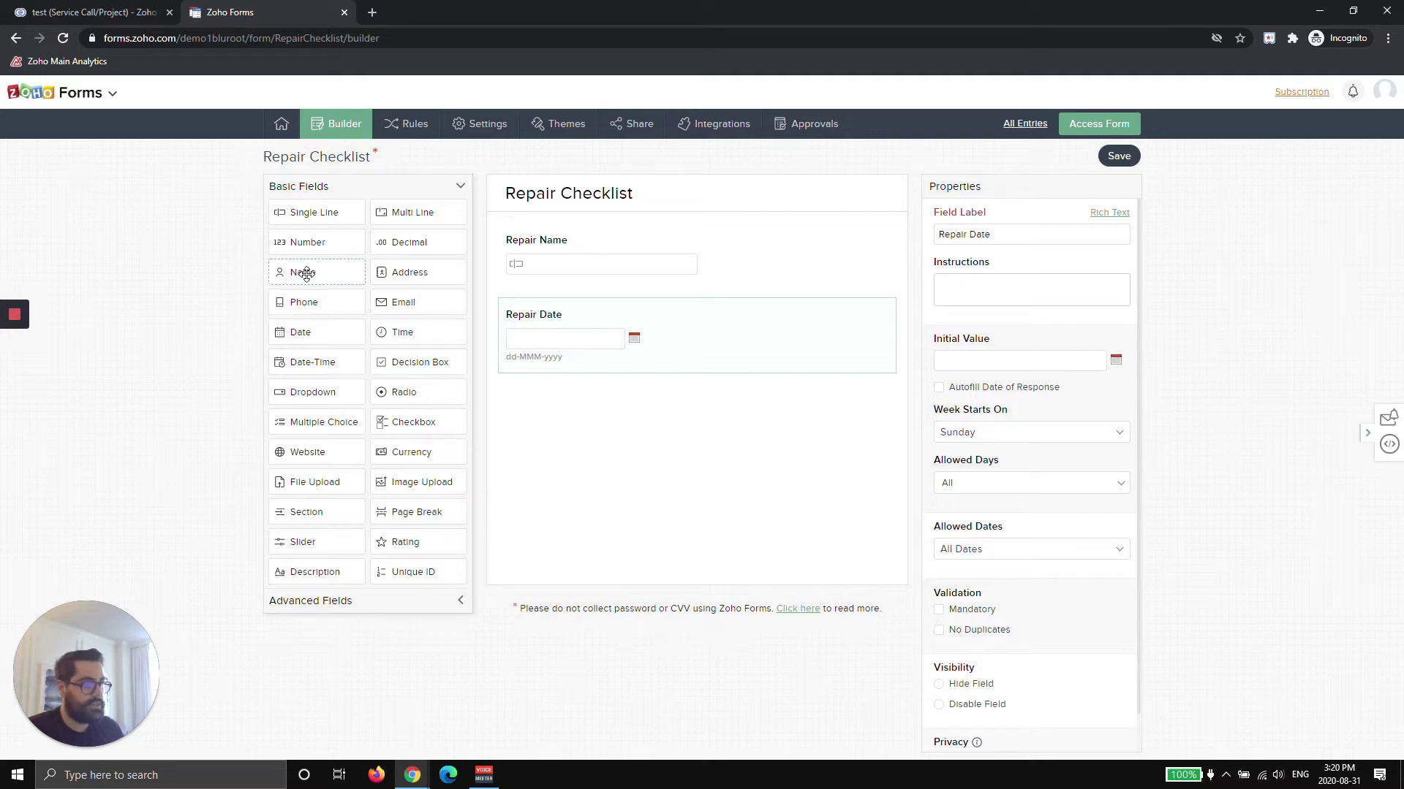
left_click_drag(303, 275, 549, 411)
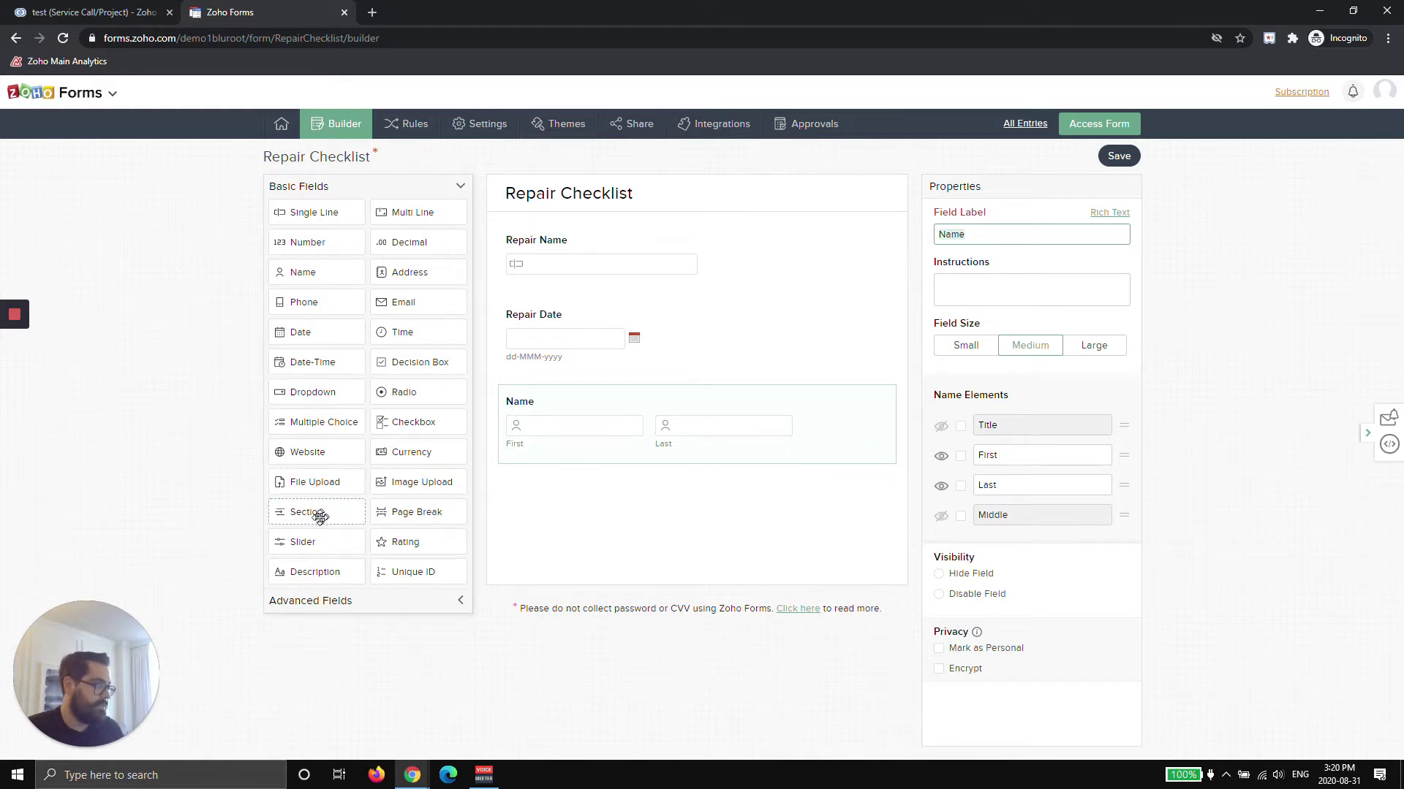
Step: Insert a 'Verification Details' section above Name, add an Email field below it, and start another section
left_click_drag(307, 514, 563, 419)
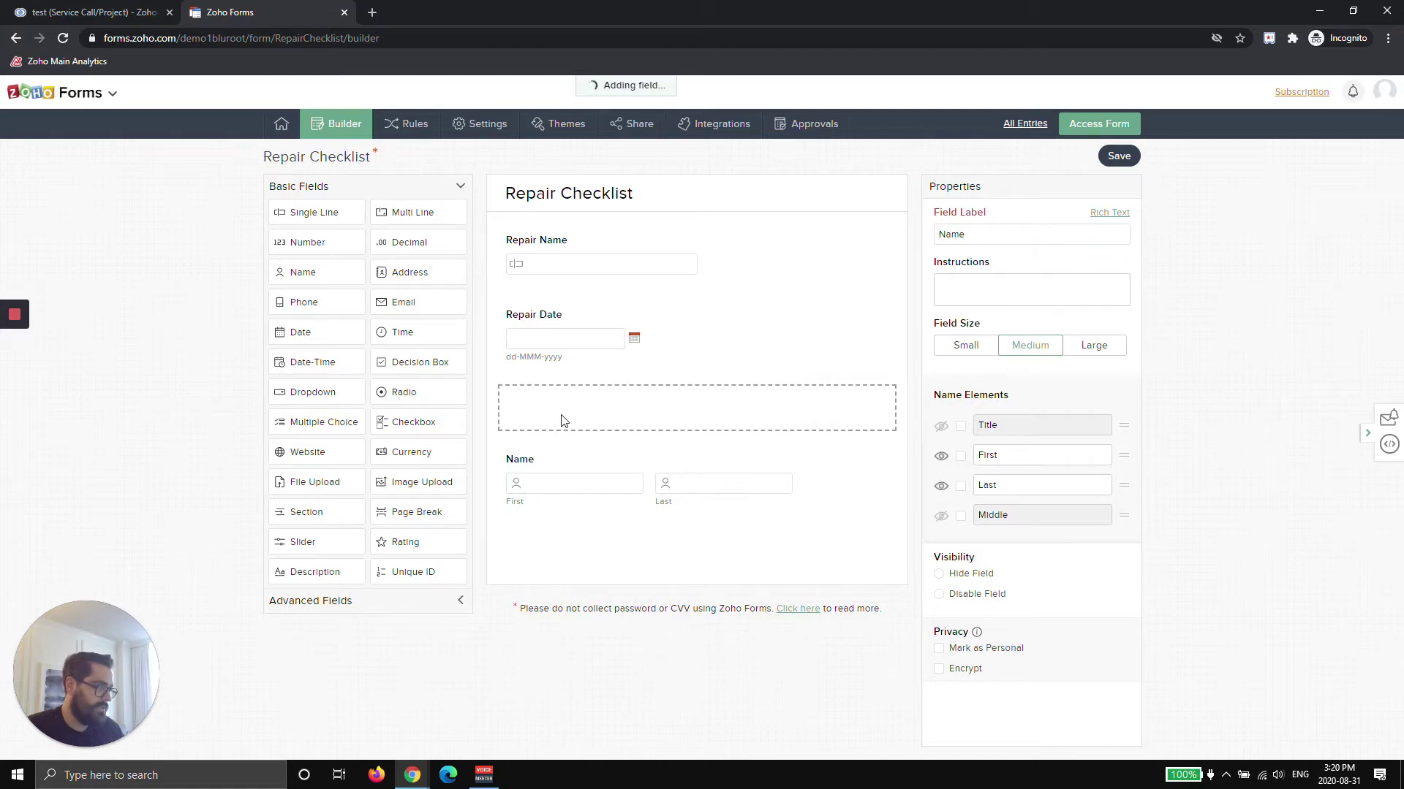
type("Verifica")
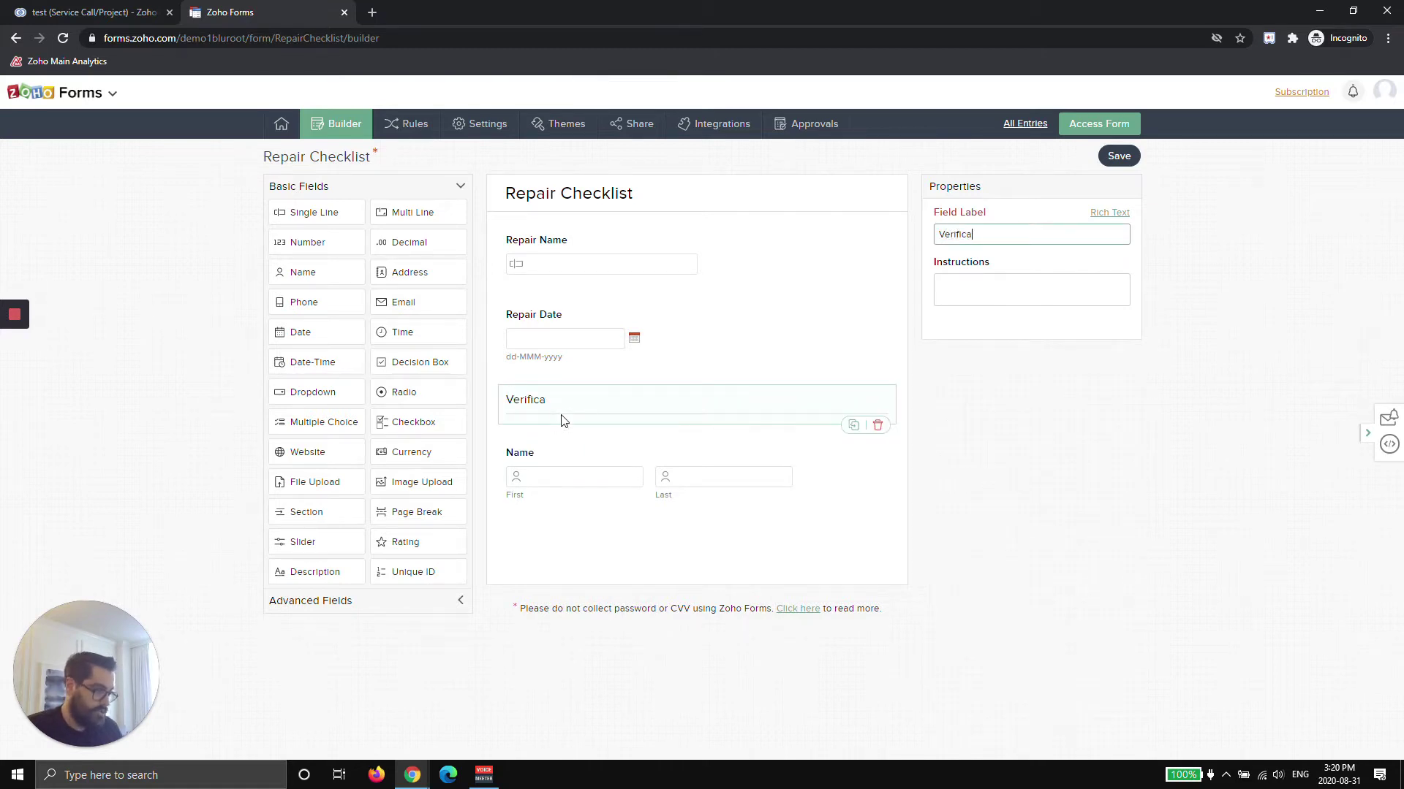
type("tion Details")
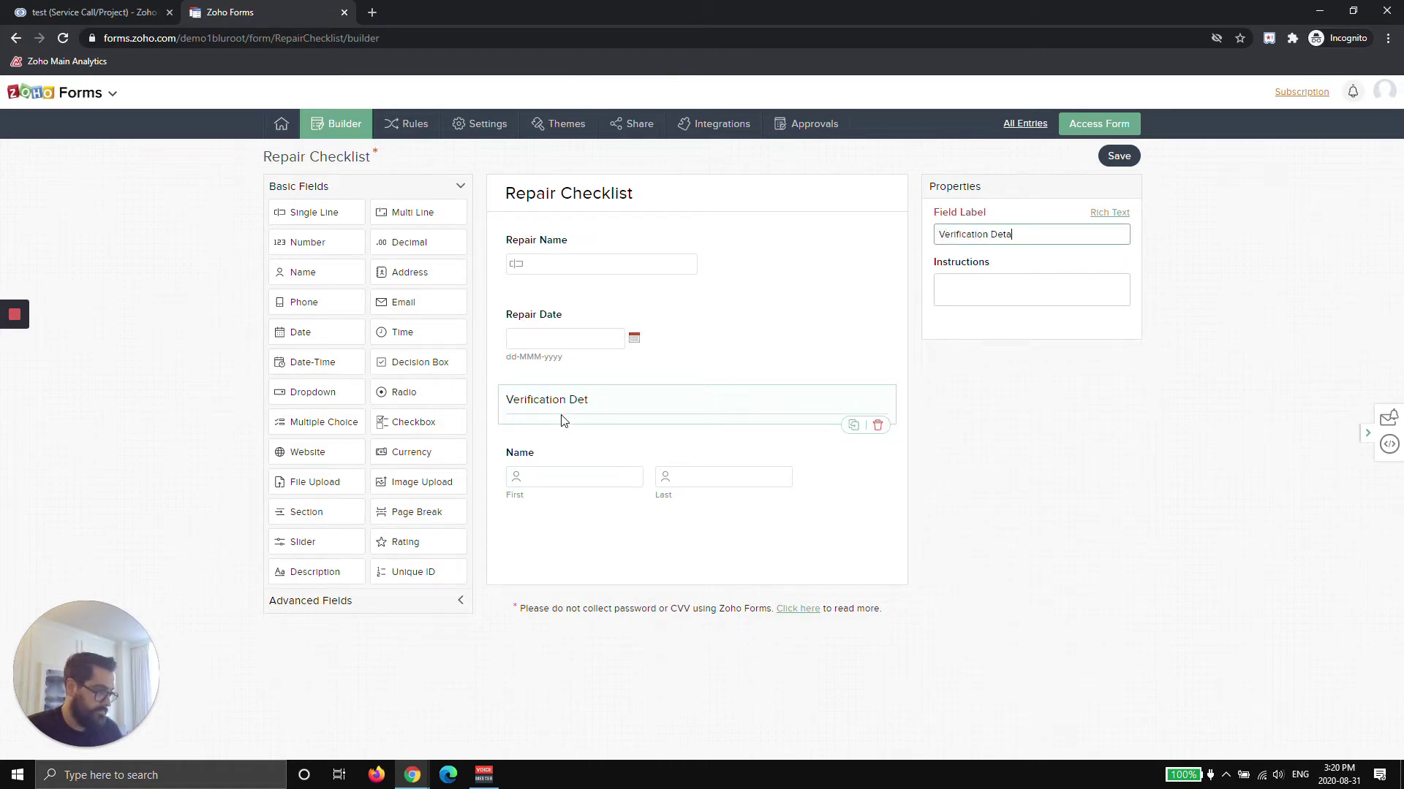
left_click(581, 512)
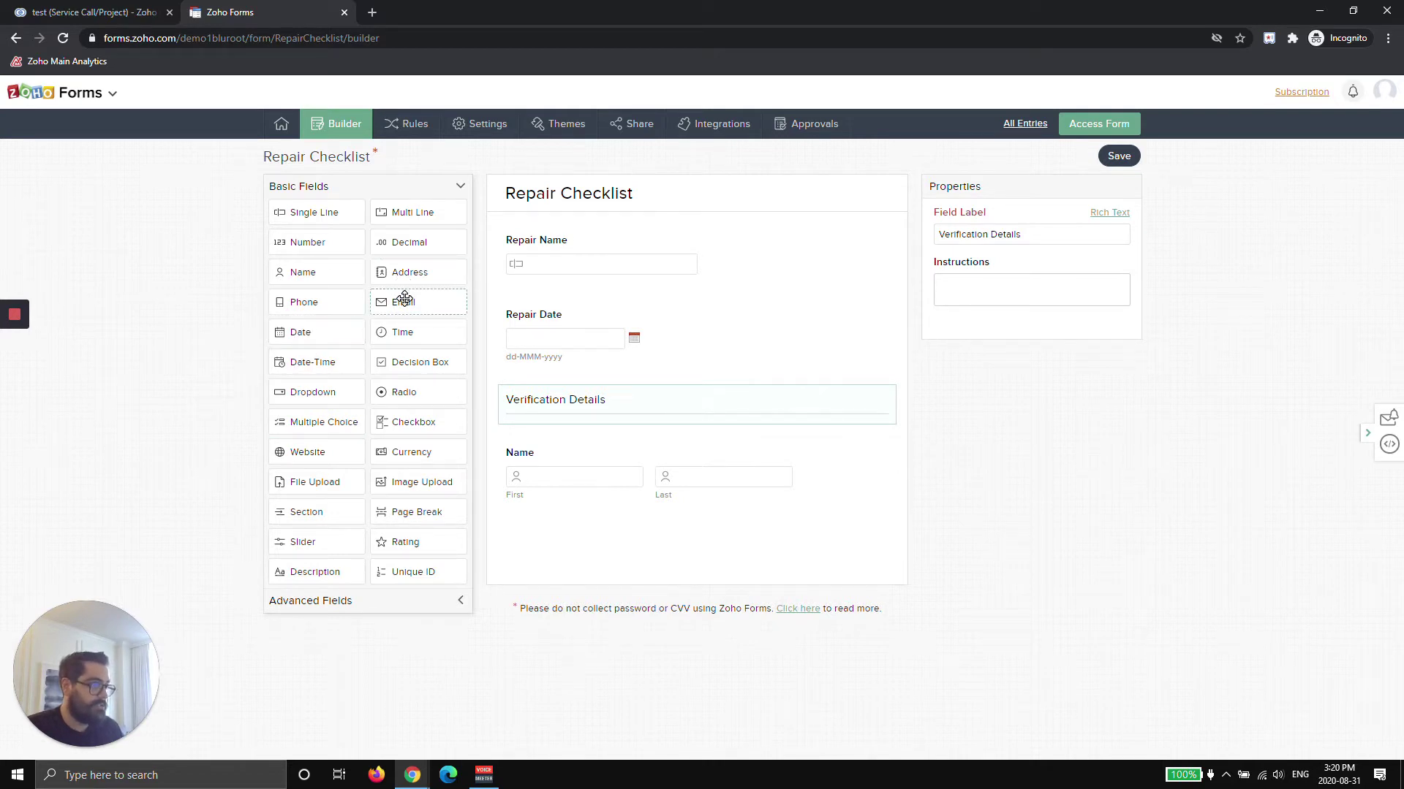
left_click_drag(406, 300, 564, 517)
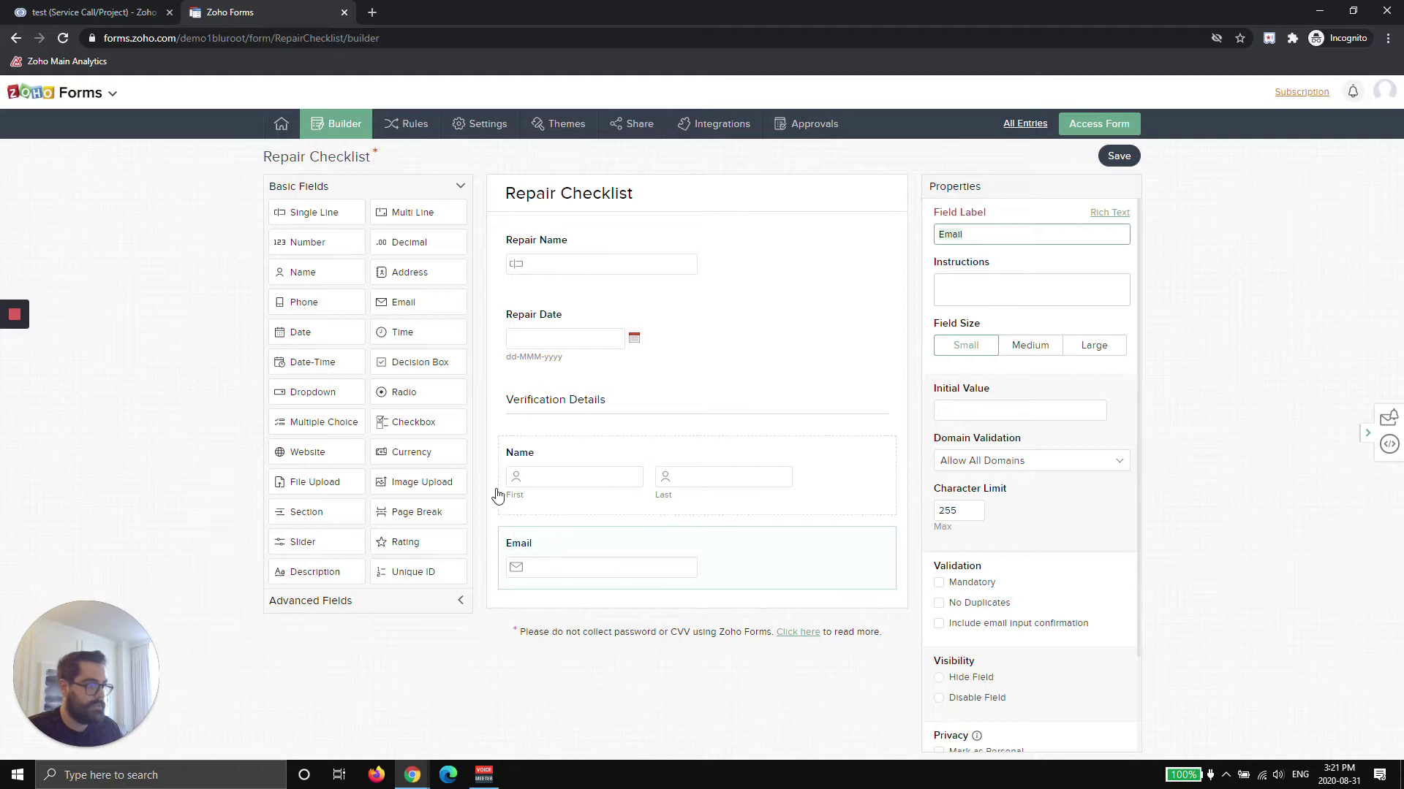
left_click_drag(322, 509, 625, 618)
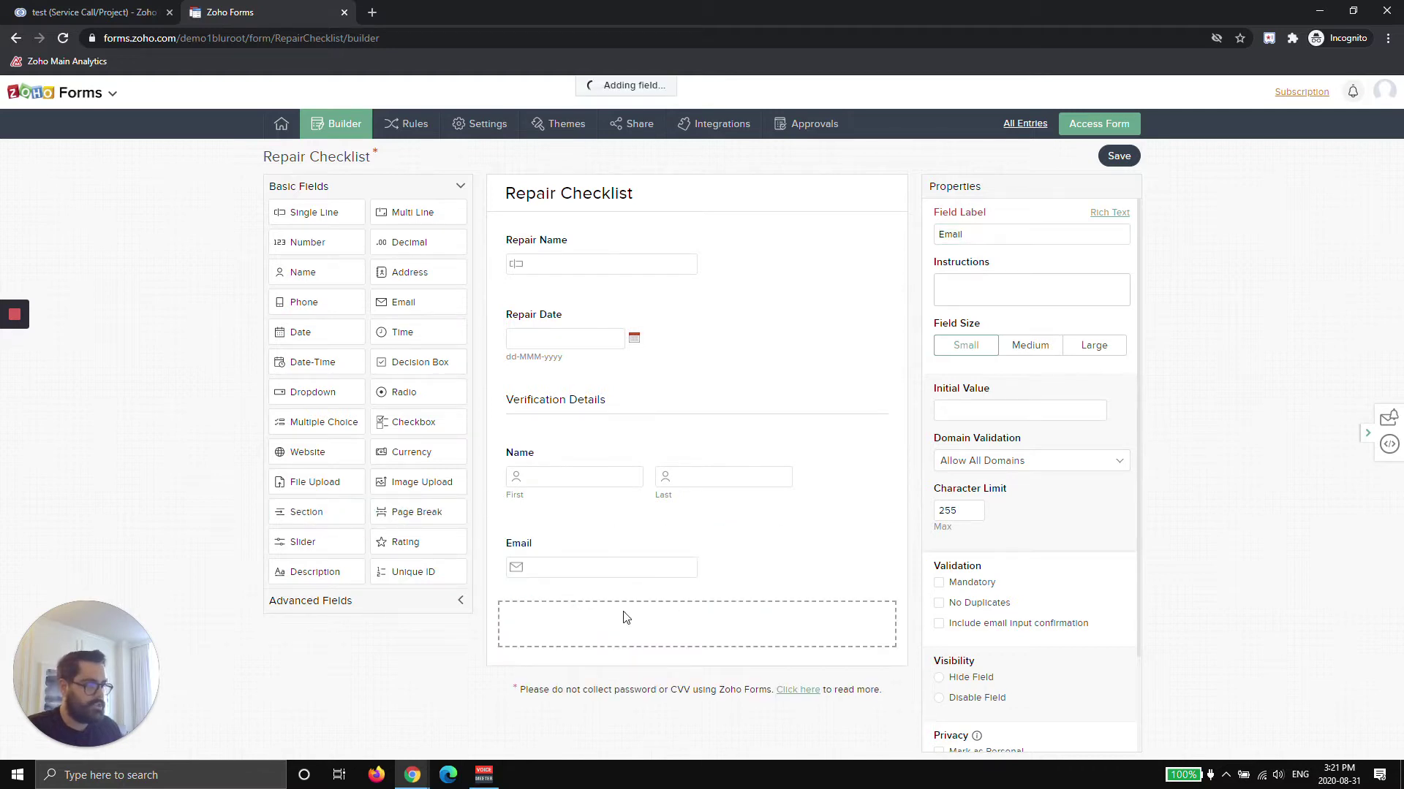
Step: Label the new section 'Repair Details' and add a Repair Details multi-line field under it
type("Repair D")
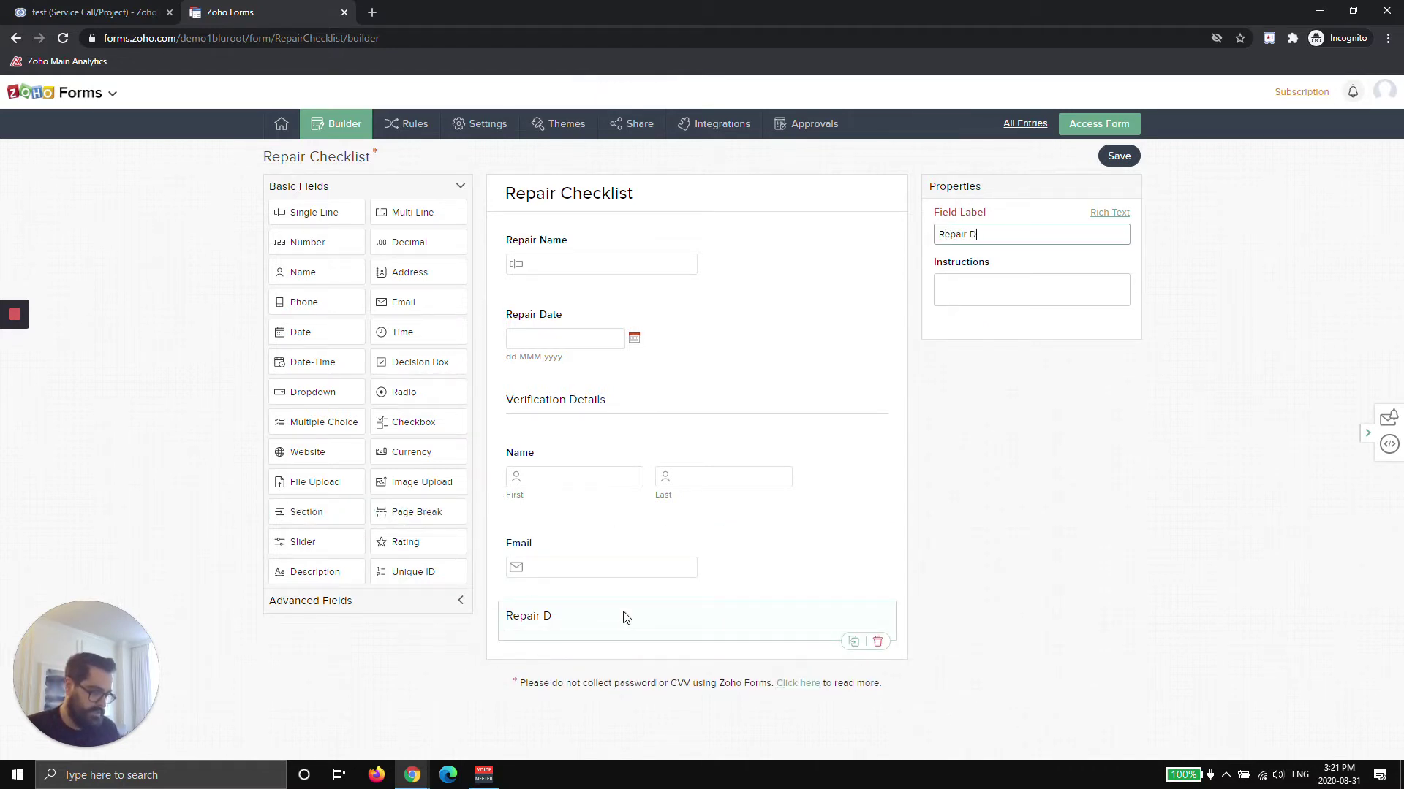
type("etails")
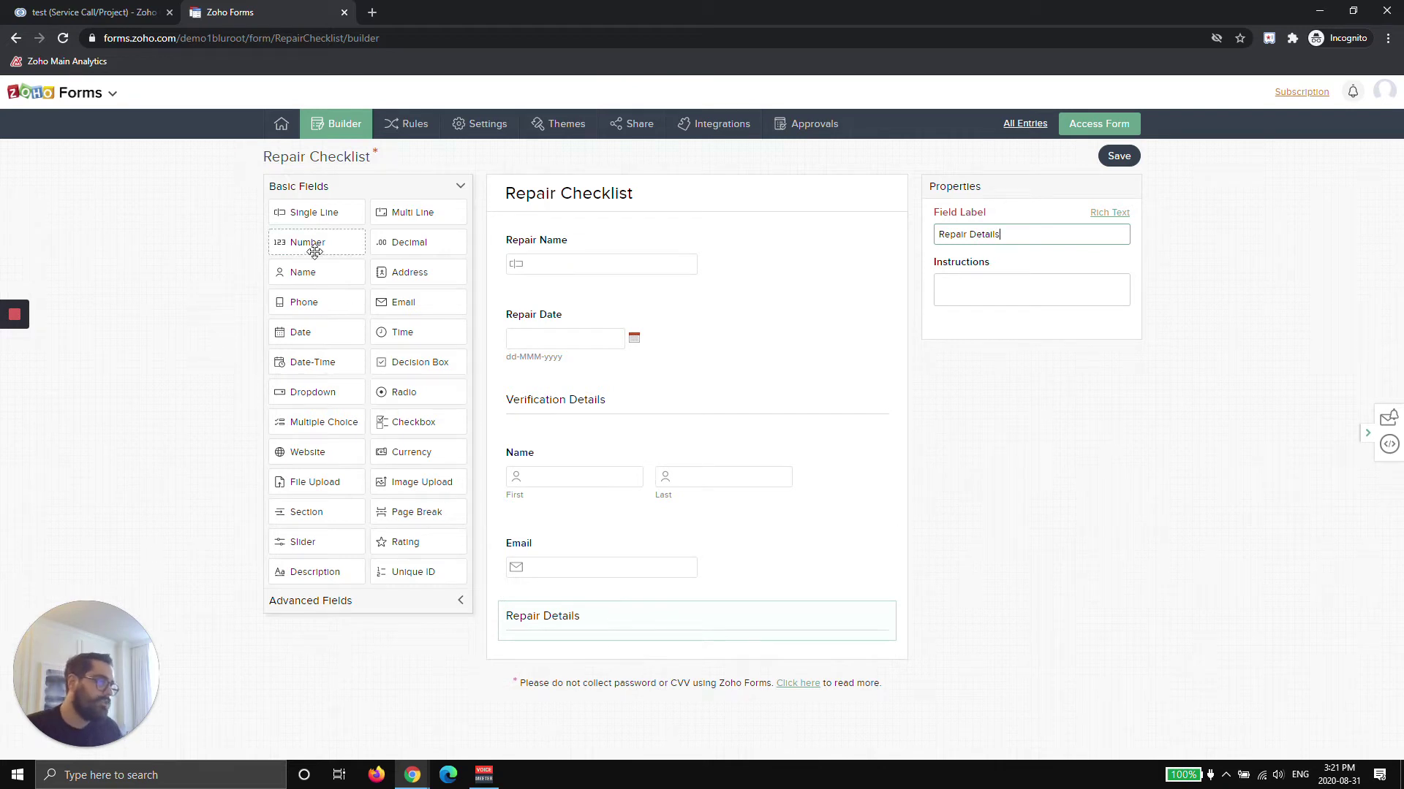
left_click_drag(395, 214, 544, 699)
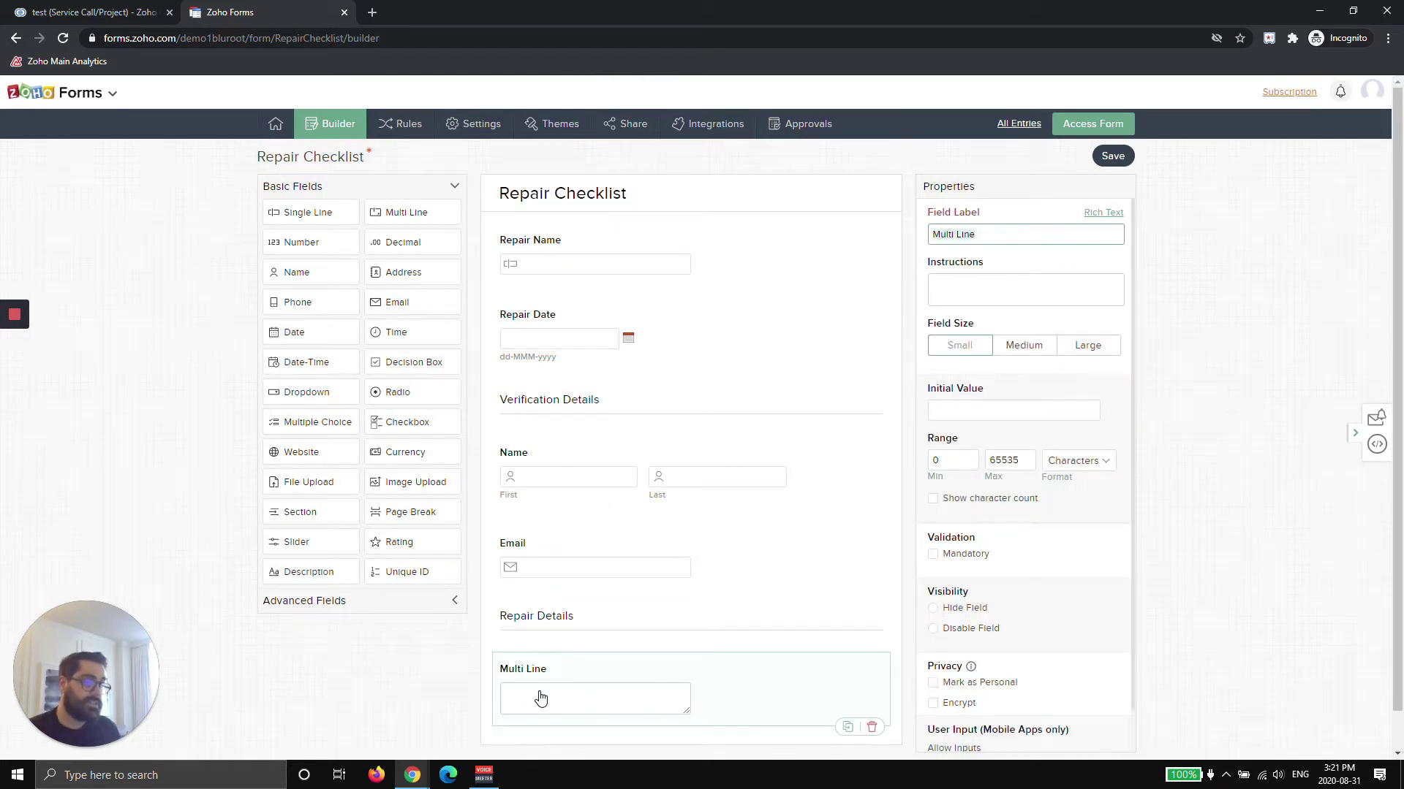
type("Repair Details")
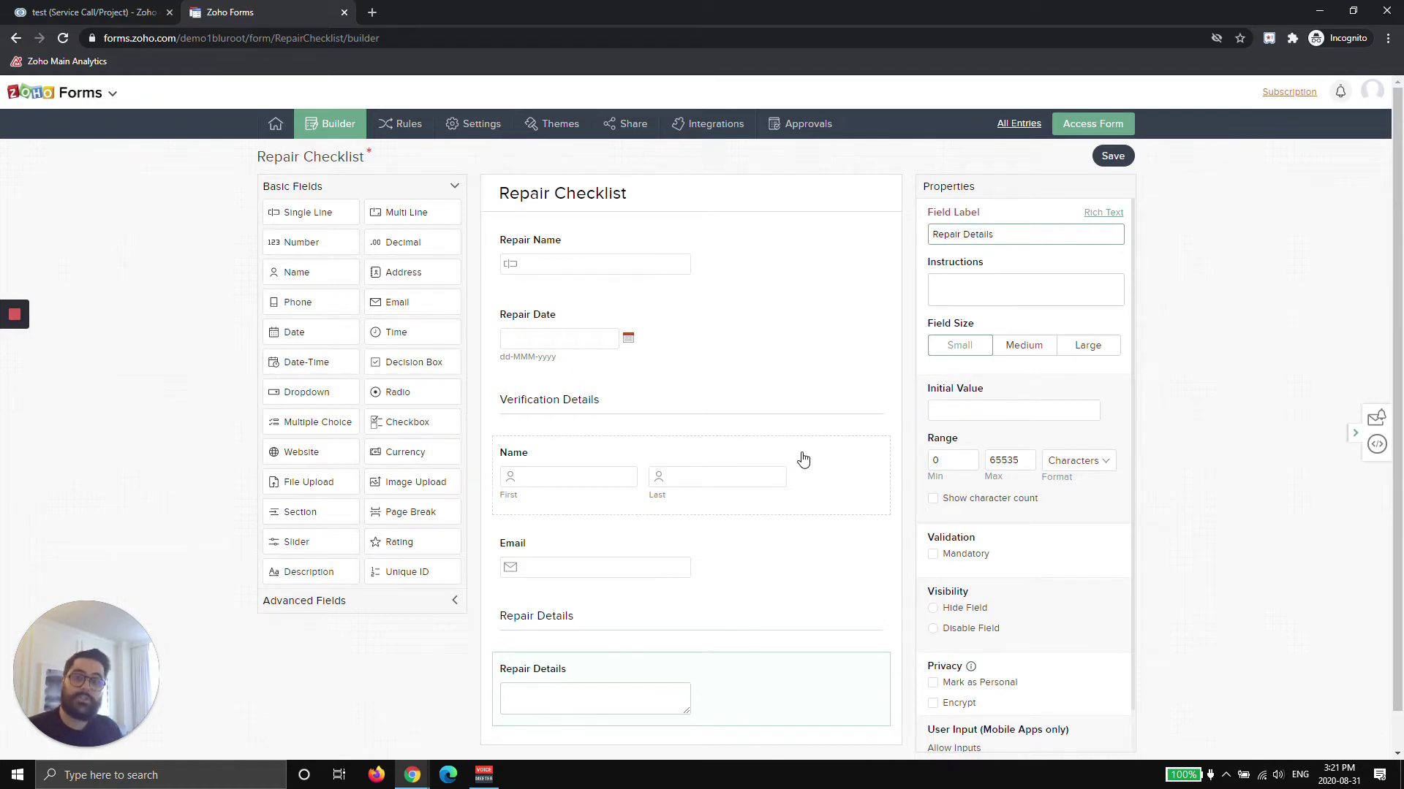
scroll(776, 556, "down", 1)
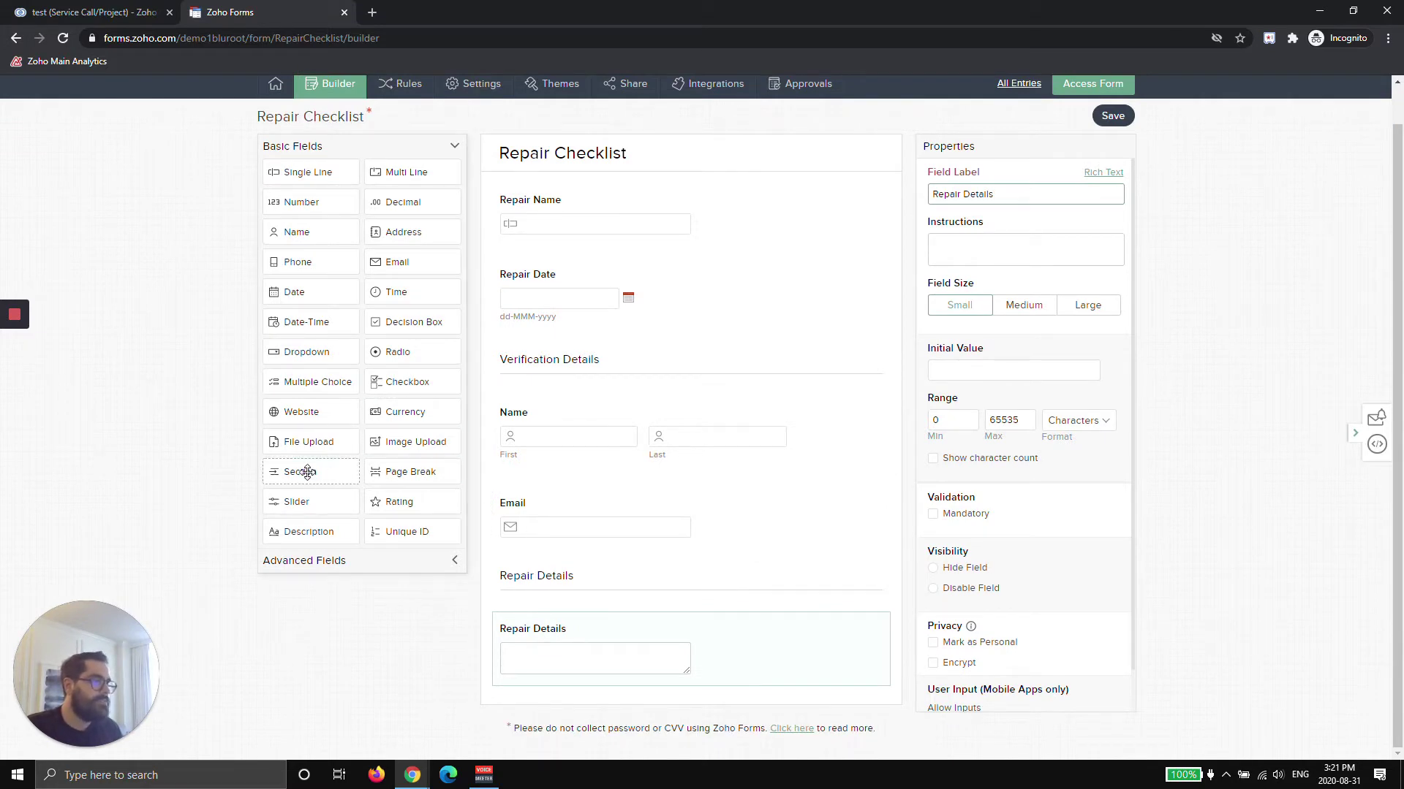
Step: Add a 'Verified Fix' section at the bottom of the form and drop a dropdown into it
left_click_drag(307, 471, 591, 711)
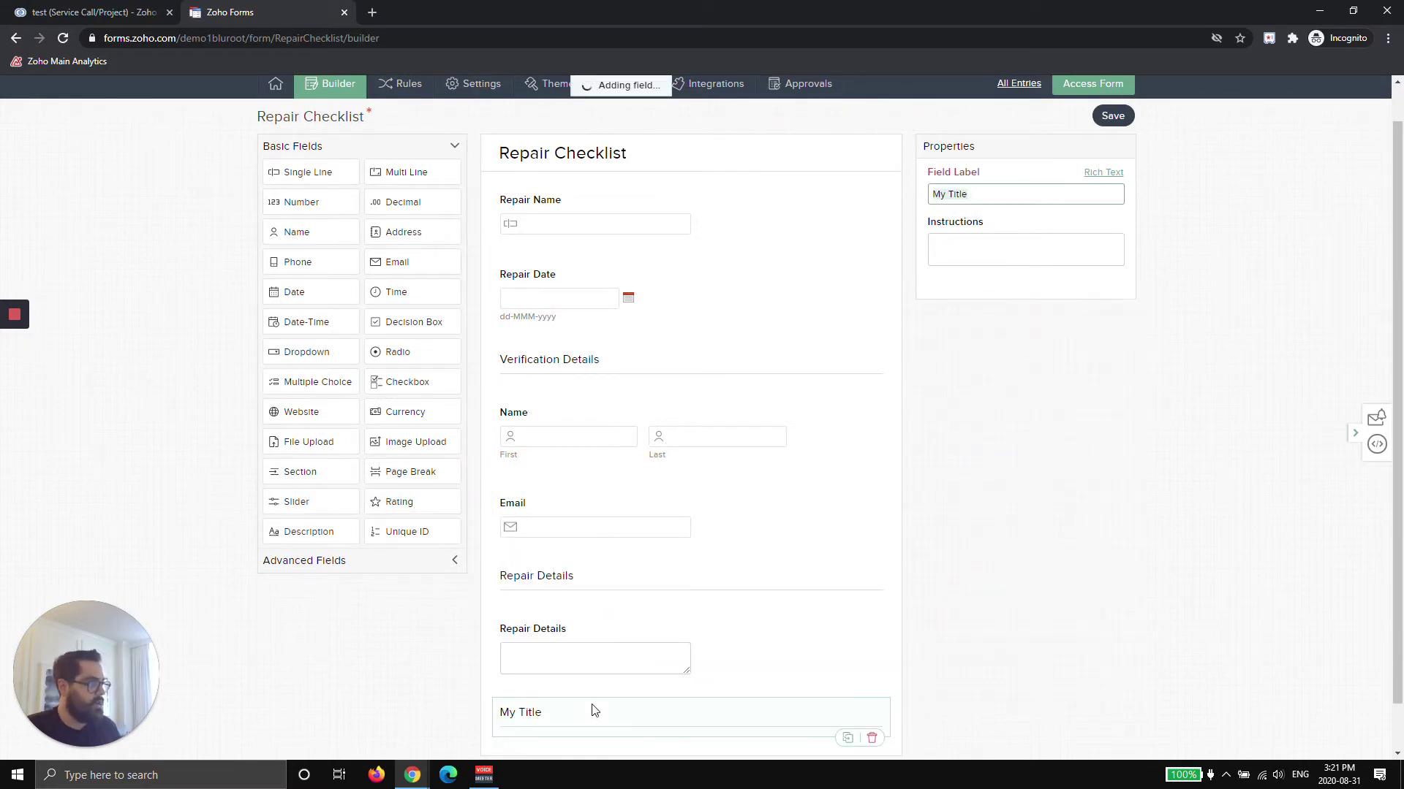
type("Ver")
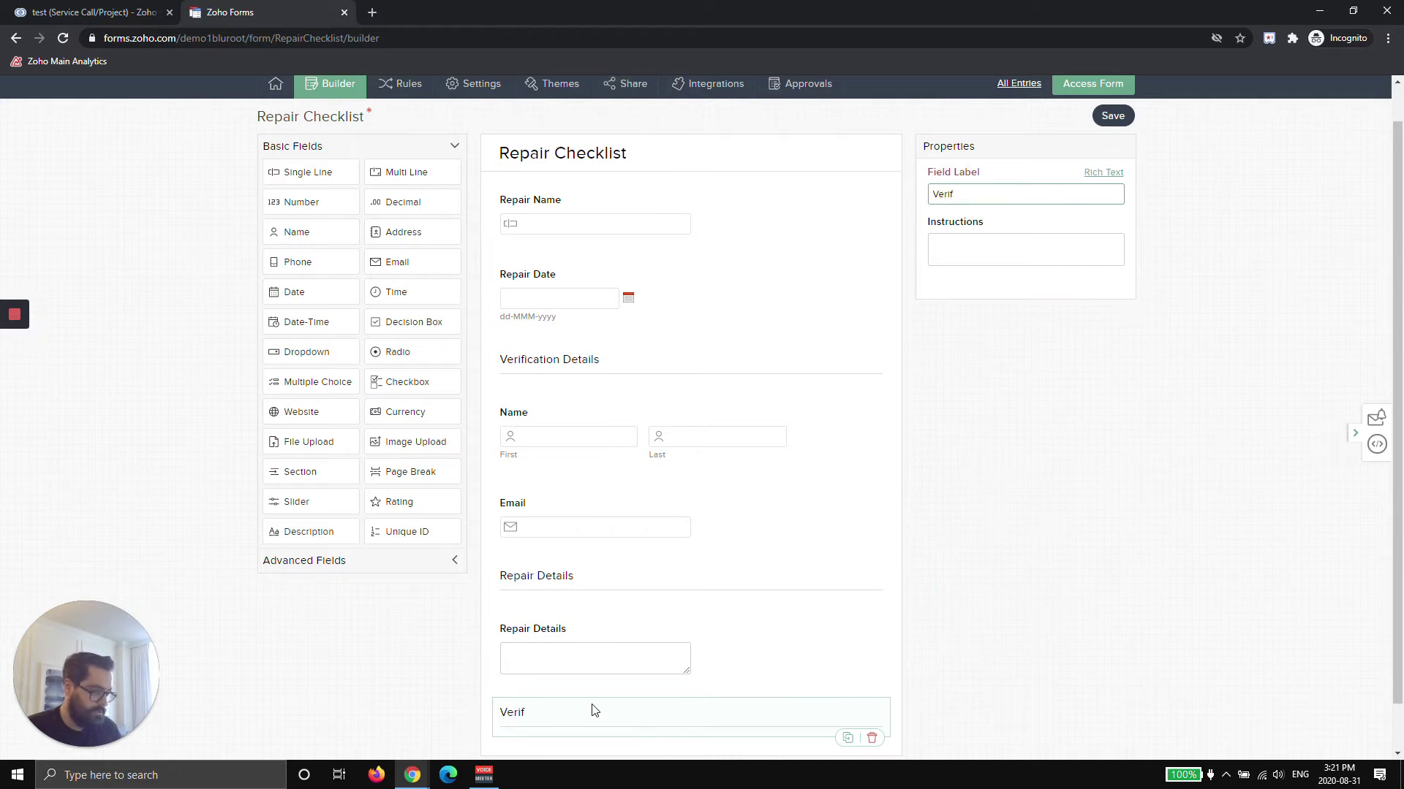
type("tified Fix")
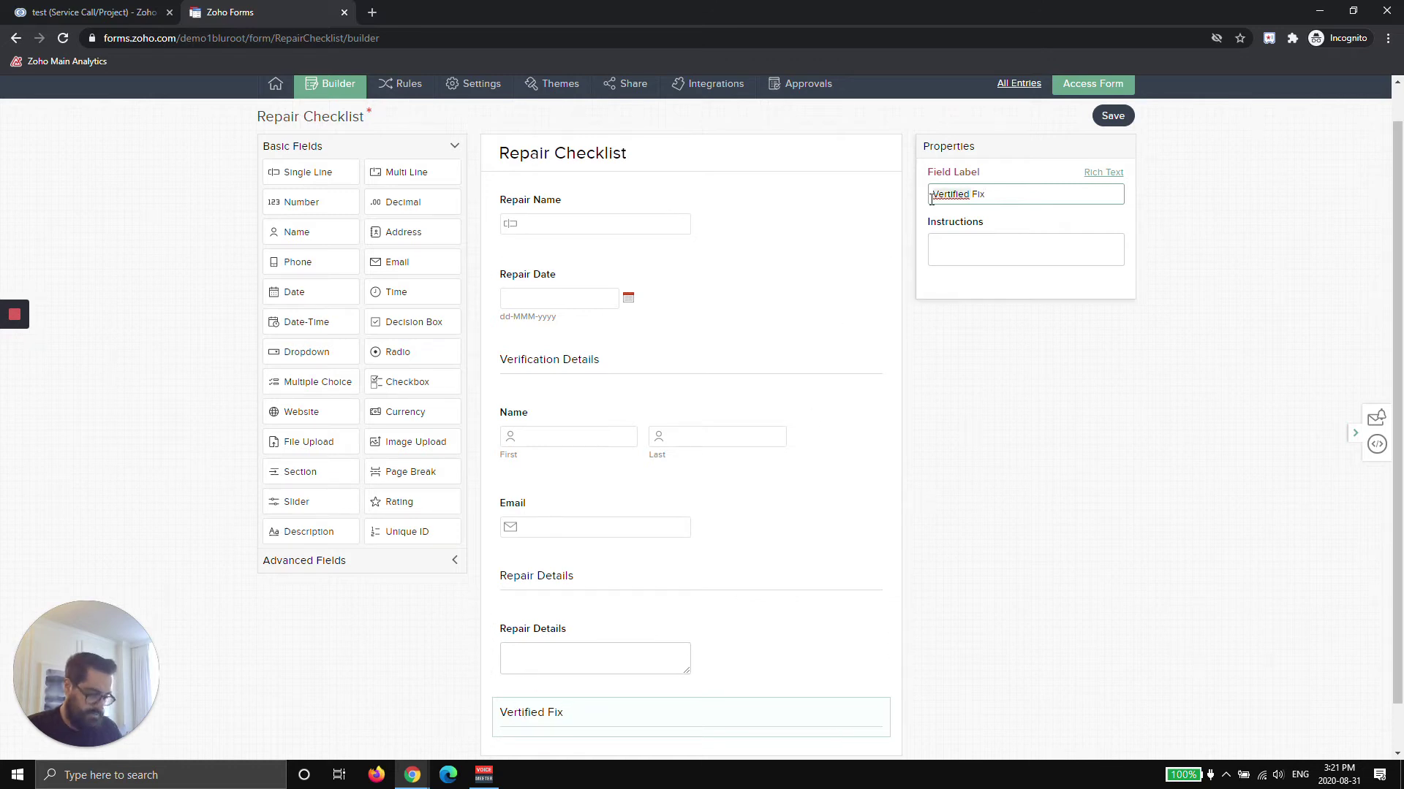
key("ctrl+a")
type("Verified Fix")
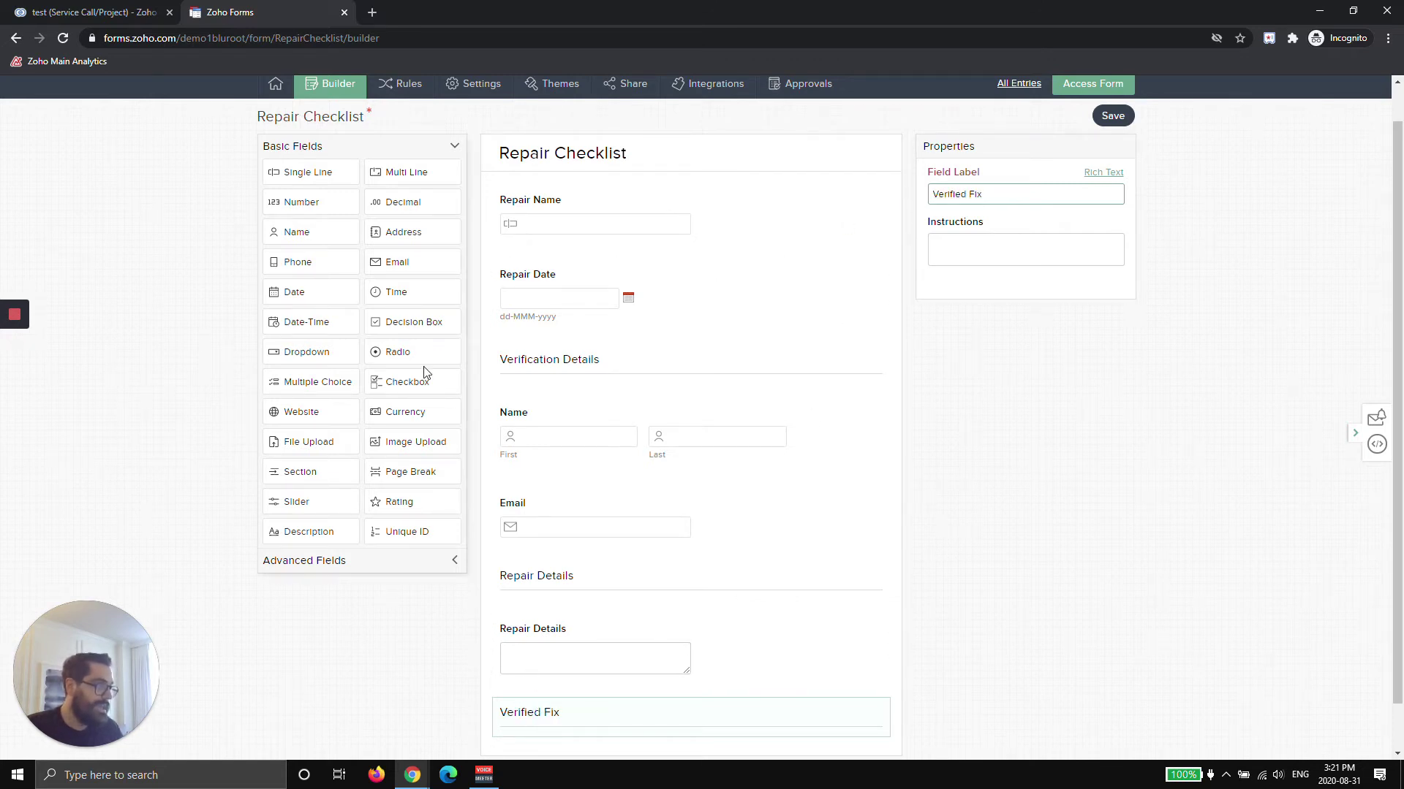
left_click_drag(275, 352, 538, 683)
Step: Label the dropdown 'Status', delete its third choice, and rename the first choice to 'Not Fixed'
type("St")
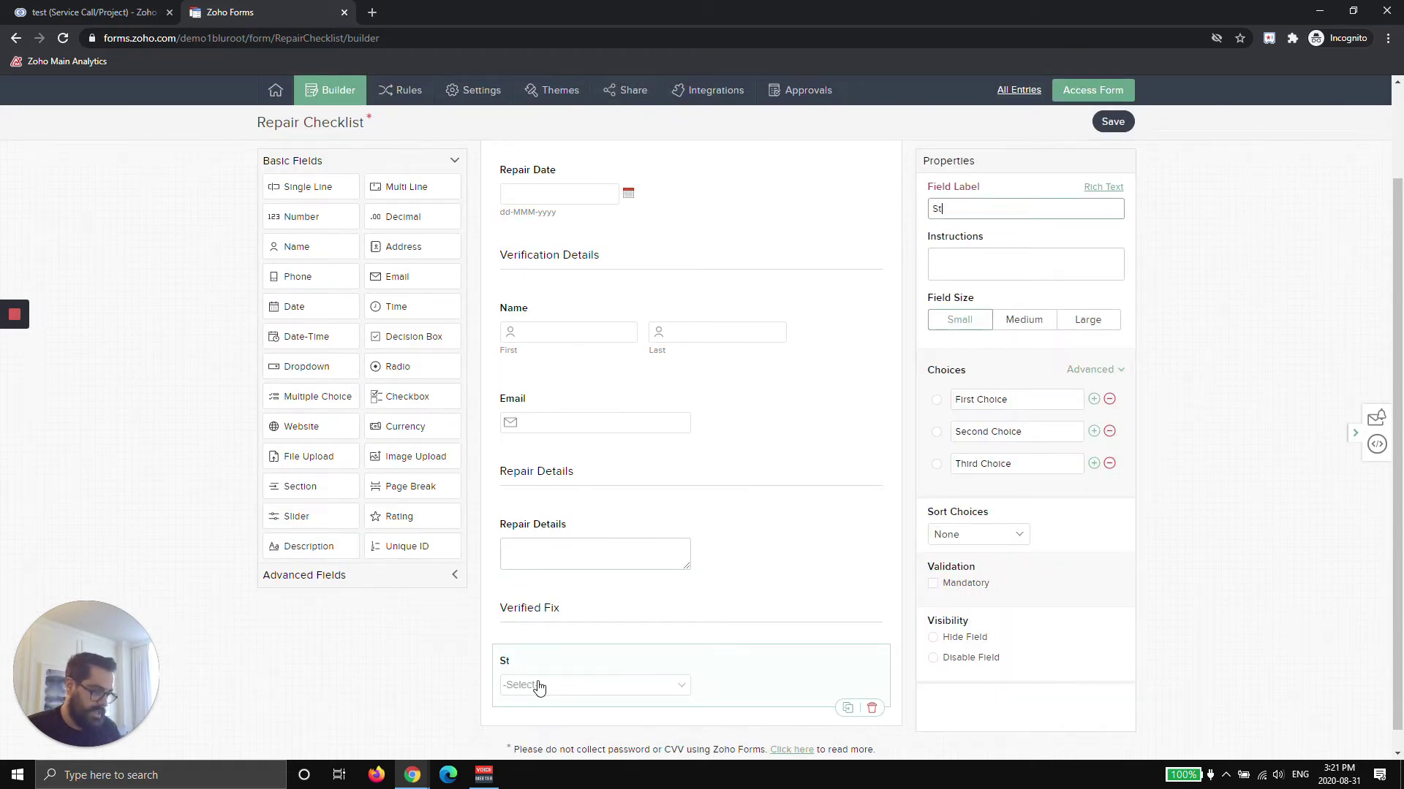
type("atus")
left_click(1109, 463)
left_click(1038, 398)
key("ctrl+a")
type("No")
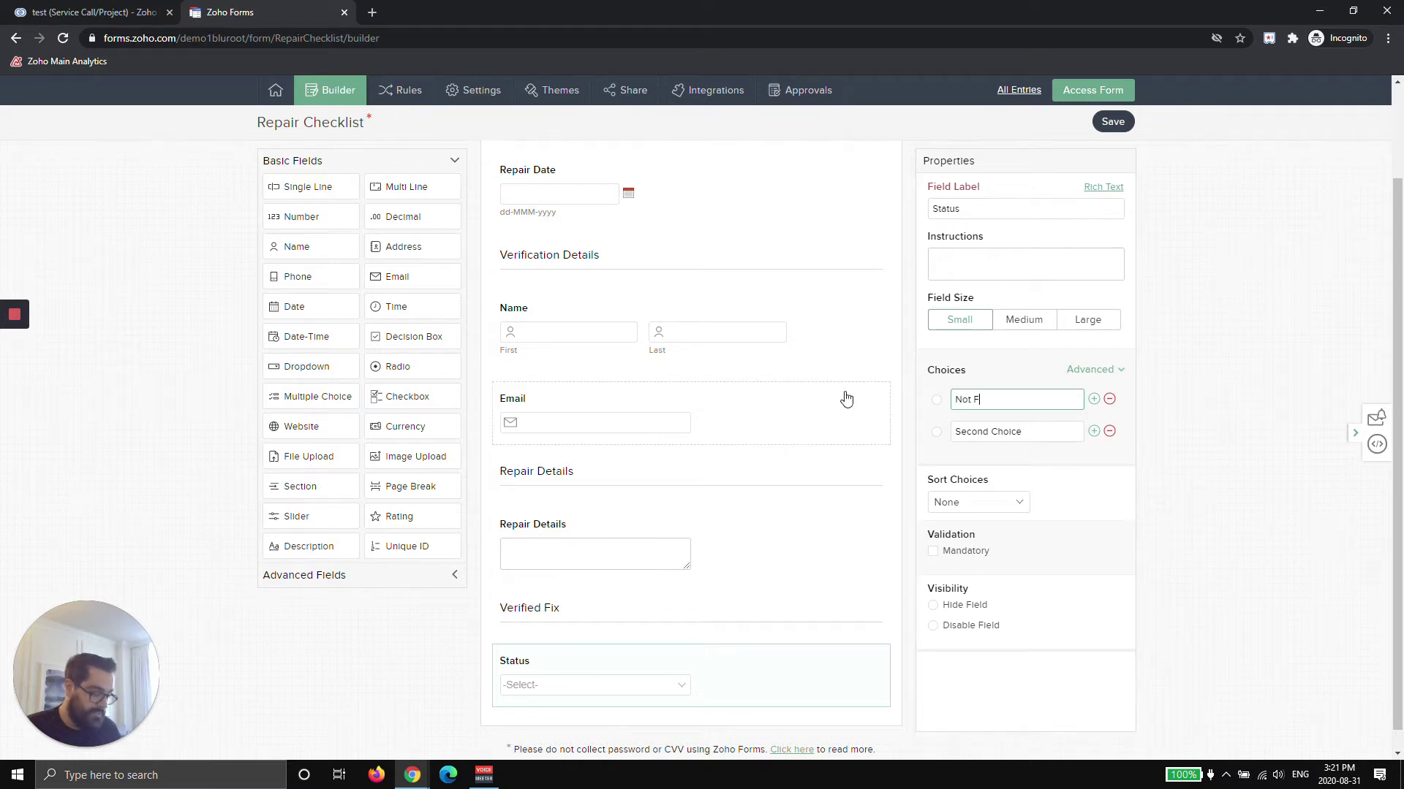
key("Tab")
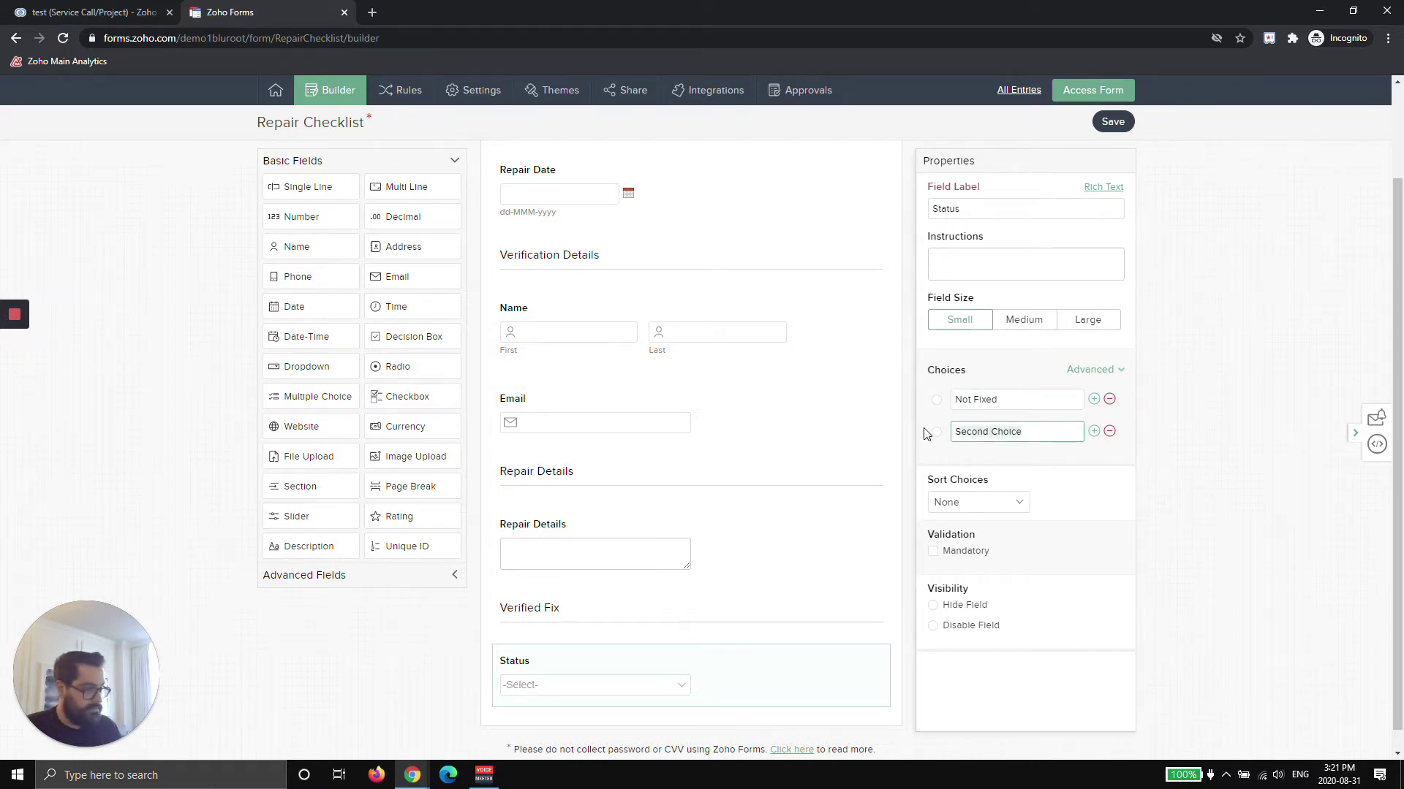
Step: Rename the second choice to 'Need to Order Parts' and add a third choice 'Fixed'
type("Need to order Parts")
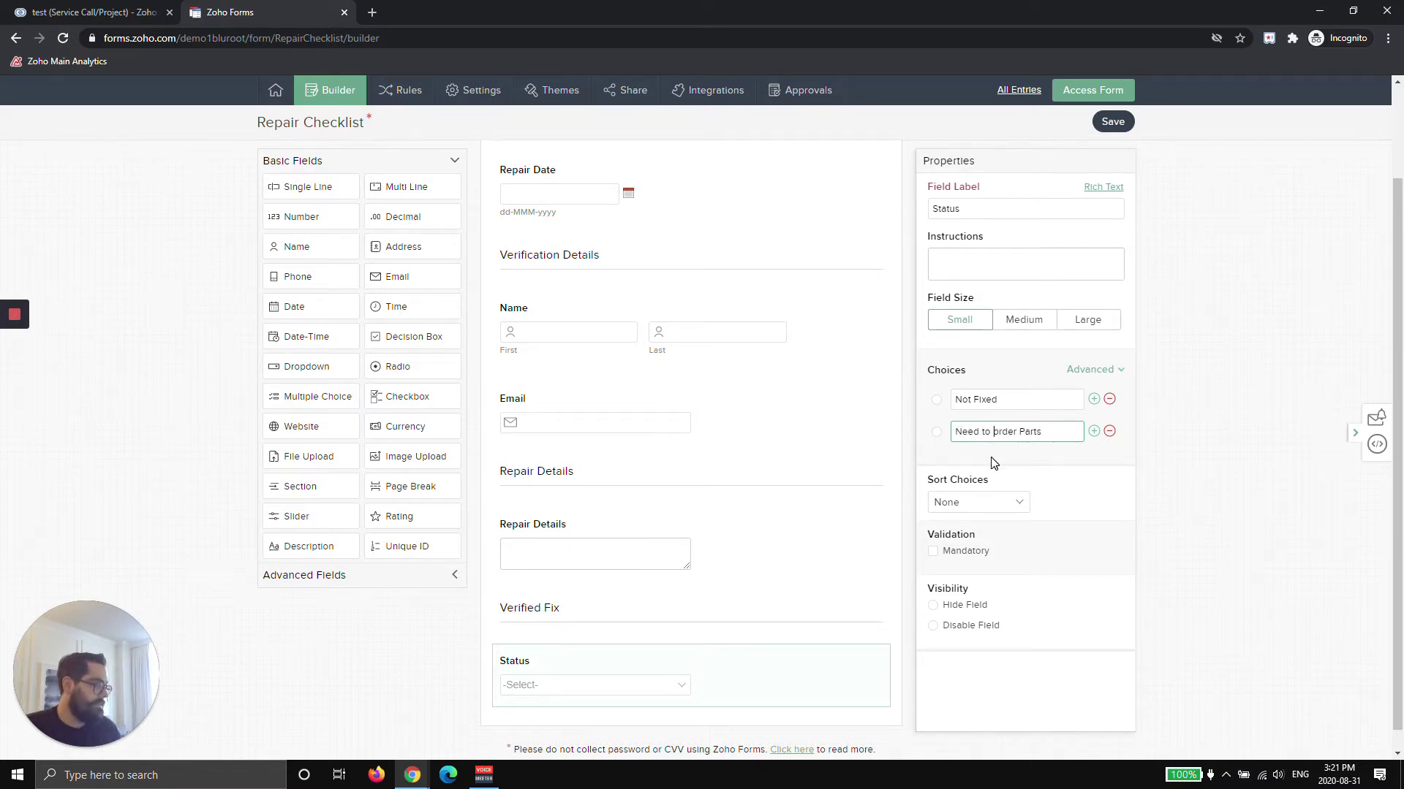
key("Delete")
type("O")
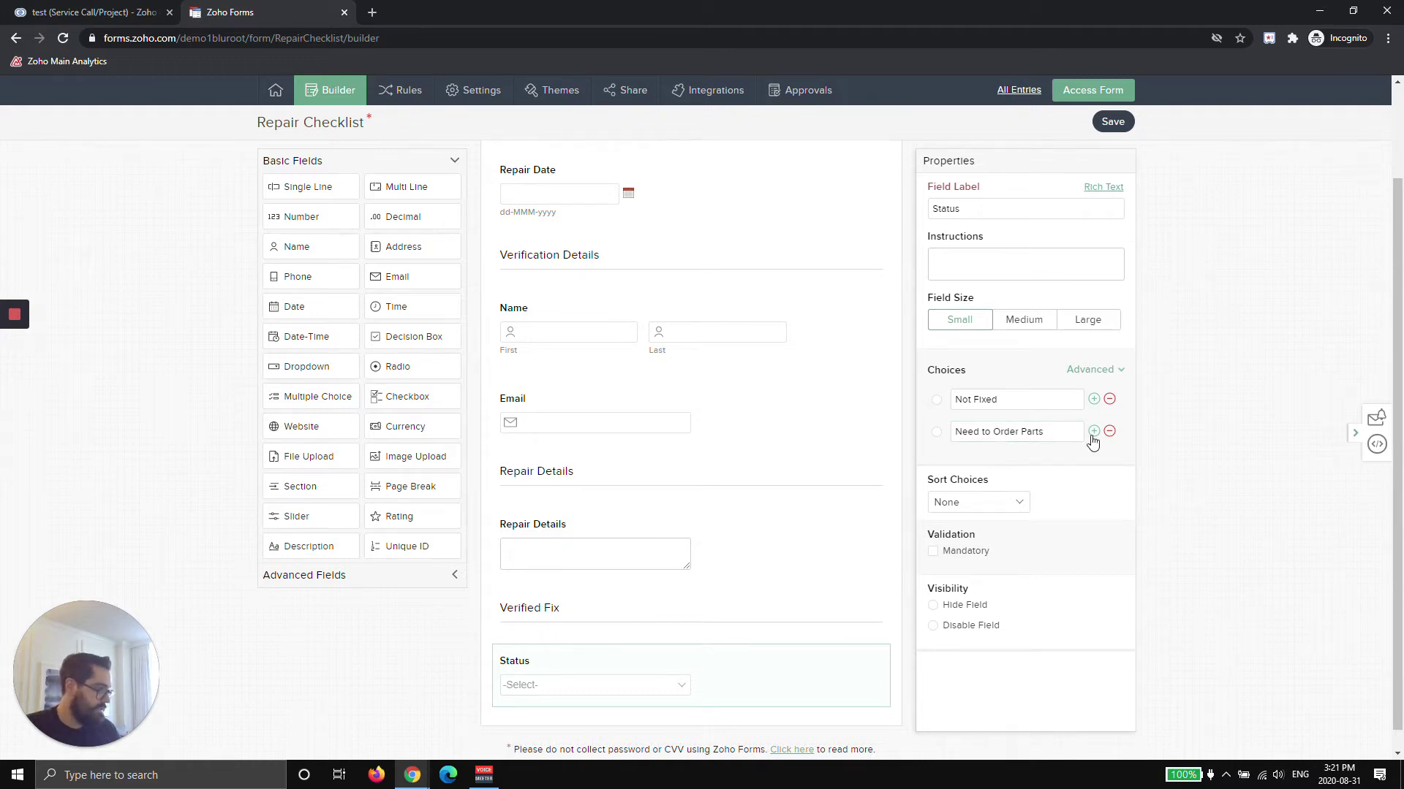
left_click(1092, 435)
type("Fixed")
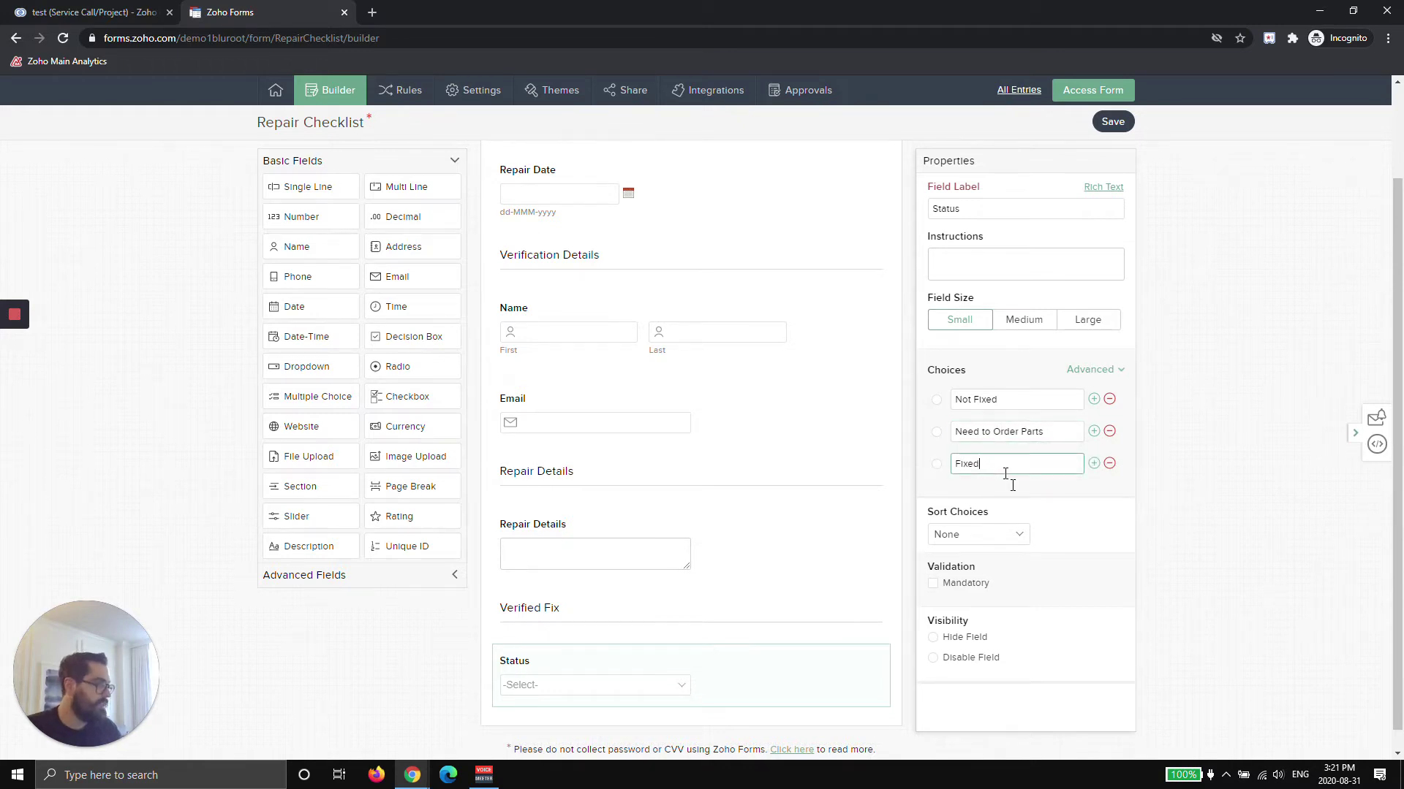
left_click(1050, 502)
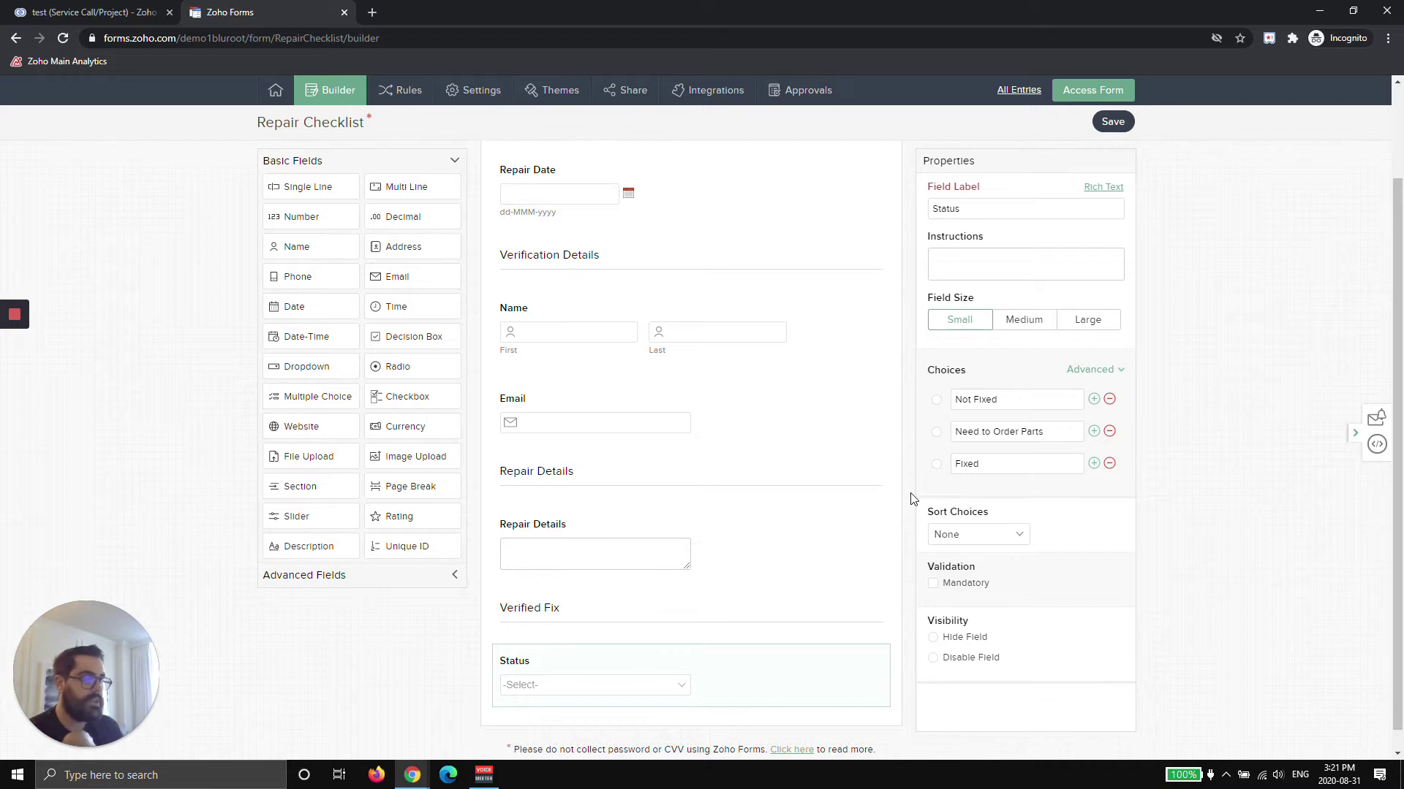
scroll(816, 424, "up", 2)
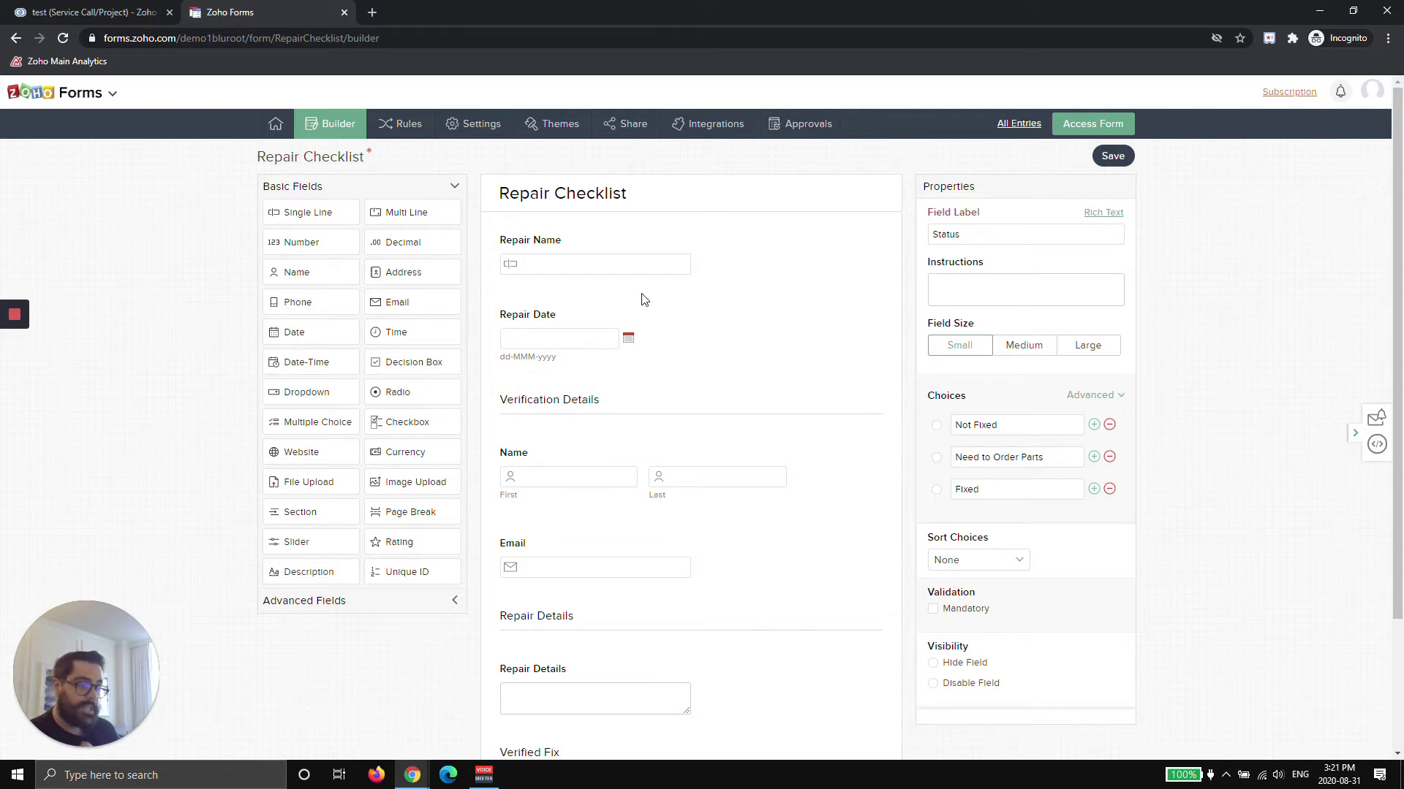
Step: Add an 'Image Proof' image upload field below Status with a maximum of 3 uploads
scroll(705, 366, "down", 1)
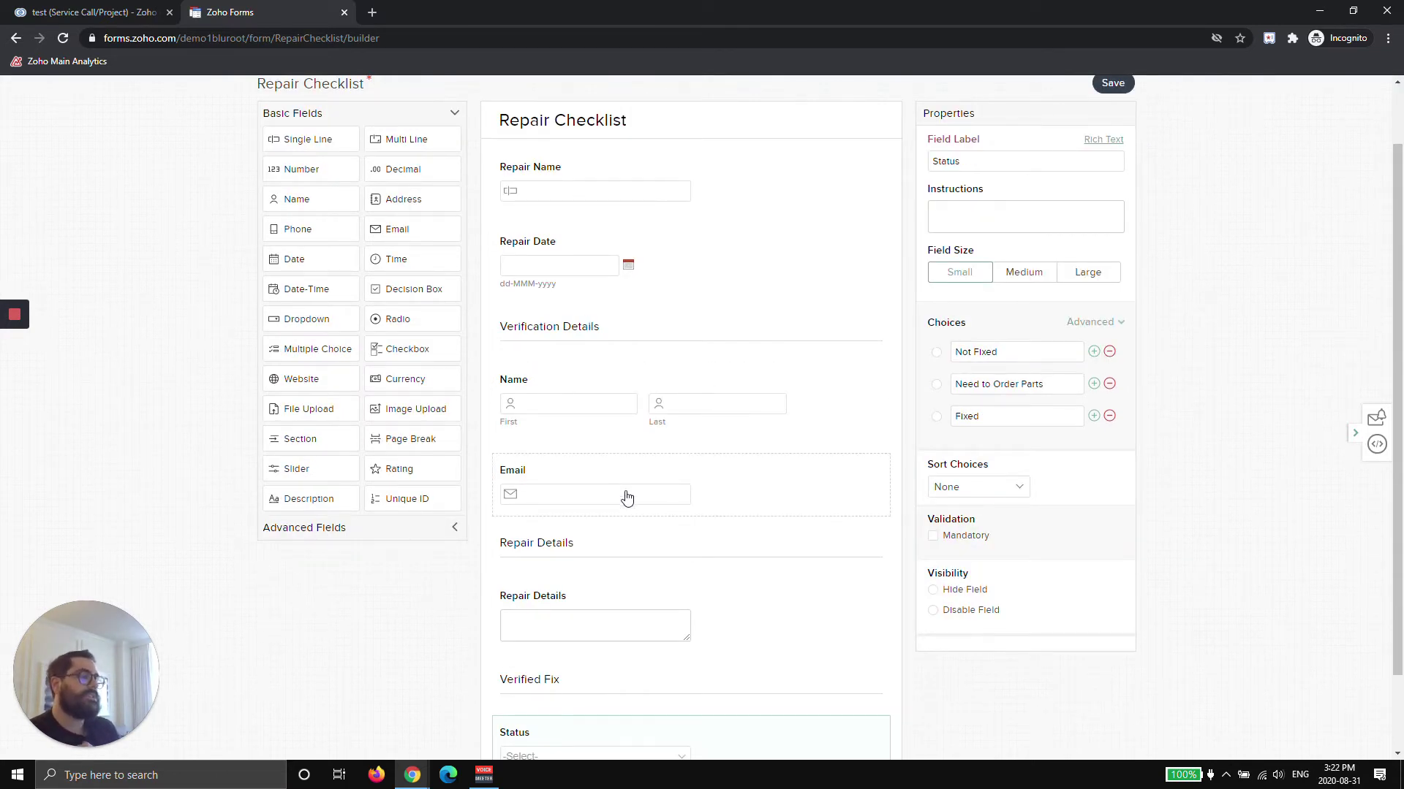
scroll(626, 497, "down", 2)
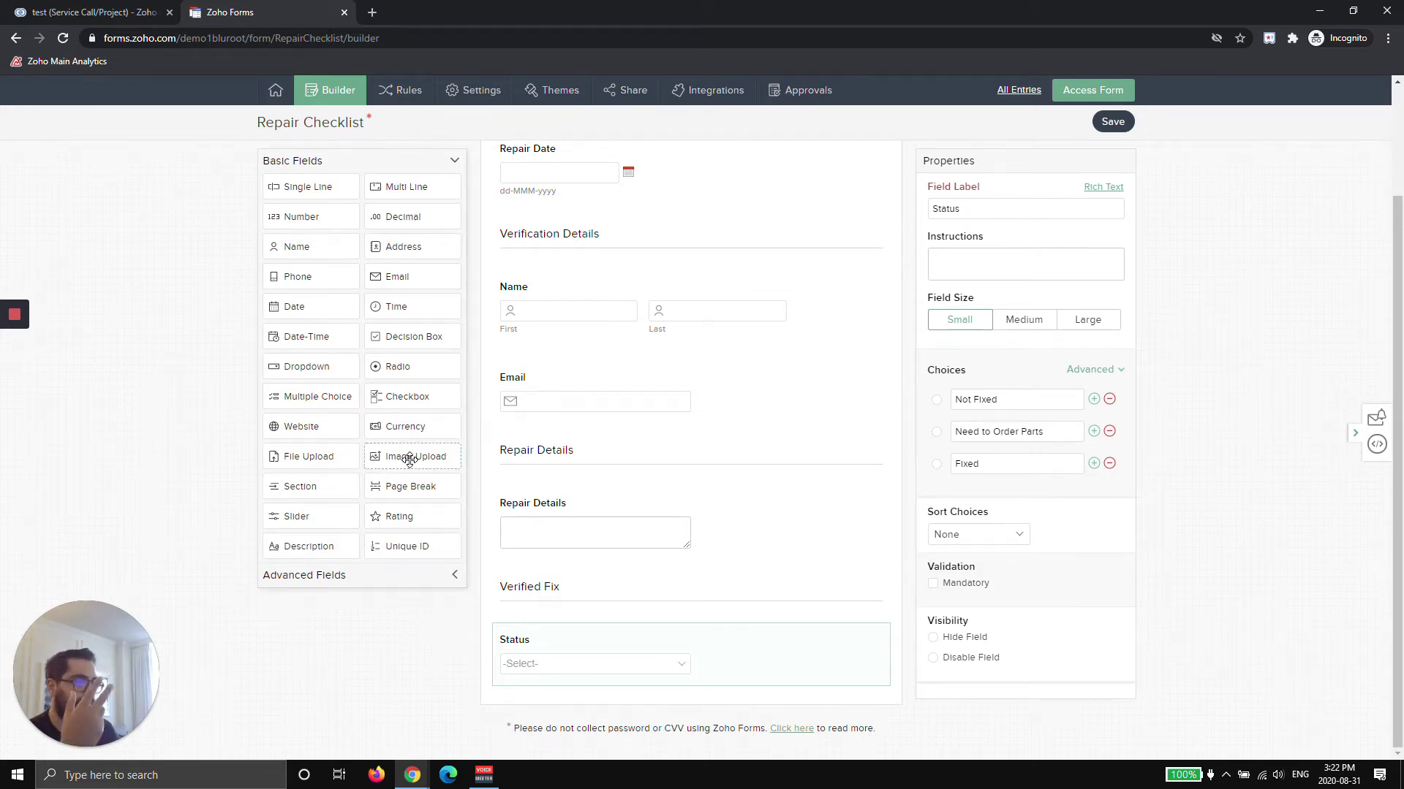
left_click_drag(409, 458, 570, 721)
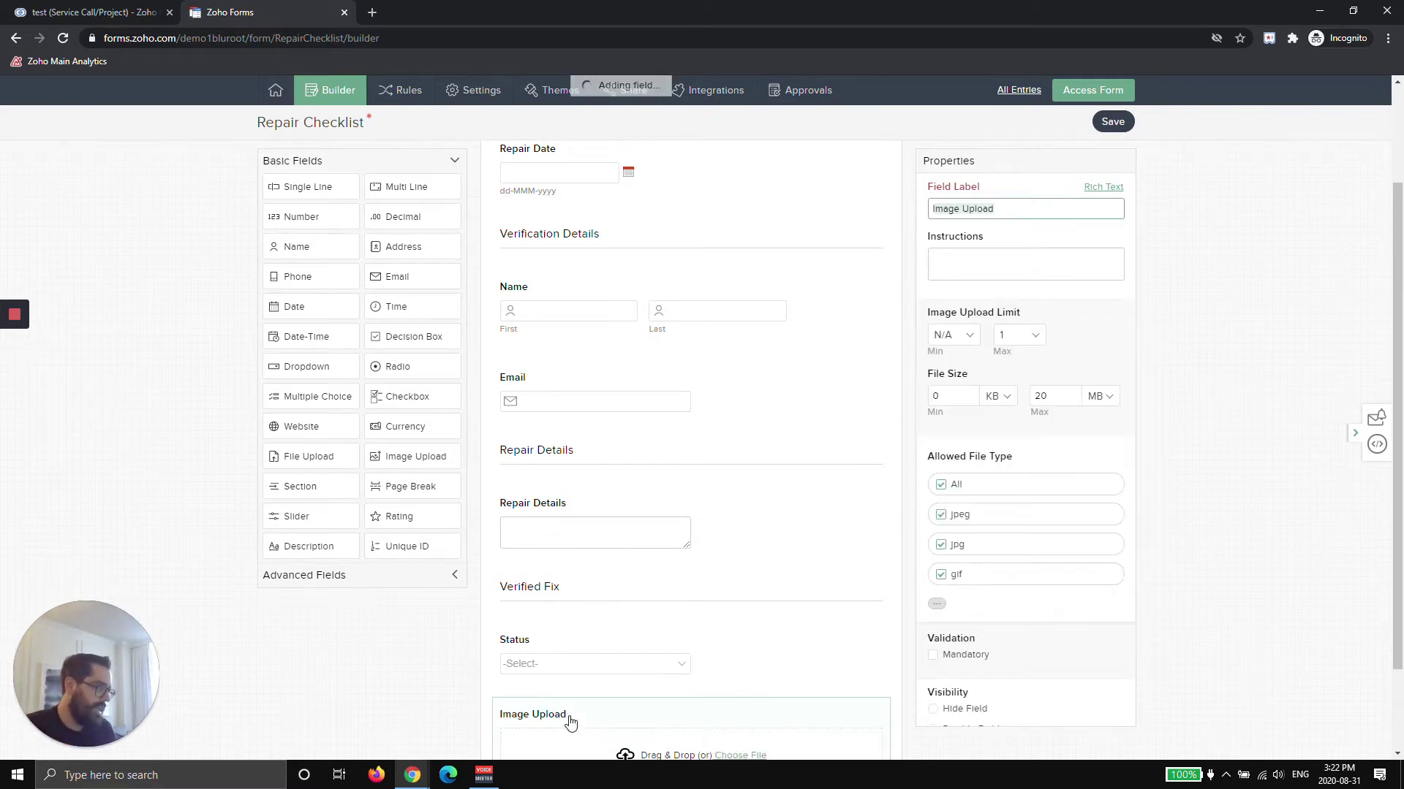
type("Image Proof")
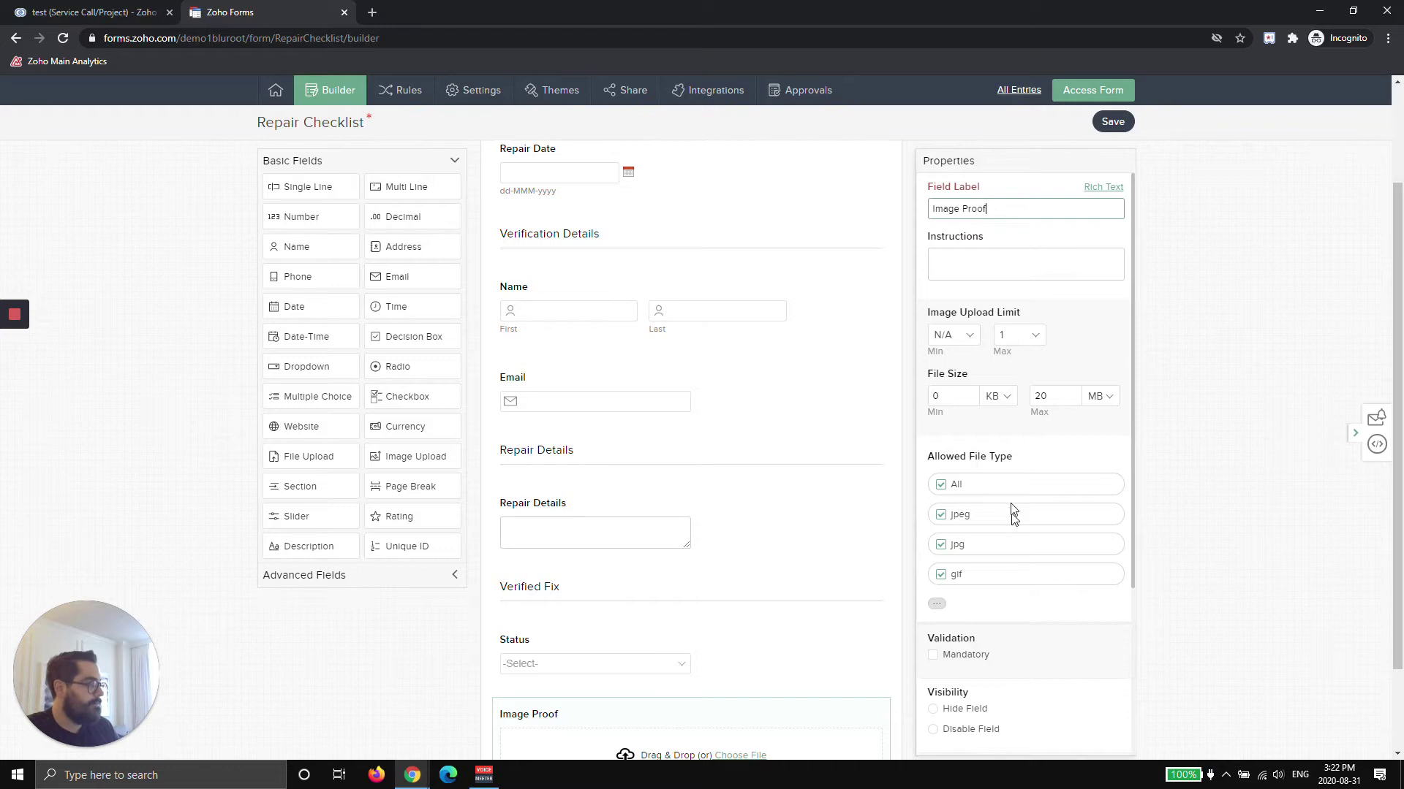
left_click(1039, 329)
left_click(1009, 399)
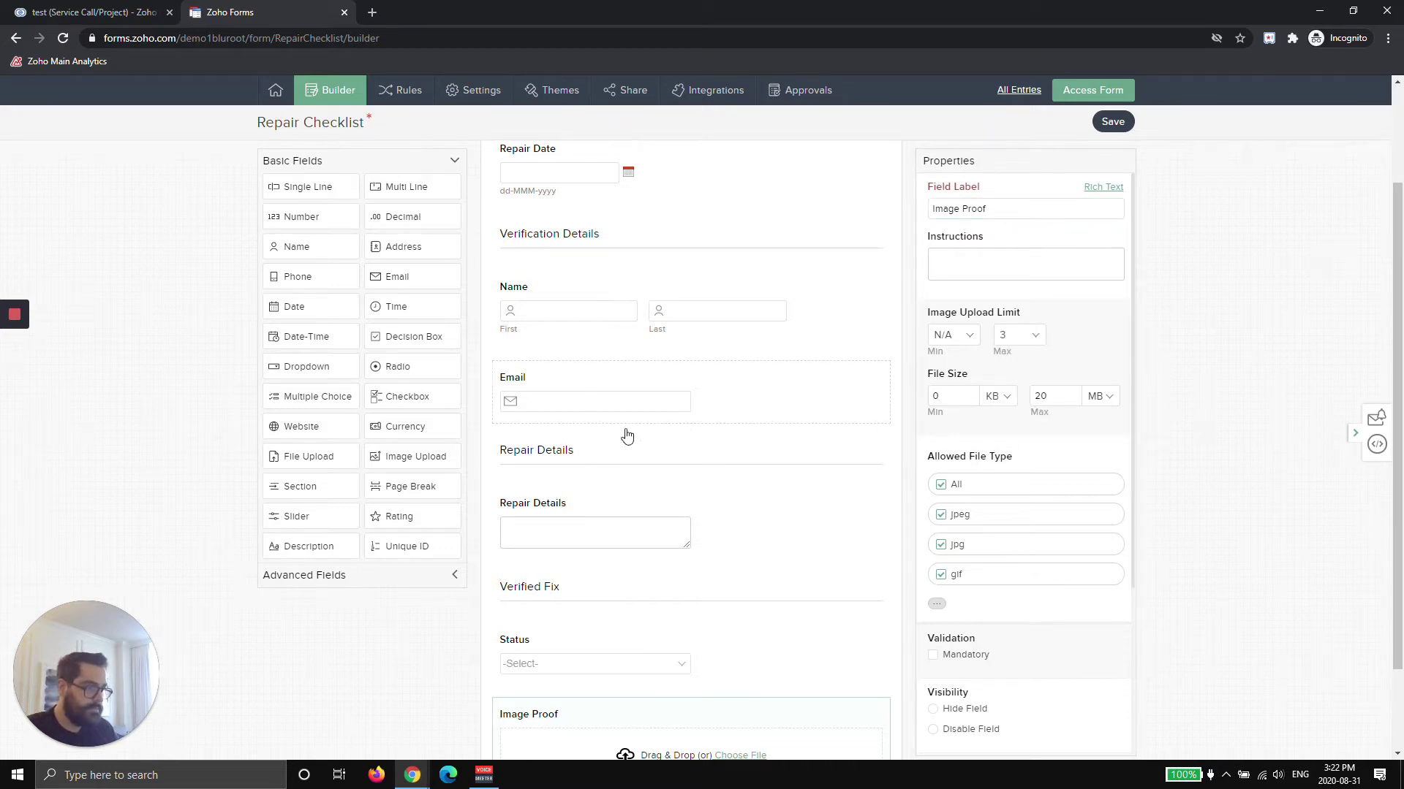
left_click(304, 575)
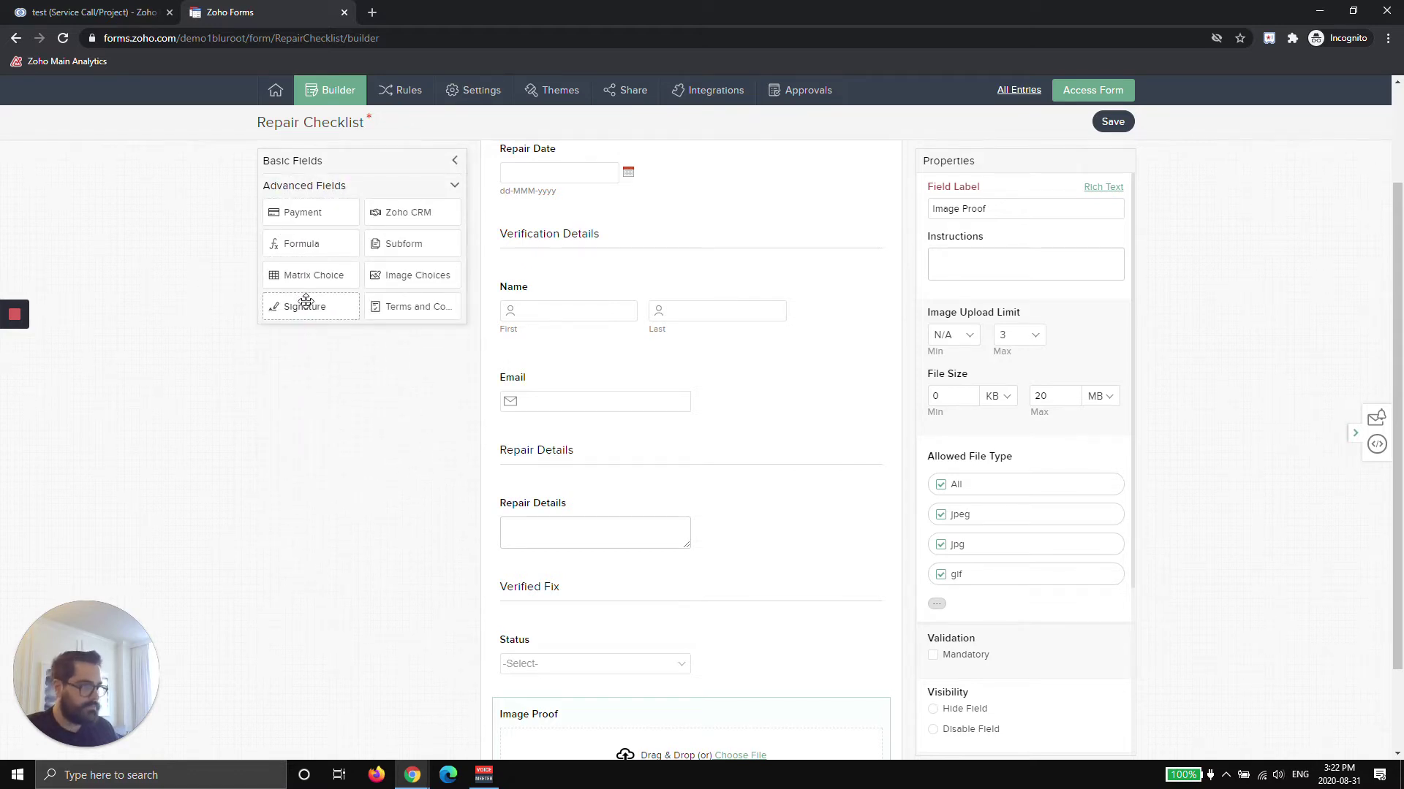
Step: Add a Signature field below Image Proof, relabel it 'Client Signature', and save the form
mouse_move(305, 306)
left_mouse_down()
mouse_move(523, 468)
mouse_move(583, 633)
left_mouse_up()
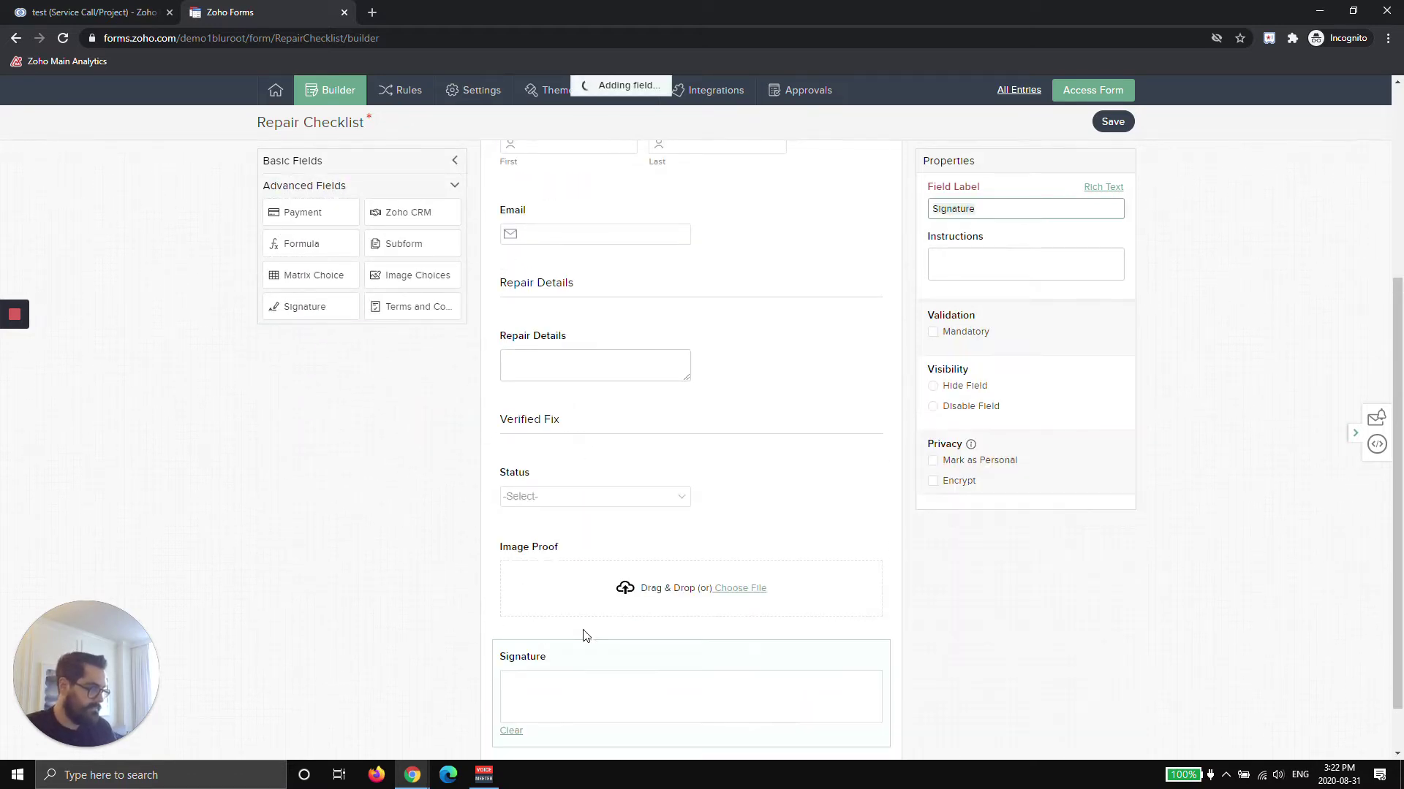
key("BackSpace")
type("lient")
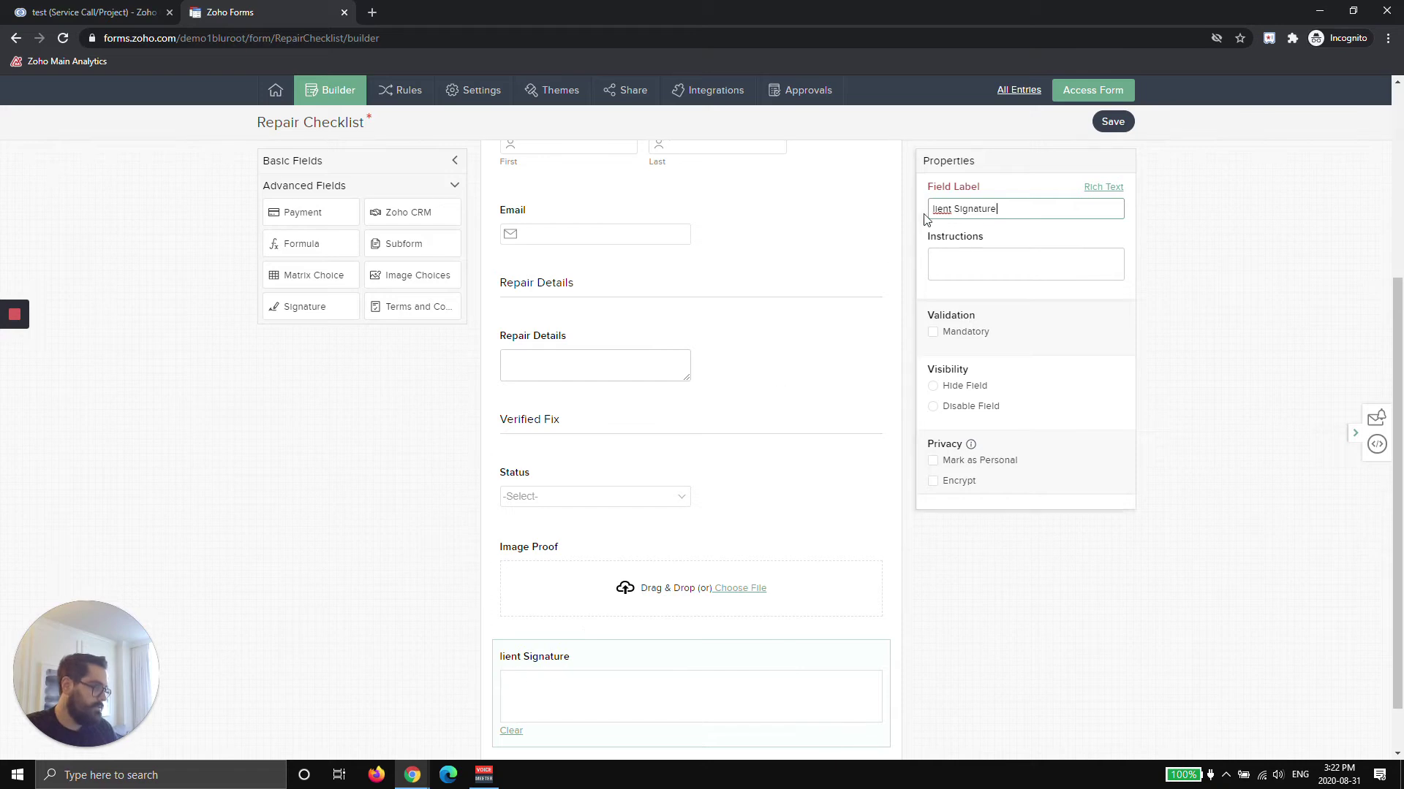
type("C")
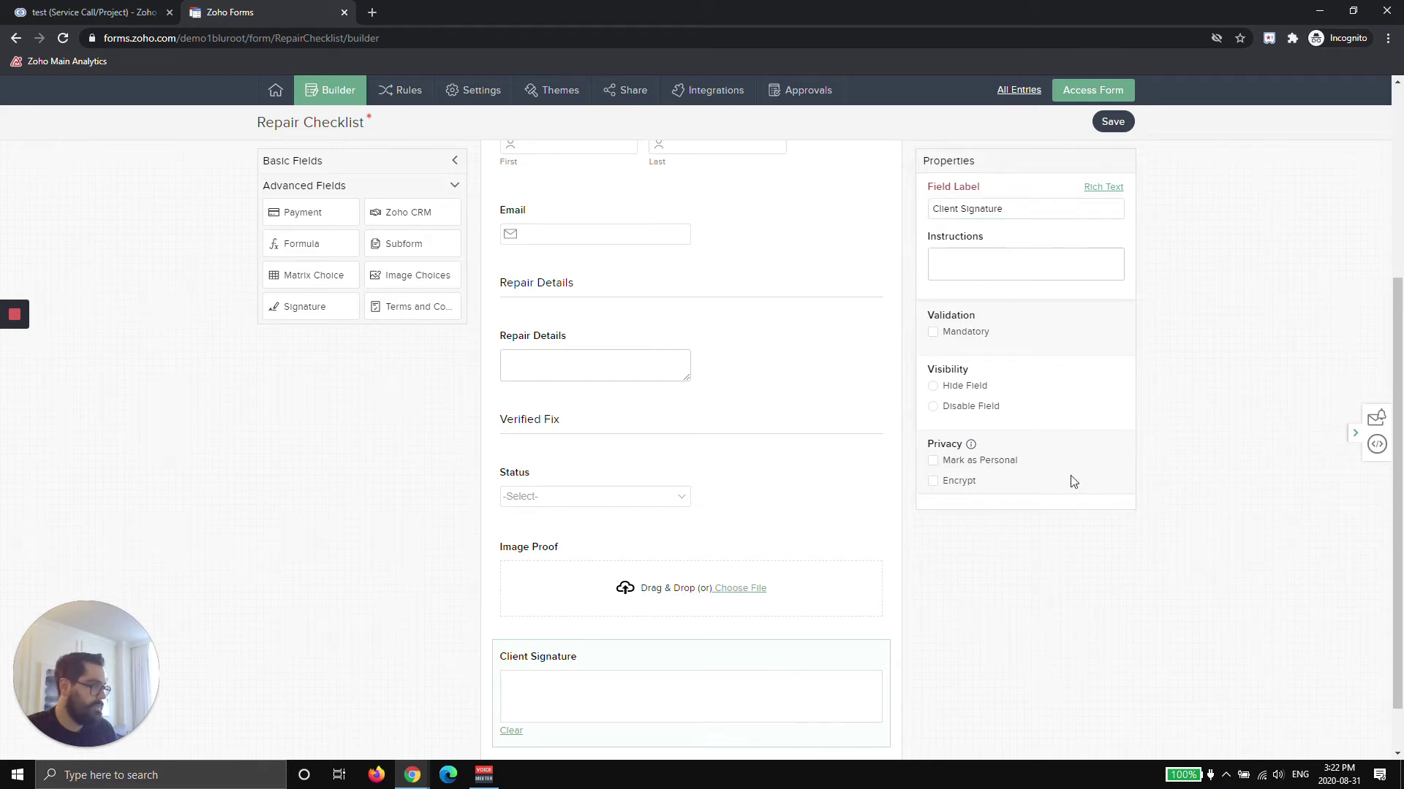
left_click(1113, 122)
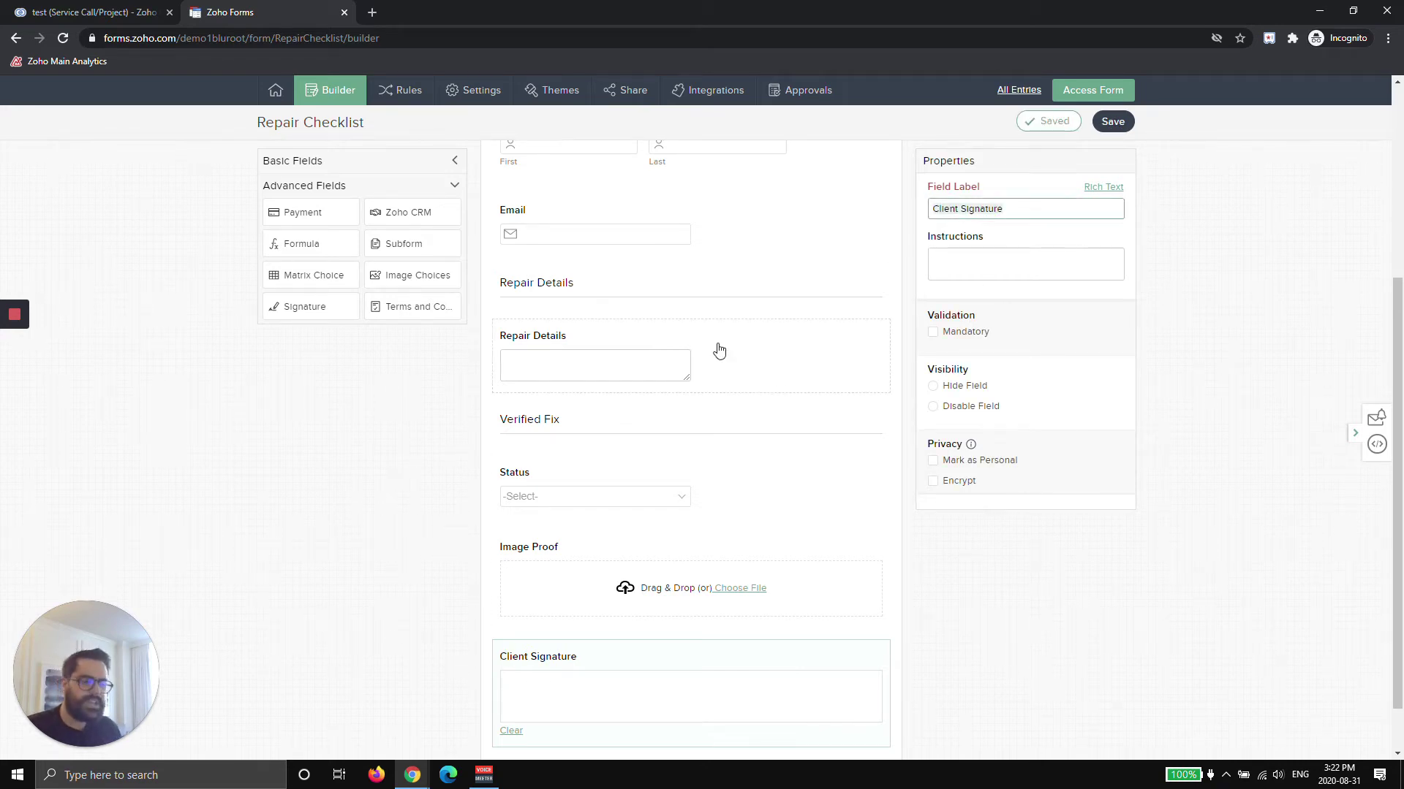
scroll(718, 352, "up", 5)
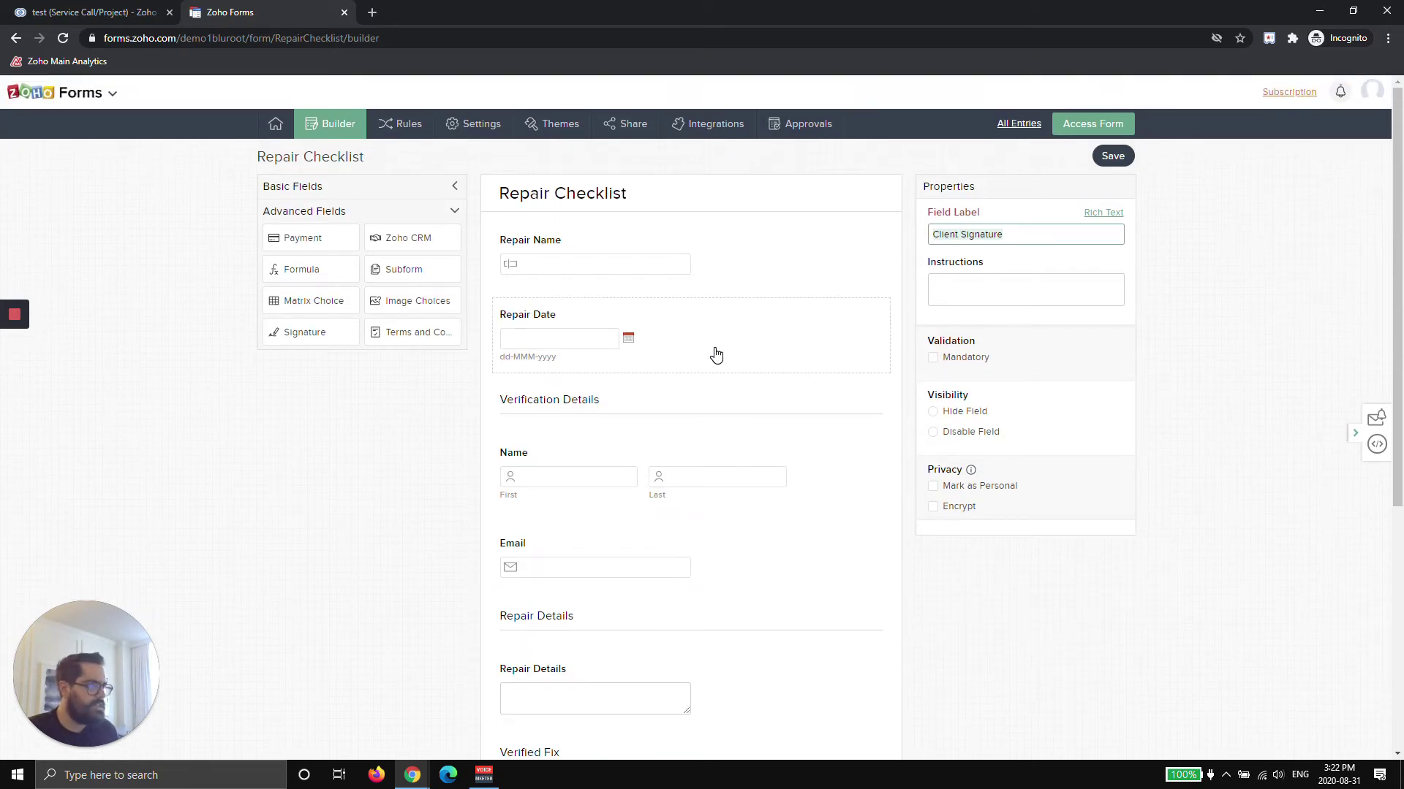
Step: Preview the live Repair Checklist form, then return to the builder
left_click(1097, 123)
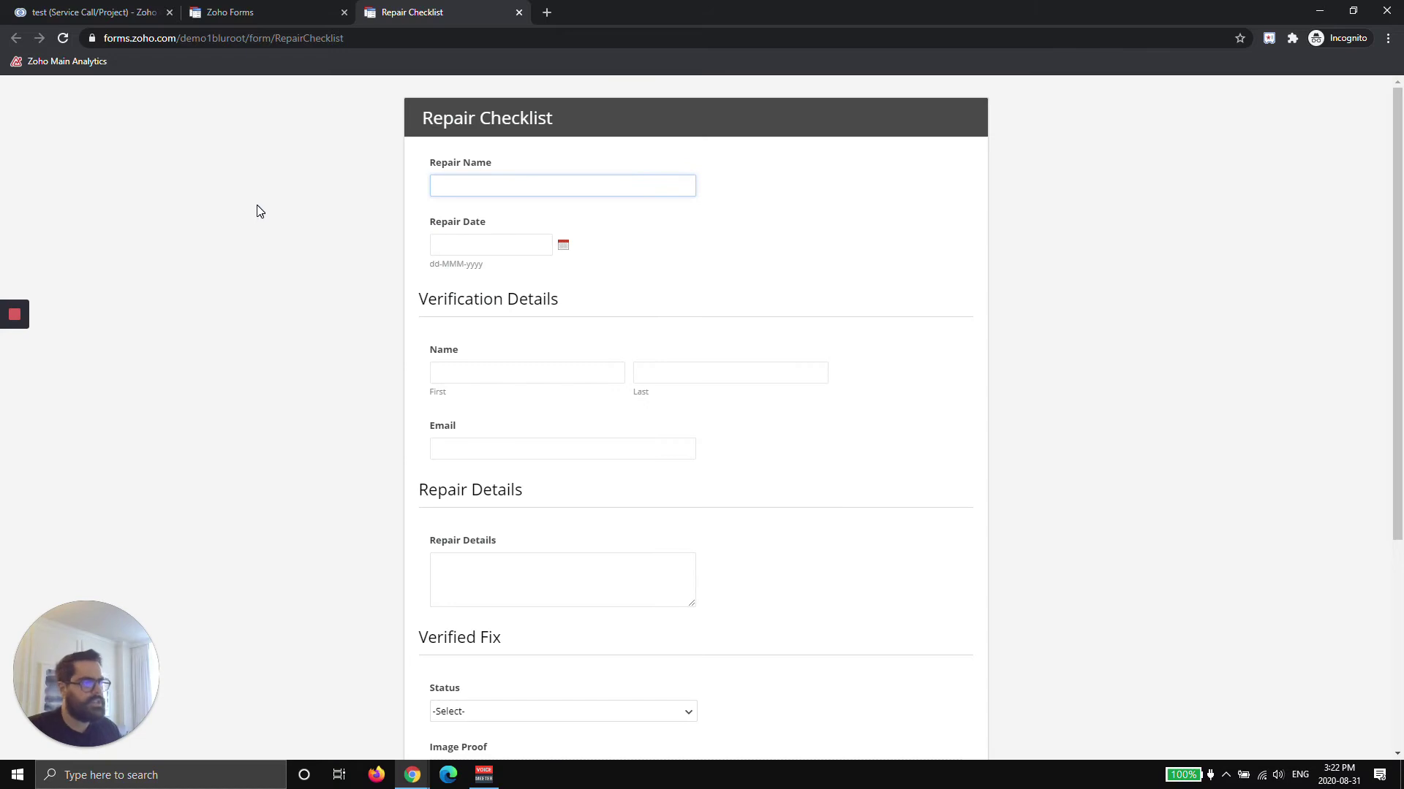
scroll(658, 328, "down", 3)
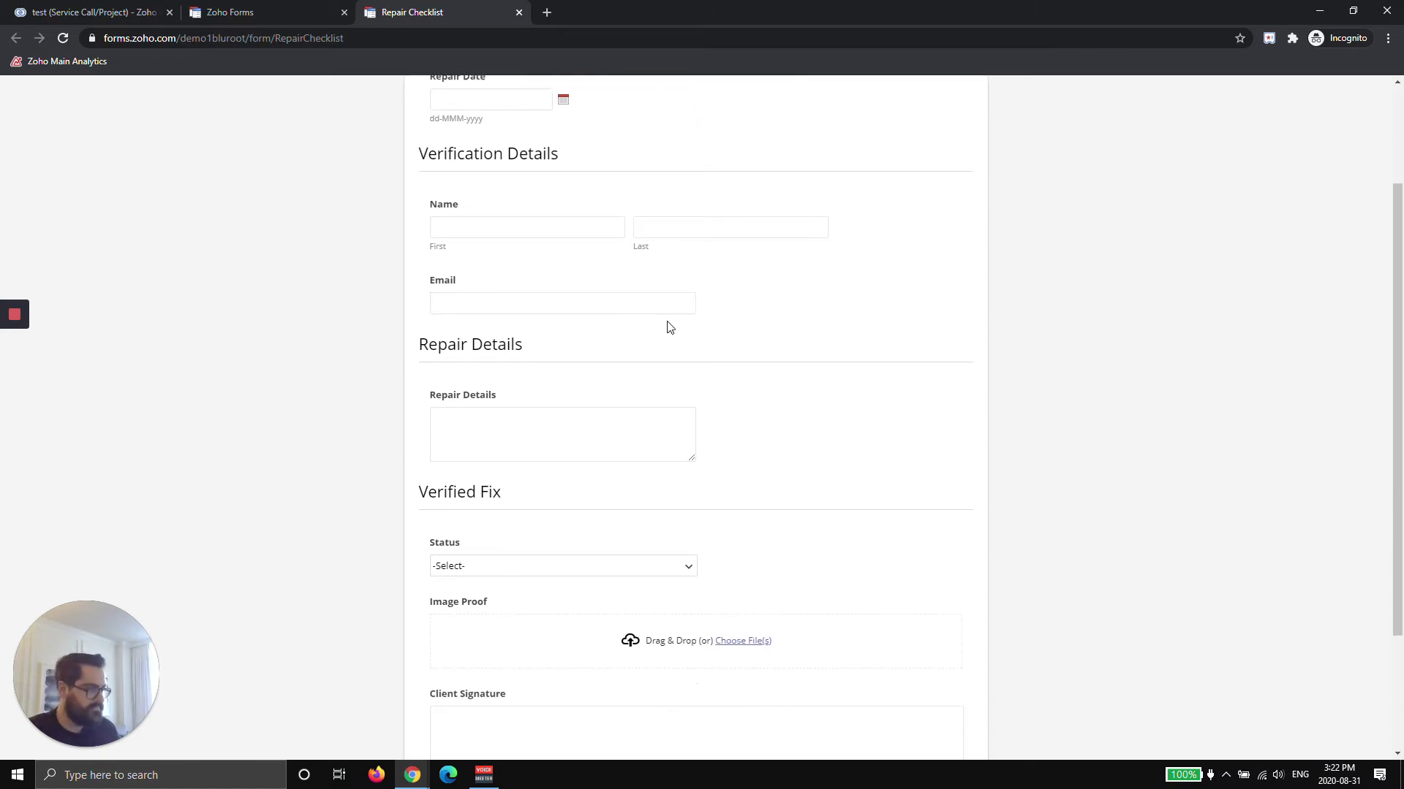
scroll(669, 328, "down", 2)
scroll(651, 318, "up", 4)
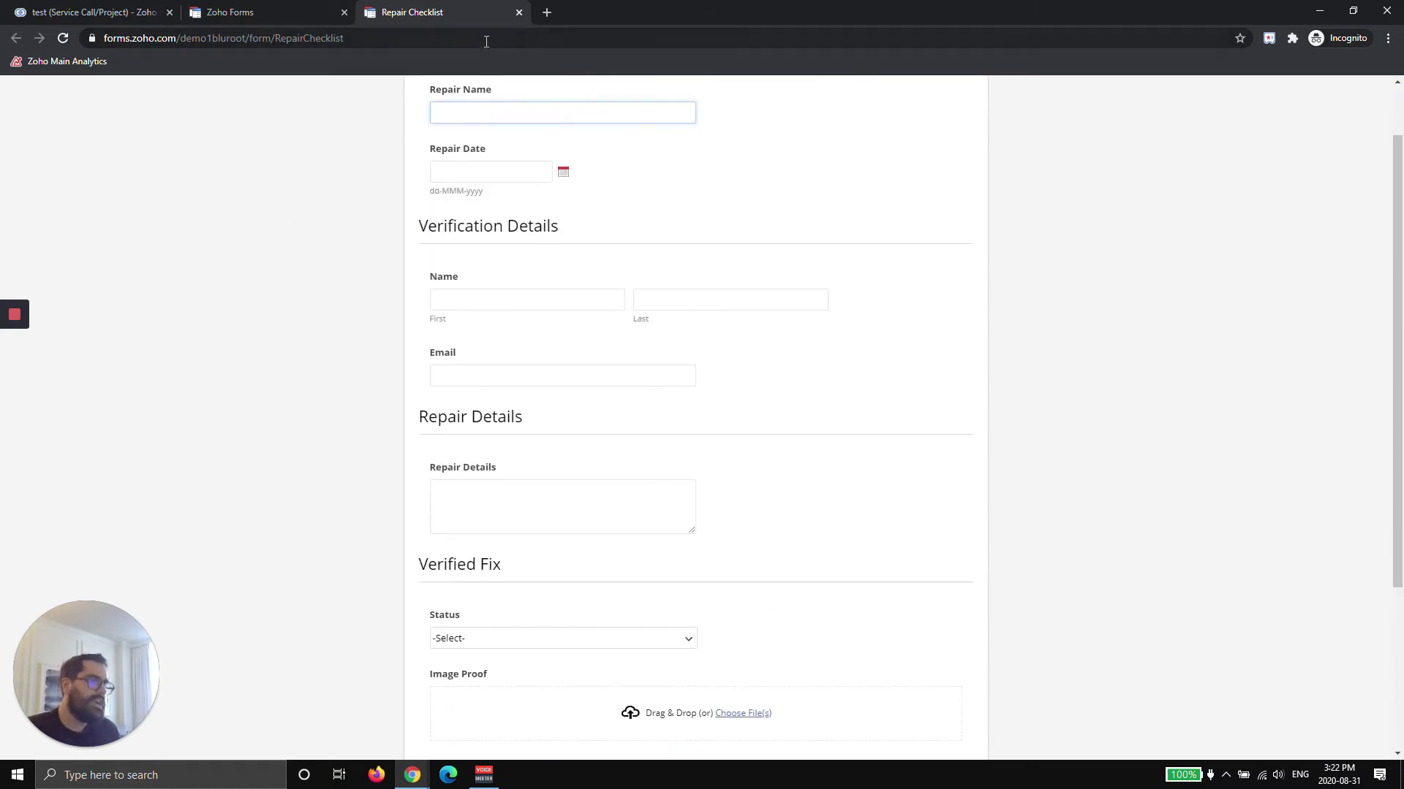
left_click(519, 13)
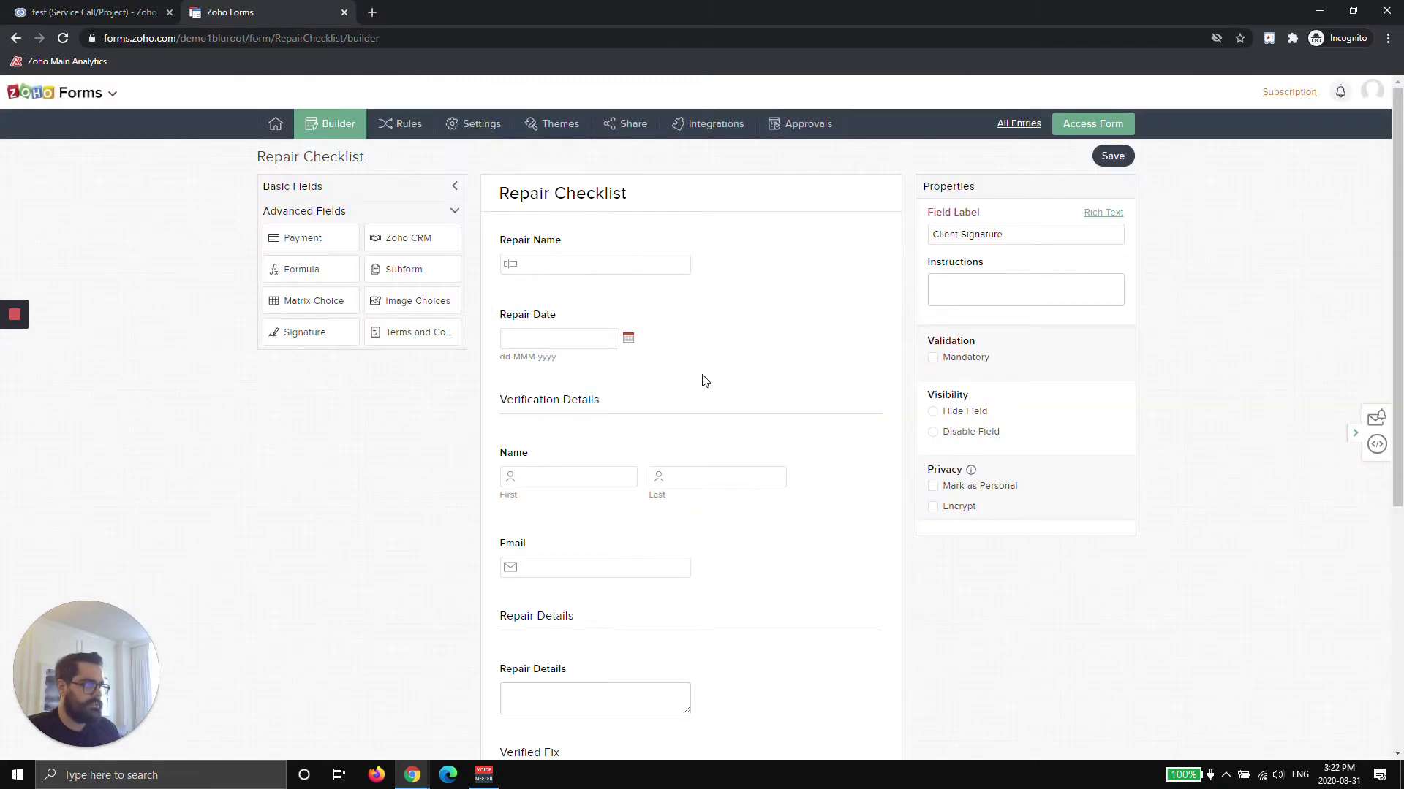
Step: Hide the Repair Name and Repair Date fields
left_click(749, 276)
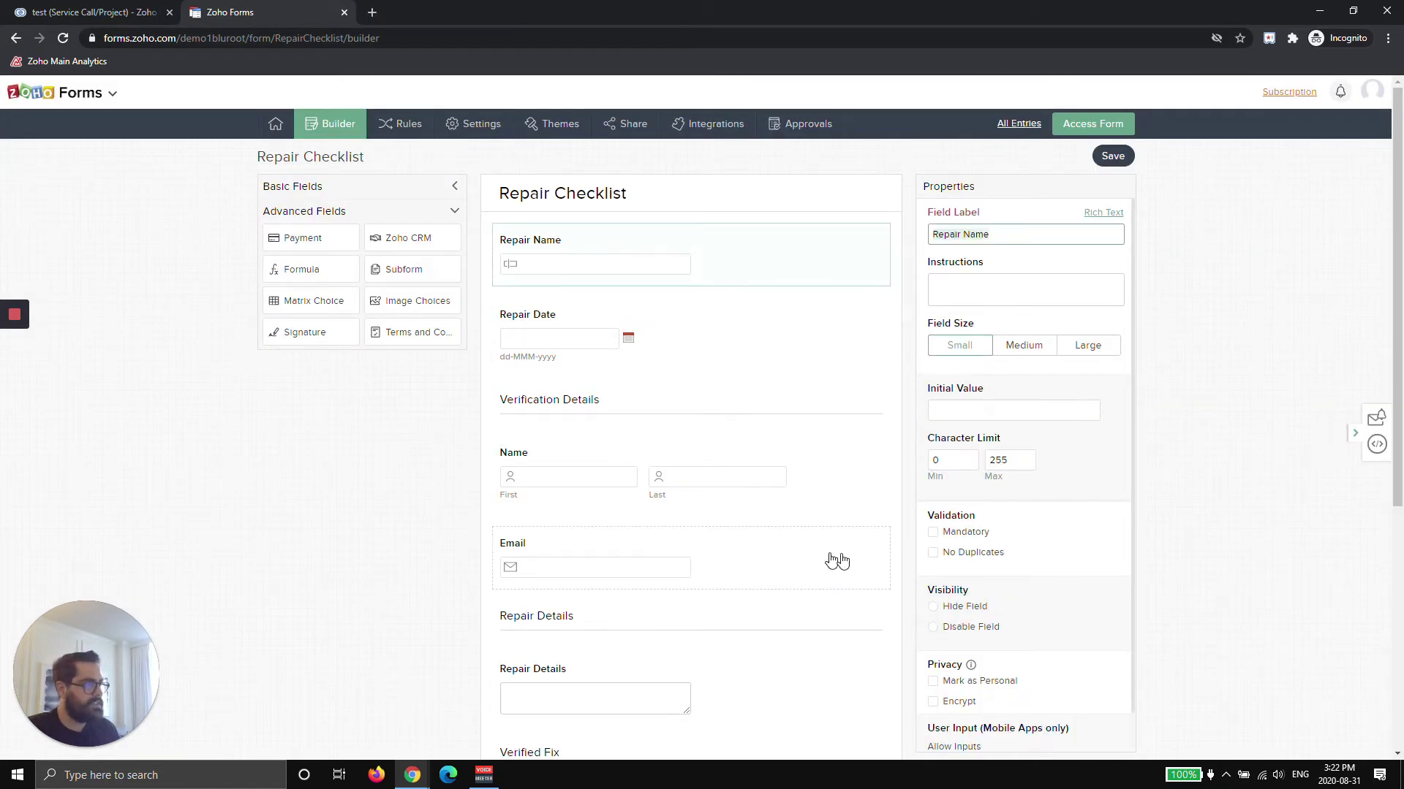
left_click(942, 612)
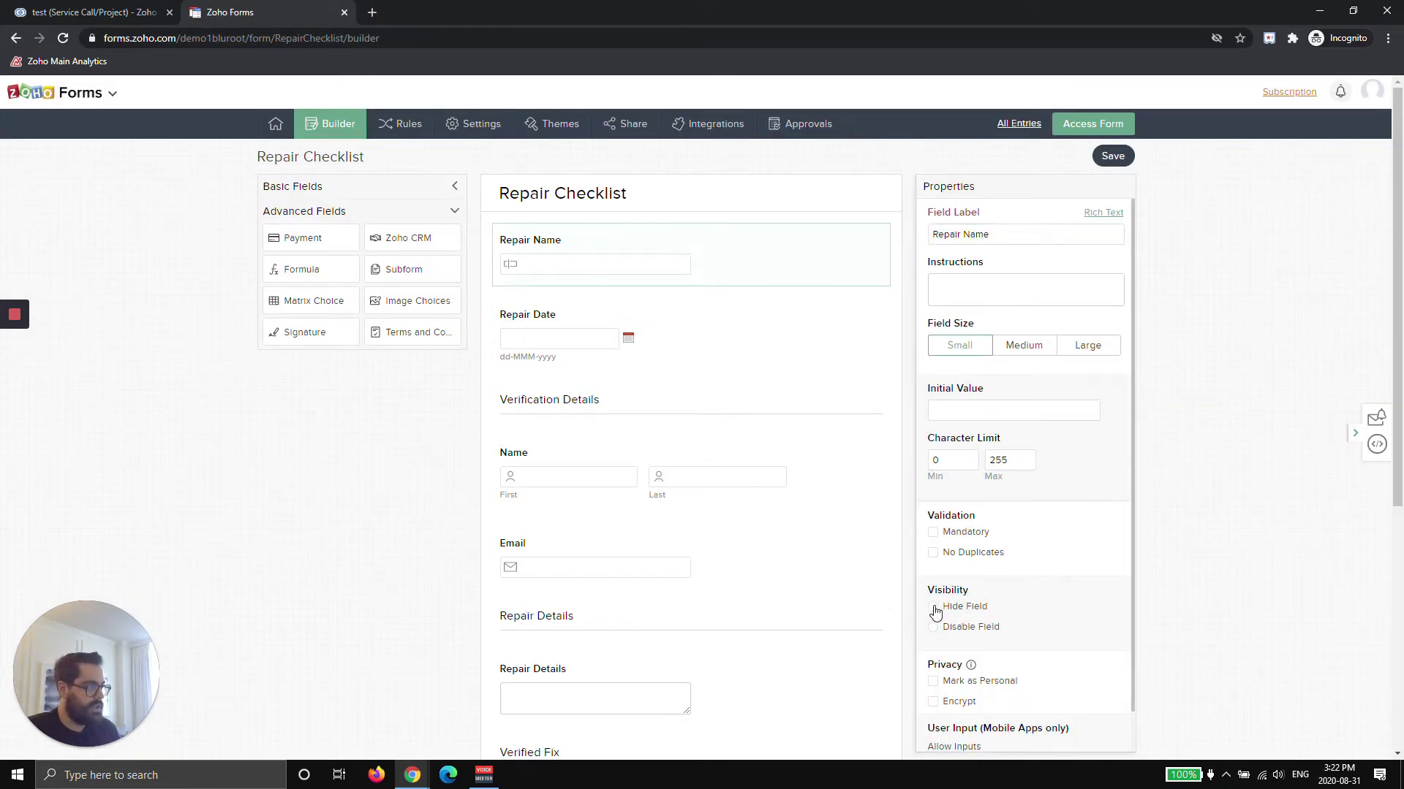
left_click(653, 349)
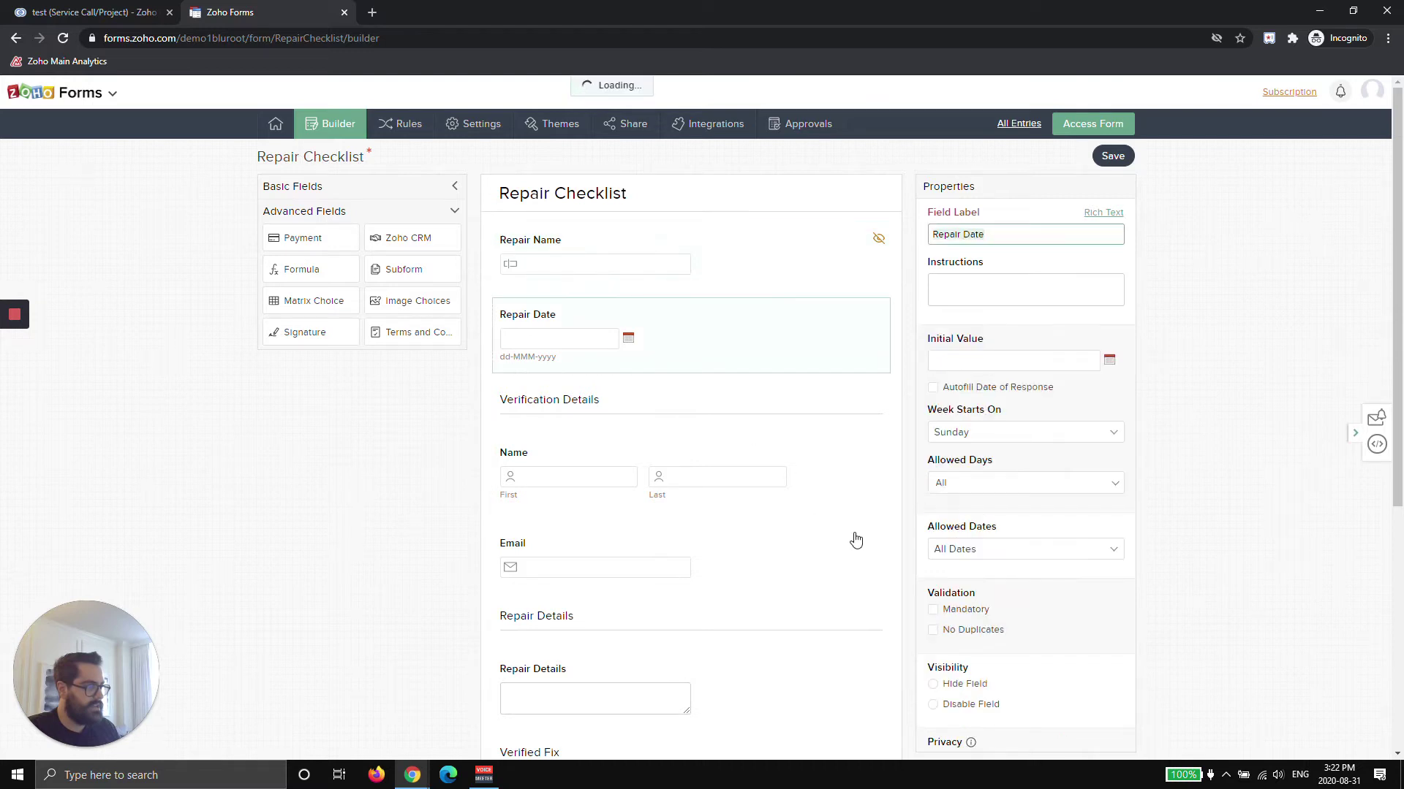
left_click(933, 684)
Step: Test the name and email boxes on the live form with those fields hidden
left_click(1072, 130)
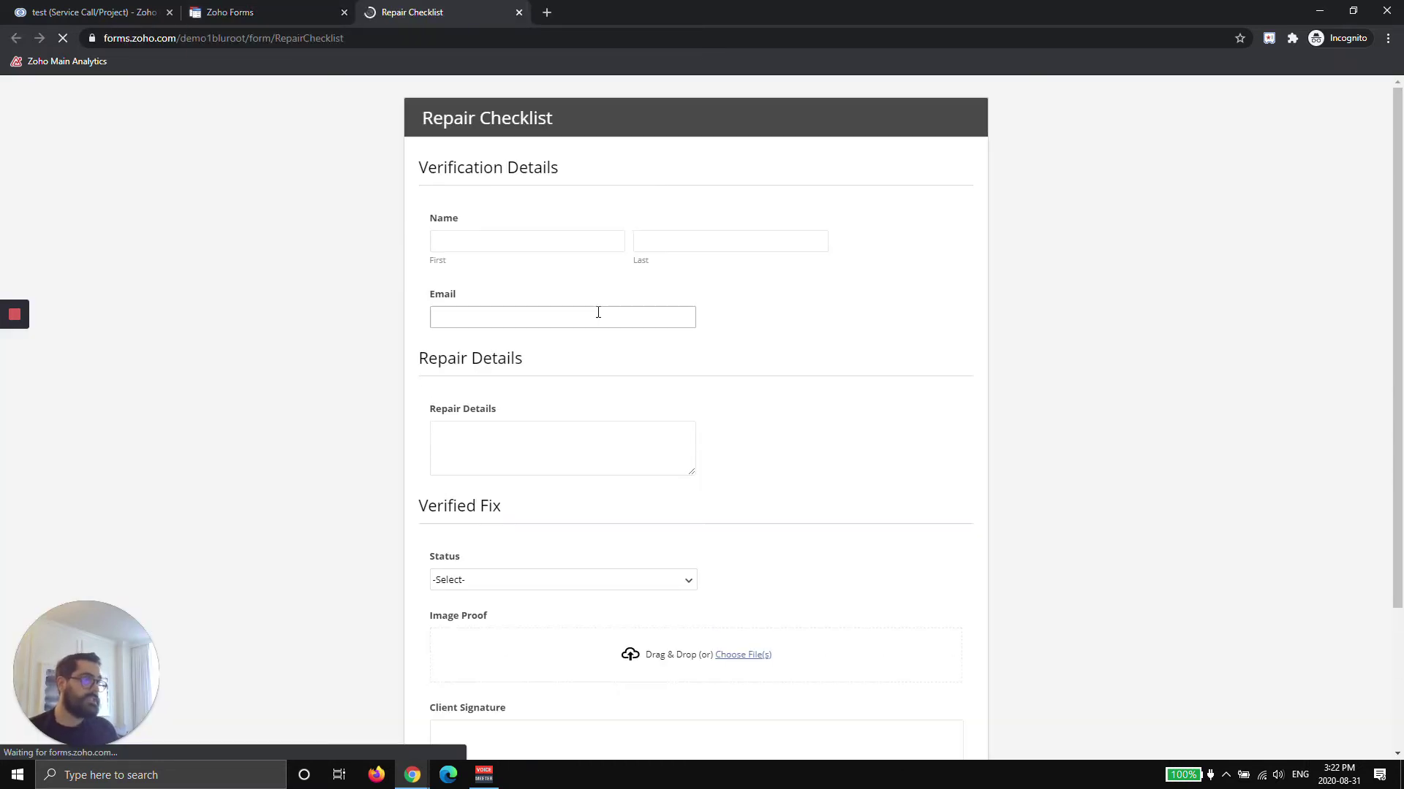
left_click(432, 235)
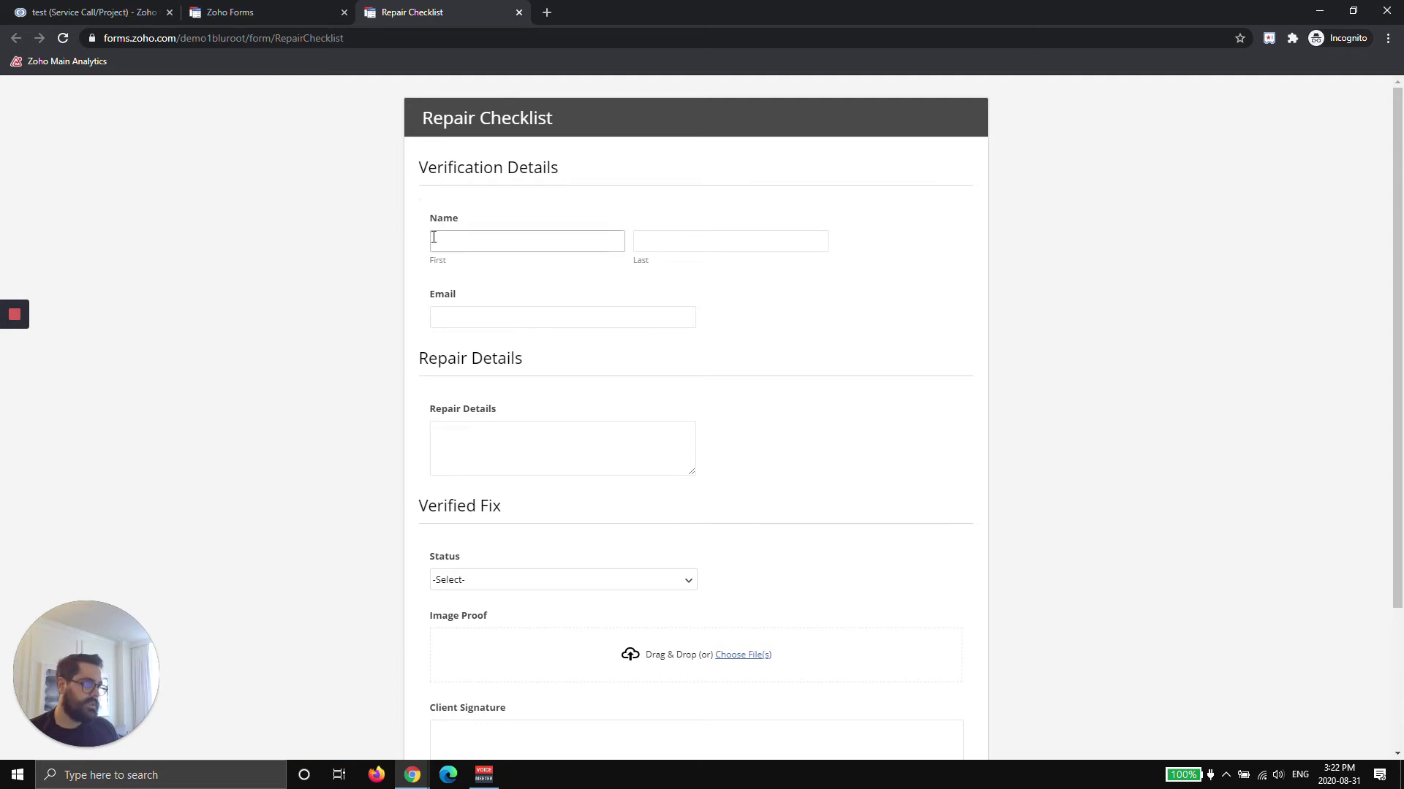
left_click_drag(445, 263, 459, 358)
left_click(521, 309)
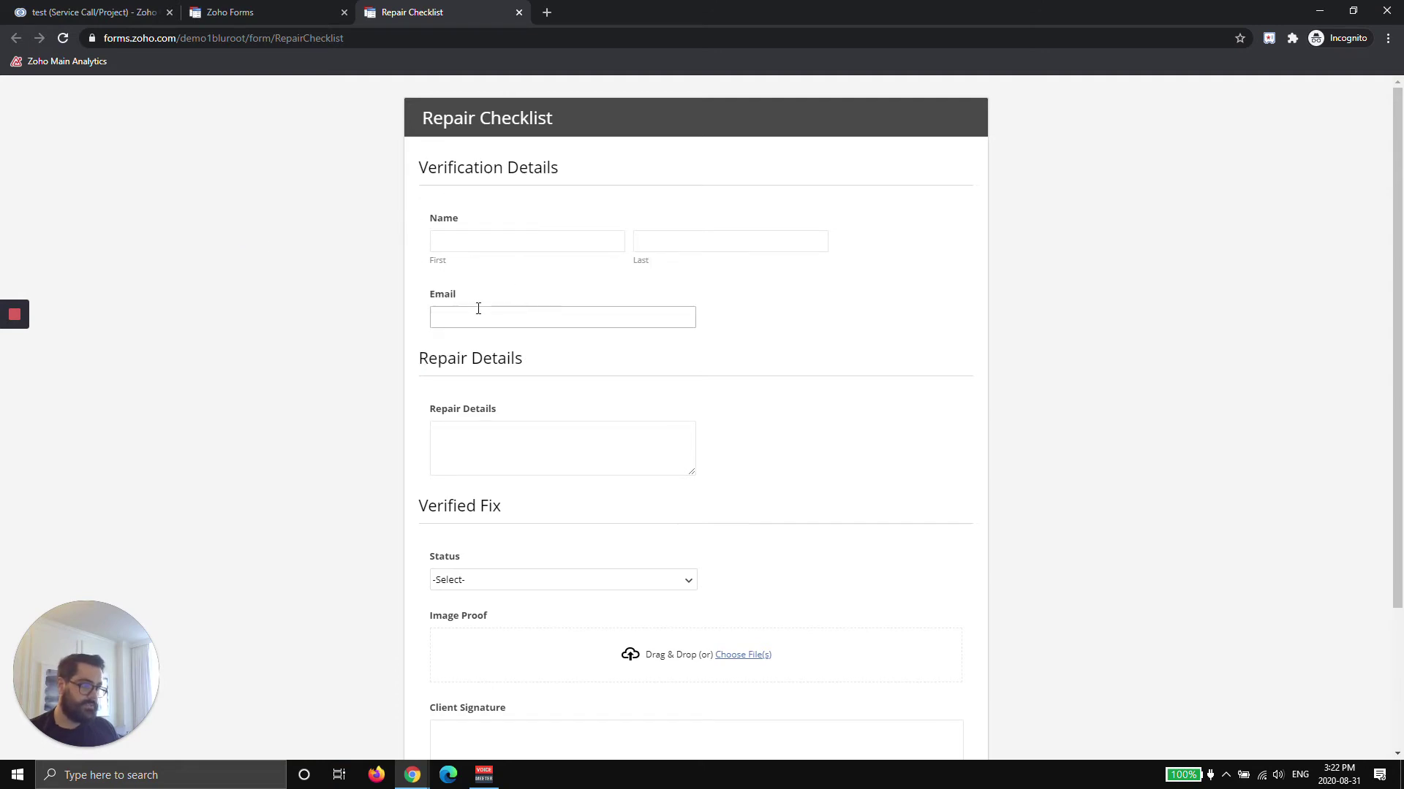
left_click(233, 13)
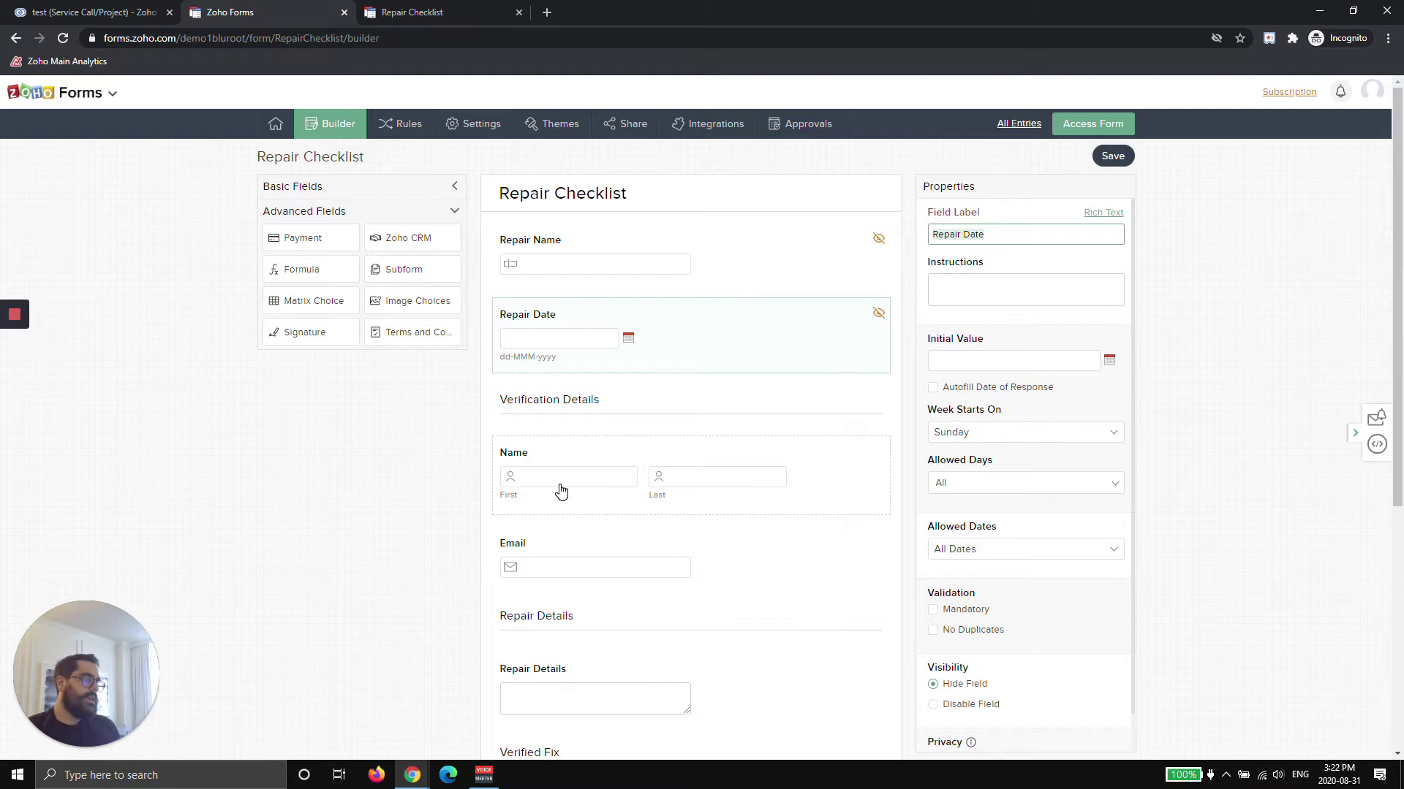
left_click(463, 136)
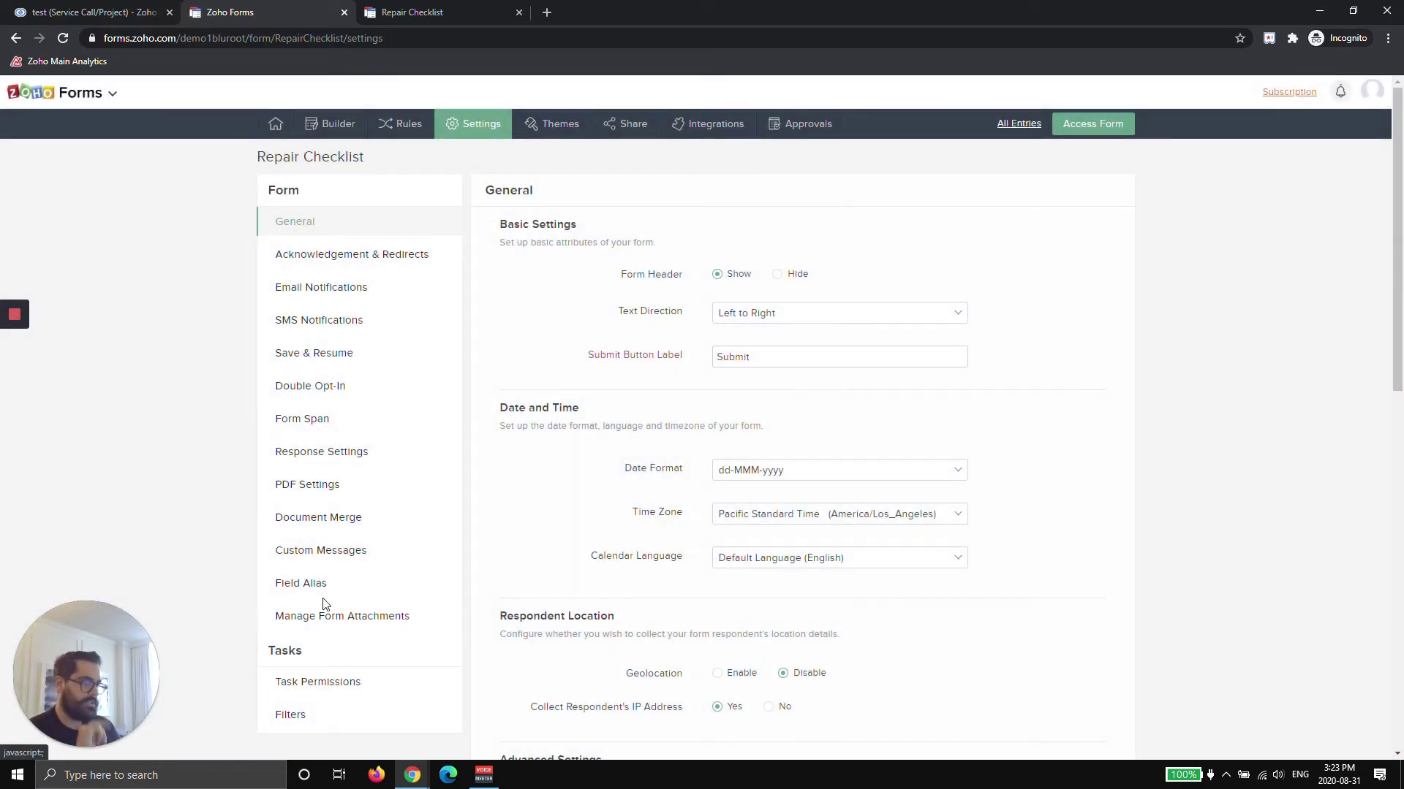
Step: In Field Alias settings, map Repair Name to alias 'Name' and Repair Date to 'Date'
left_click(319, 587)
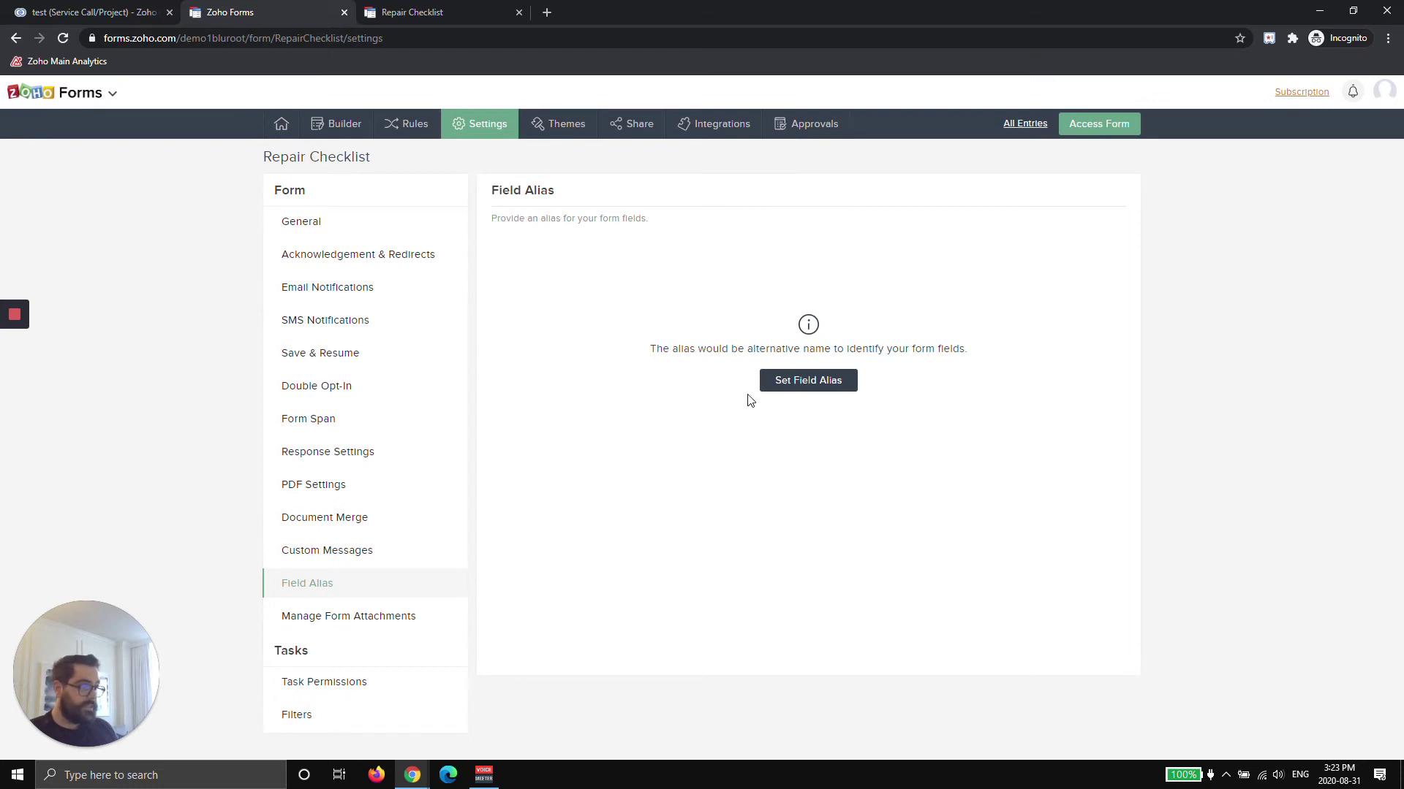
left_click(805, 386)
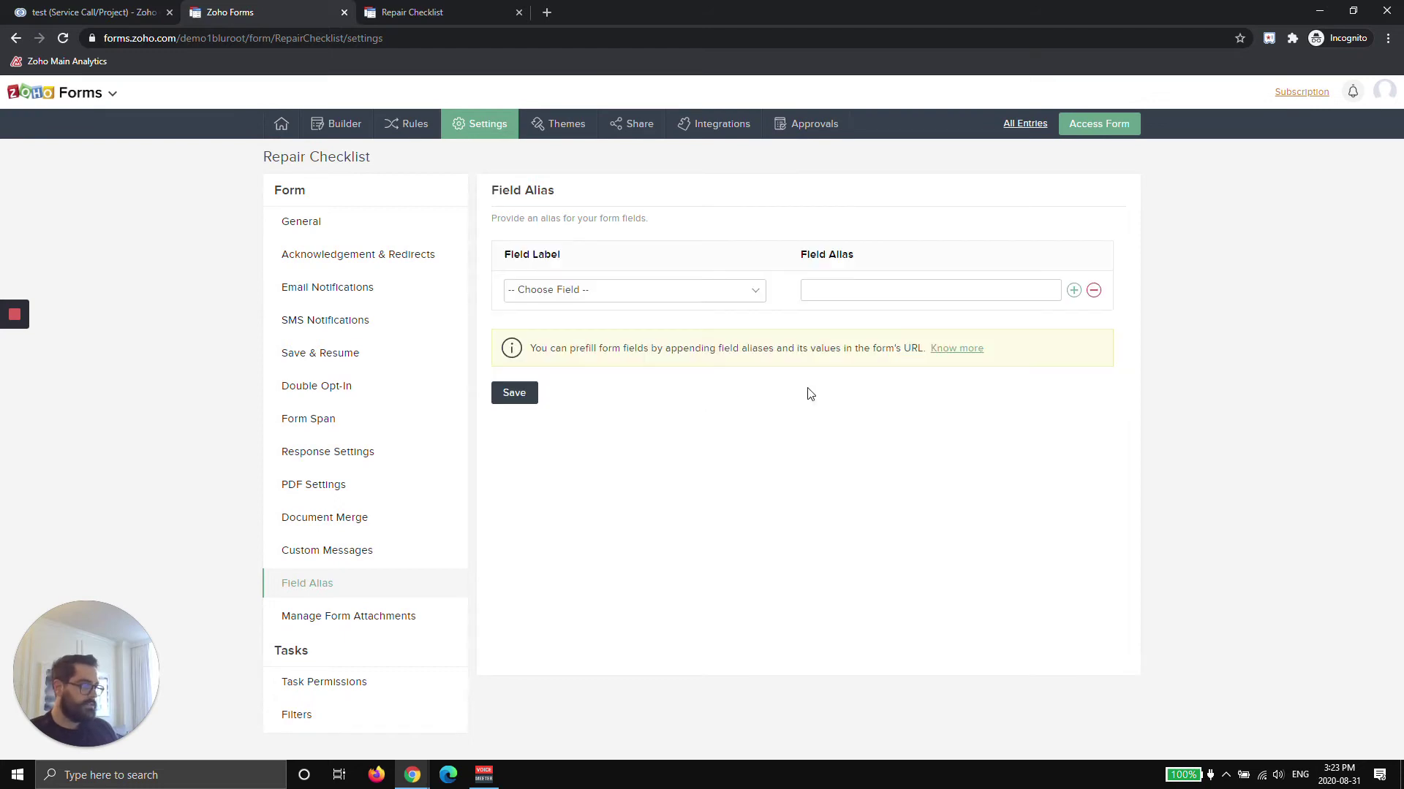
left_click(547, 293)
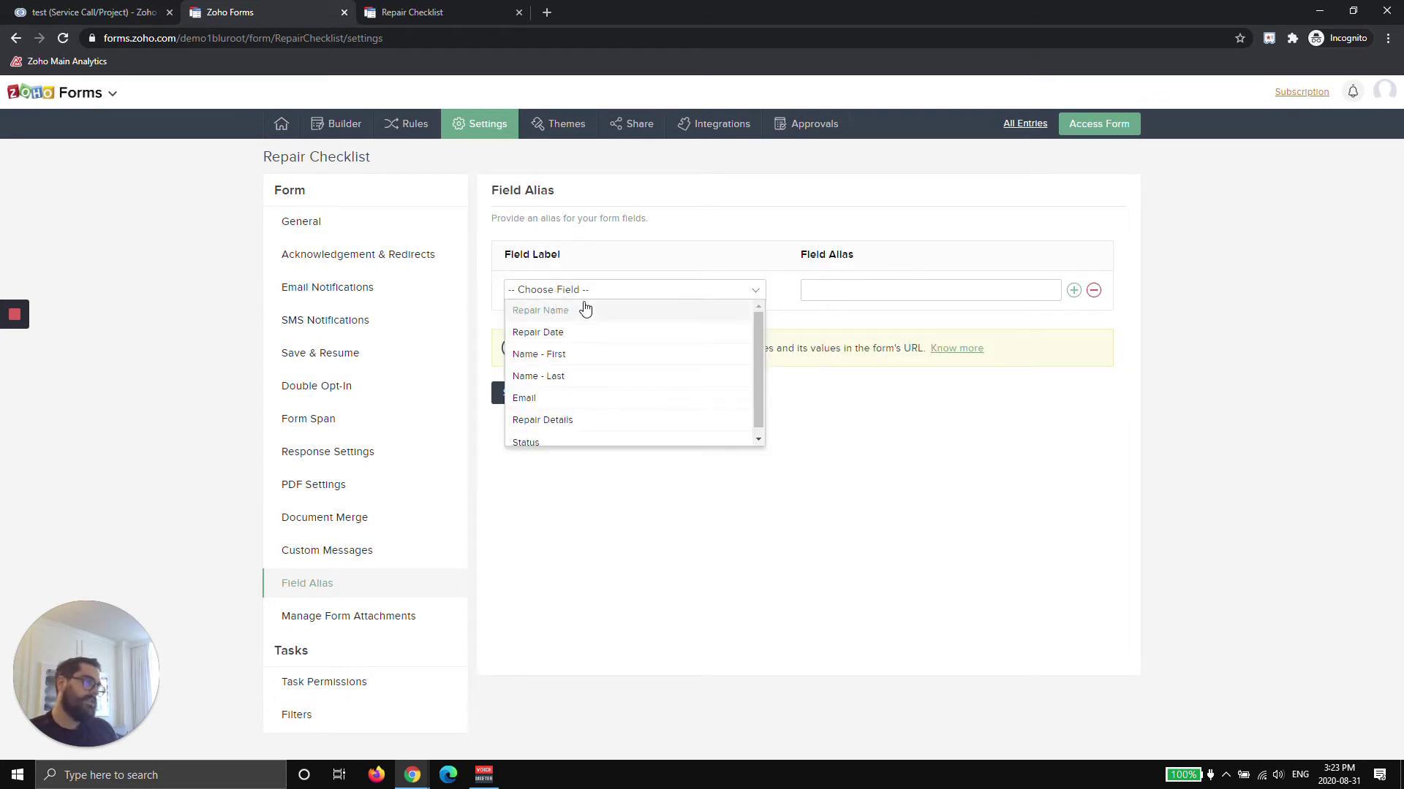
left_click(585, 310)
left_click(860, 295)
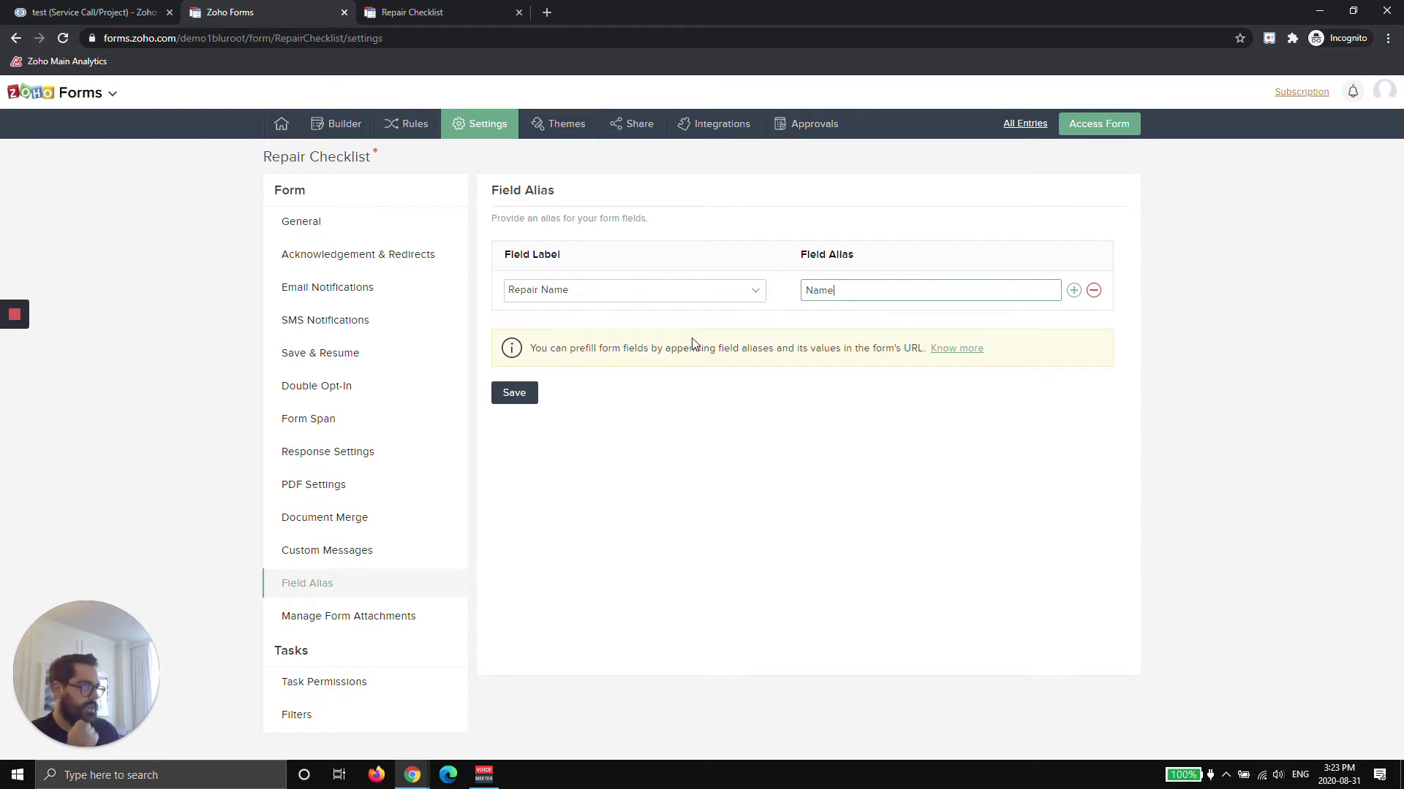
left_click(1073, 291)
left_click(573, 330)
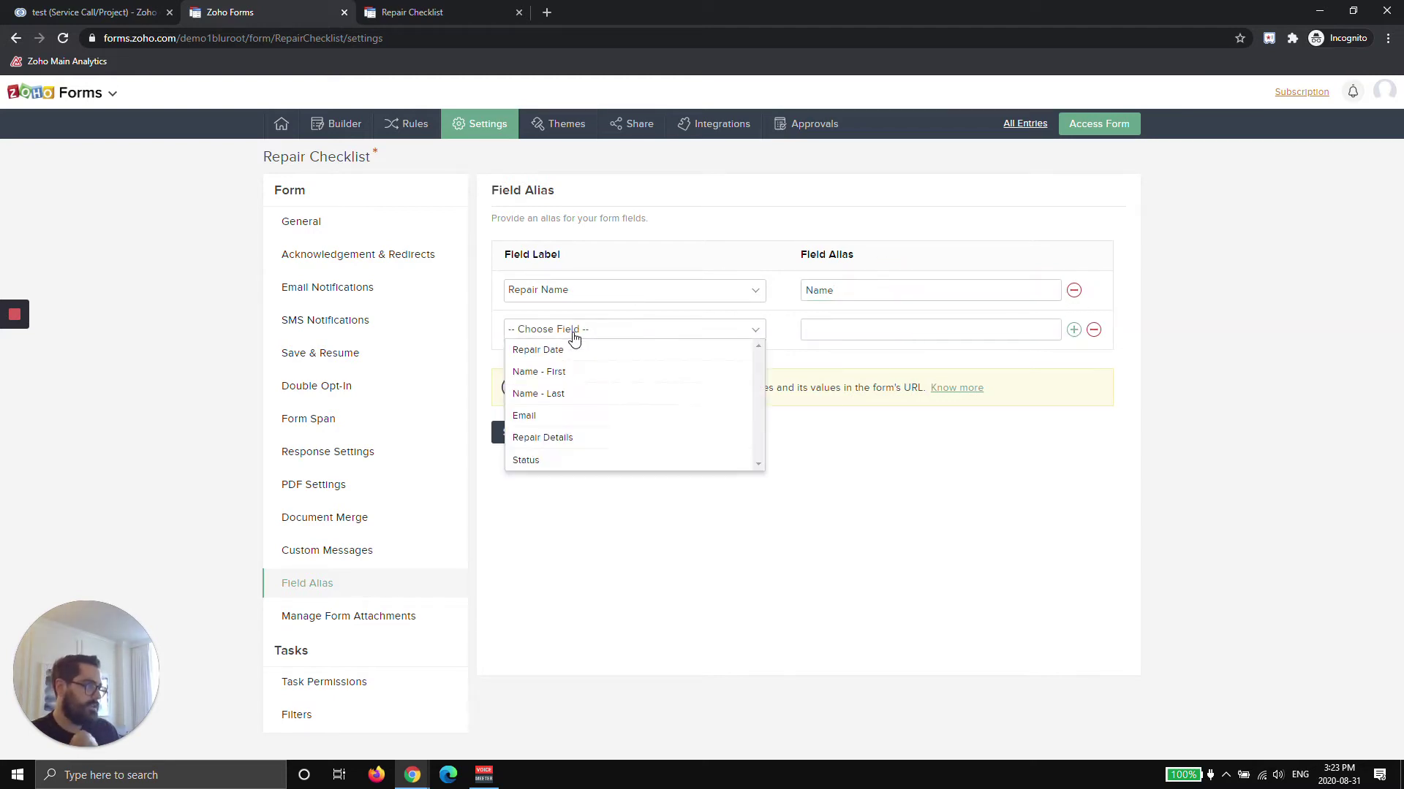
left_click(568, 350)
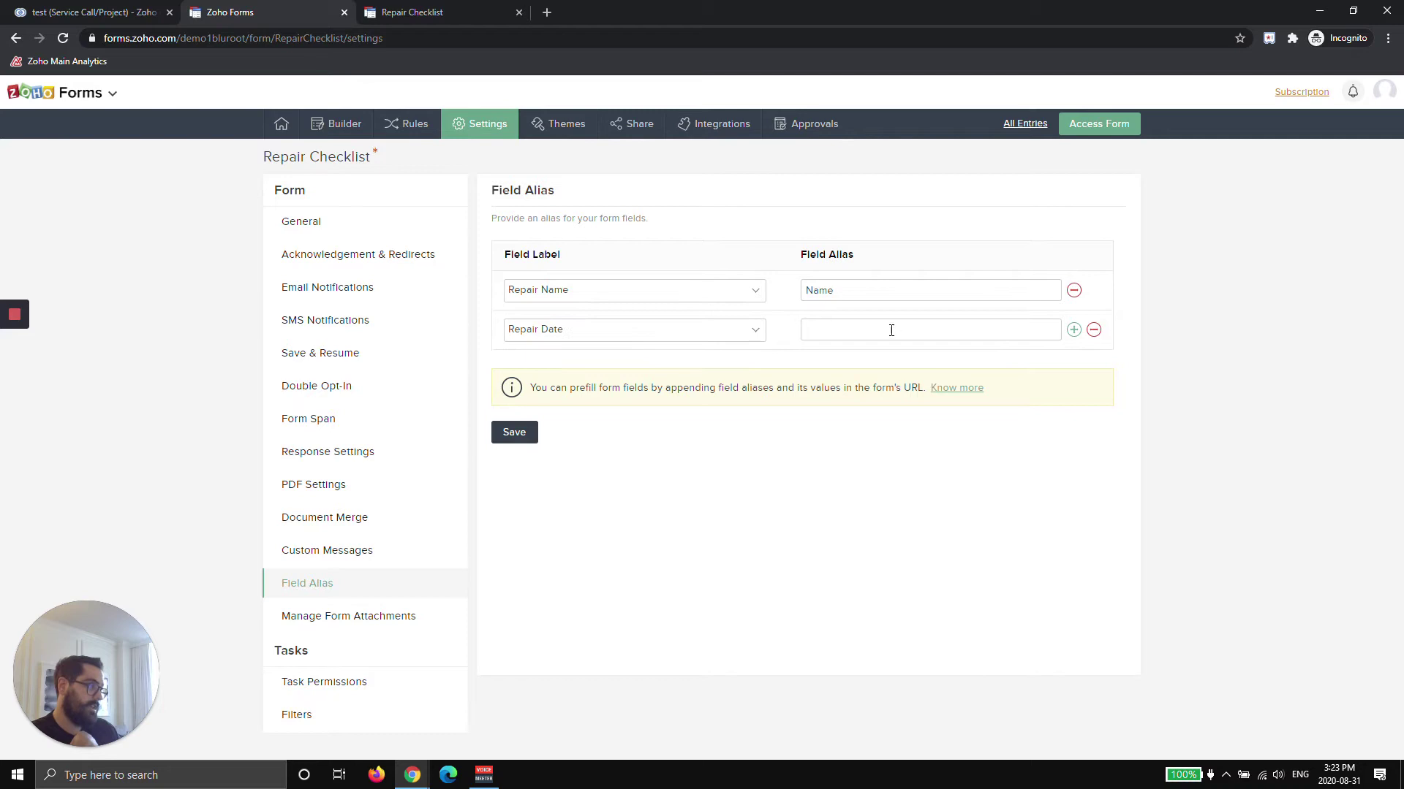
left_click(891, 331)
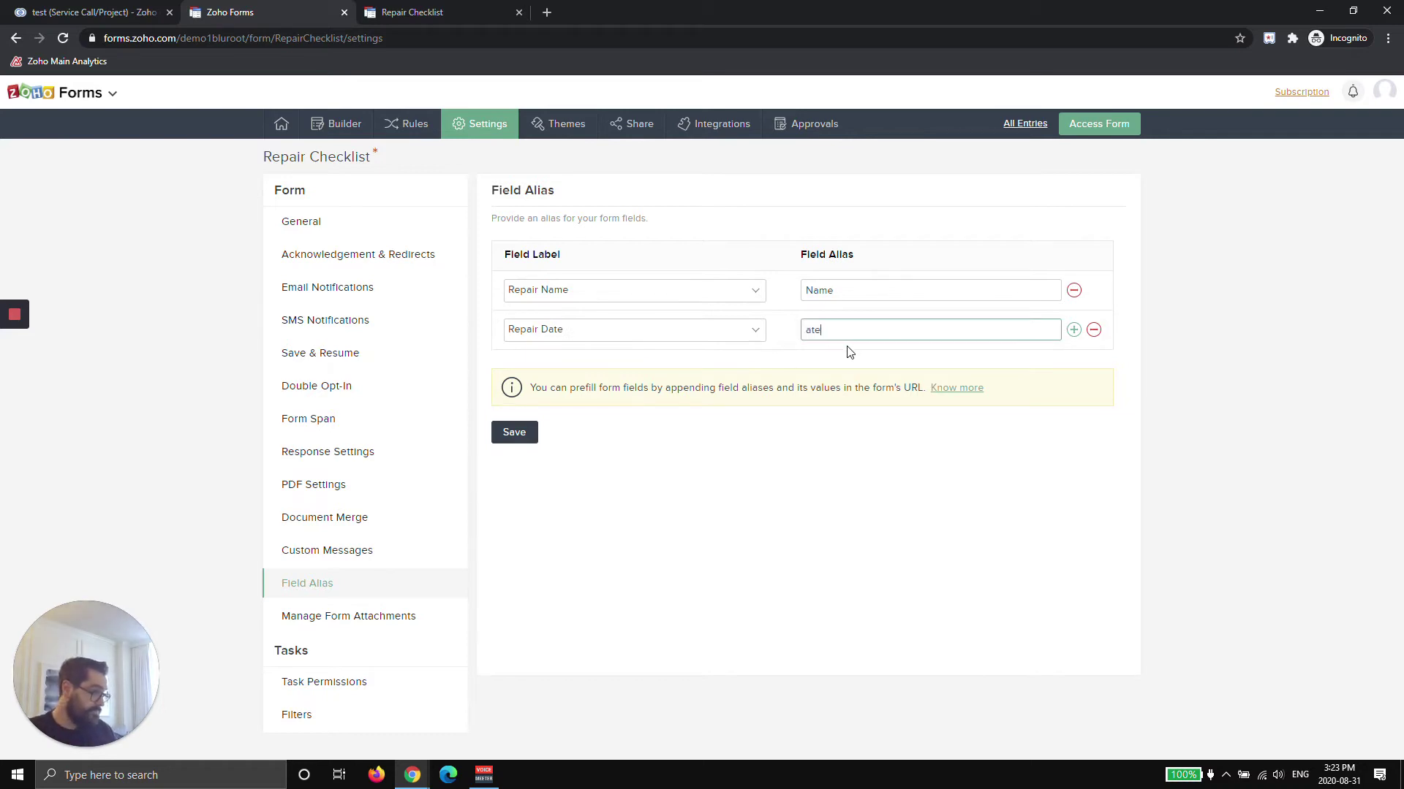
type("Date")
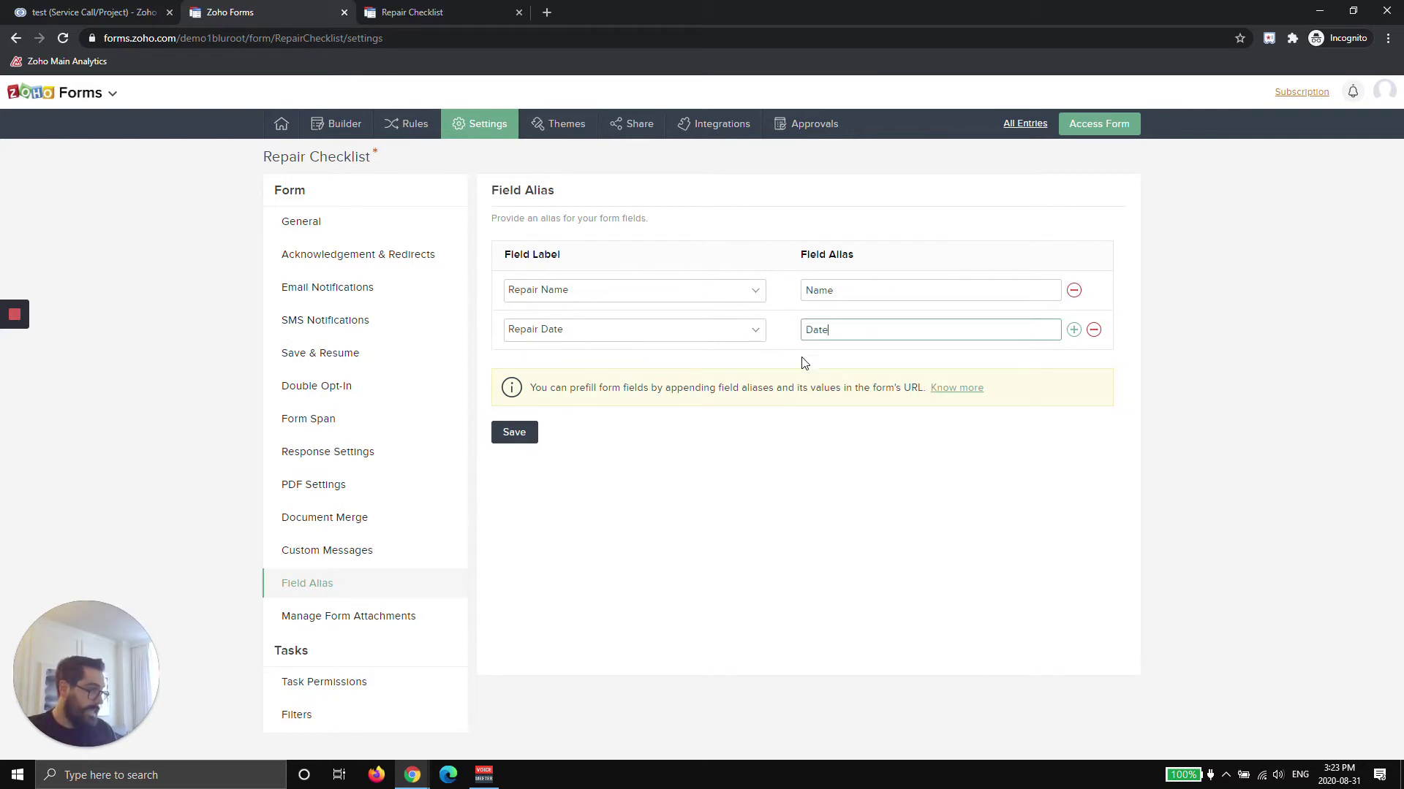
Step: Map Name - First to alias 'FirstName' and Name - Last to 'LastName'
left_click(1073, 330)
left_click(619, 371)
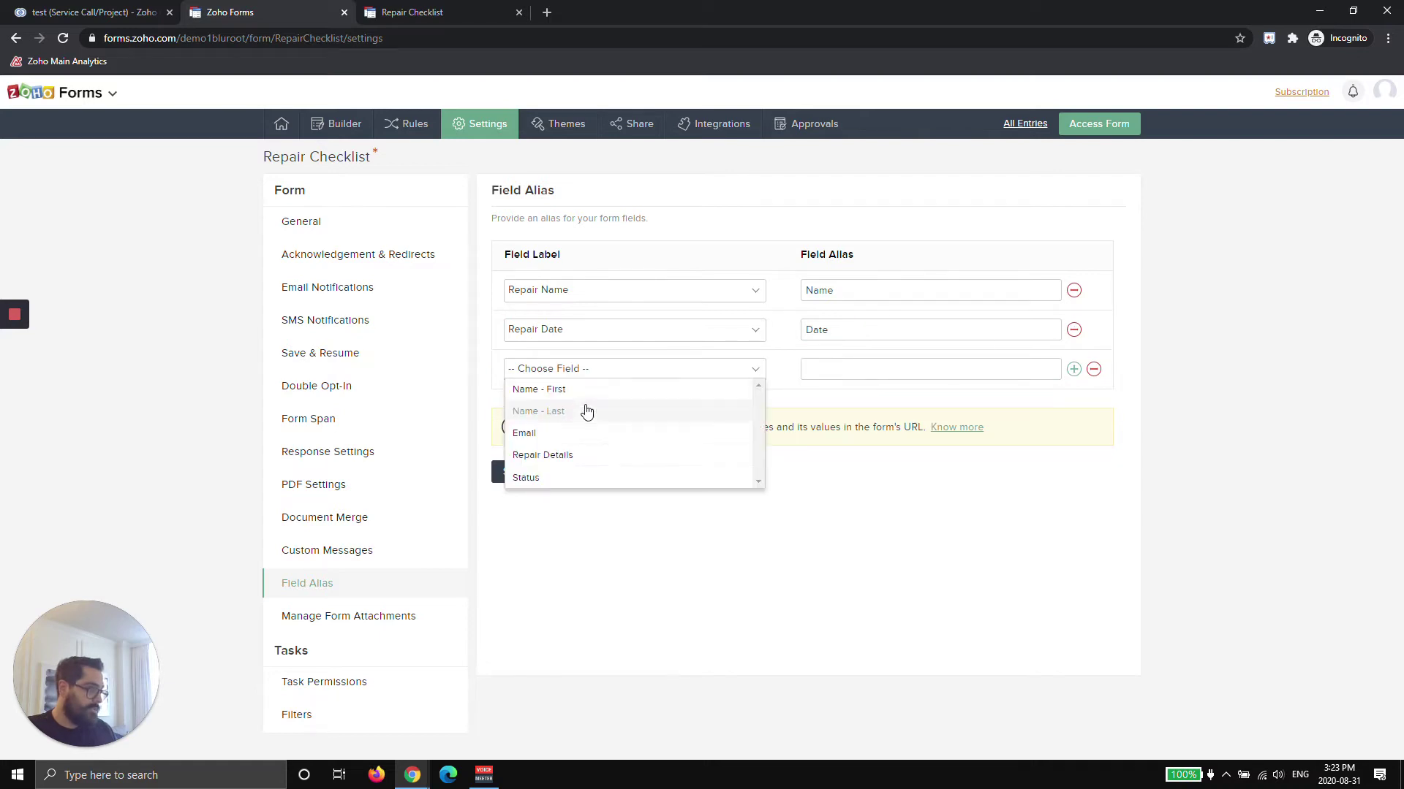
left_click(579, 394)
left_click(830, 376)
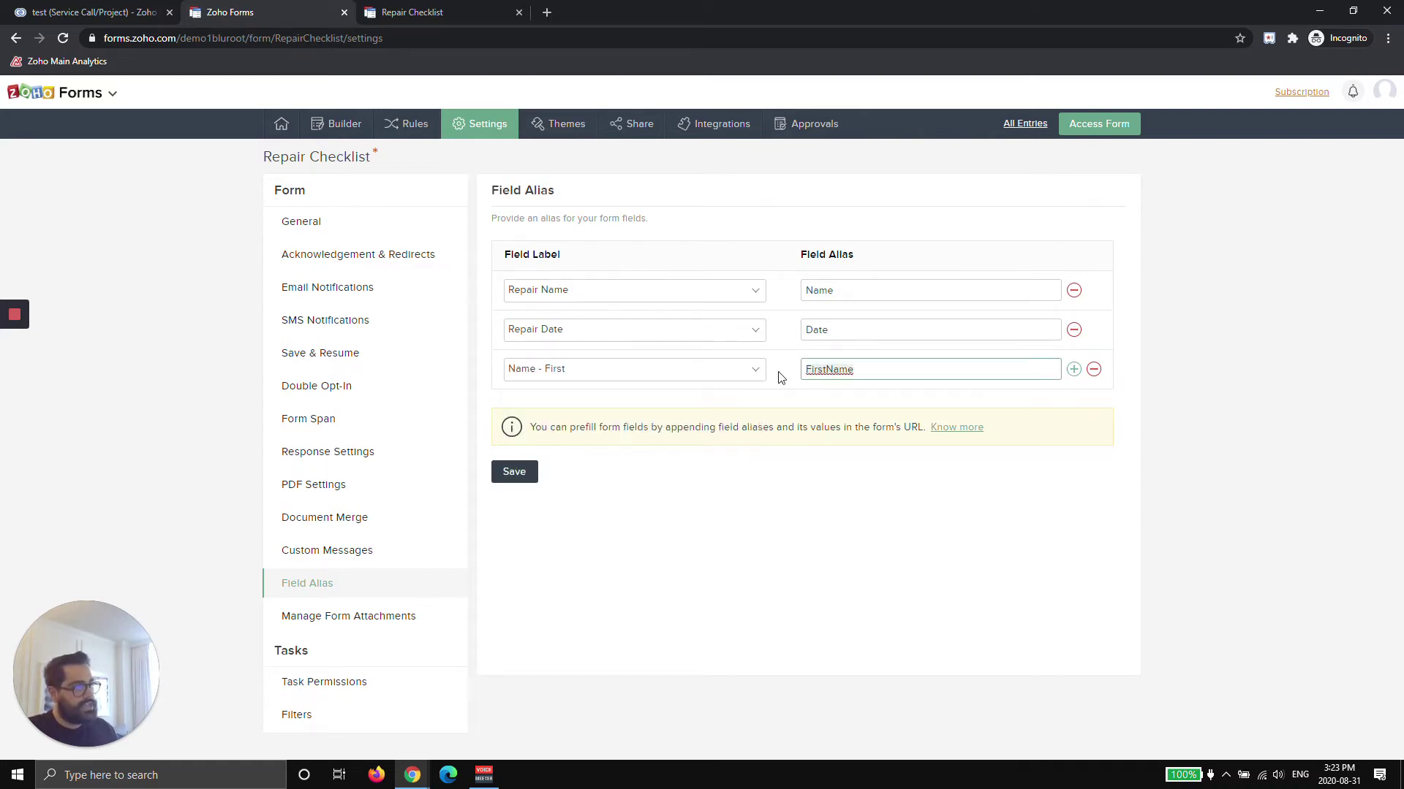
left_click(786, 463)
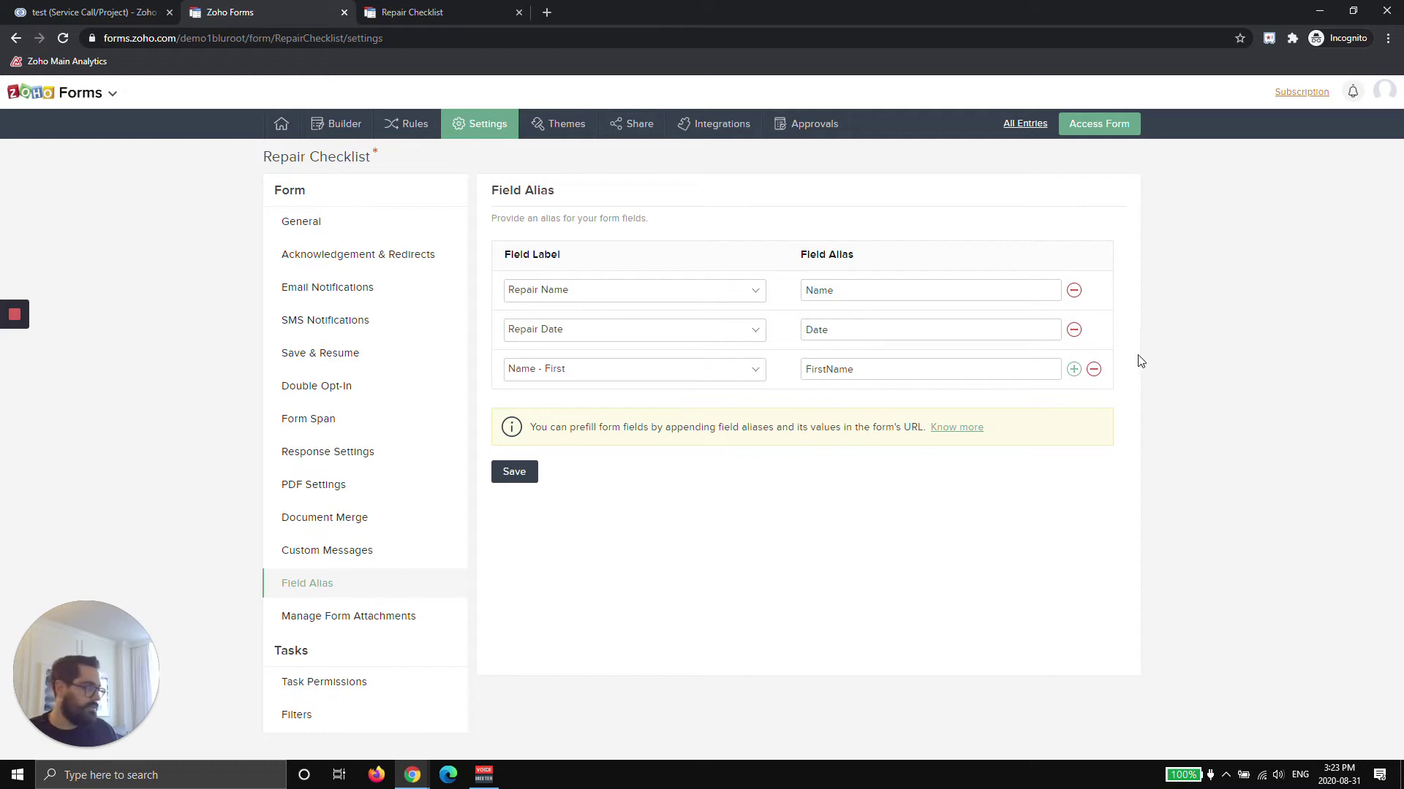
left_click(1073, 369)
left_click(601, 414)
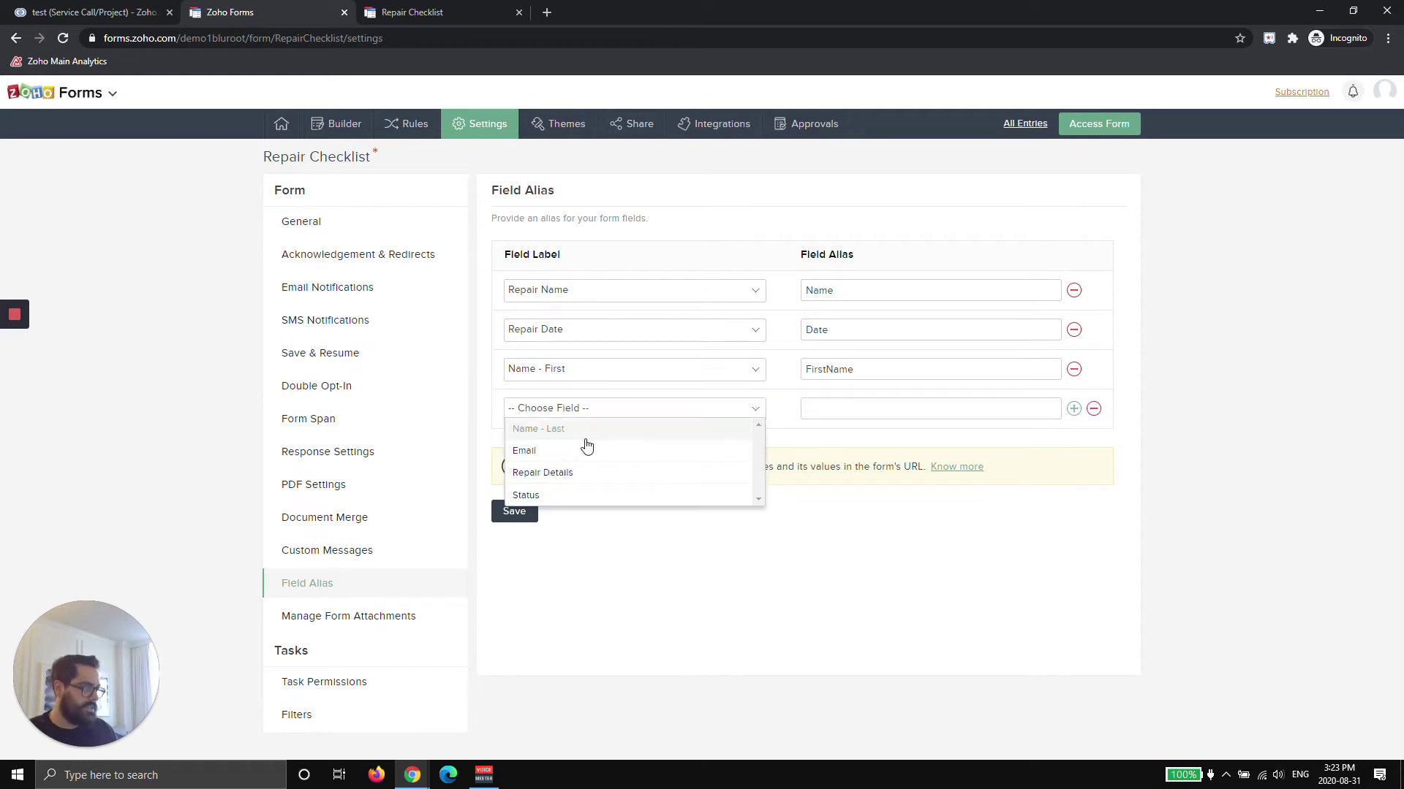
left_click(586, 431)
left_click(828, 410)
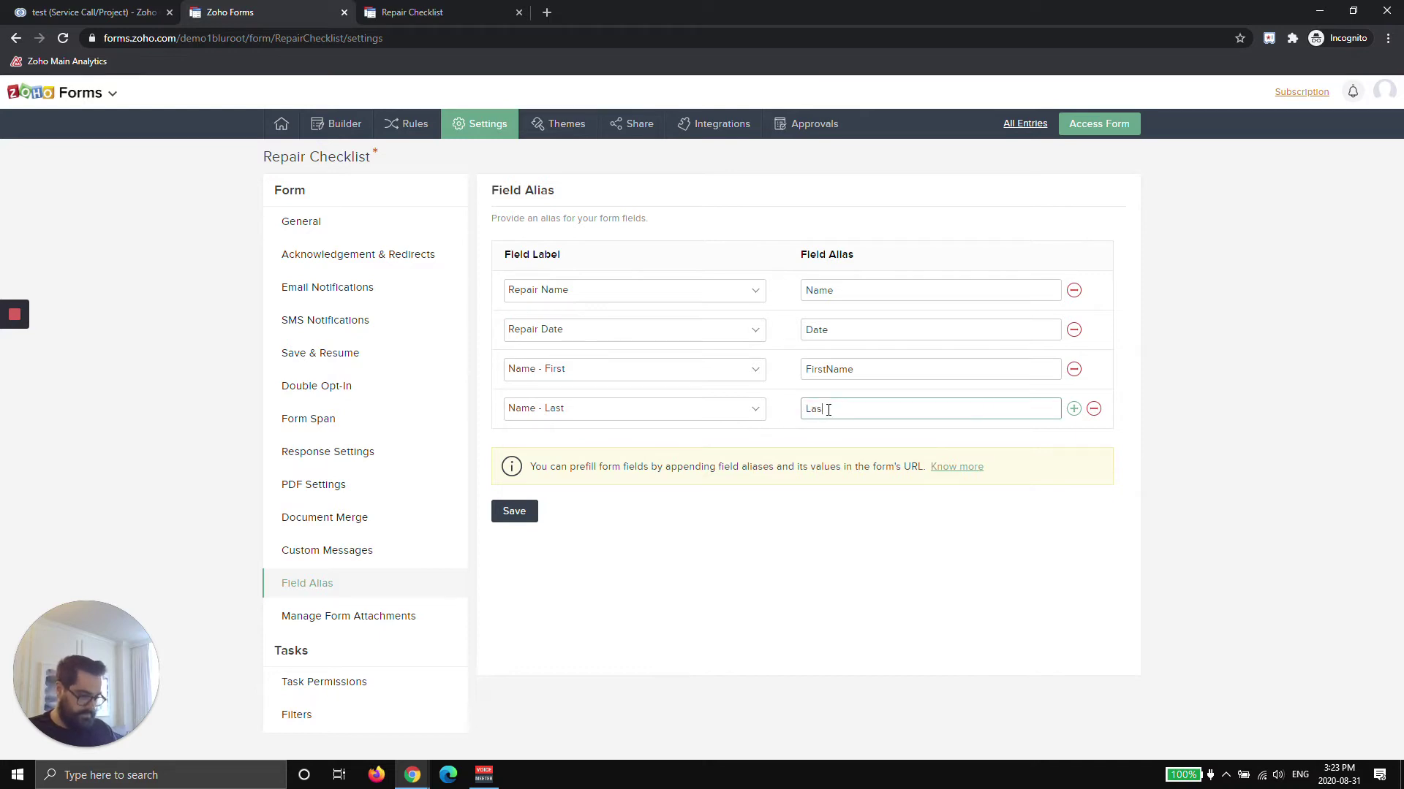
Step: Map Repair Details to alias 'Details' and Email to 'Email', then save the aliases
left_click(1073, 409)
left_click(620, 448)
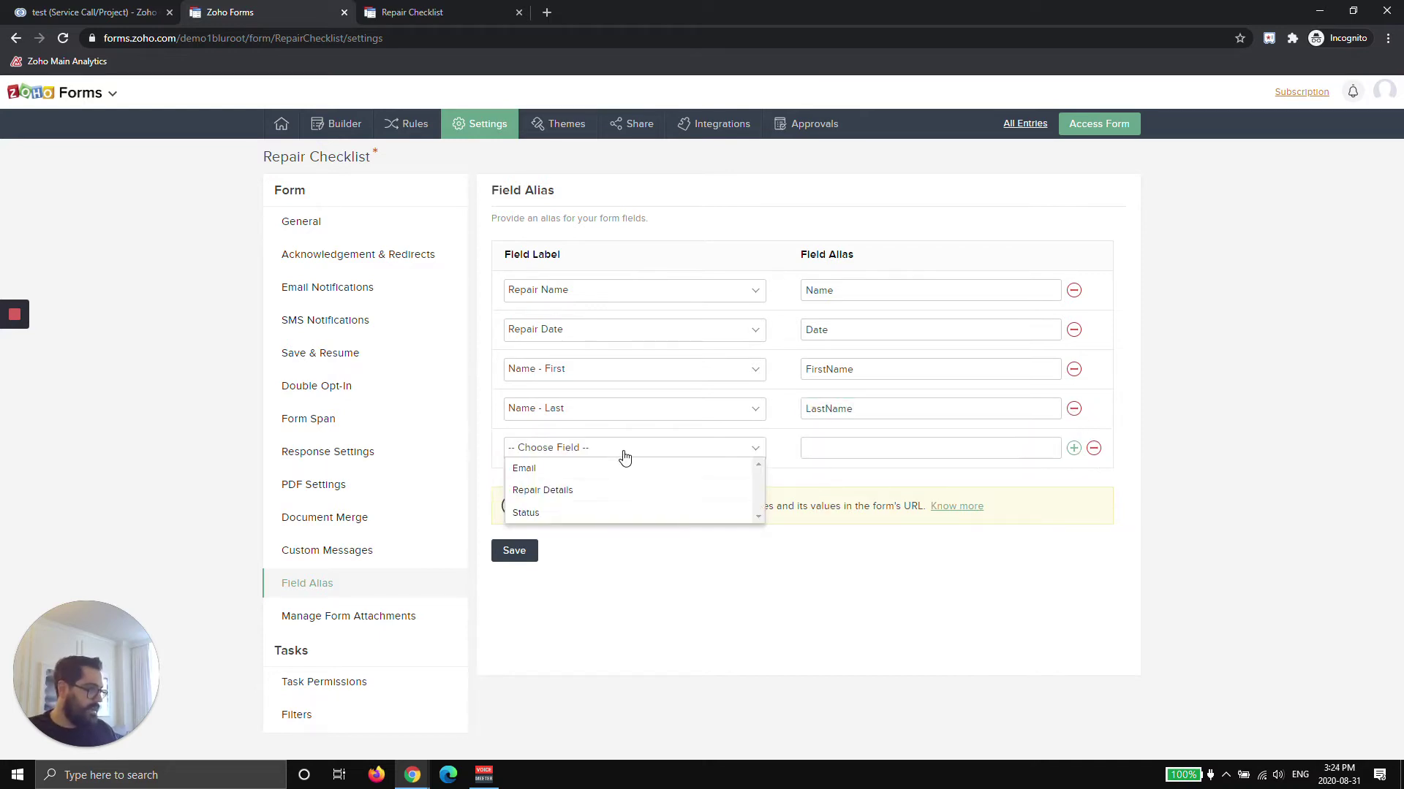
left_click(597, 497)
left_click(870, 451)
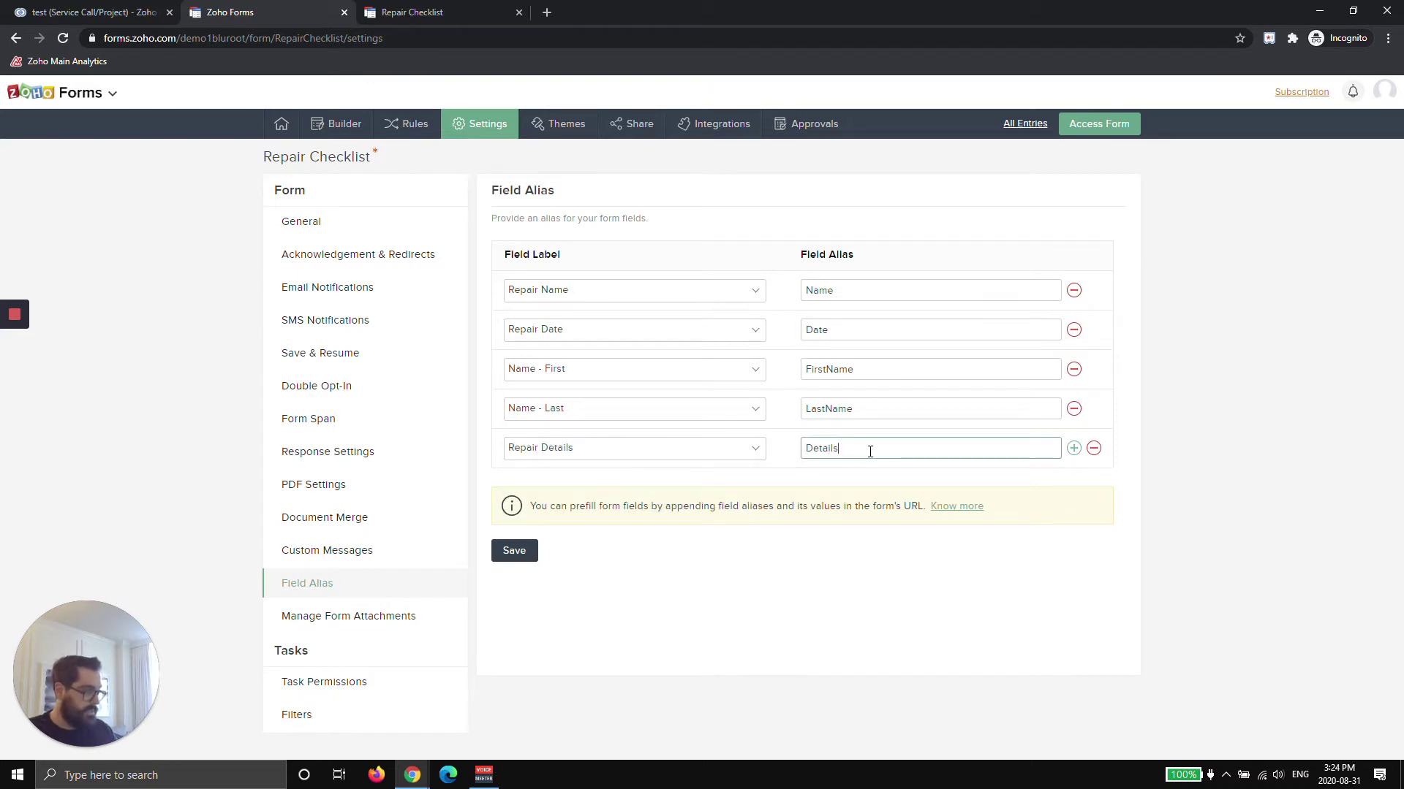
left_click(1074, 451)
left_click(550, 487)
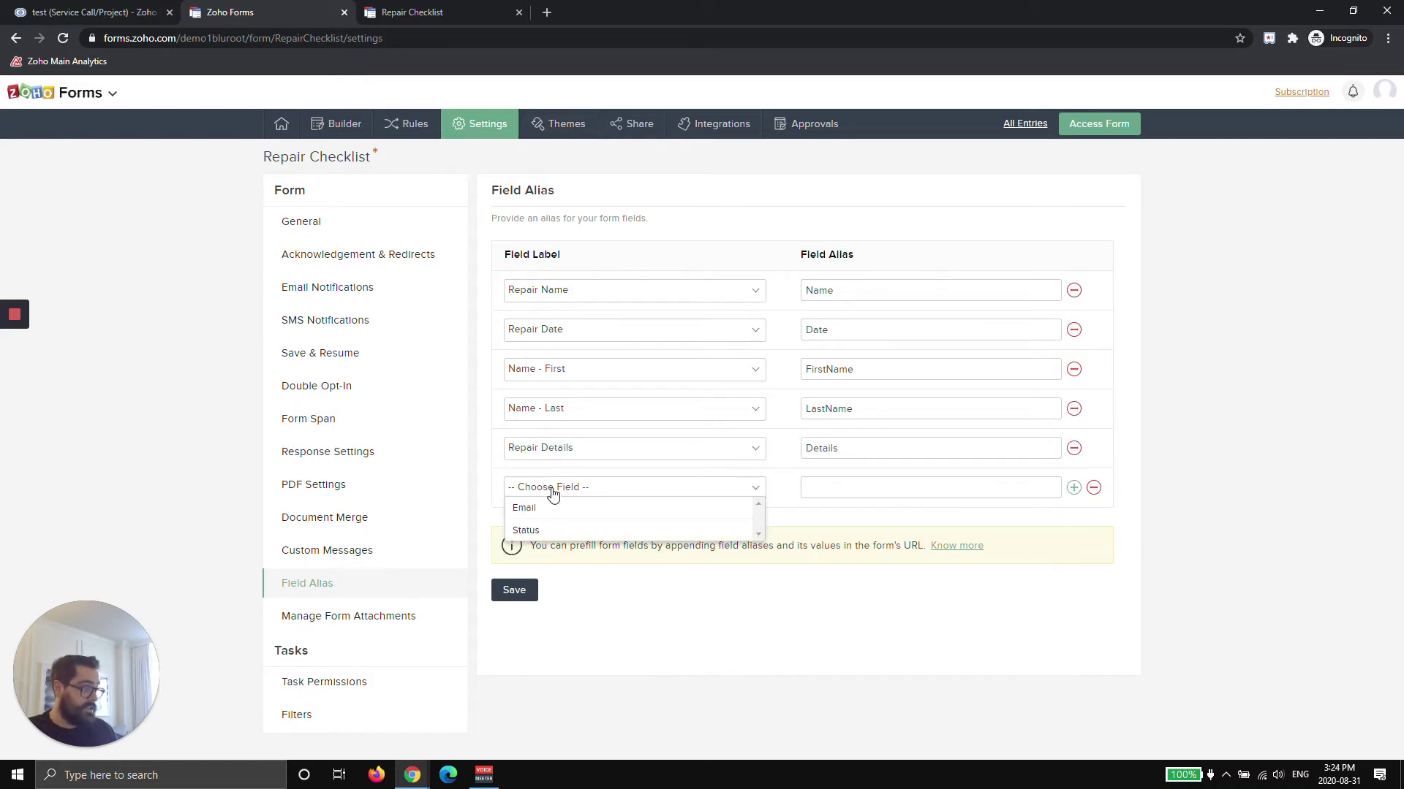
left_click(564, 508)
left_click(846, 484)
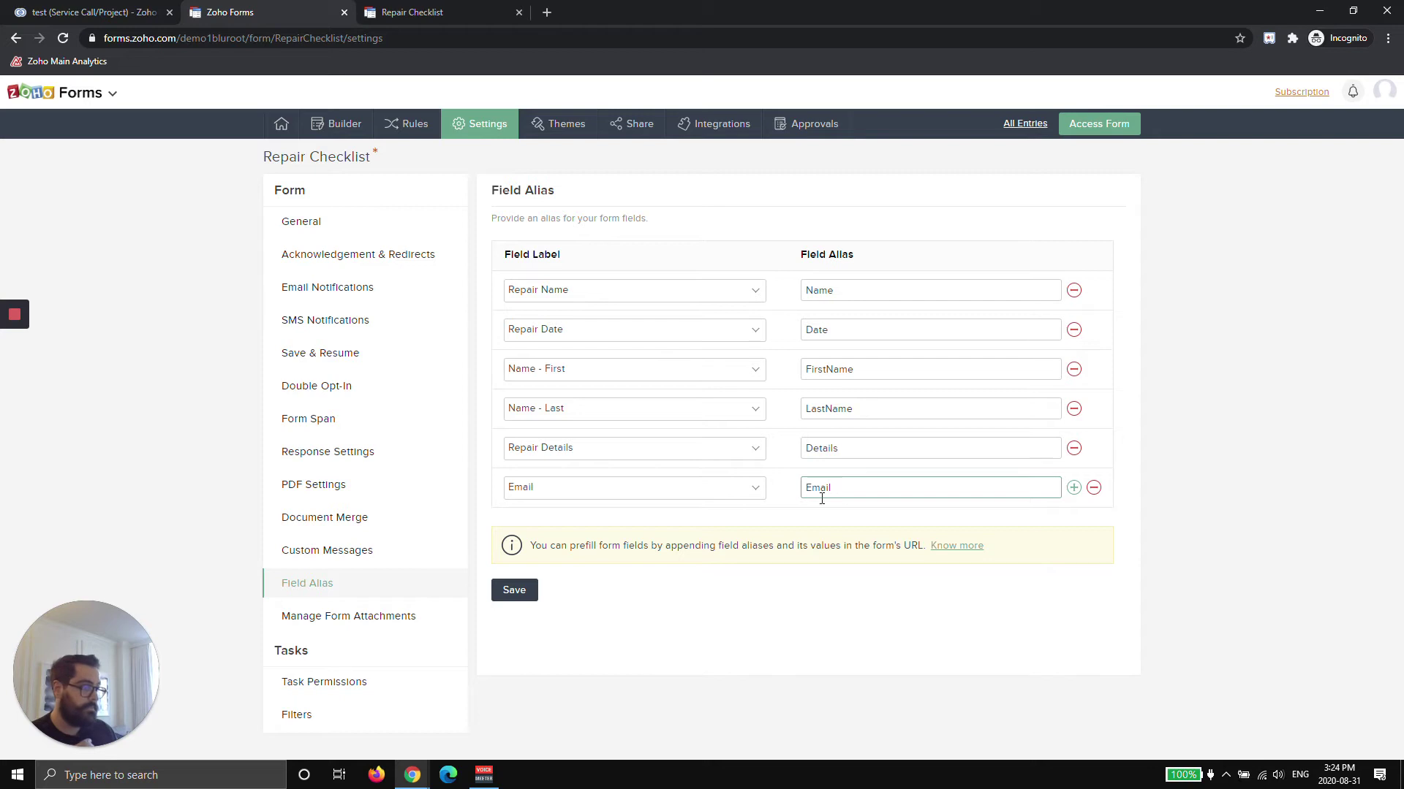
left_click(515, 597)
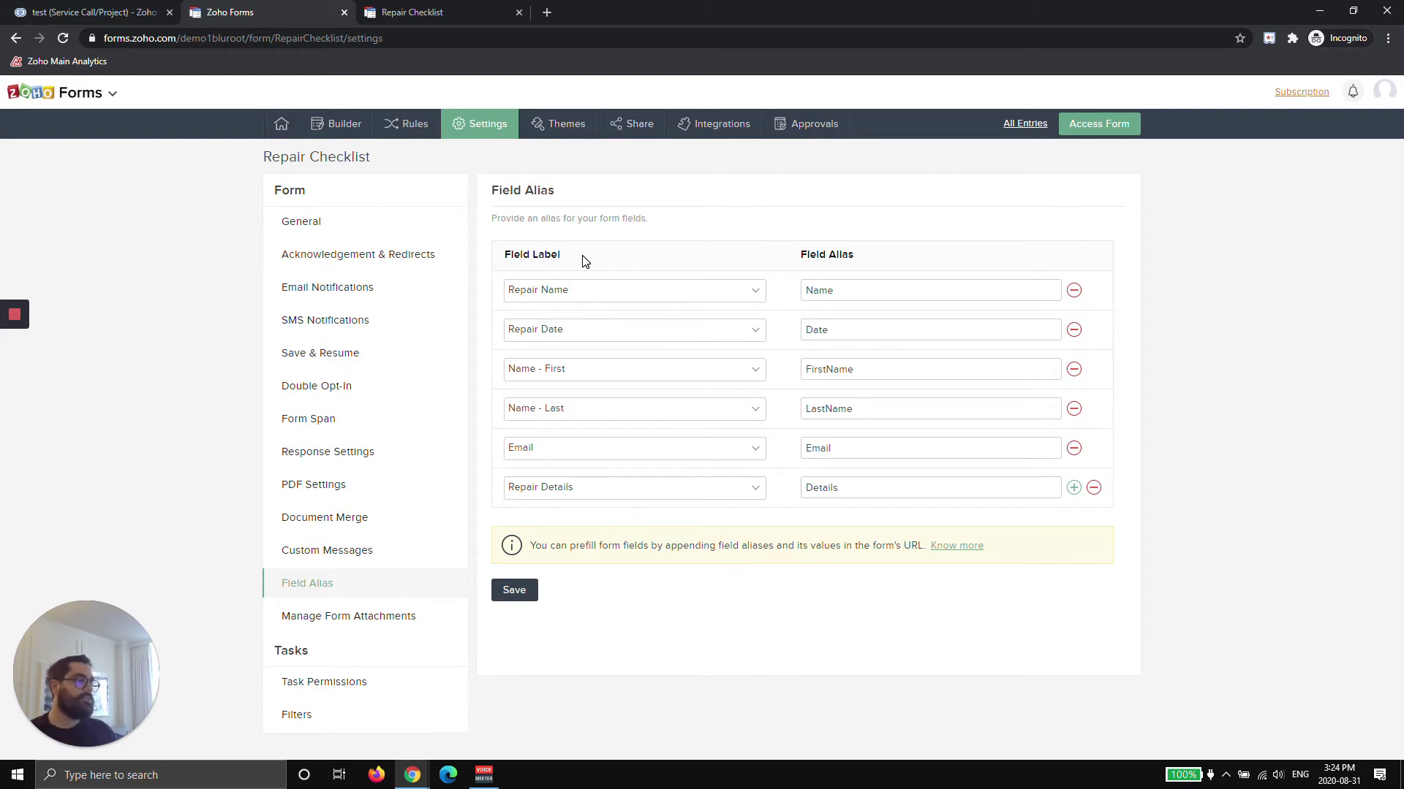
Step: Open the public Repair Checklist form and inspect its web address
left_click(1067, 123)
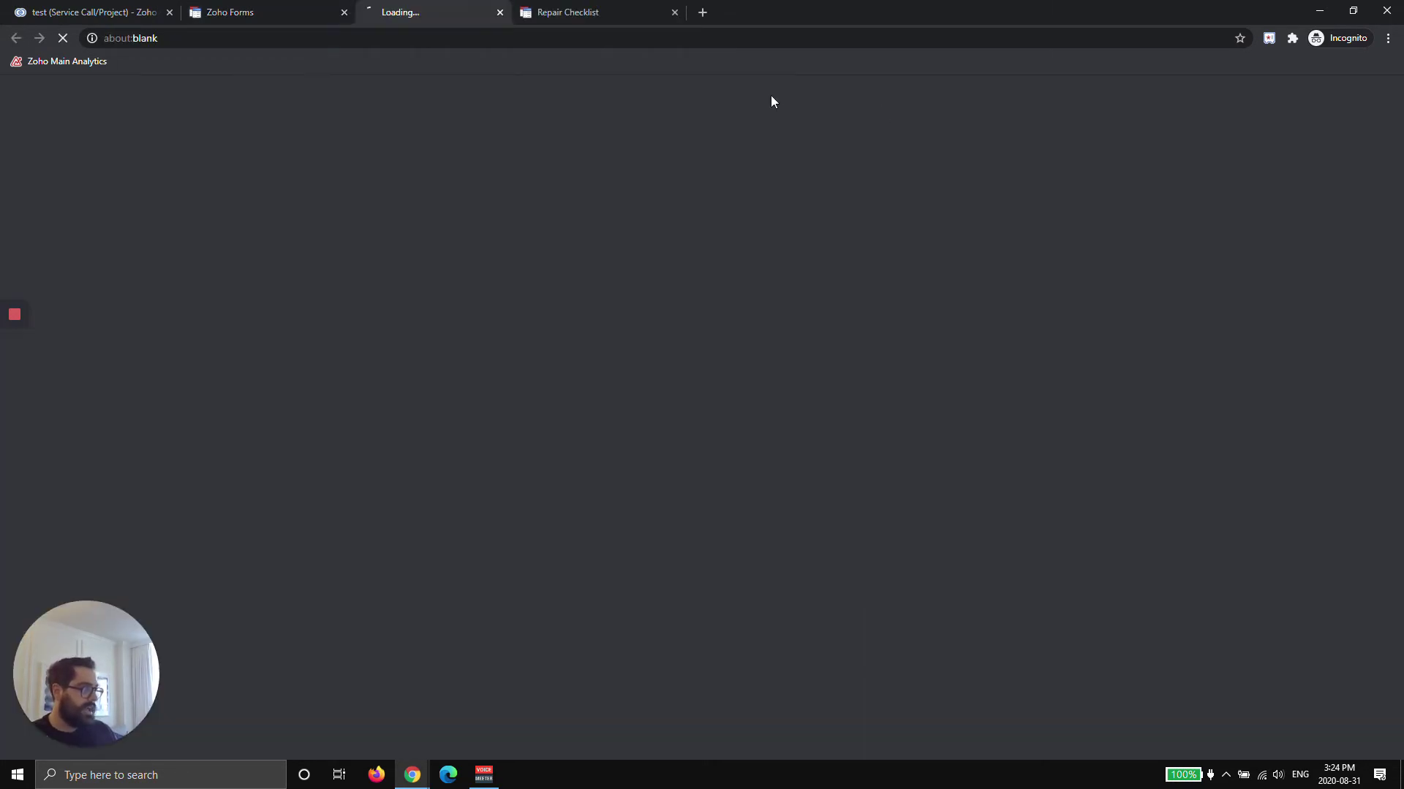
left_click(344, 38)
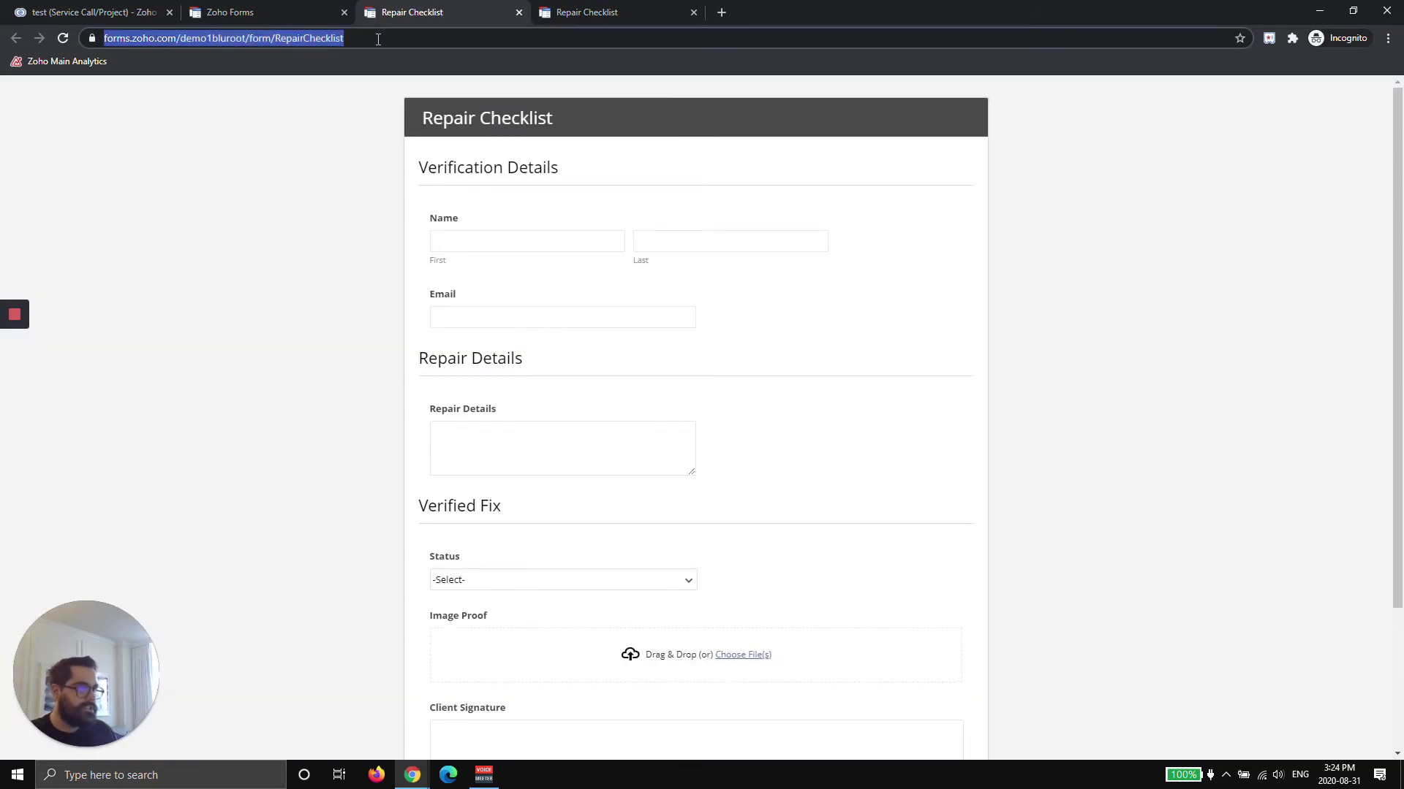
left_click(376, 38)
left_click(304, 11)
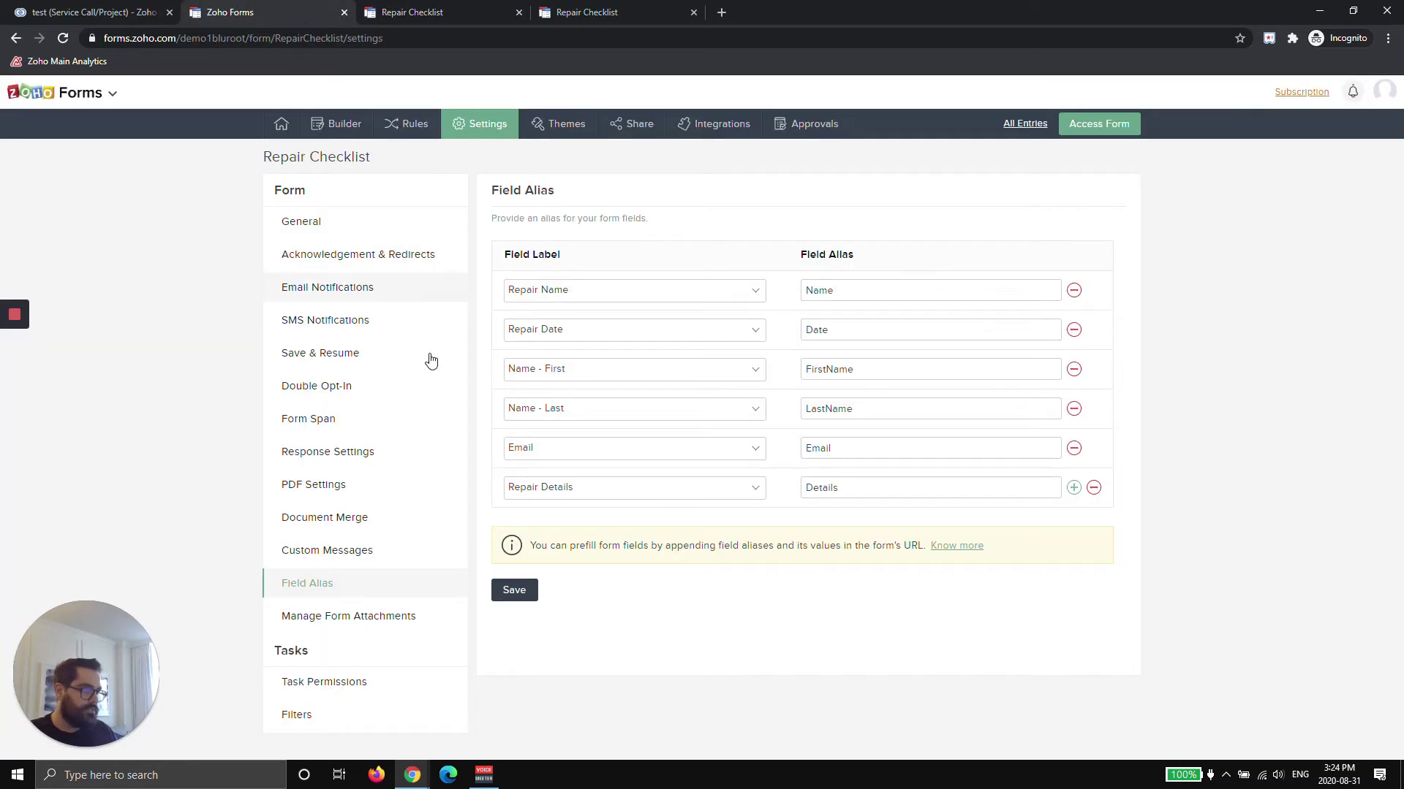
Step: Read the Field Alias help example, noting the '?' that starts the parameters and the dept alias, then return to the live form
left_click(958, 552)
scroll(651, 535, "down", 5)
scroll(649, 534, "down", 8)
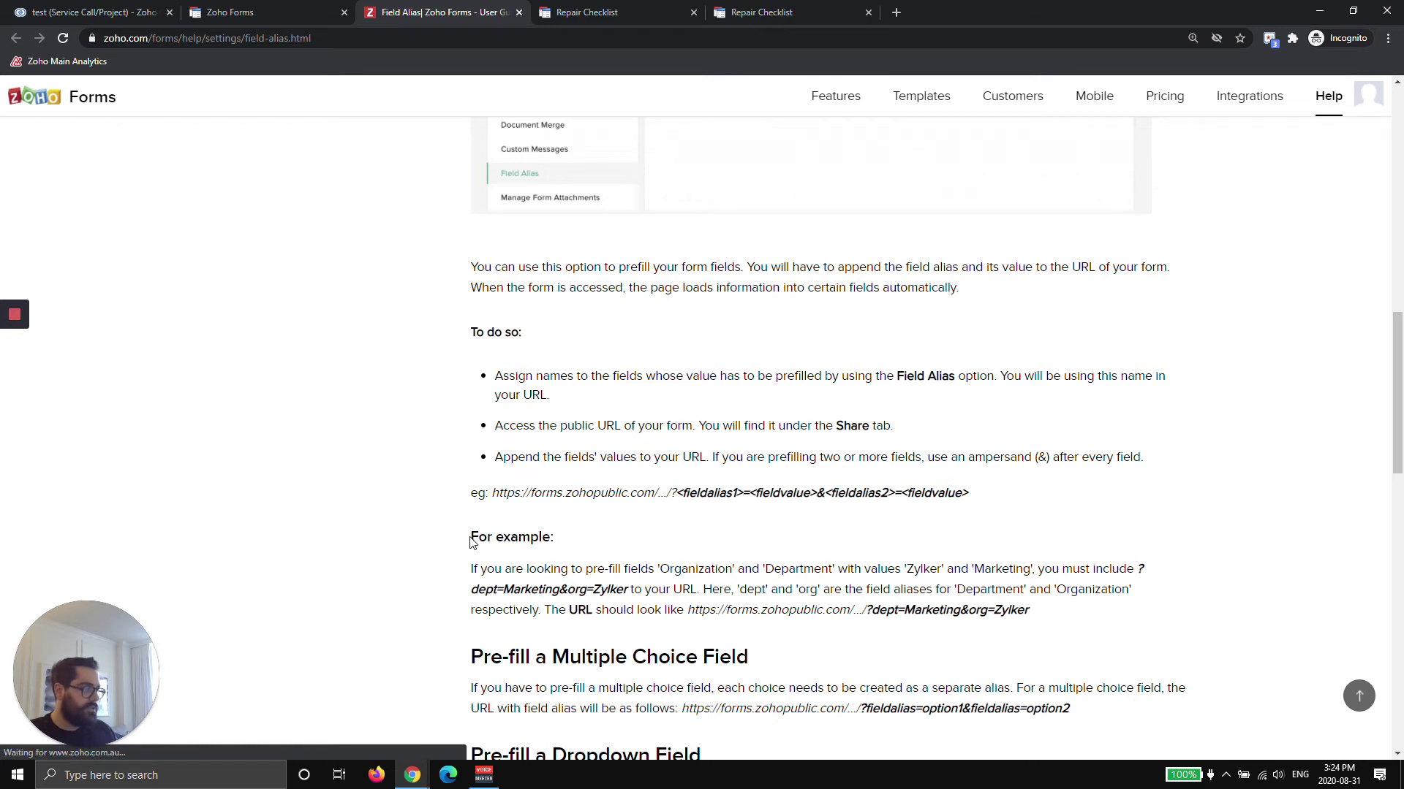
left_click_drag(470, 537, 487, 538)
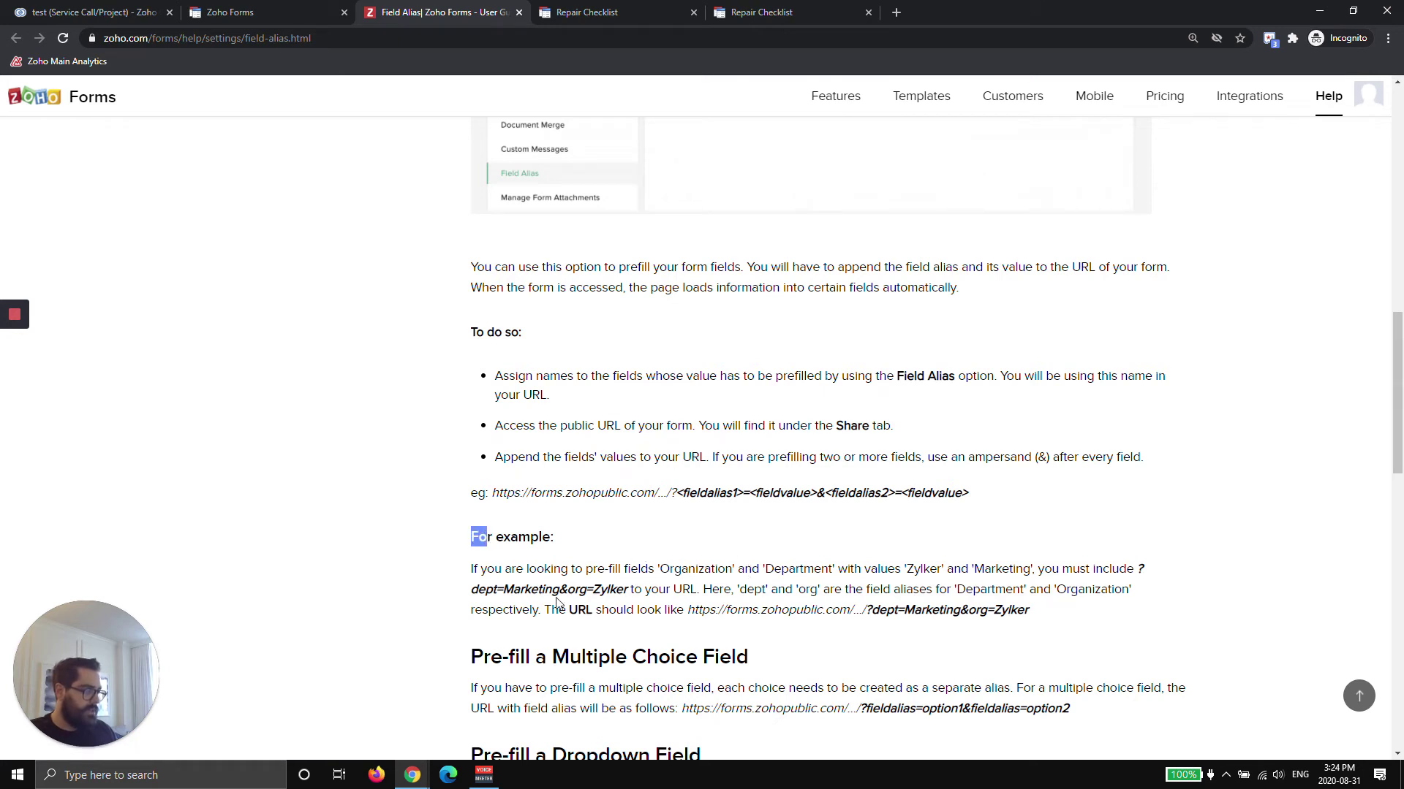
left_click_drag(1135, 569, 1143, 568)
double_click(479, 589)
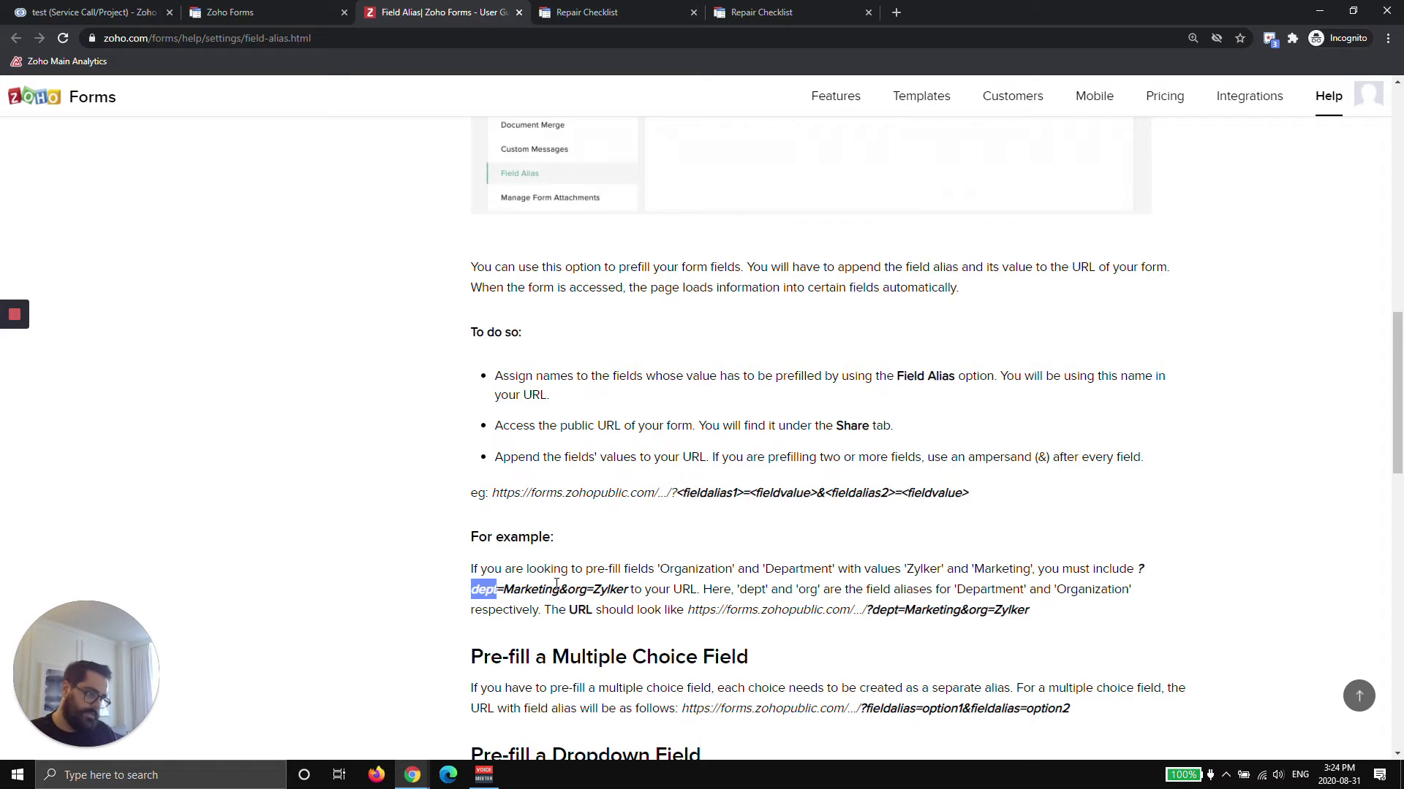
left_click(763, 13)
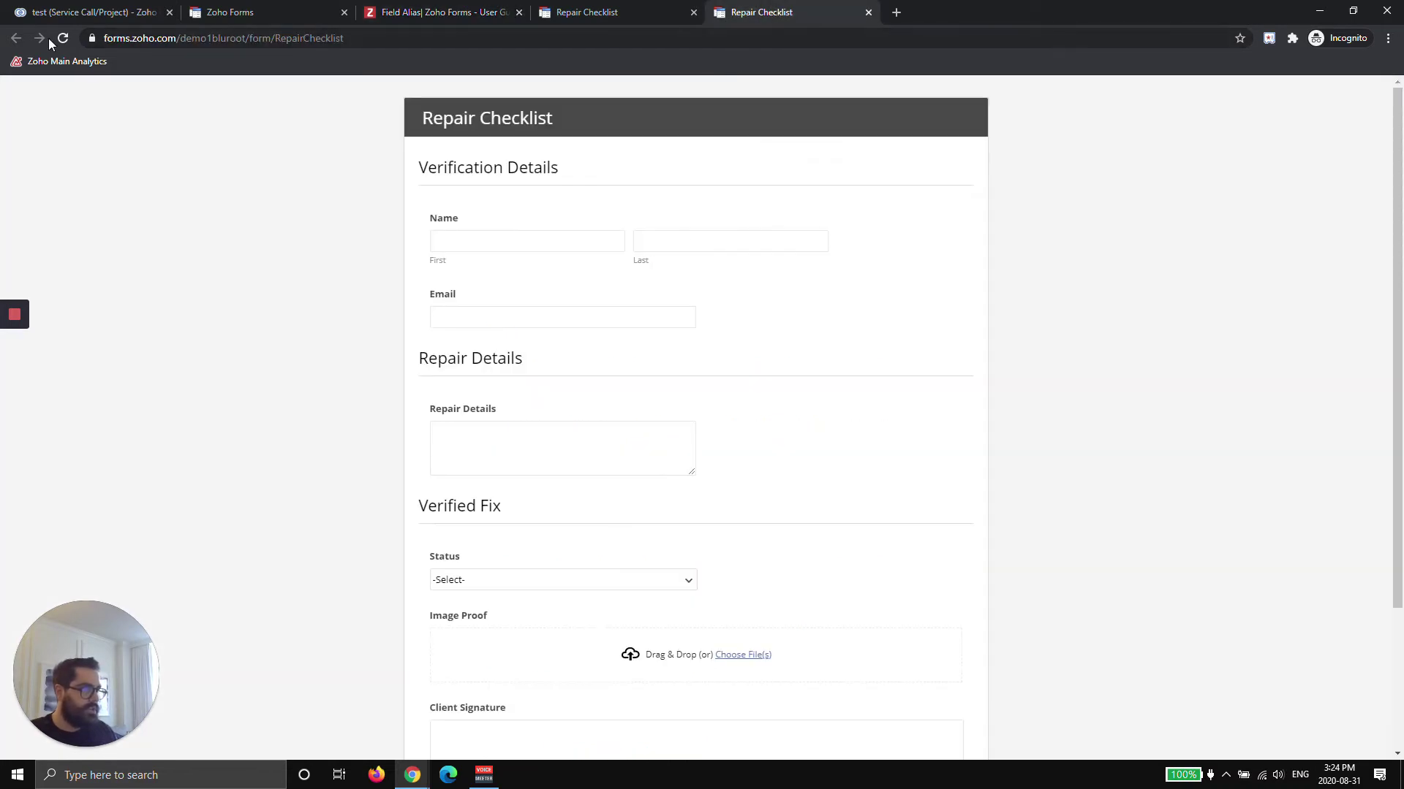
Step: Start a '?' query on the form URL and look up the form's field aliases, such as Repair Date's
left_click(421, 34)
left_click(421, 34)
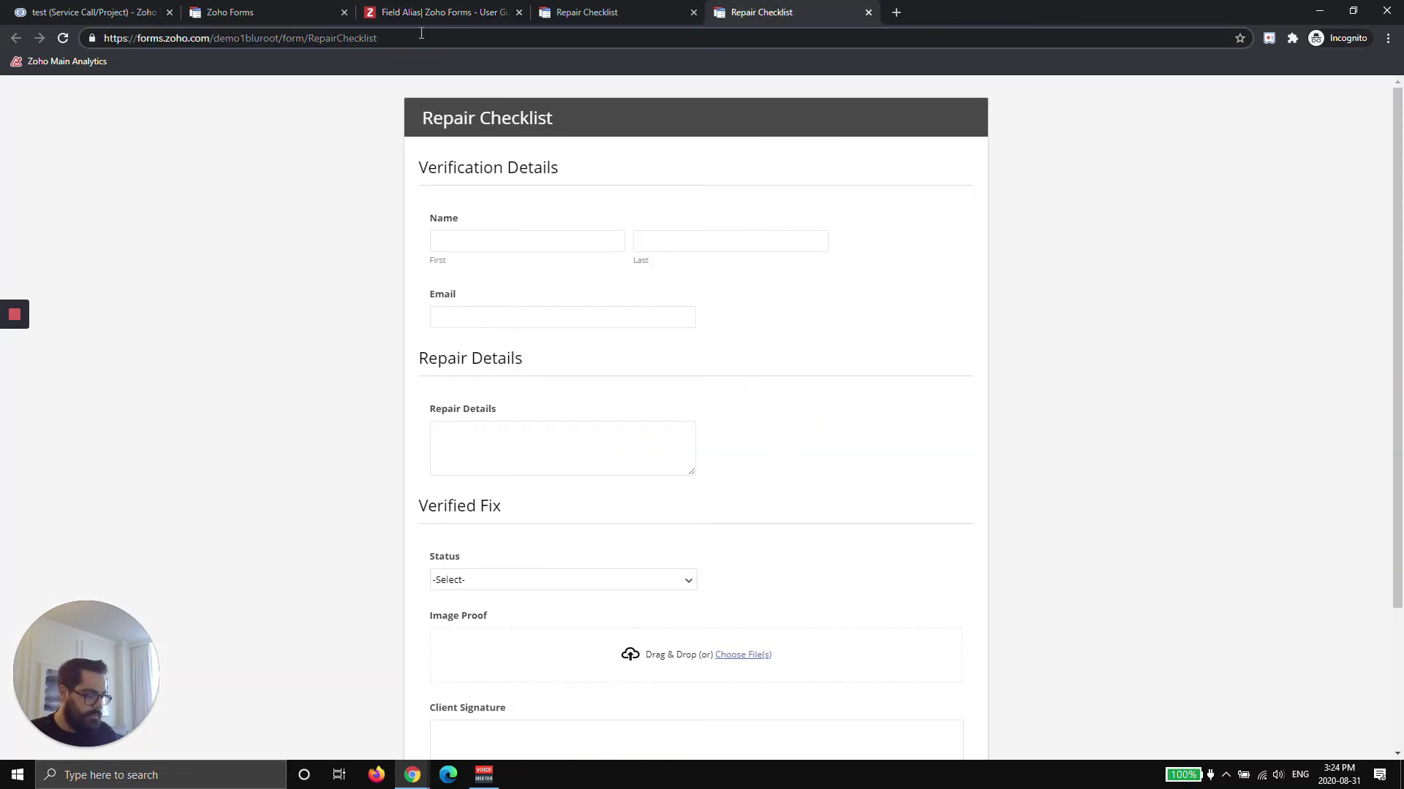
type("?=")
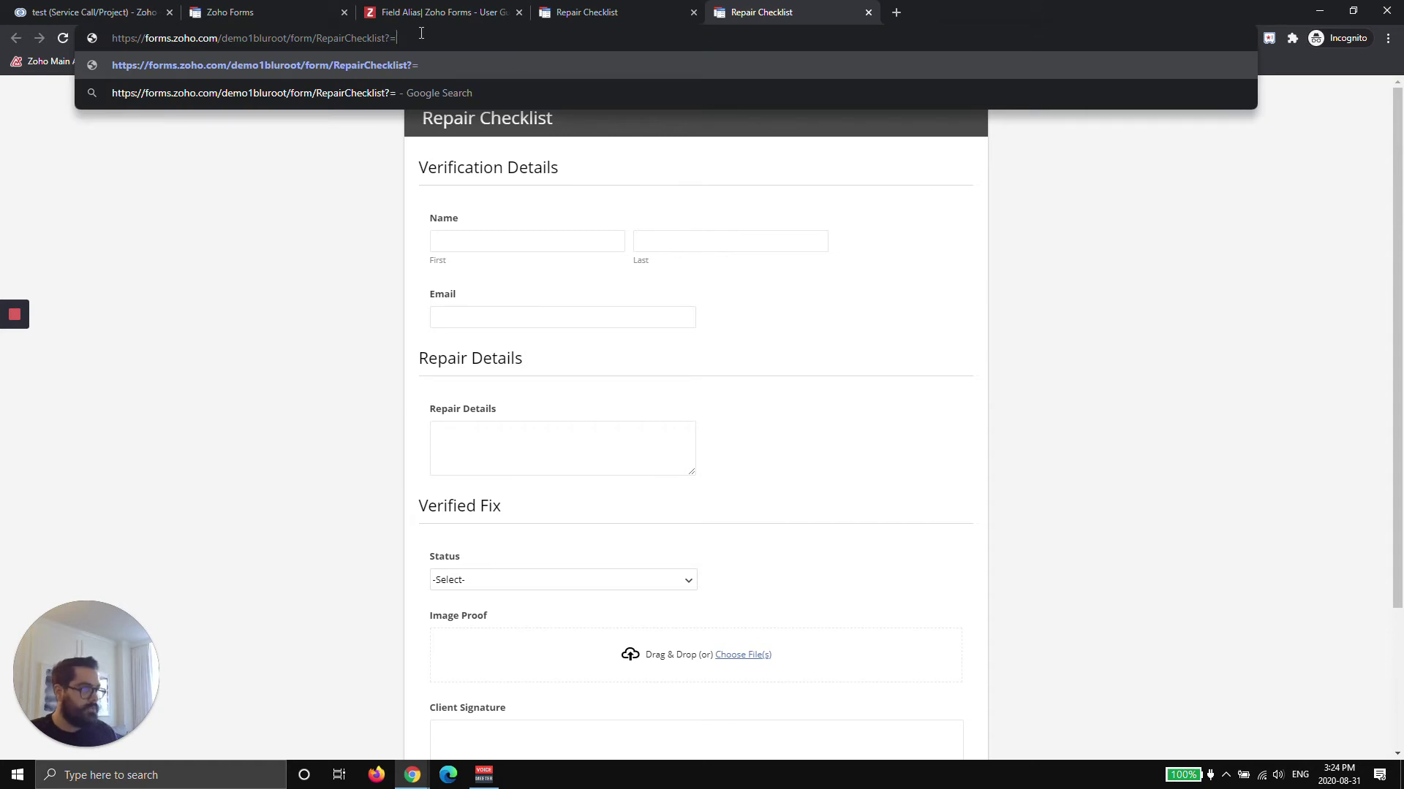
left_click(432, 15)
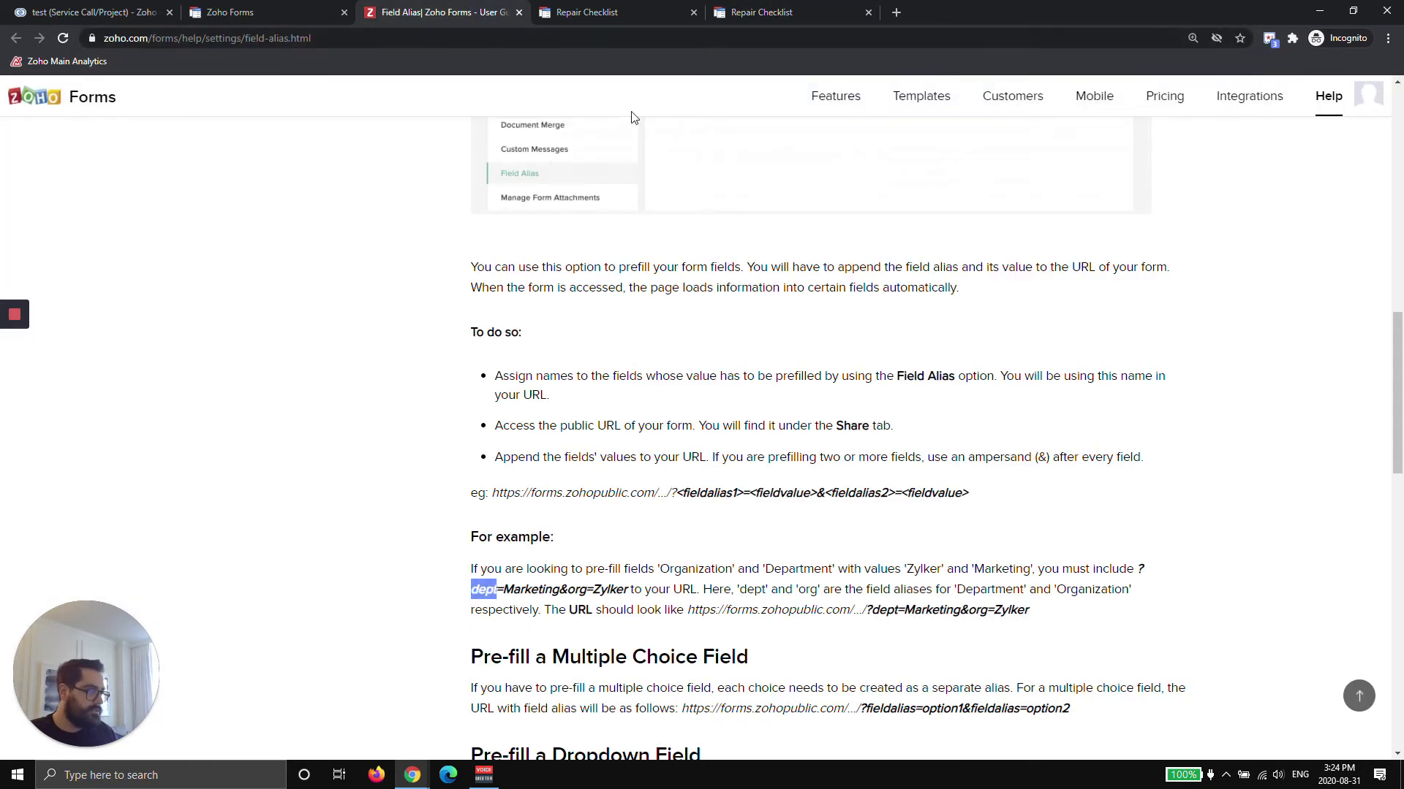
left_click(600, 14)
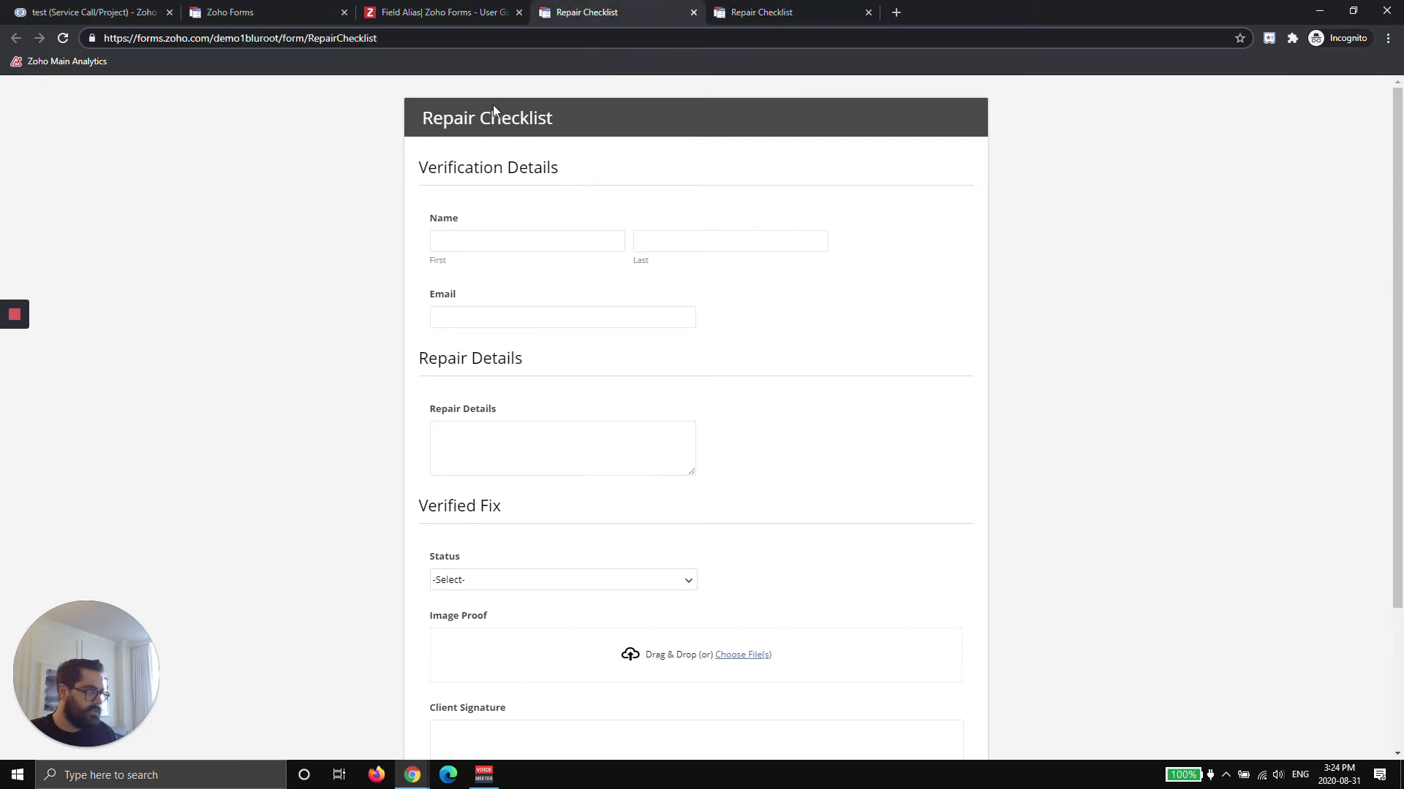
left_click(286, 12)
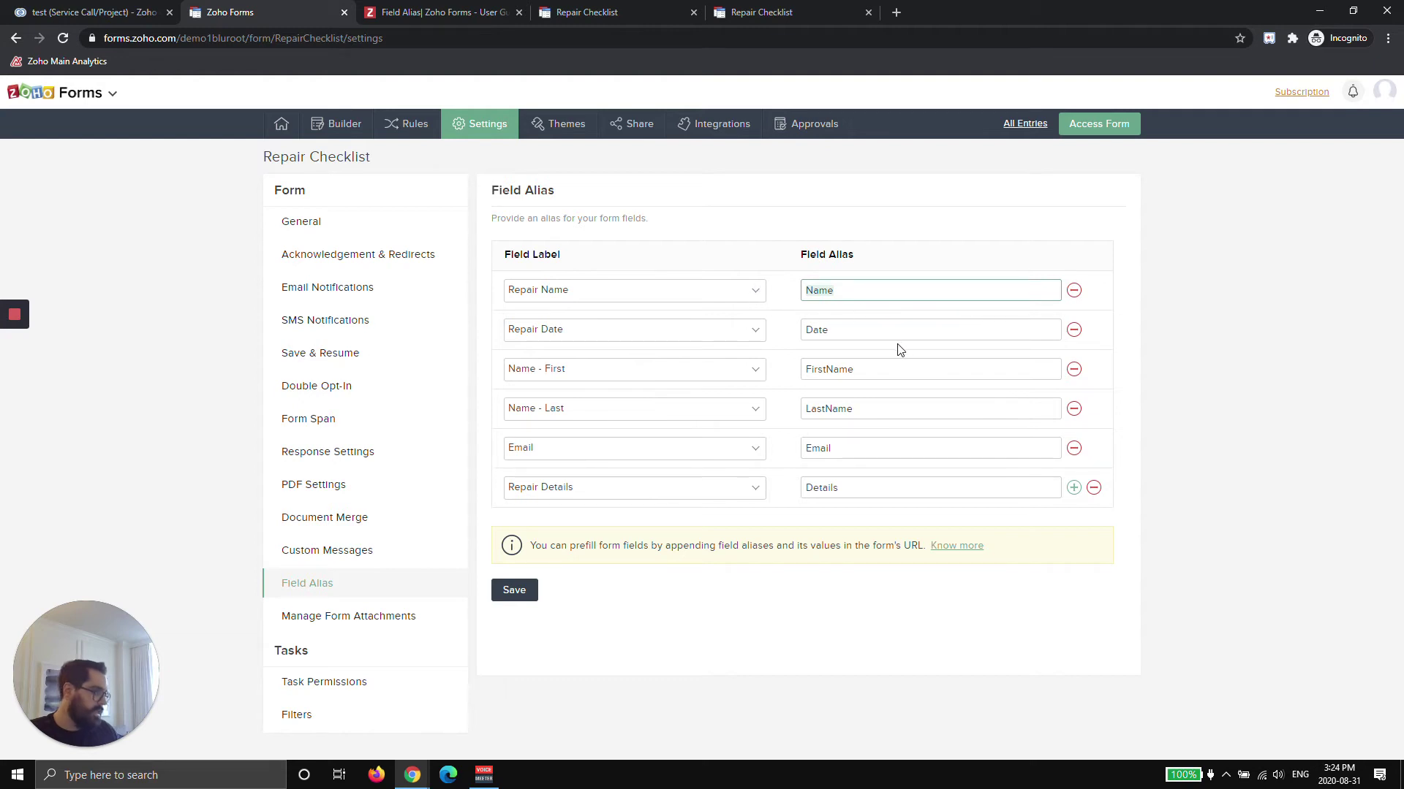
left_click(883, 326)
left_click(818, 291)
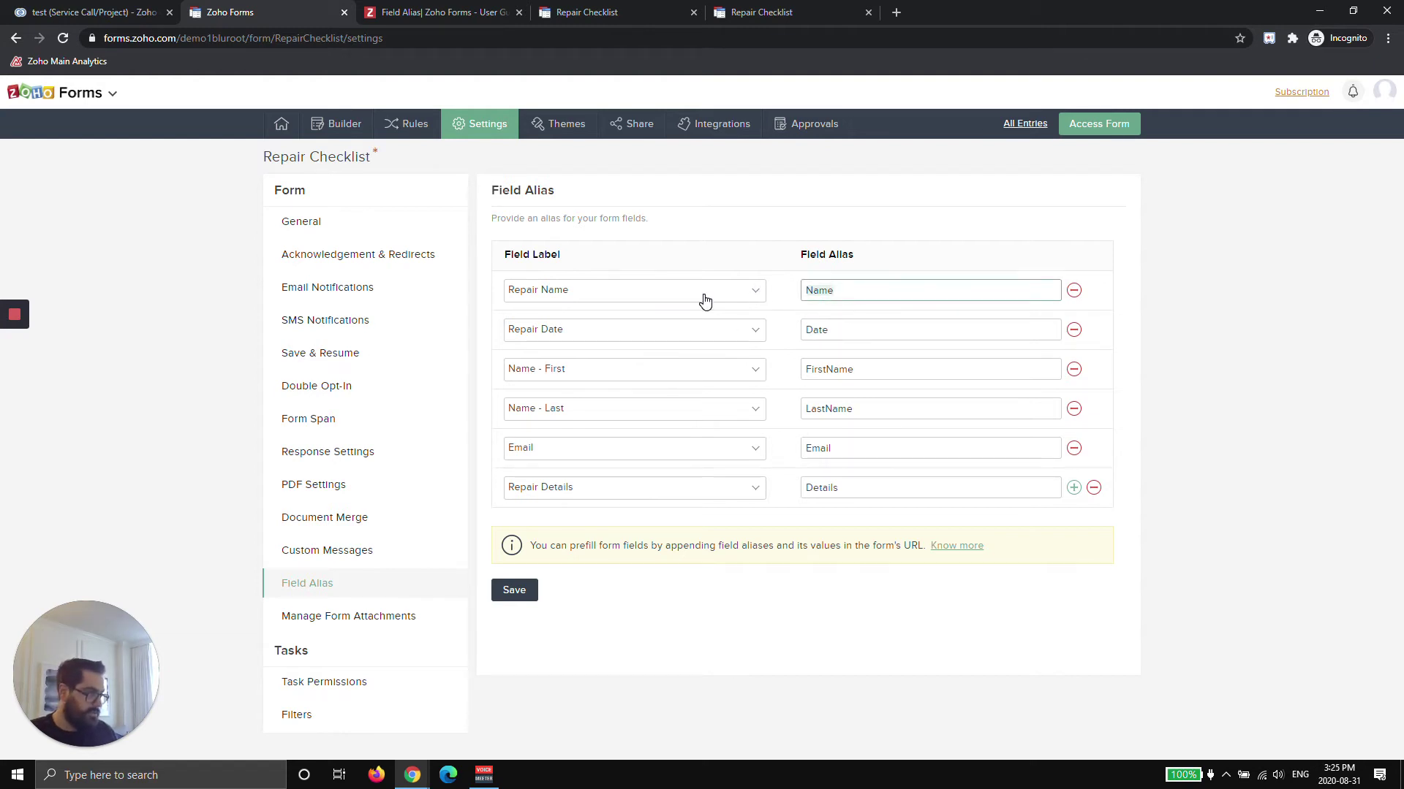
left_click(779, 15)
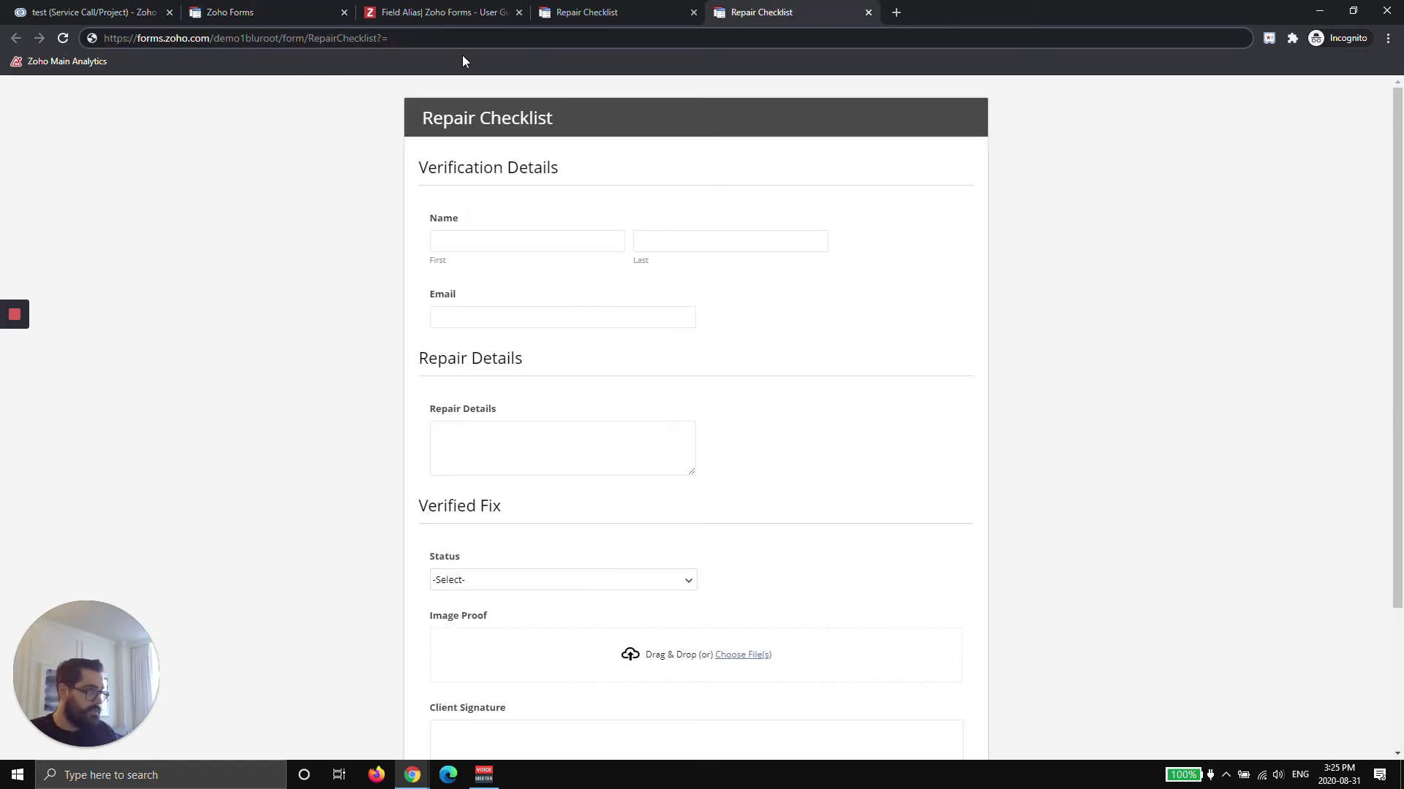
Step: Load the form URL ending in ?name=Name and check whether Repair Details is prefilled
key("ctrl+l")
key("End")
key("BackSpace")
type("name")
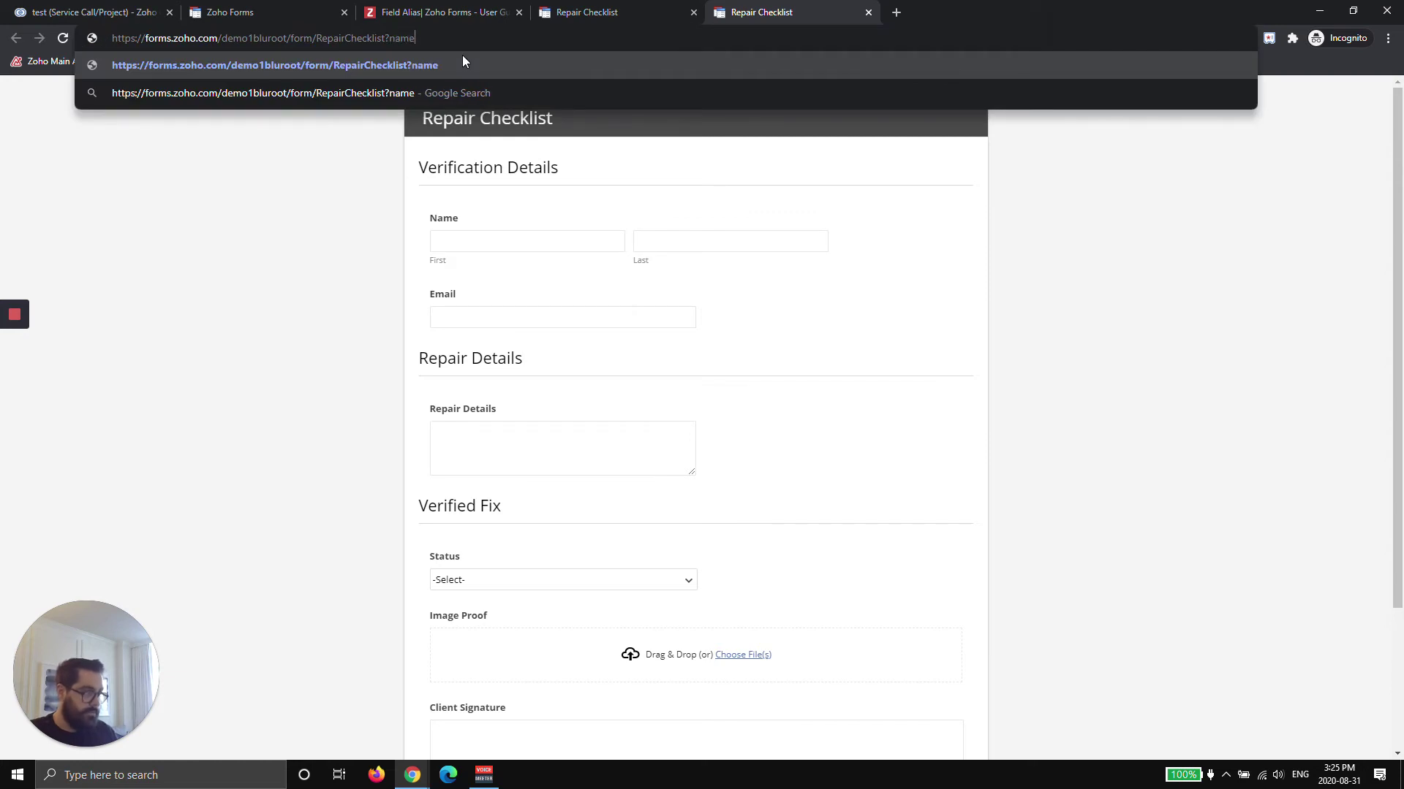
type("=Name")
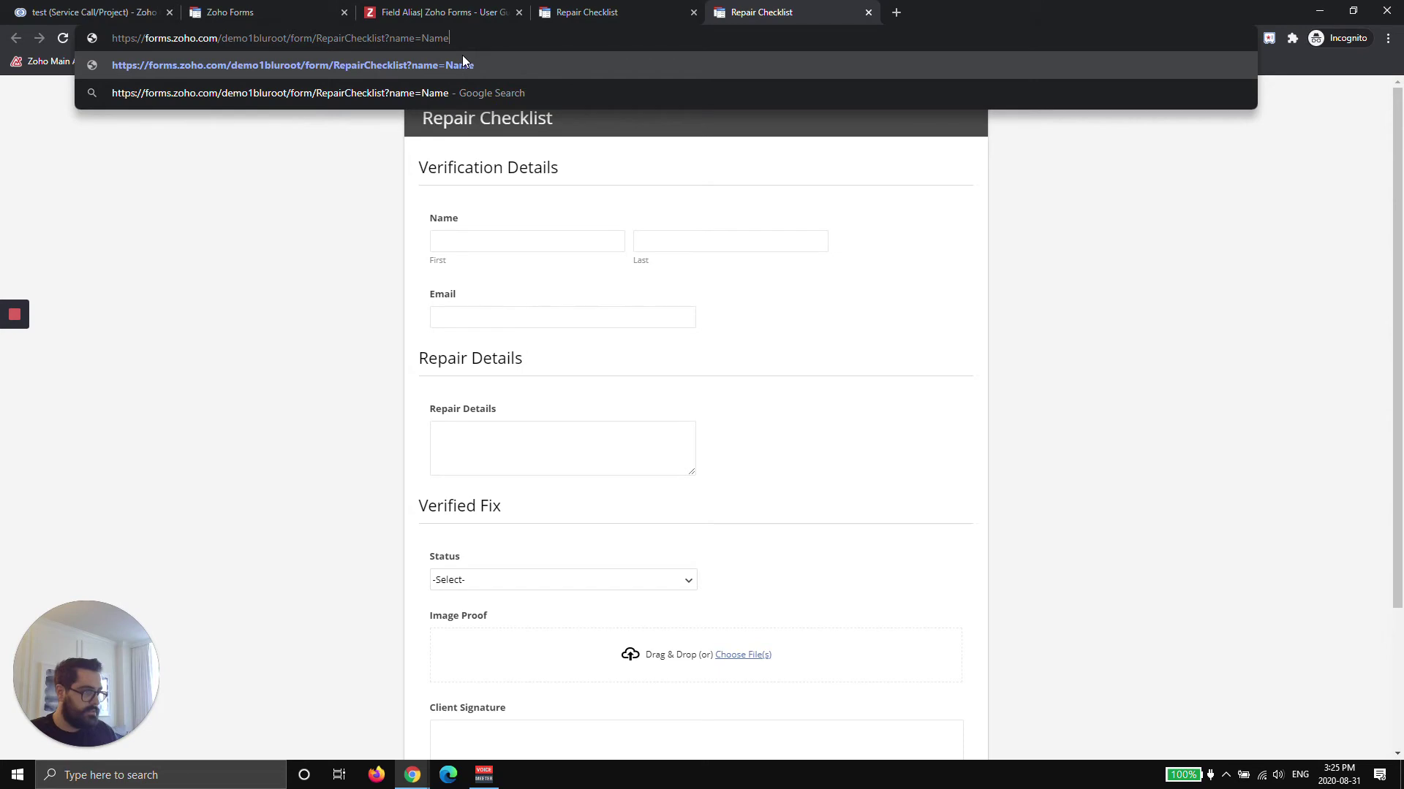
key("Return")
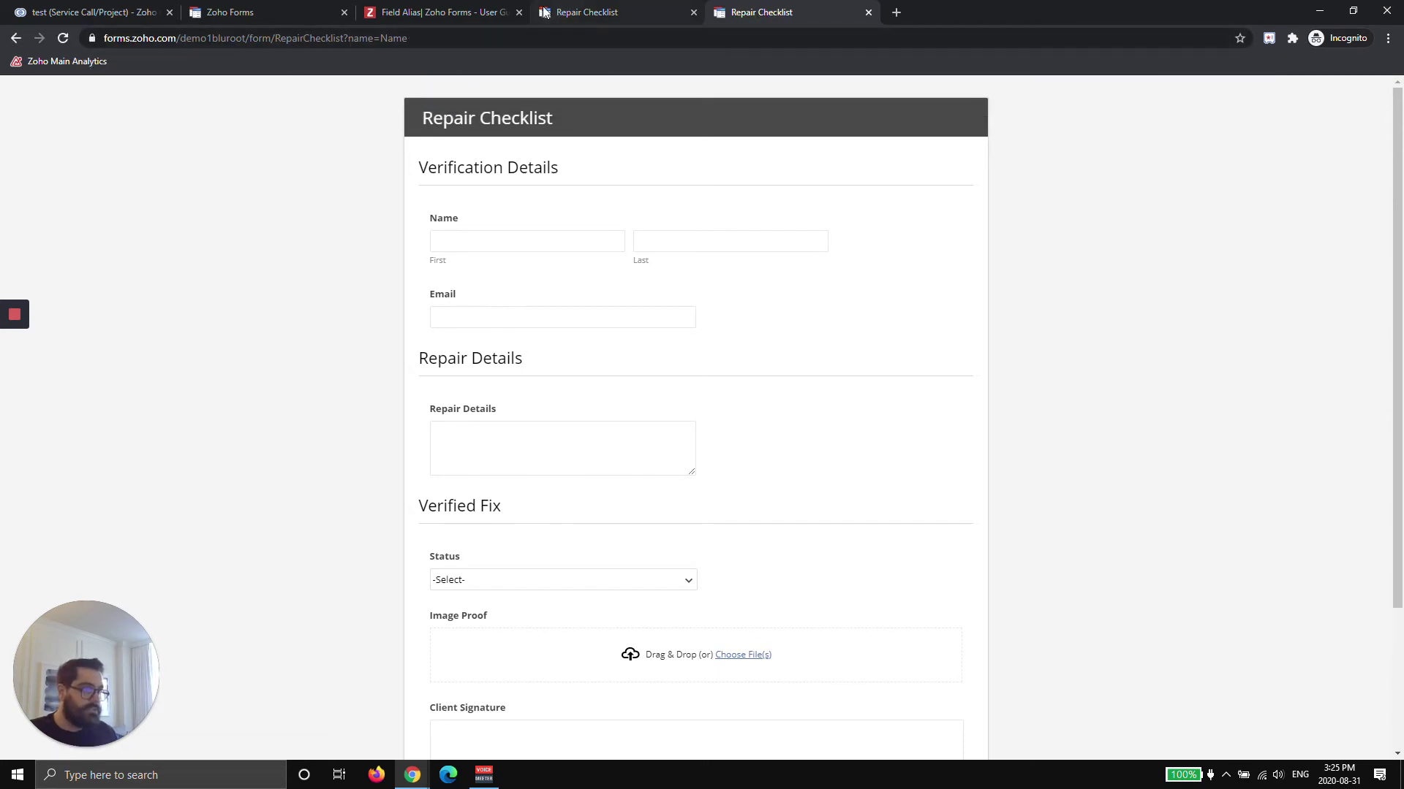
left_click(524, 445)
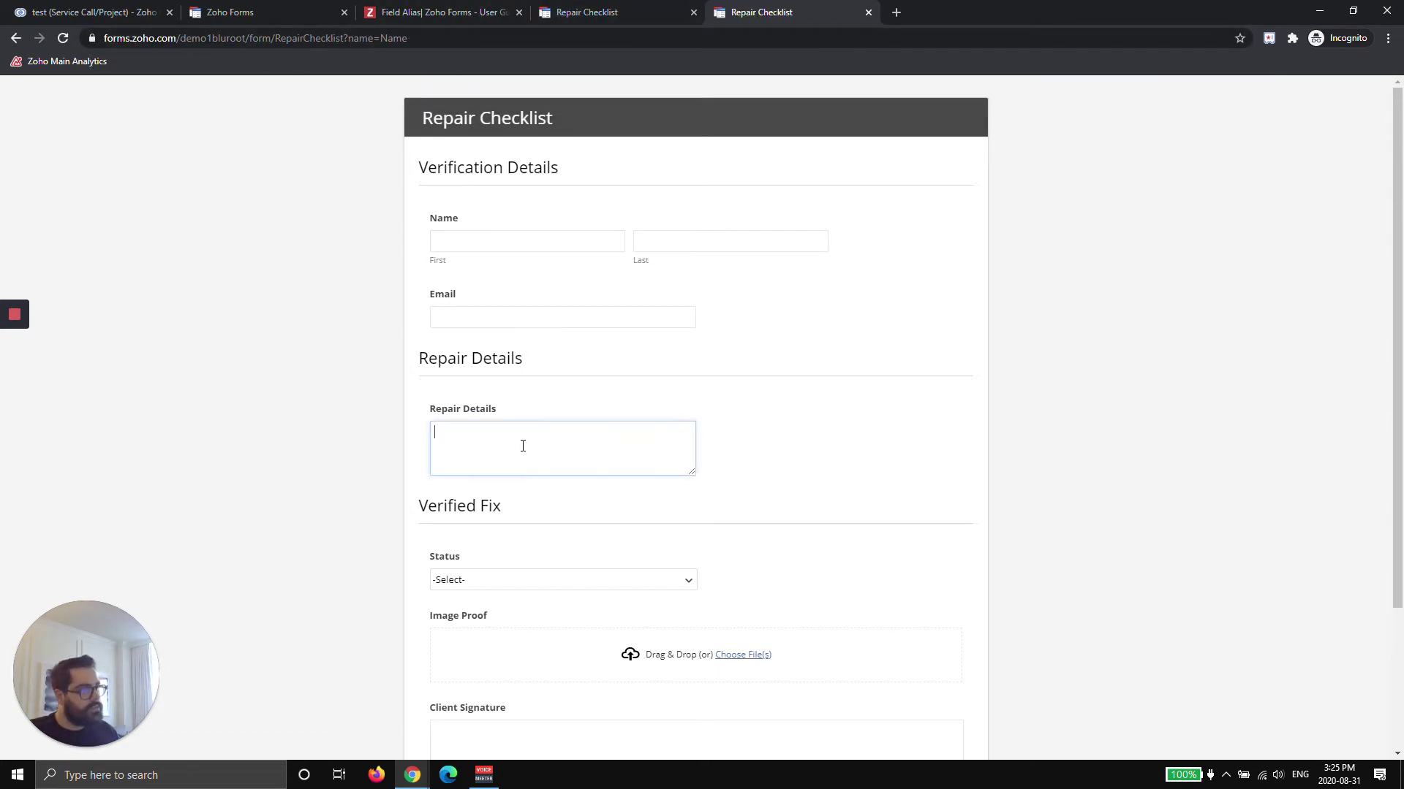
Step: Append &Details= with sample text to the URL and load the form with Repair Details prefilled
left_click(527, 41)
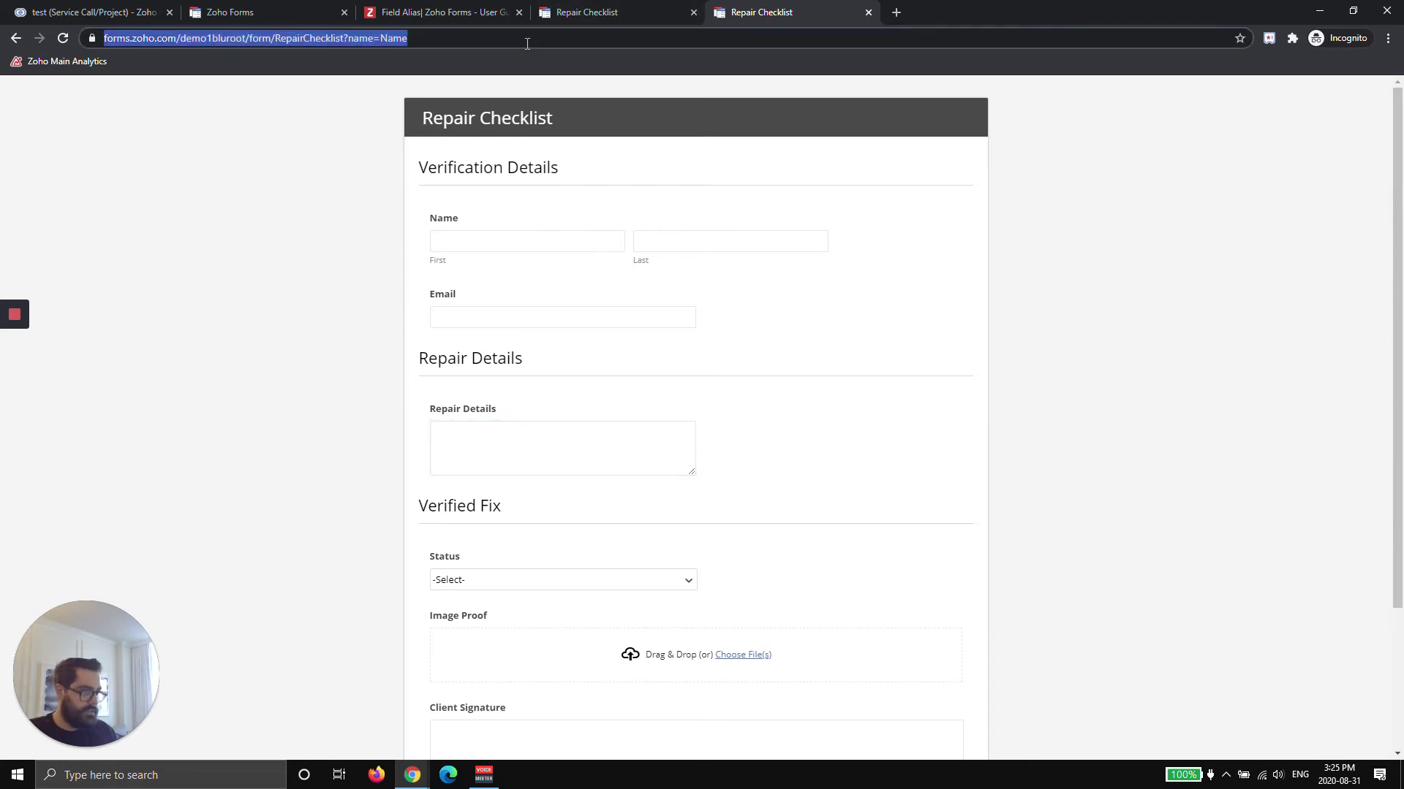
left_click(527, 41)
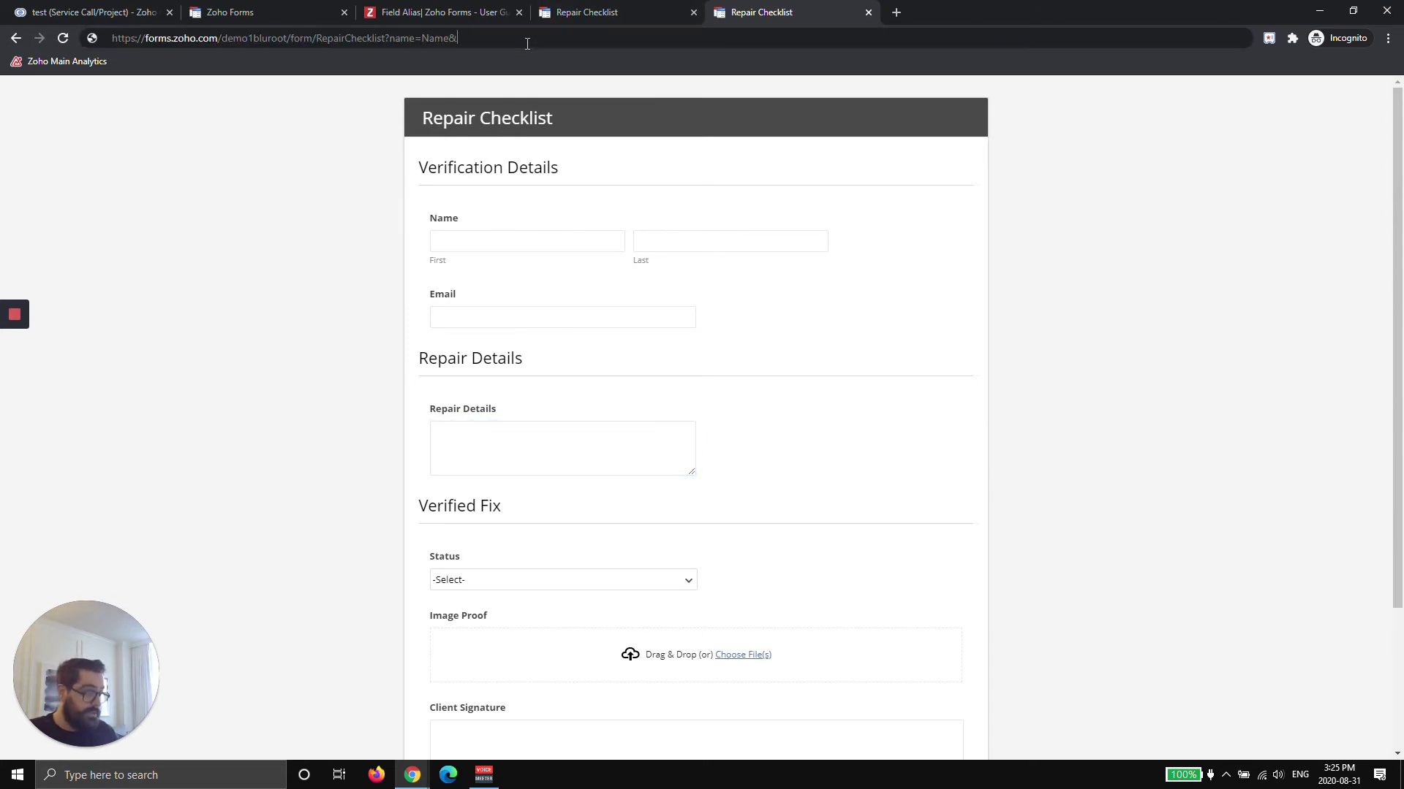
type("&")
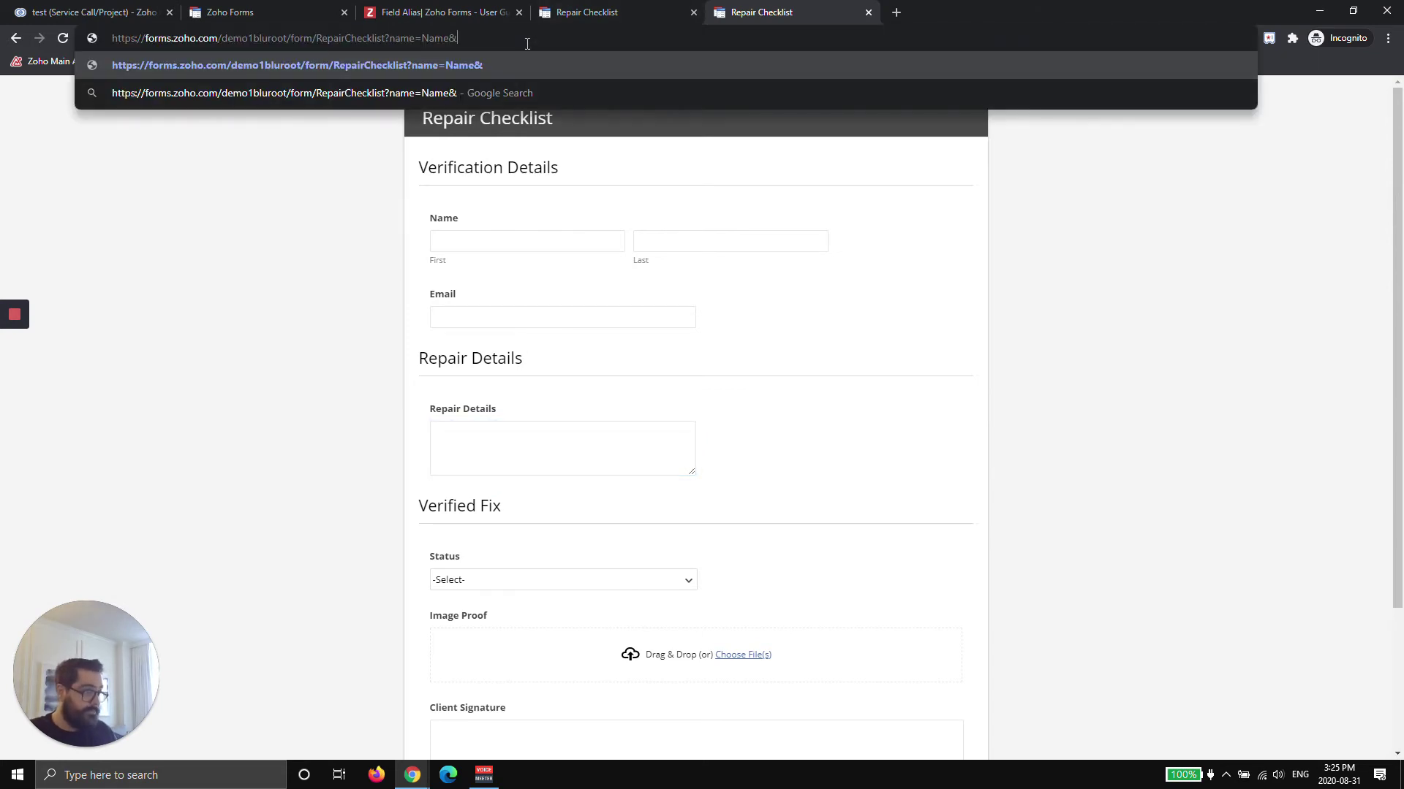
left_click(211, 16)
left_click(826, 487)
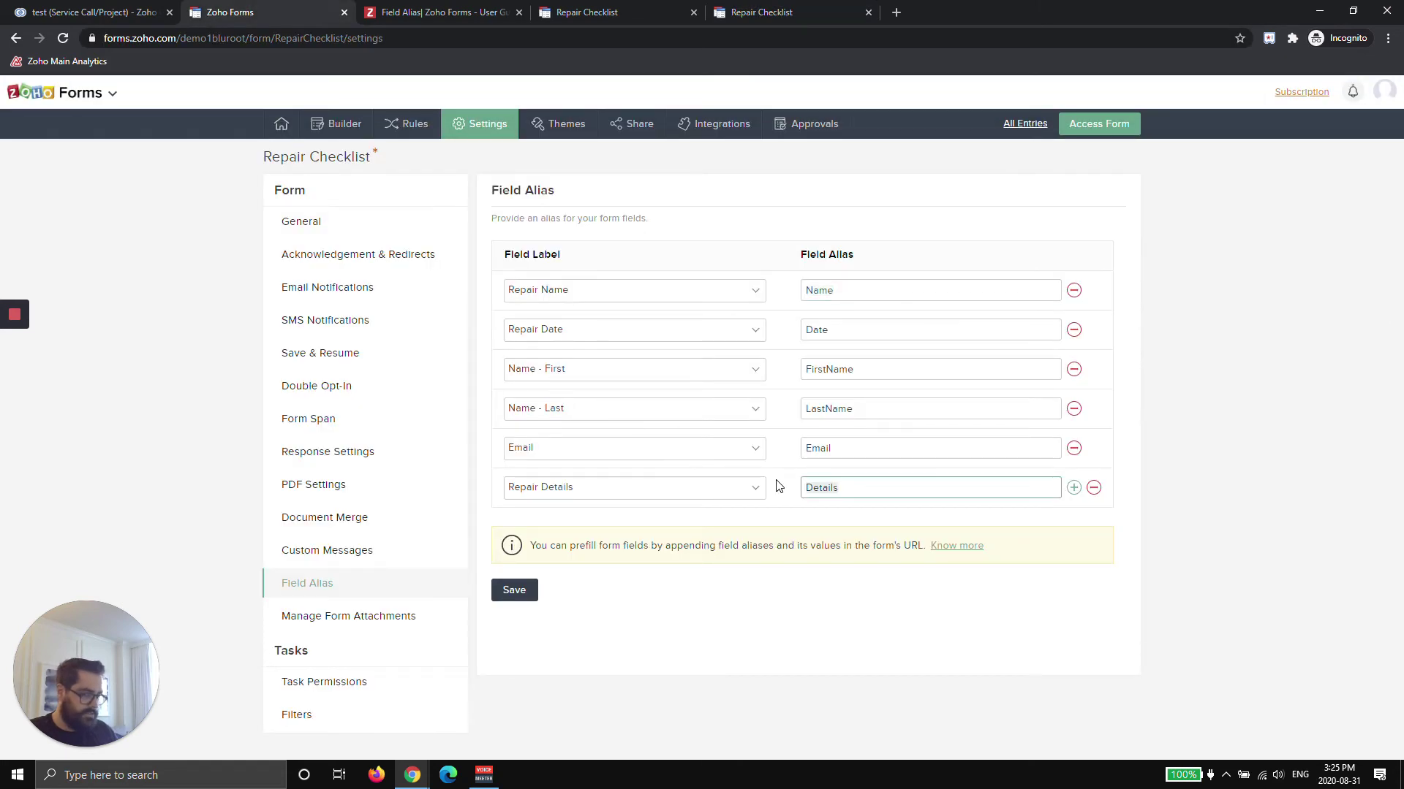
left_click(818, 13)
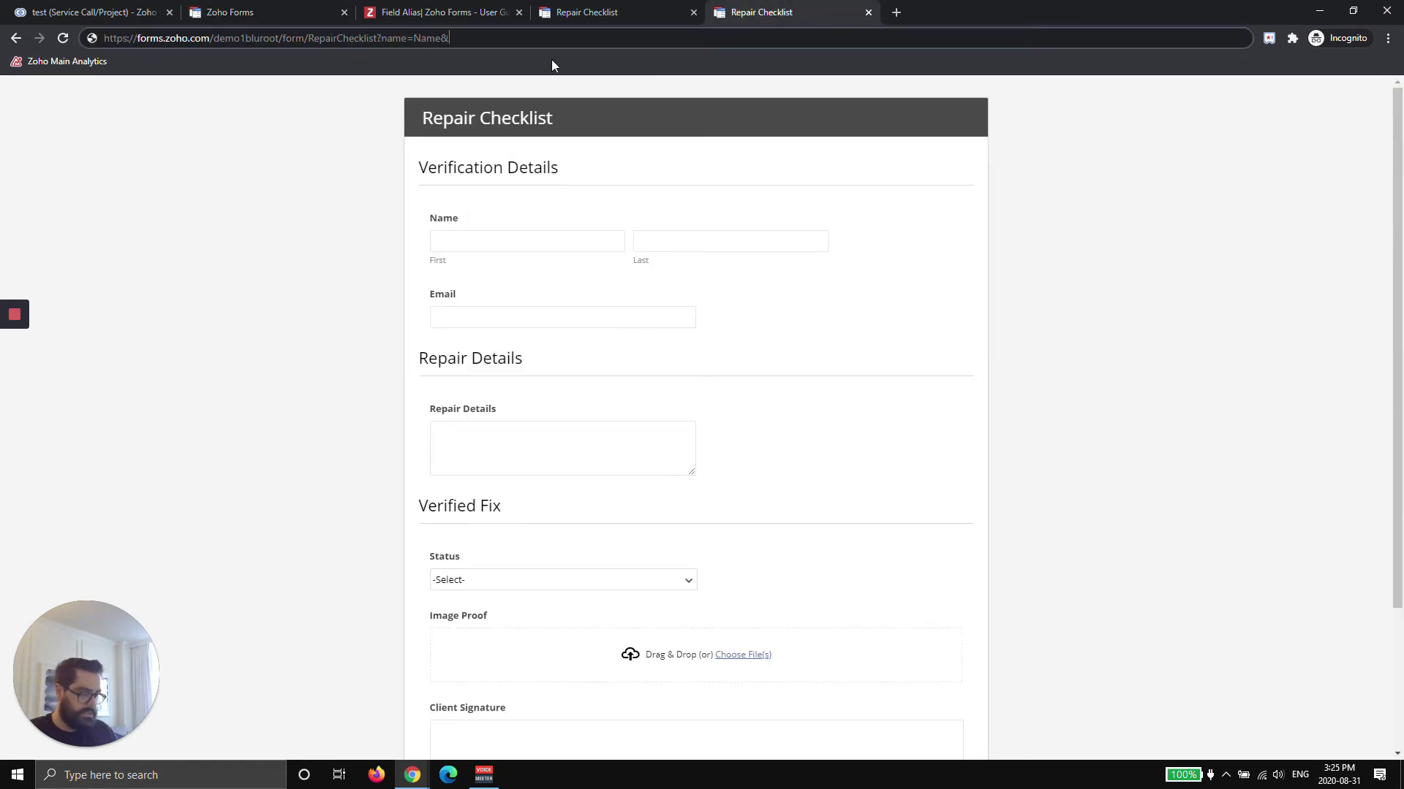
type("Details=")
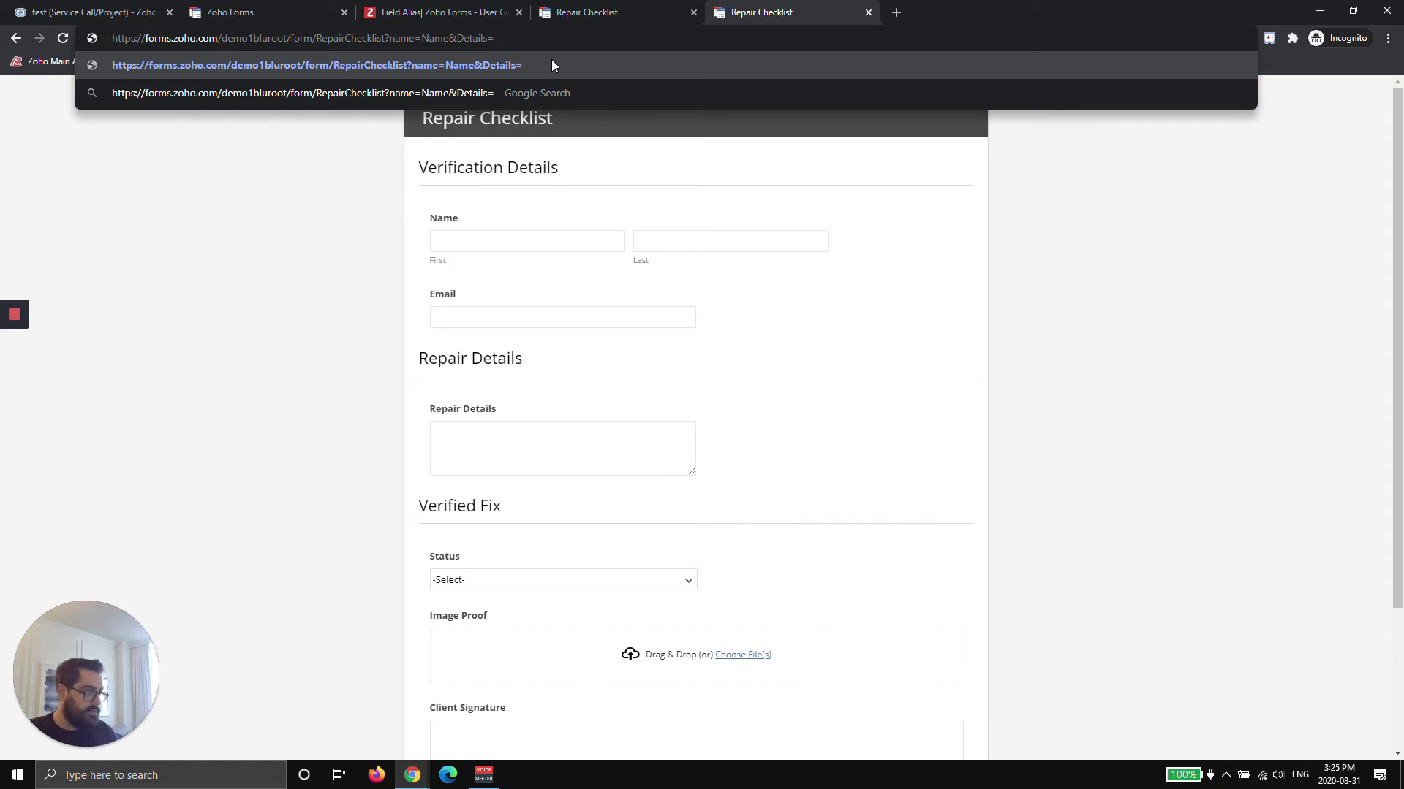
type("sdfkjhsdlsdjasdljdsaldsakjdaslkdjas")
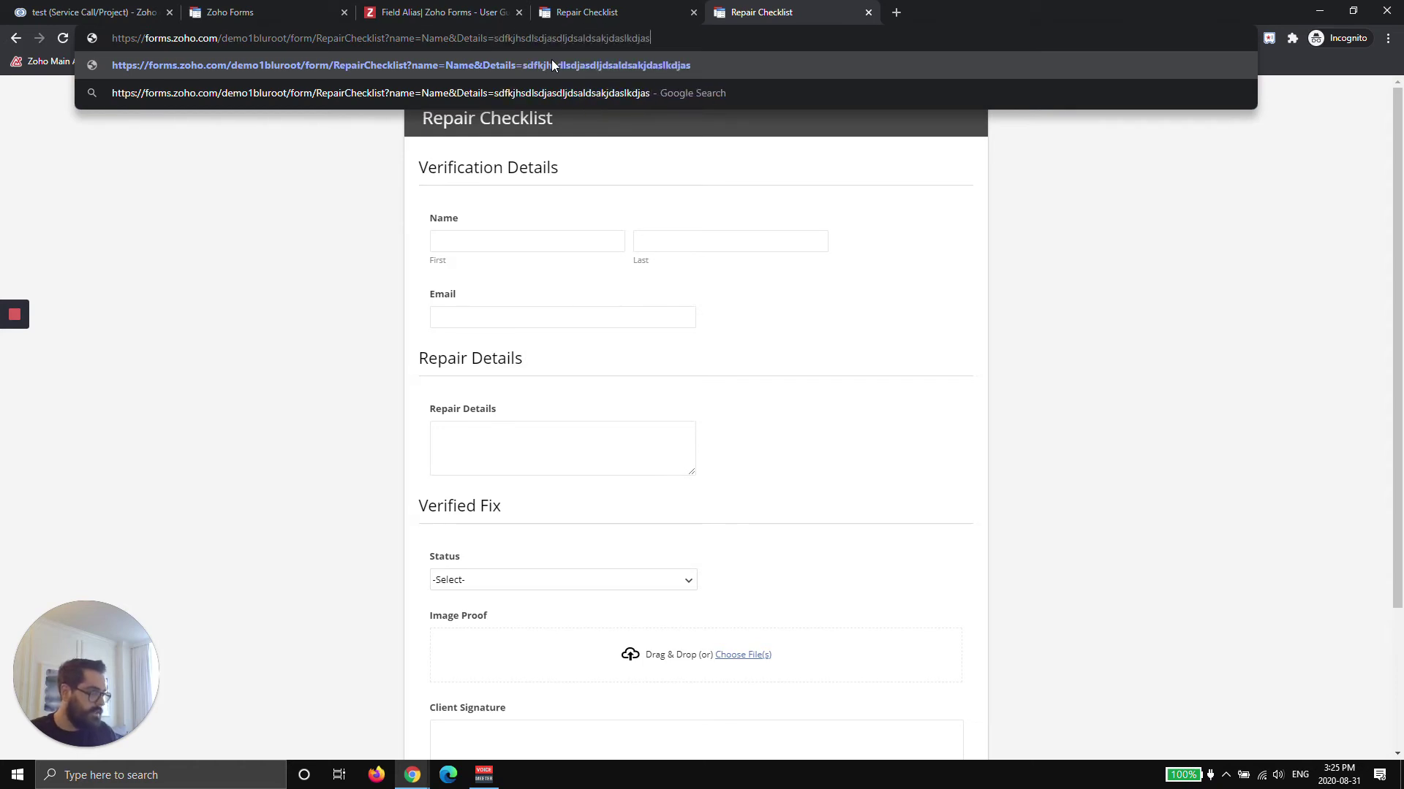
key("Return")
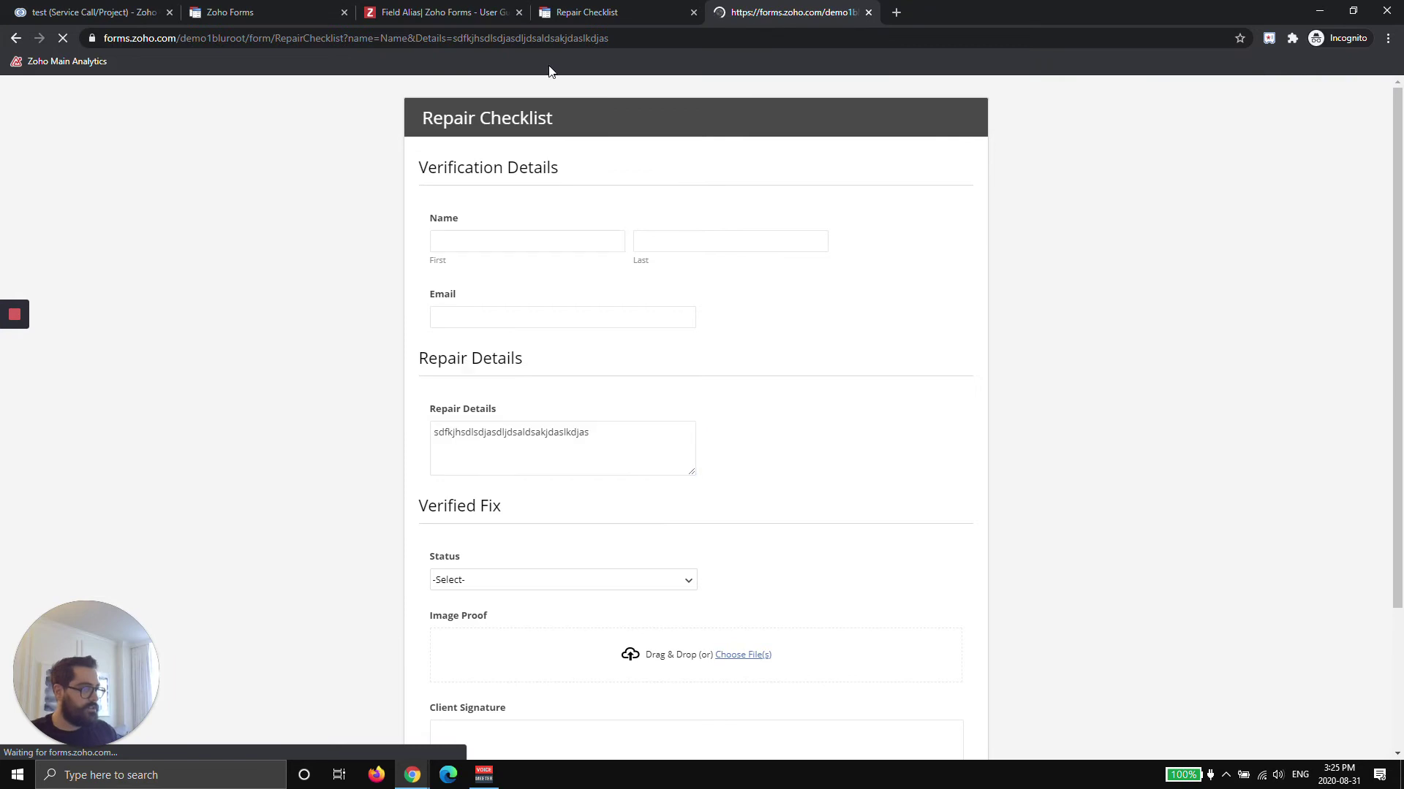
Step: Inspect the prefilled Repair Details text and each name and Details parameter in the address
left_click_drag(624, 467, 380, 454)
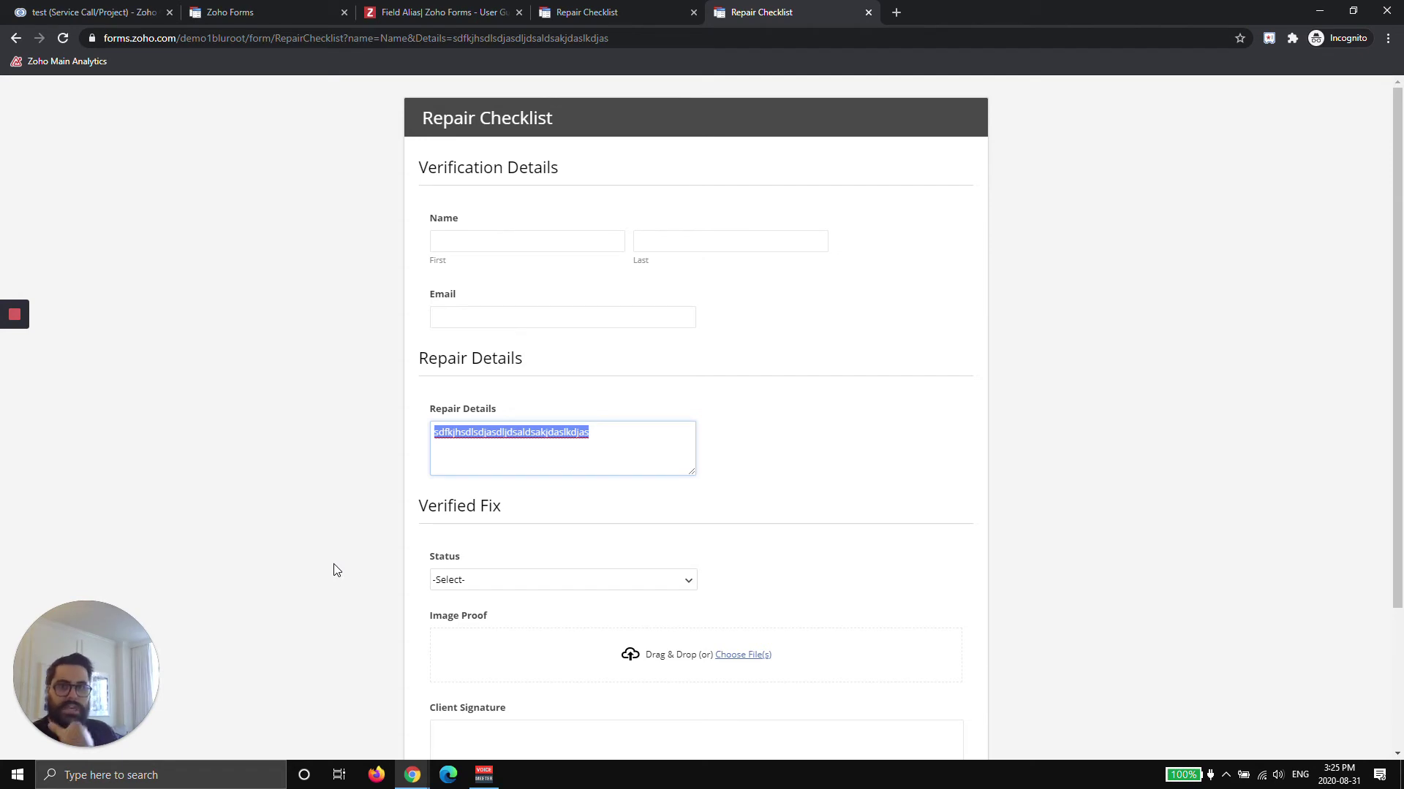
double_click(395, 38)
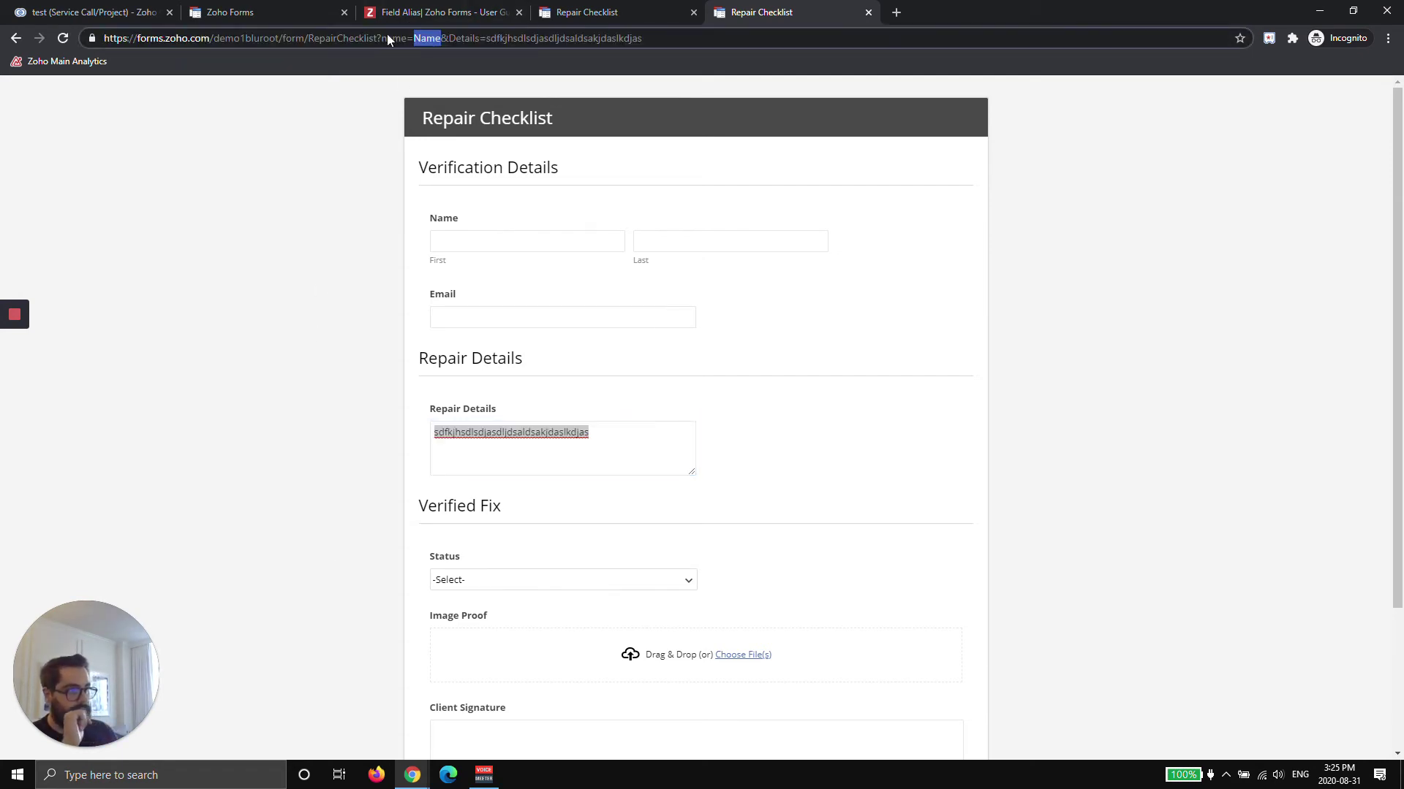
left_click(384, 38)
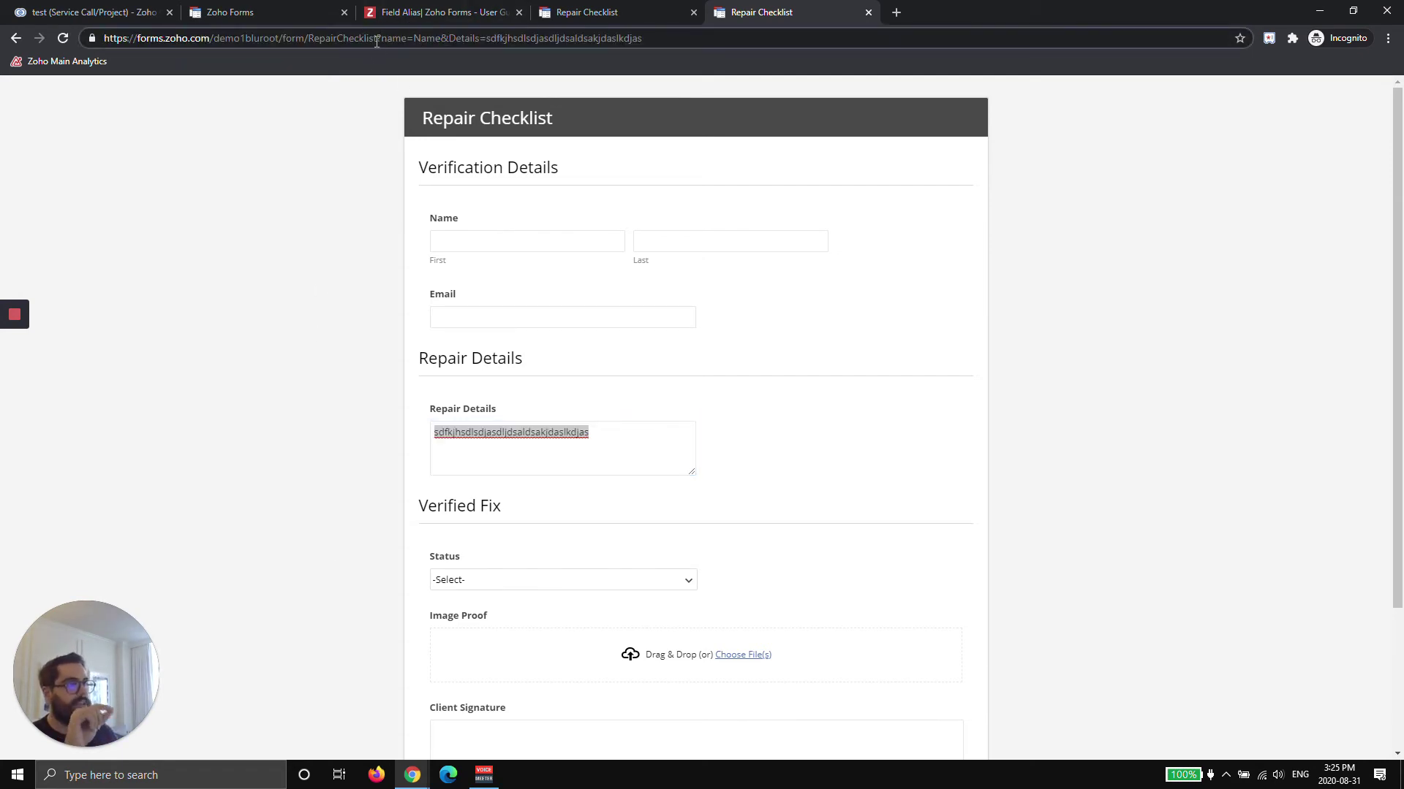
double_click(401, 38)
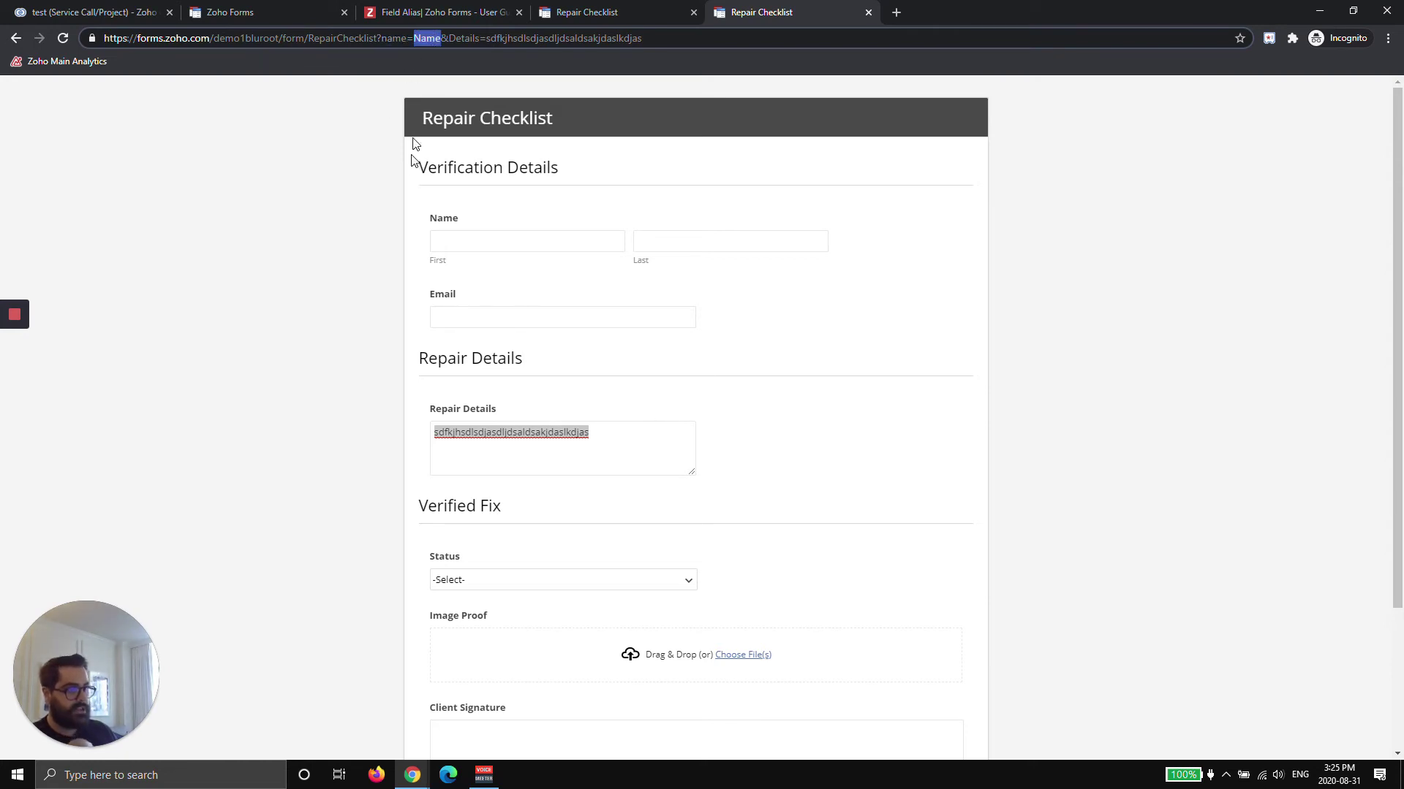
double_click(444, 38)
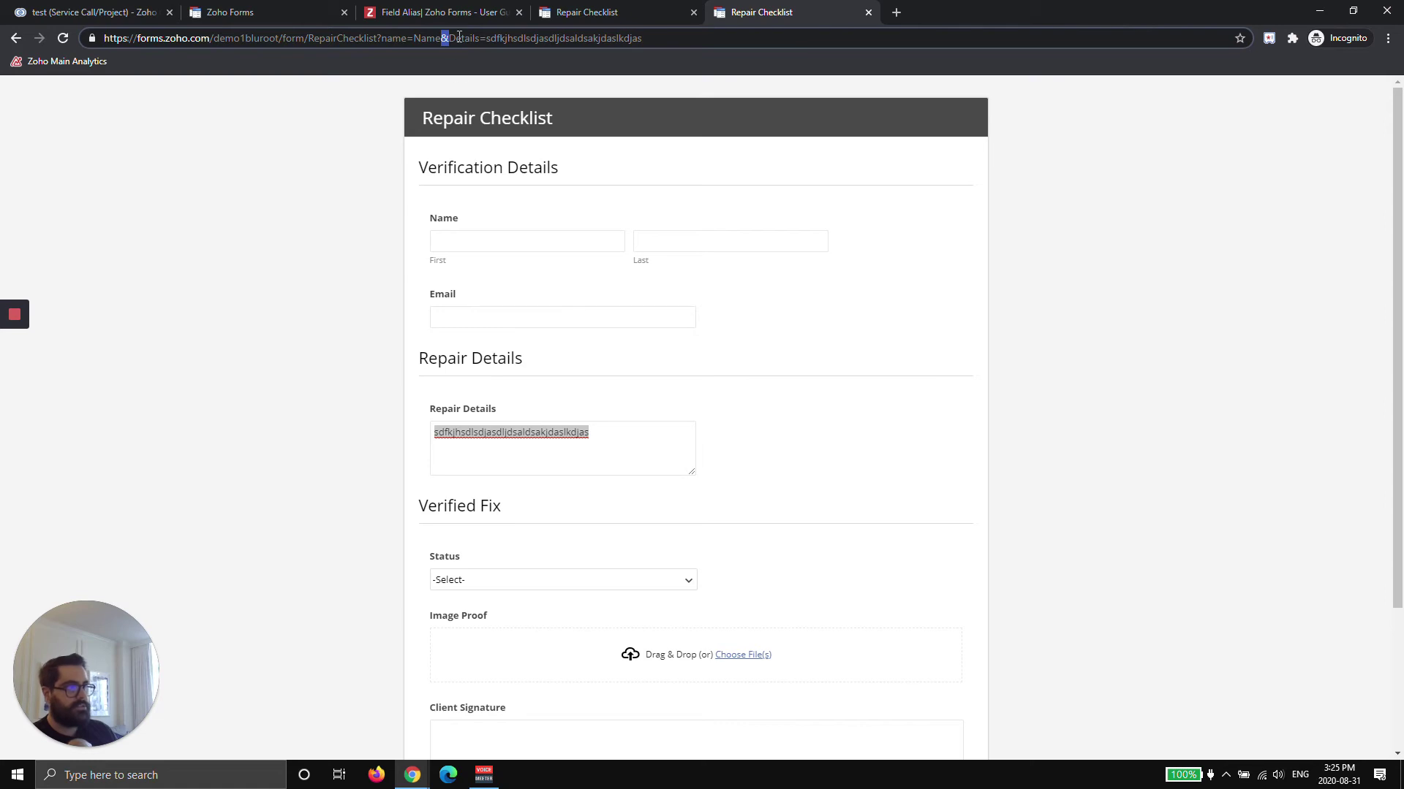
double_click(459, 38)
double_click(482, 38)
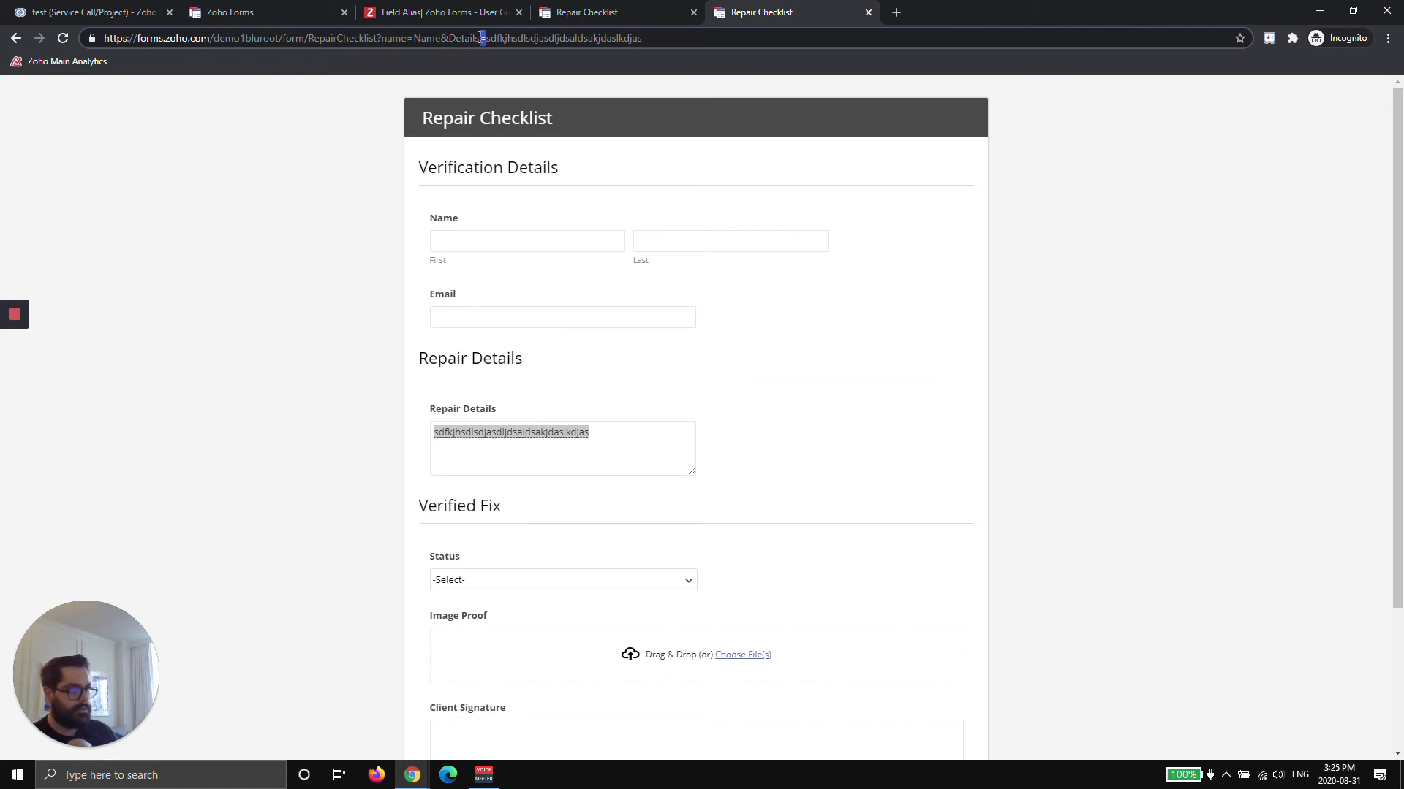
double_click(553, 38)
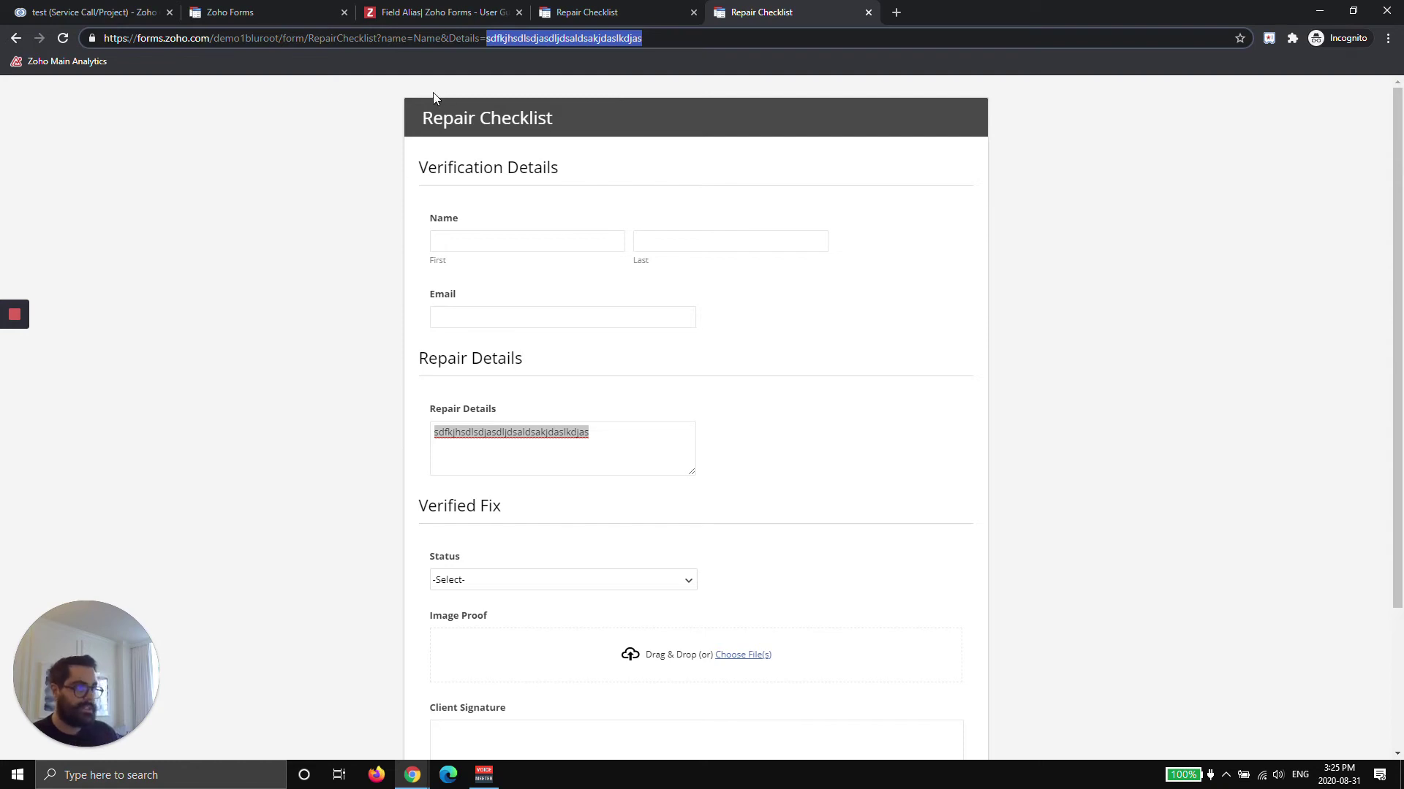
Step: Select the form's base web address and return to the Testing Project 123 CRM record
left_click(107, 41)
left_click(120, 40)
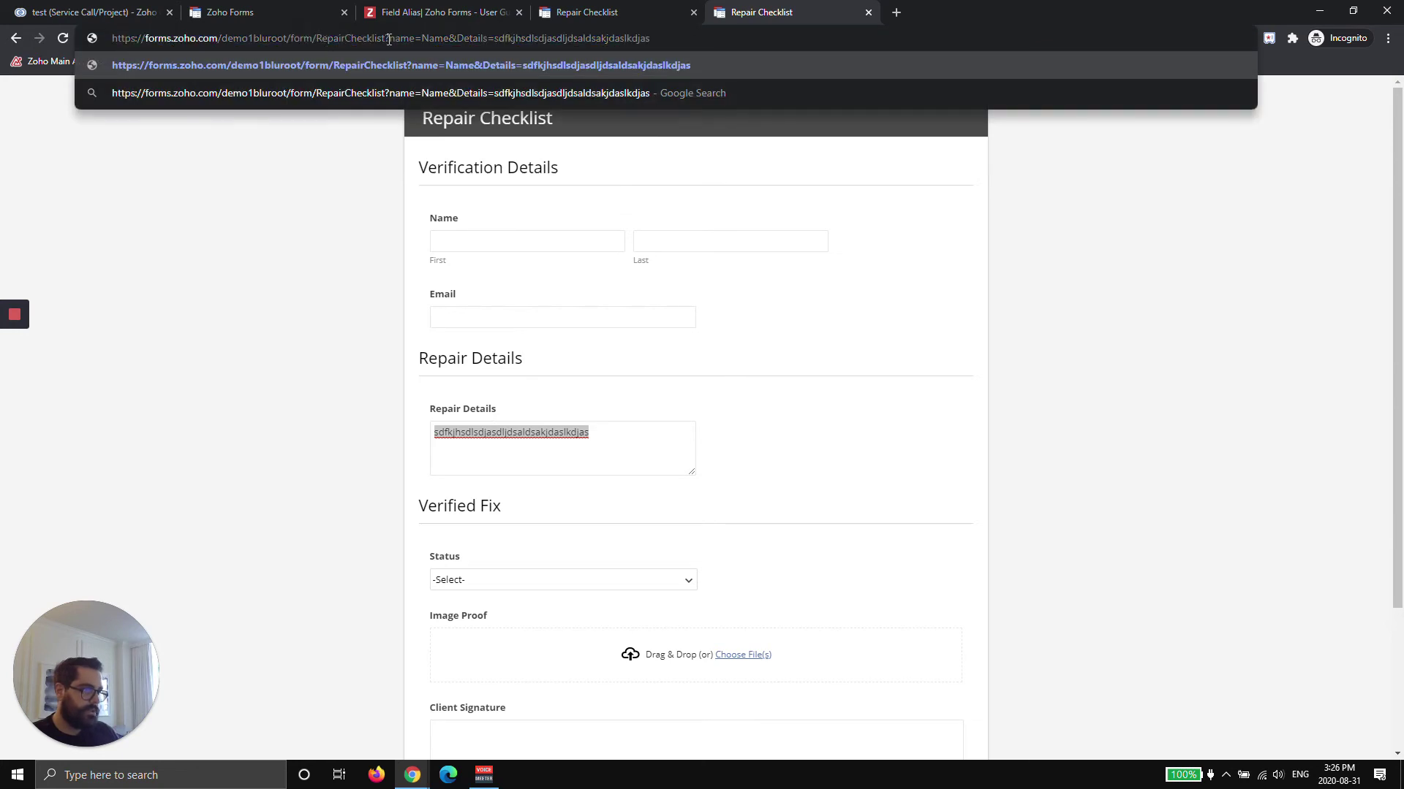
left_click_drag(389, 40, 110, 39)
key("ctrl+c")
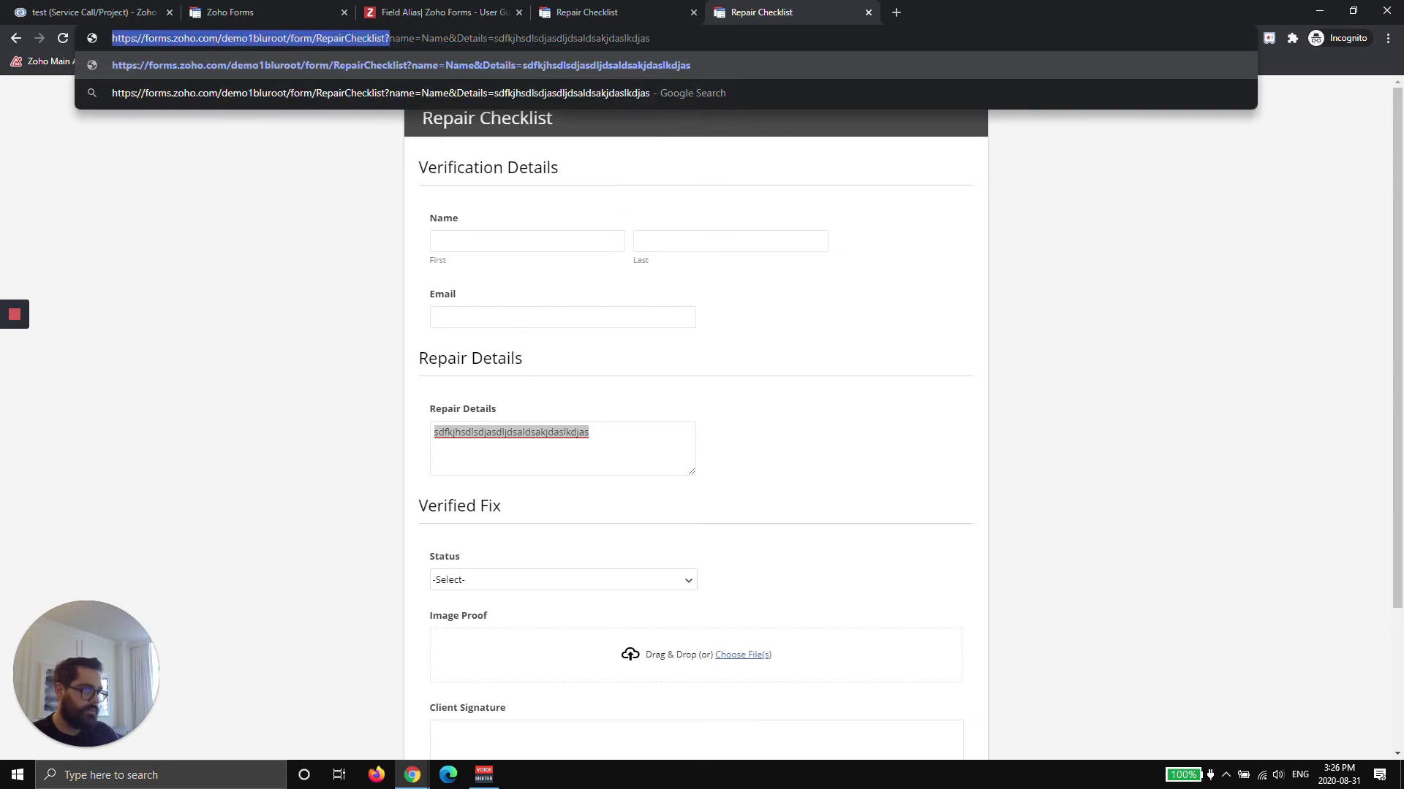
left_click(11, 12)
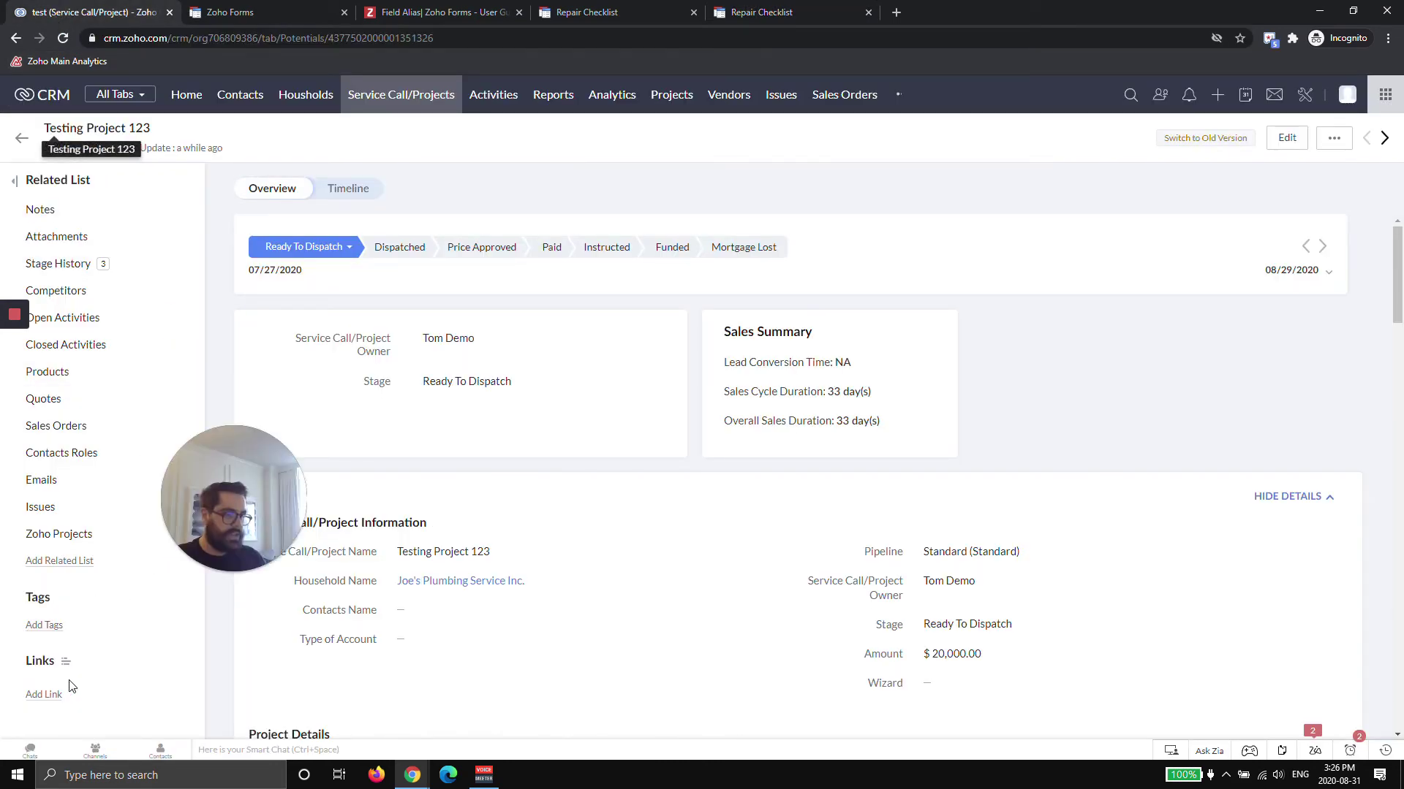
Step: Create a new custom link labelled 'Repair Checklist' with the form's base web address as URL
left_click(44, 695)
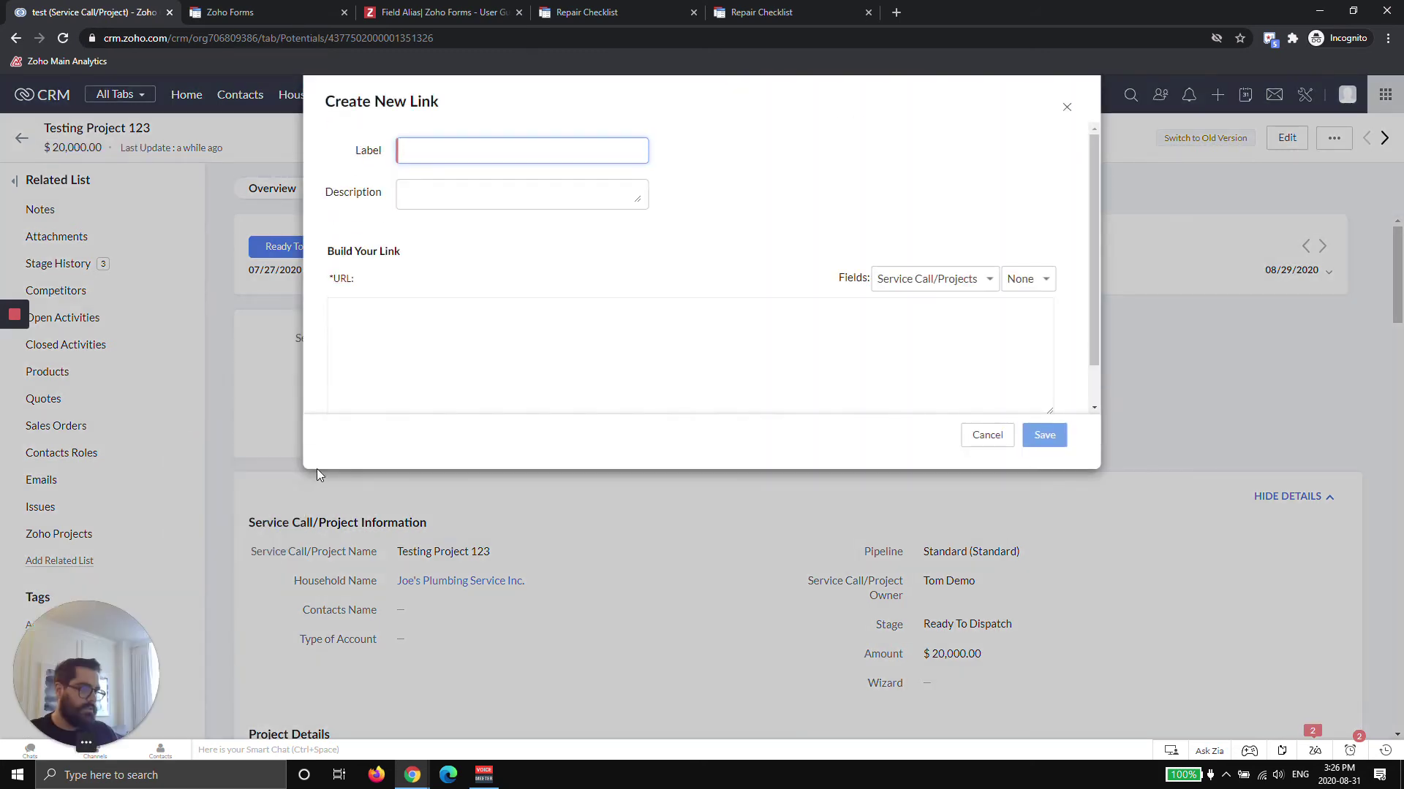
type("Field Se")
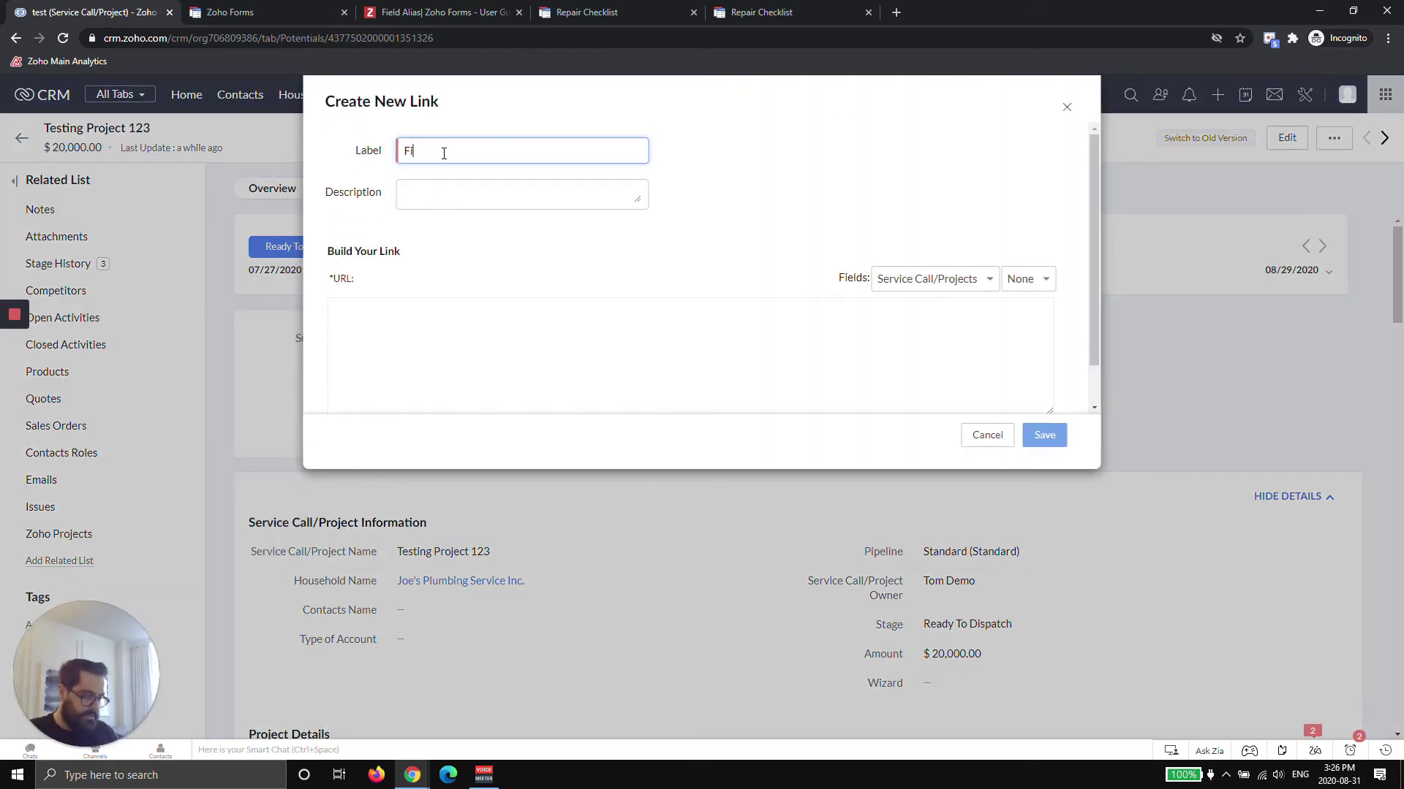
key("ctrl+a")
type("Repair Checklist")
left_click(407, 319)
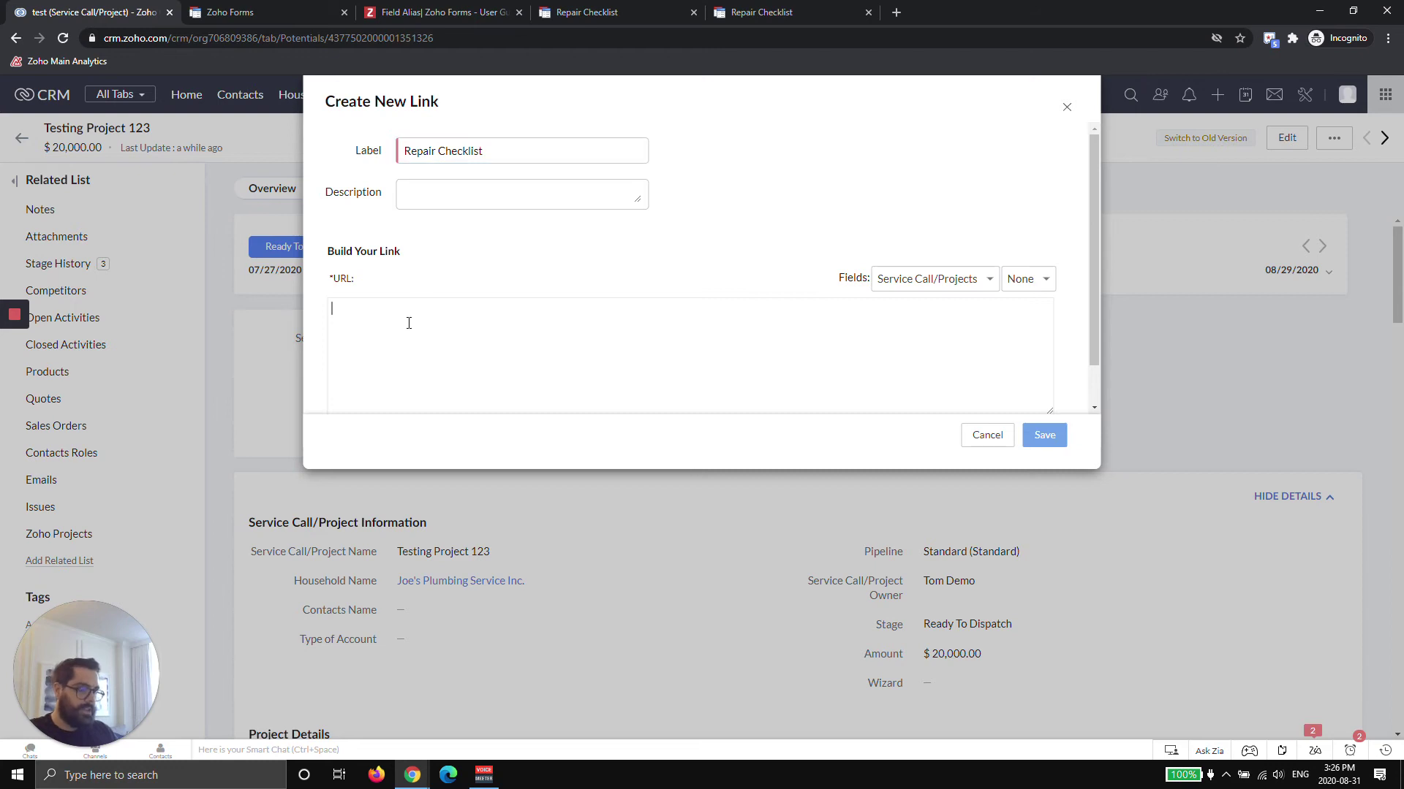
key("ctrl+v")
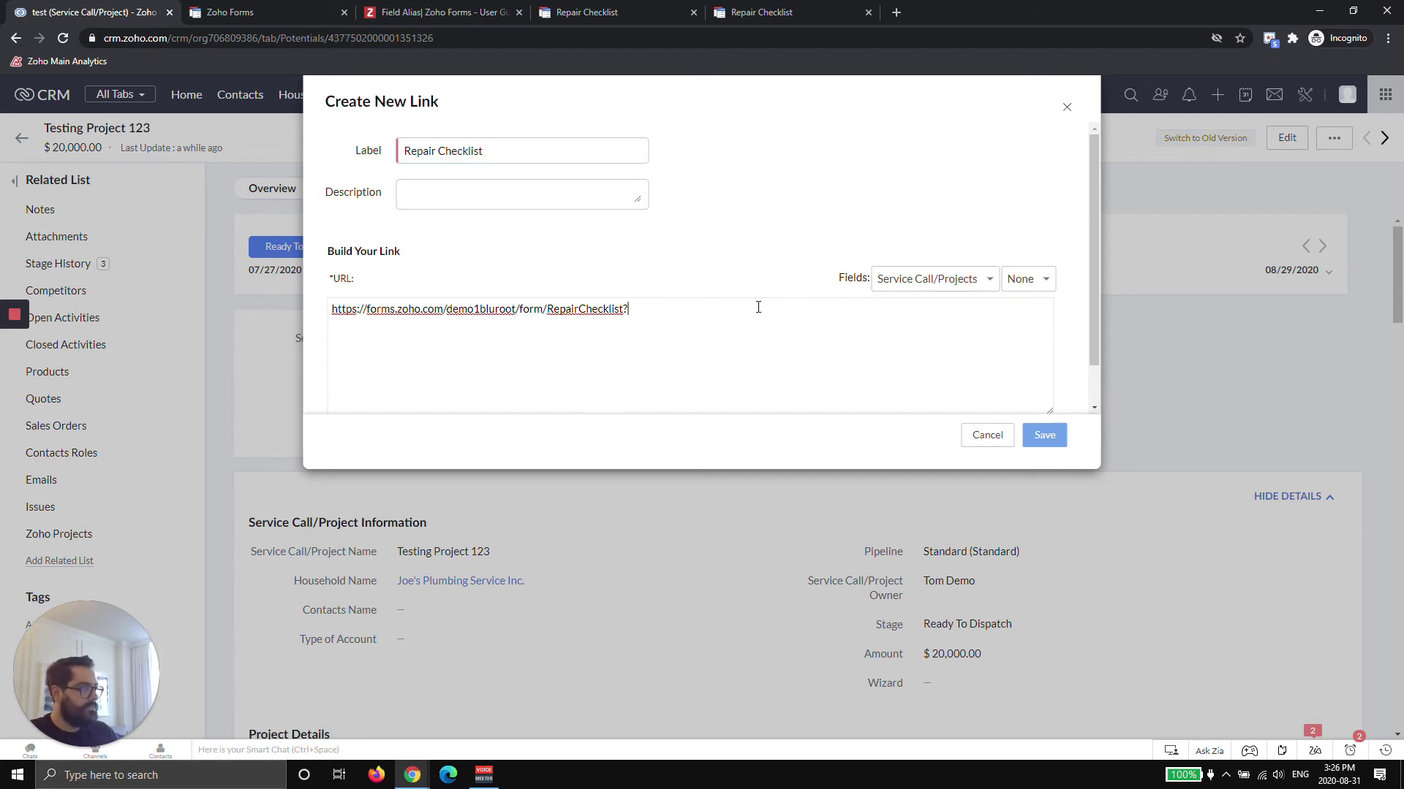
Step: Add the Name alias to the link URL with the Service Call/Project Name merge field
left_click(326, 15)
left_click(915, 295)
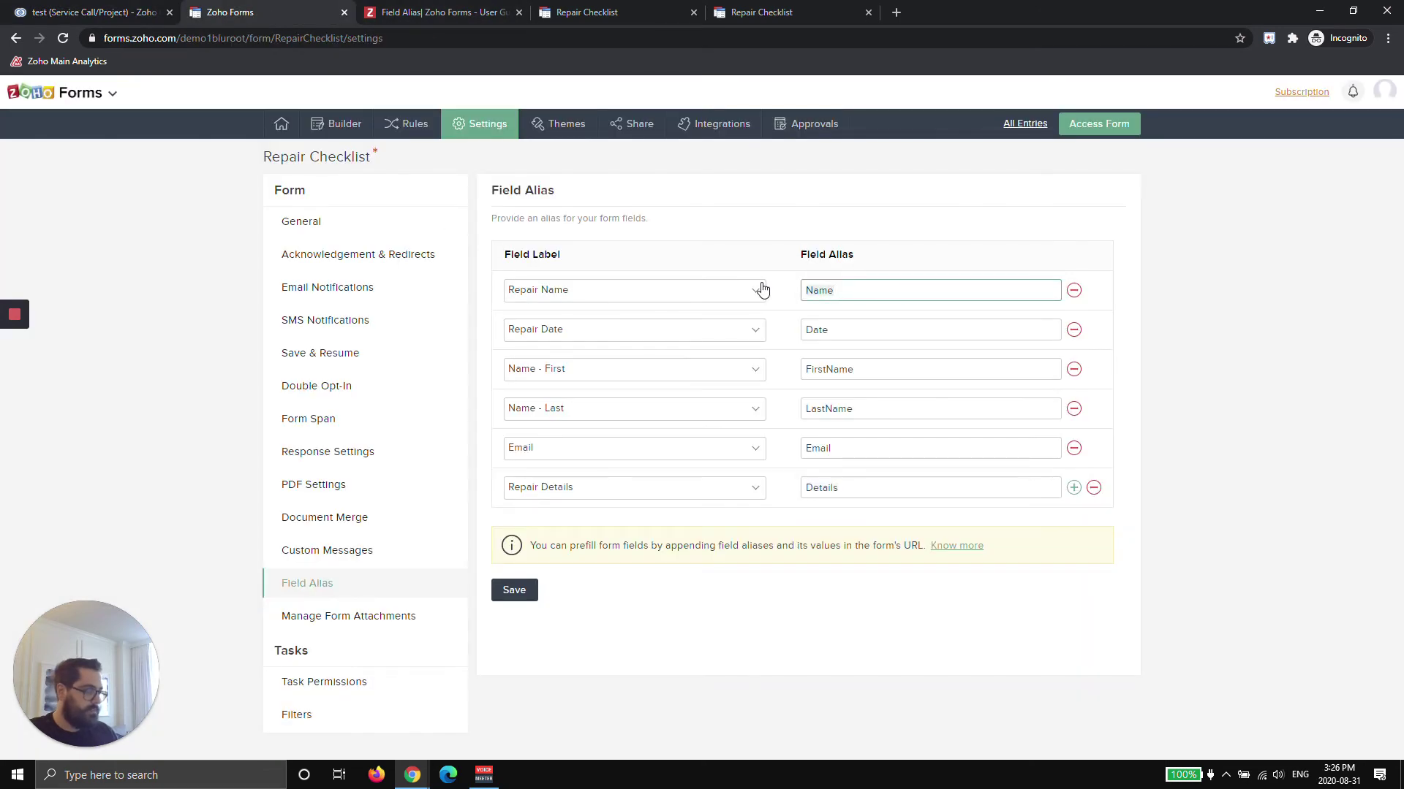
key("ctrl+v")
key("ctrl+z")
key("ctrl+shift+Tab")
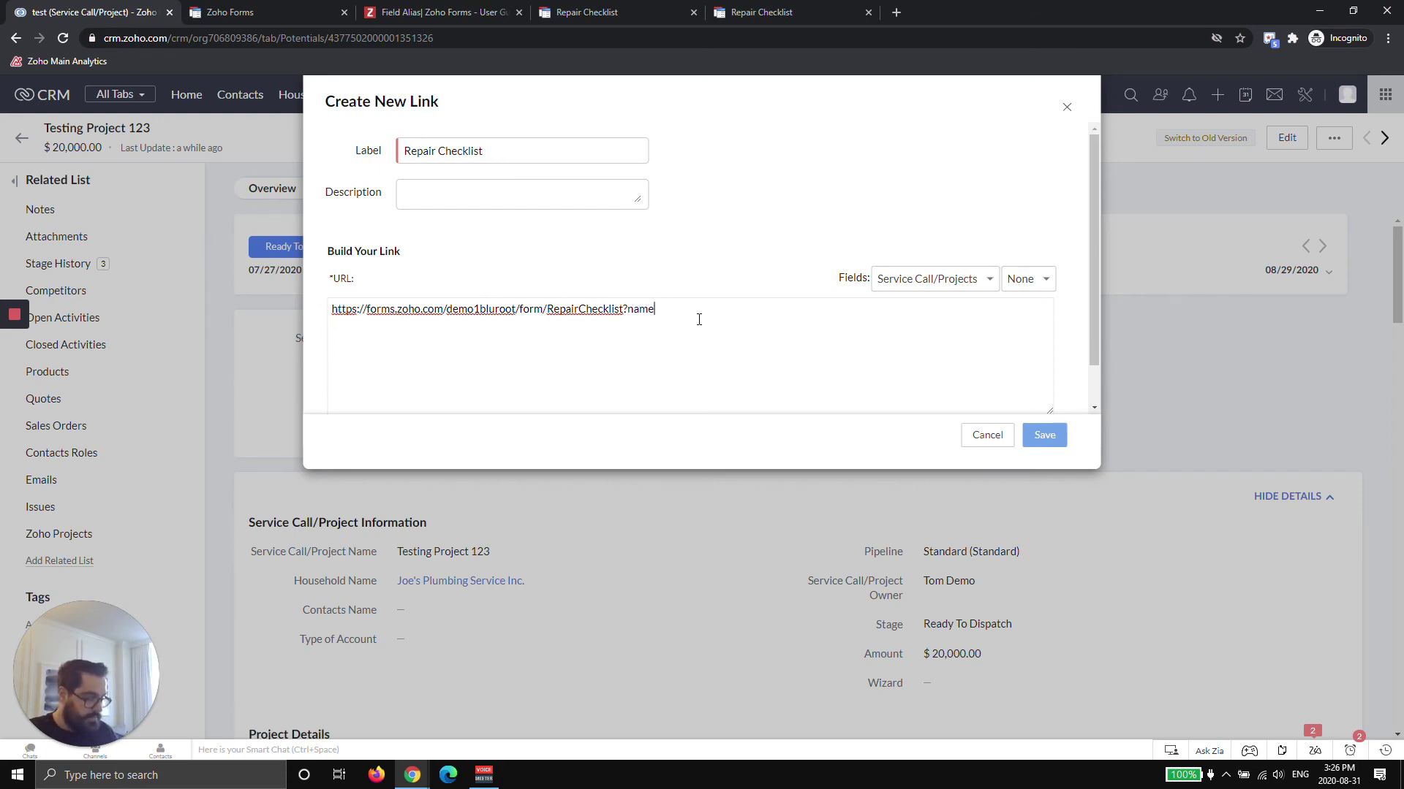
left_click(1022, 280)
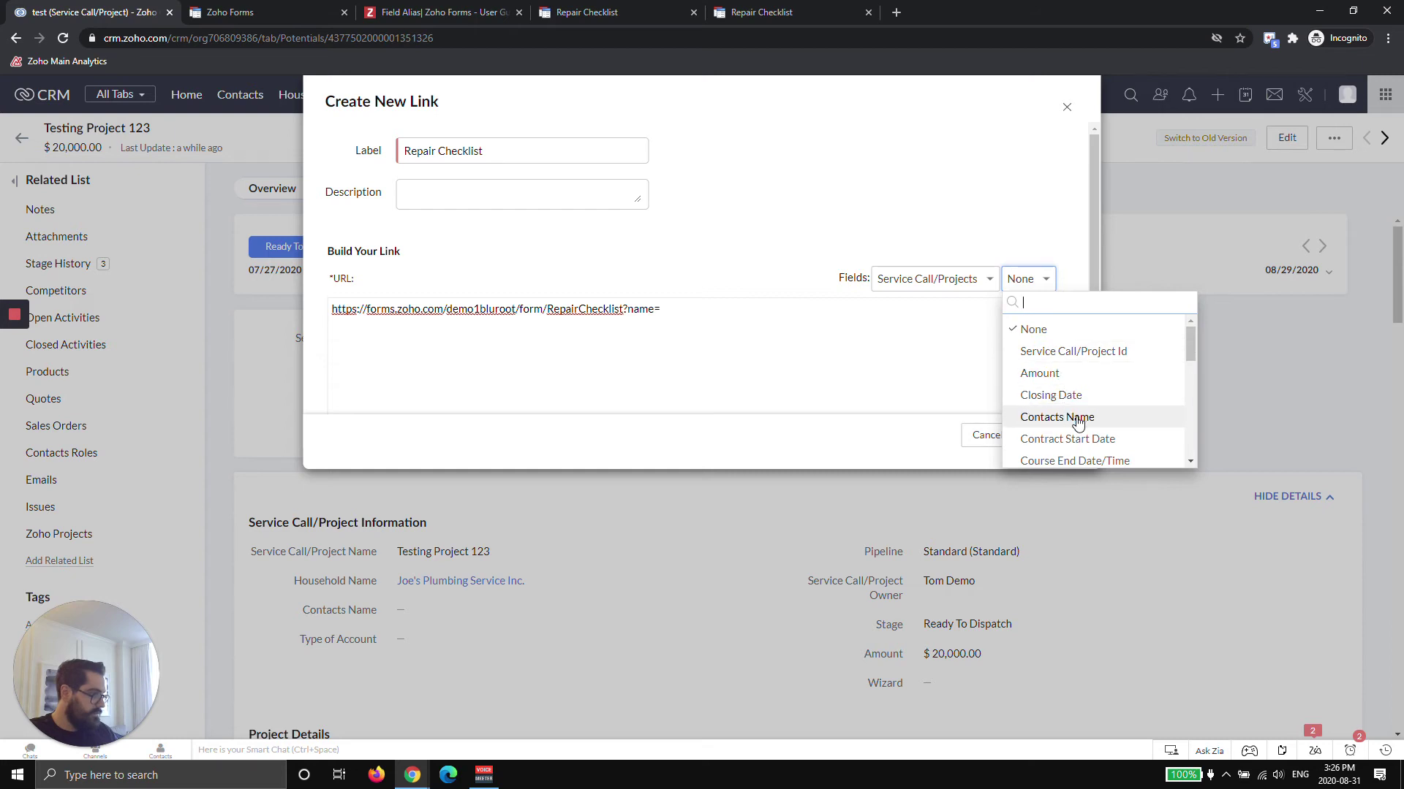
scroll(1082, 424, "down", 2)
scroll(1082, 424, "down", 3)
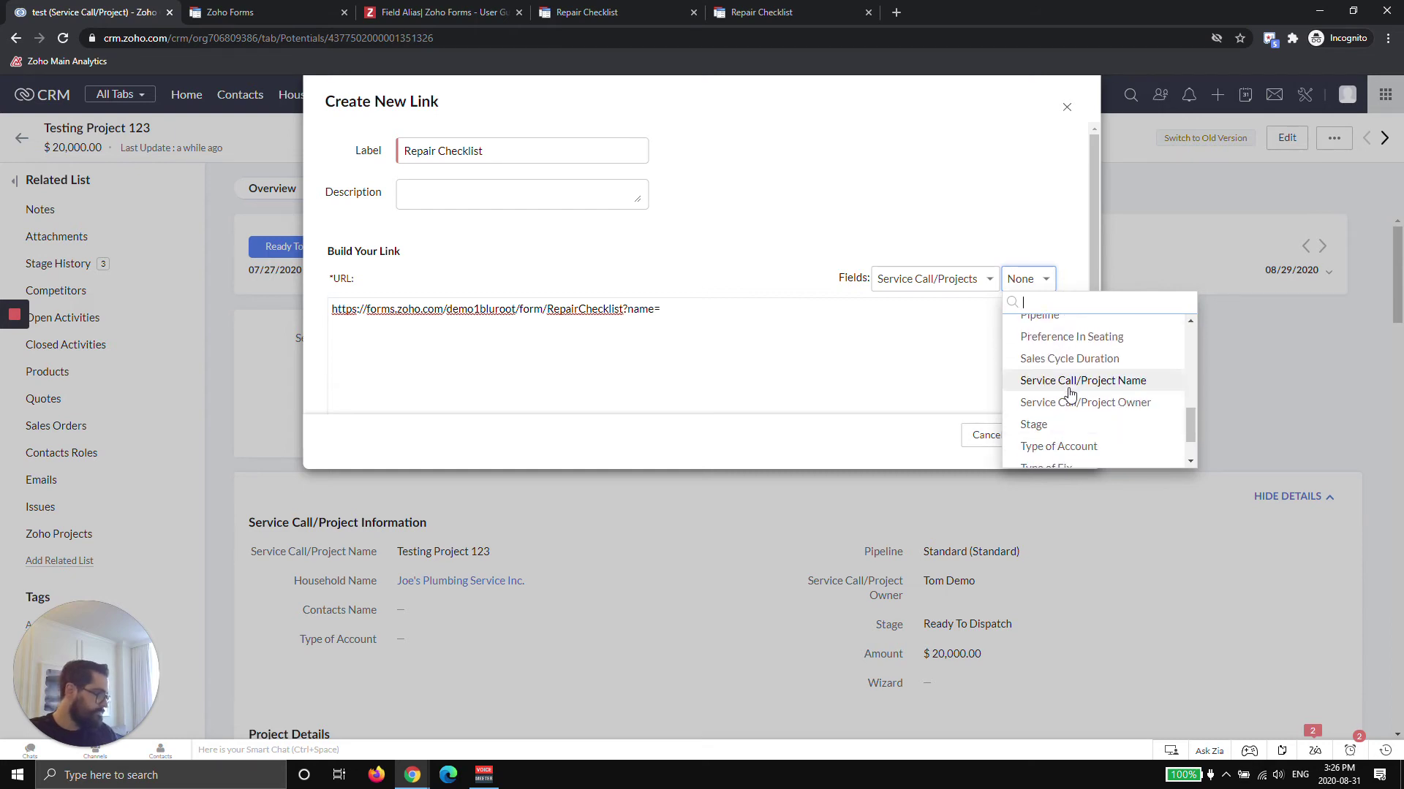
left_click(1087, 381)
left_click(924, 313)
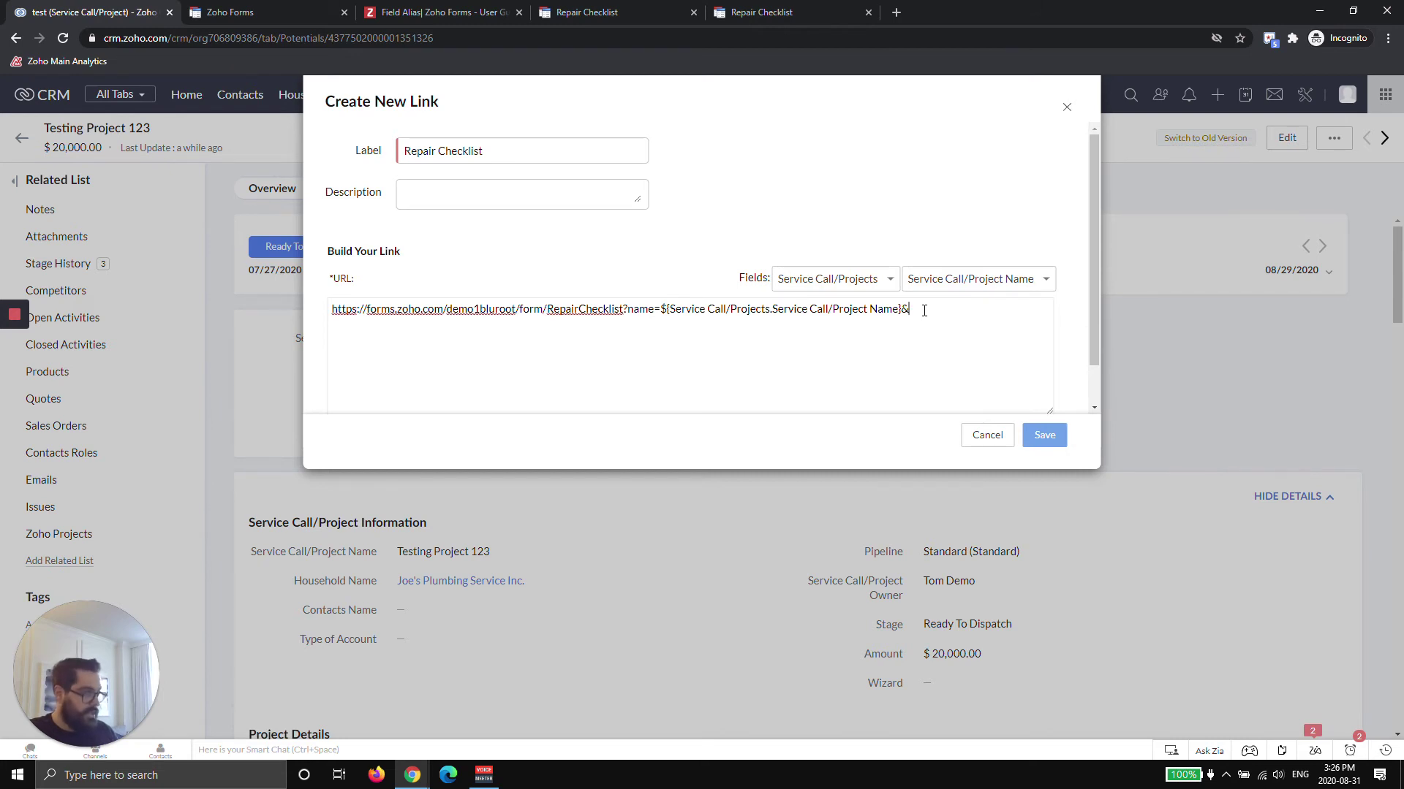
Step: Add the Date alias to the URL with the Closing Date merge field
left_click(234, 12)
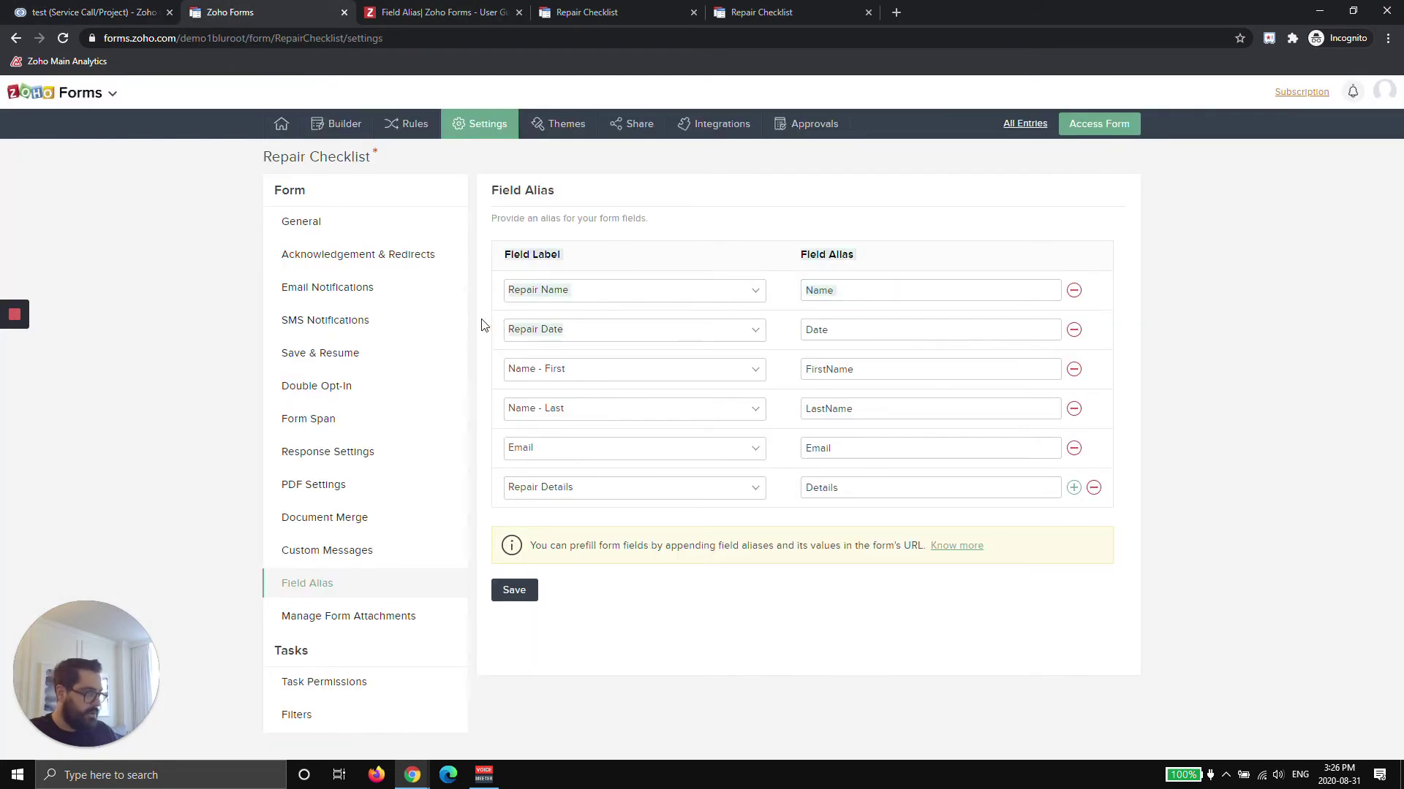
left_click(858, 329)
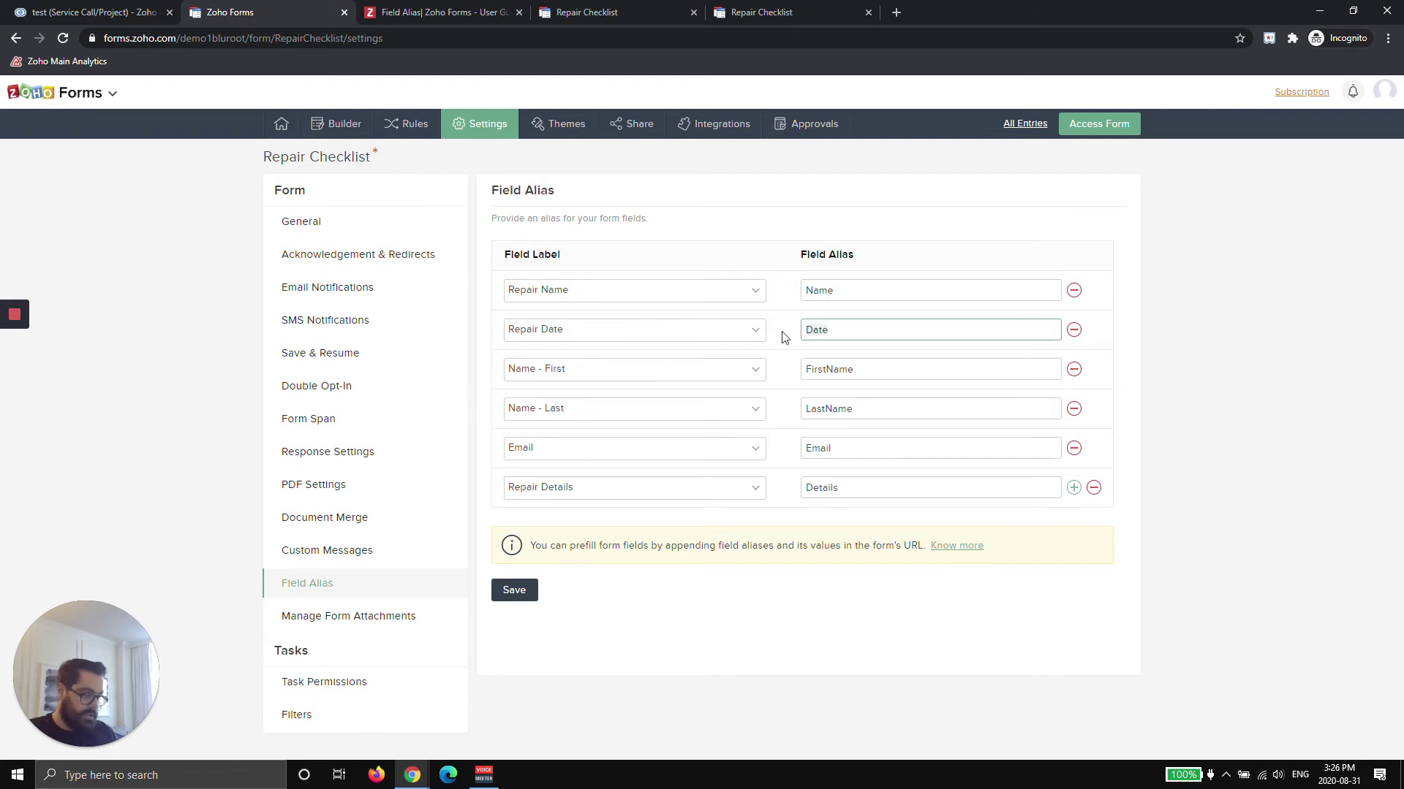
left_click(88, 12)
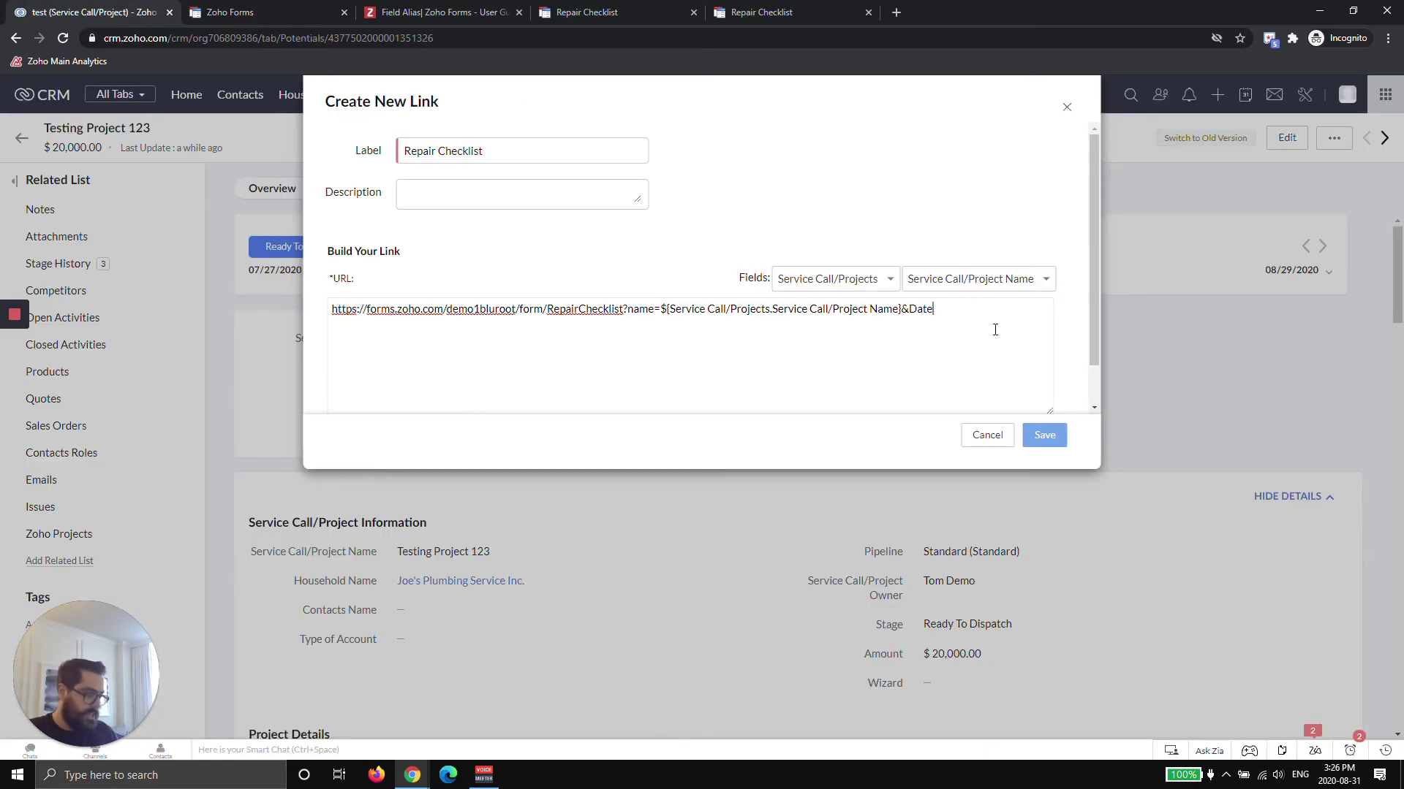
left_click(1003, 282)
left_click(951, 396)
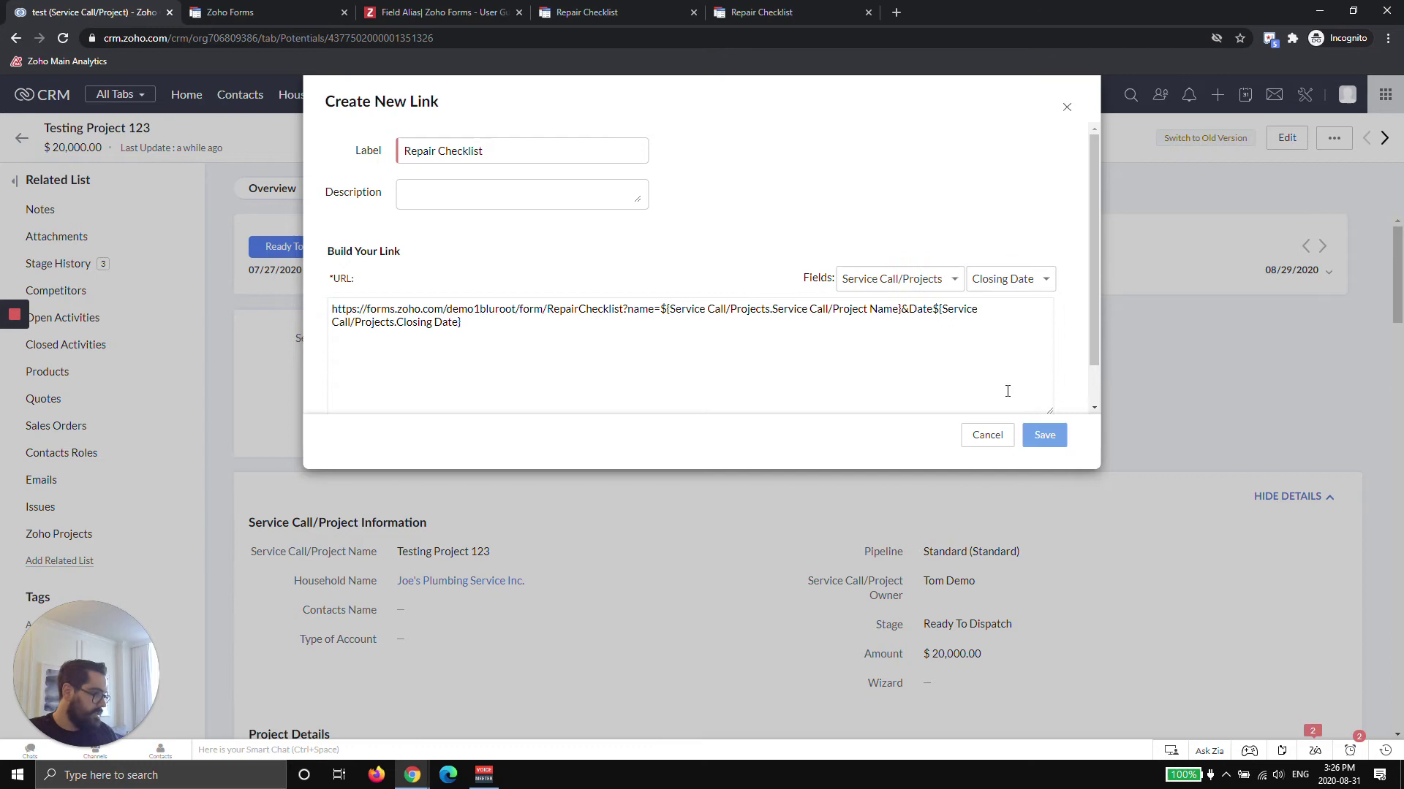
left_click(553, 330)
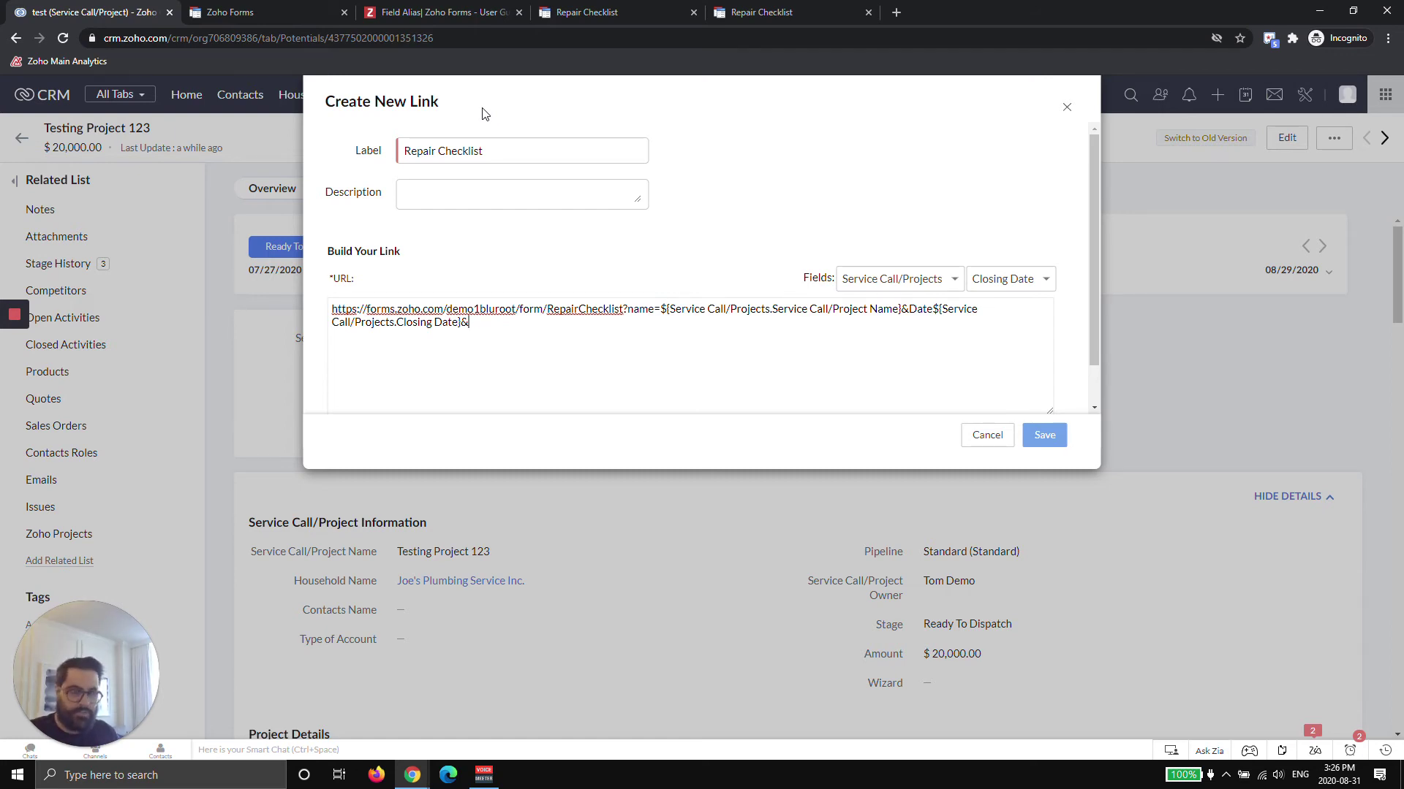
Step: Add FirstName= to the URL with the Contacts Name merge field
left_click(313, 11)
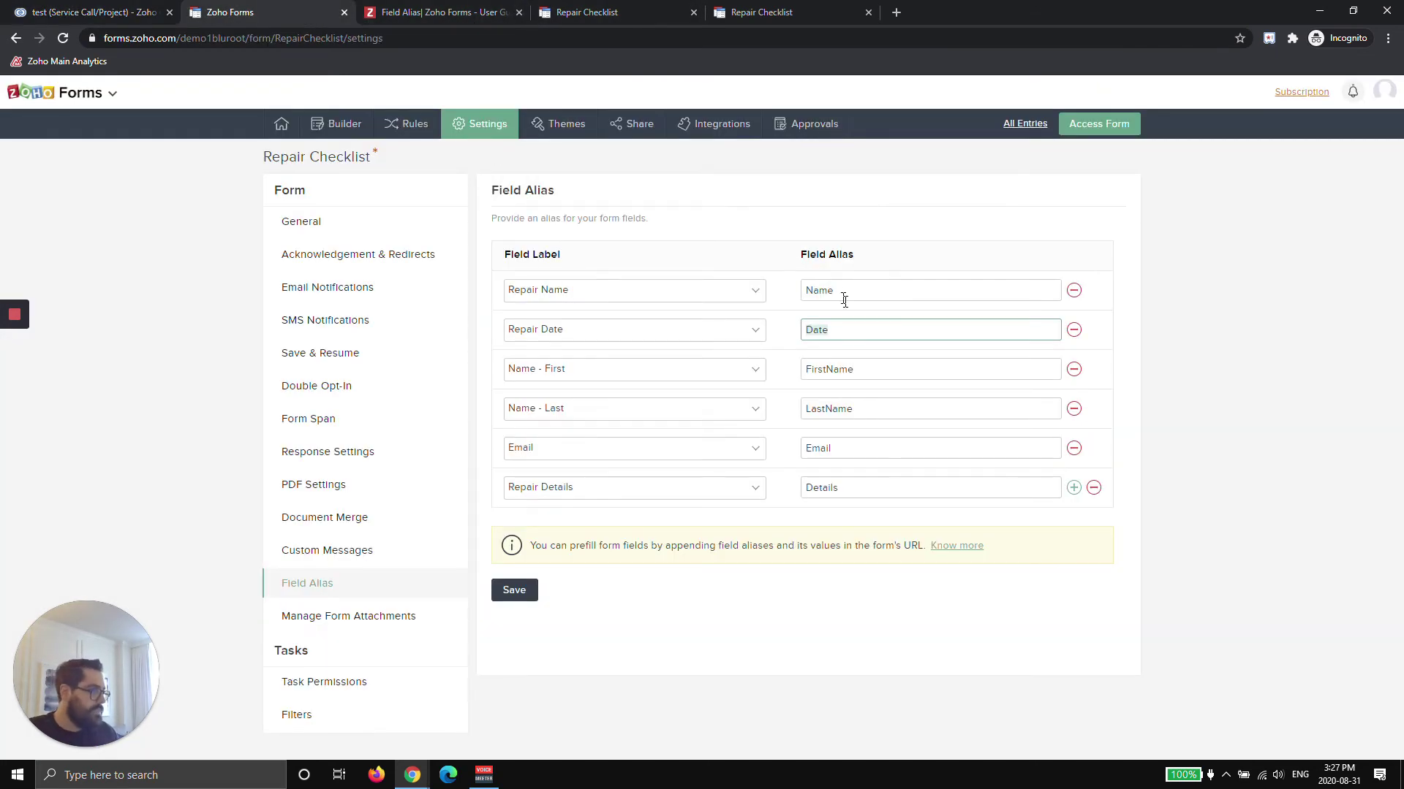
left_click(843, 371)
left_click(95, 13)
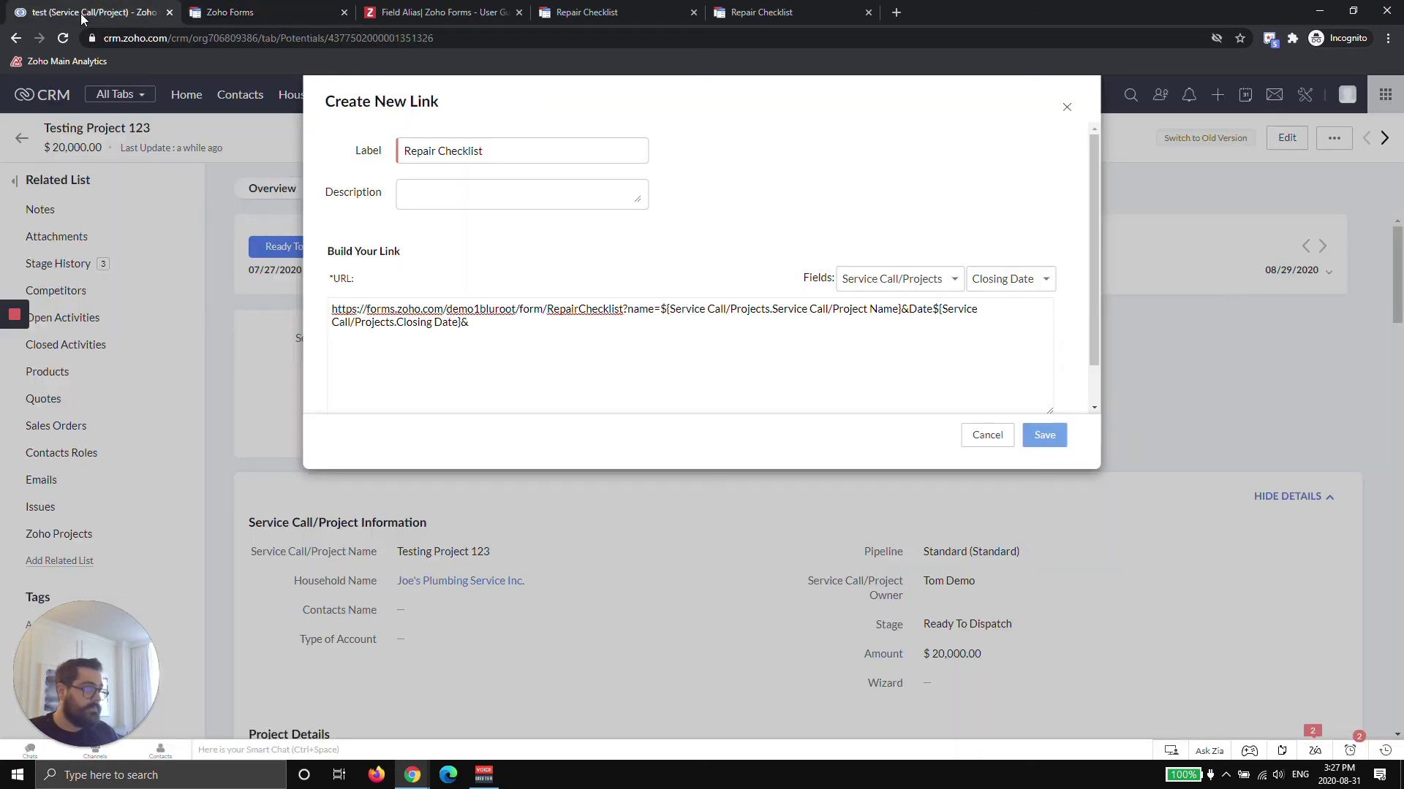
type("FirstName")
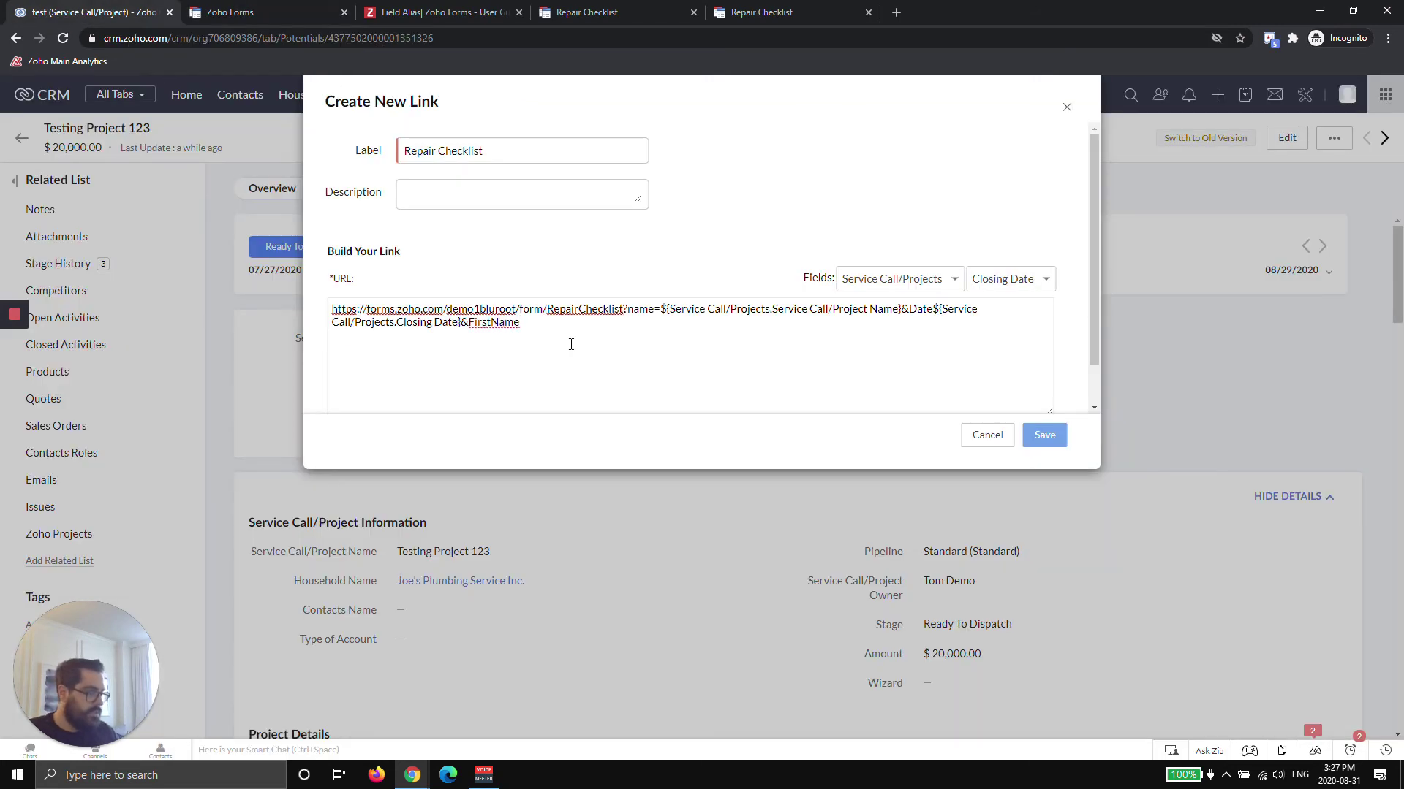
left_click(998, 279)
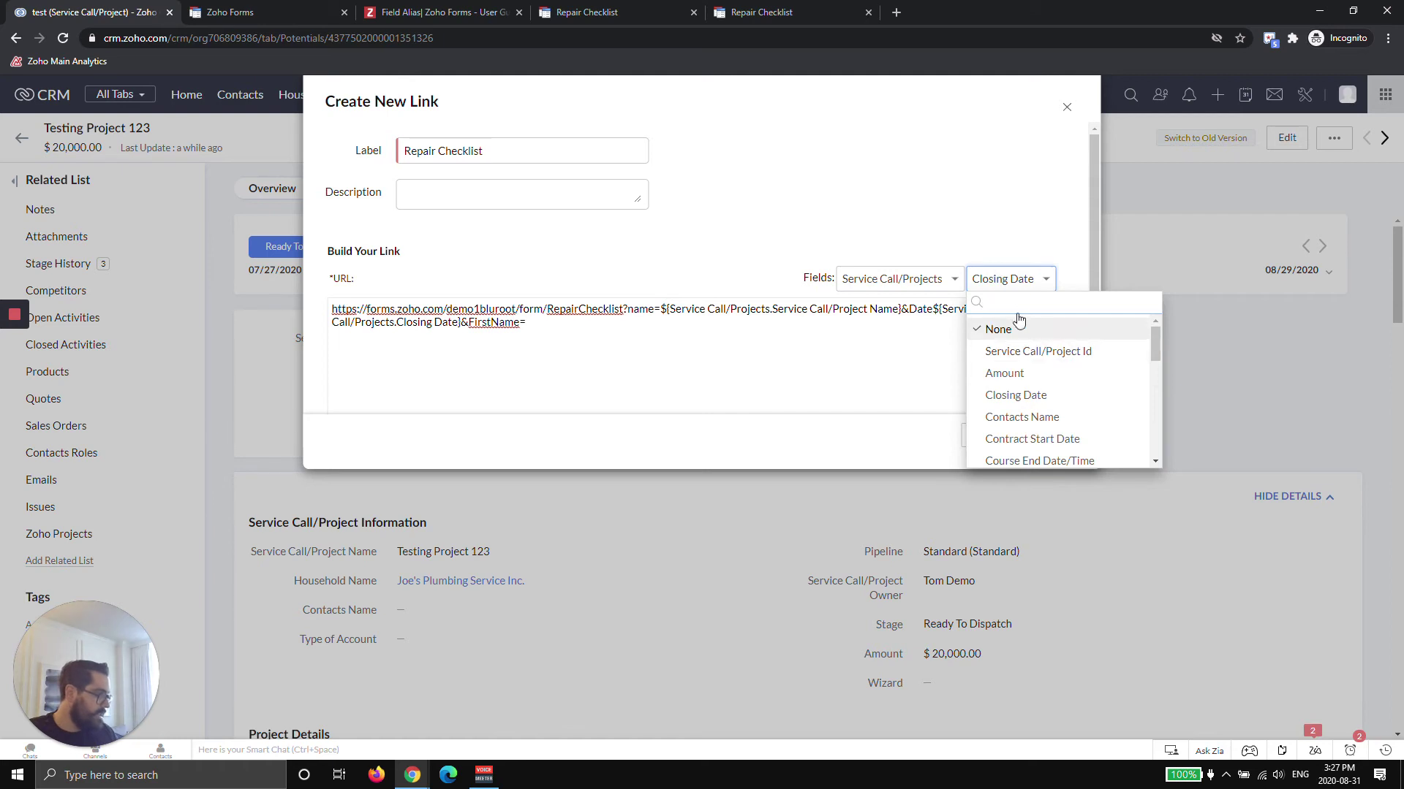
left_click(927, 280)
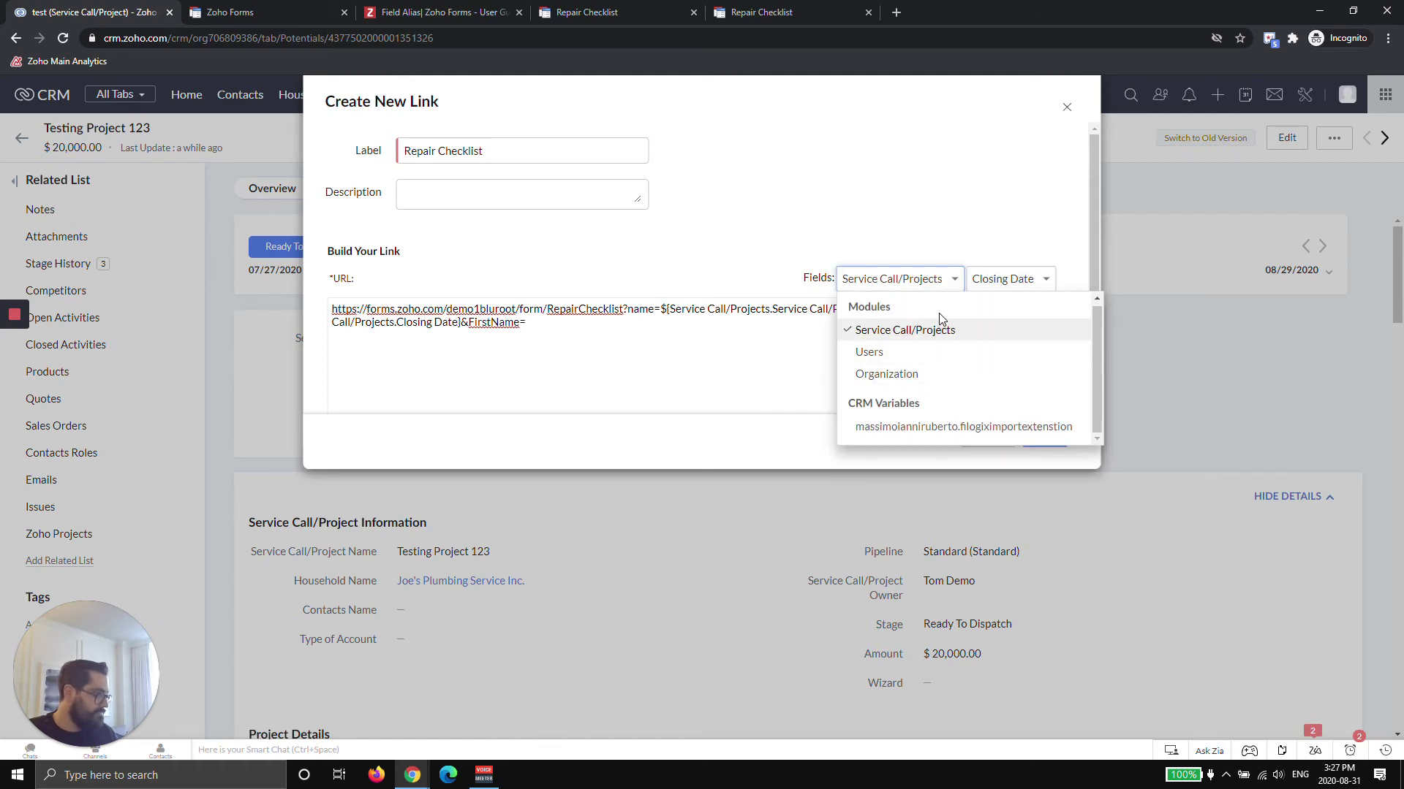
left_click(940, 330)
left_click(1016, 278)
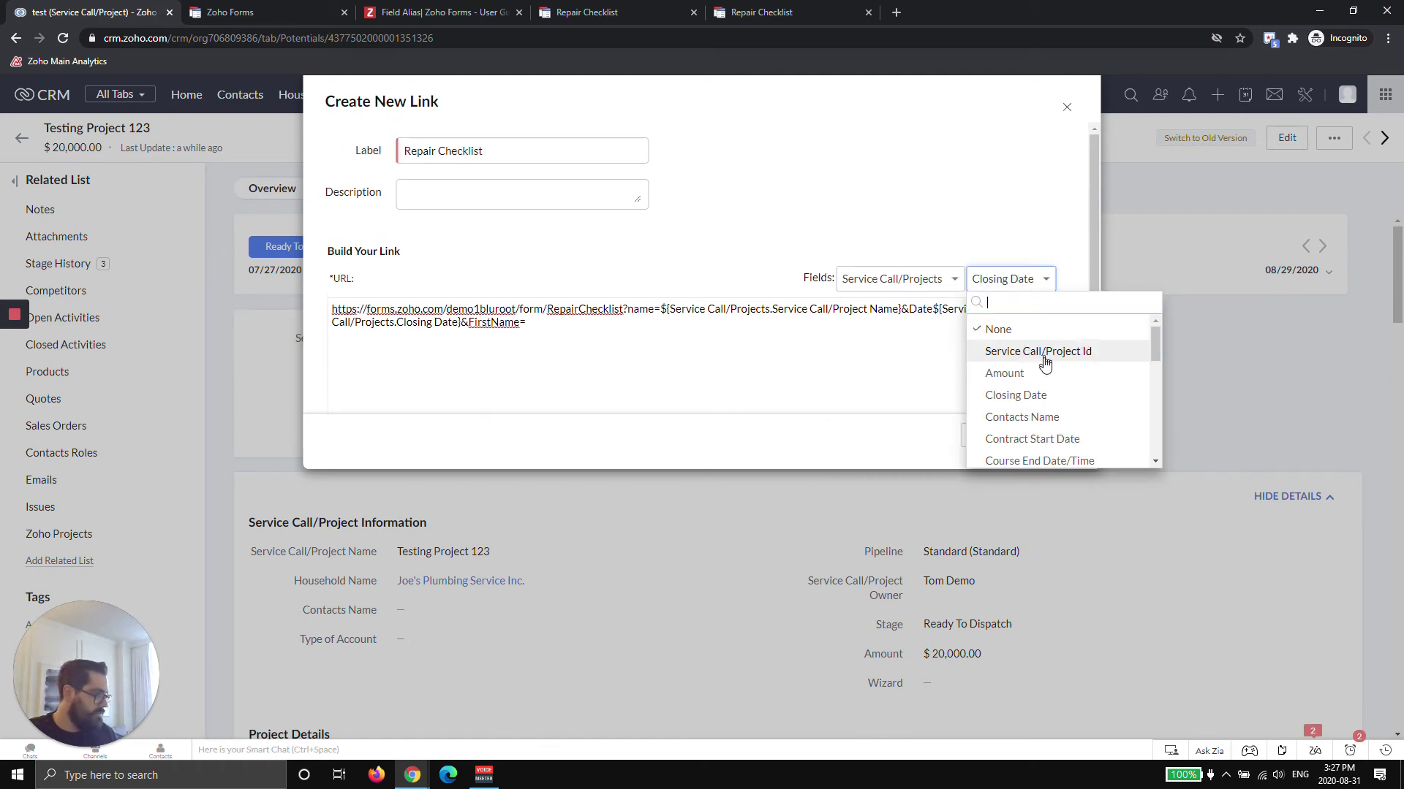
scroll(1052, 365, "down", 1)
left_click(1065, 346)
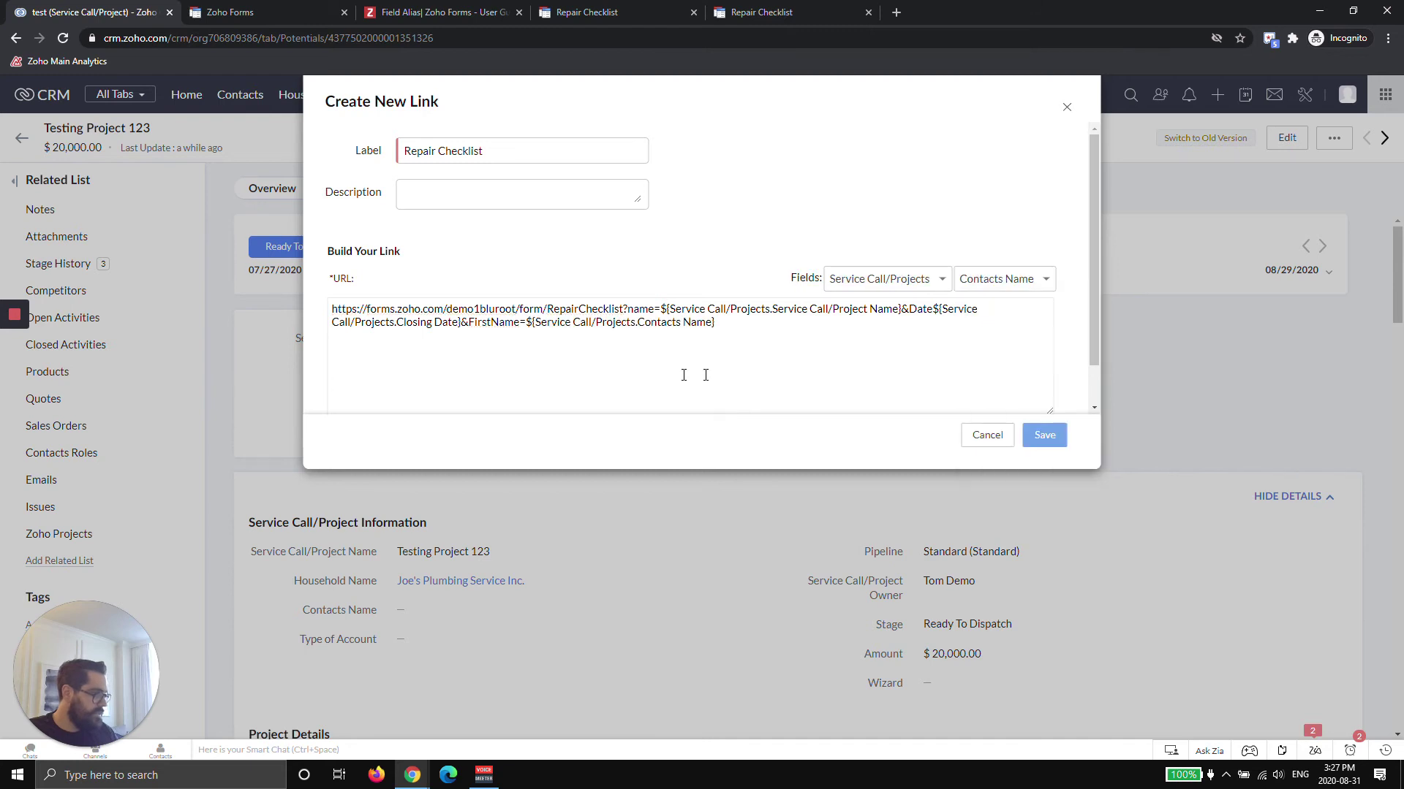
left_click(747, 328)
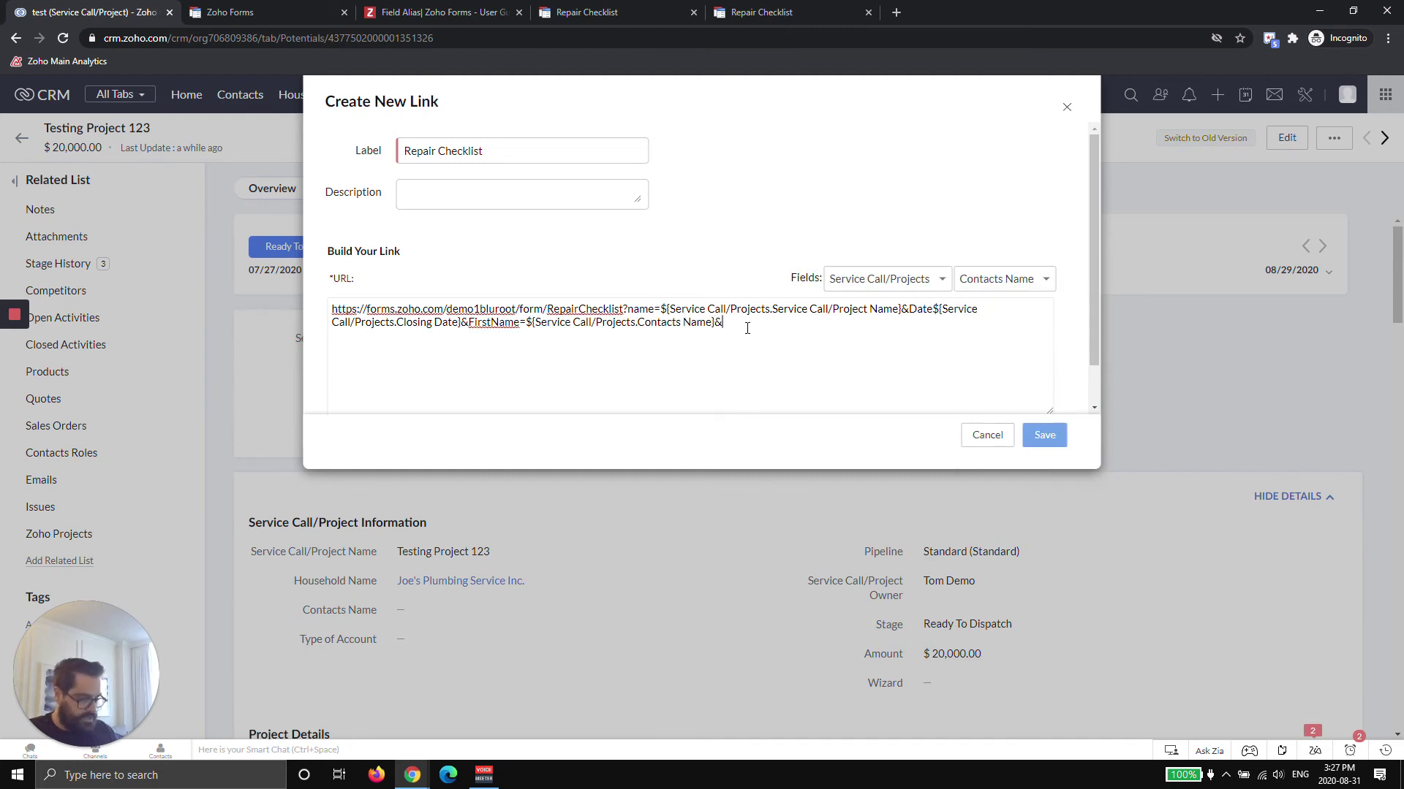
left_click(746, 12)
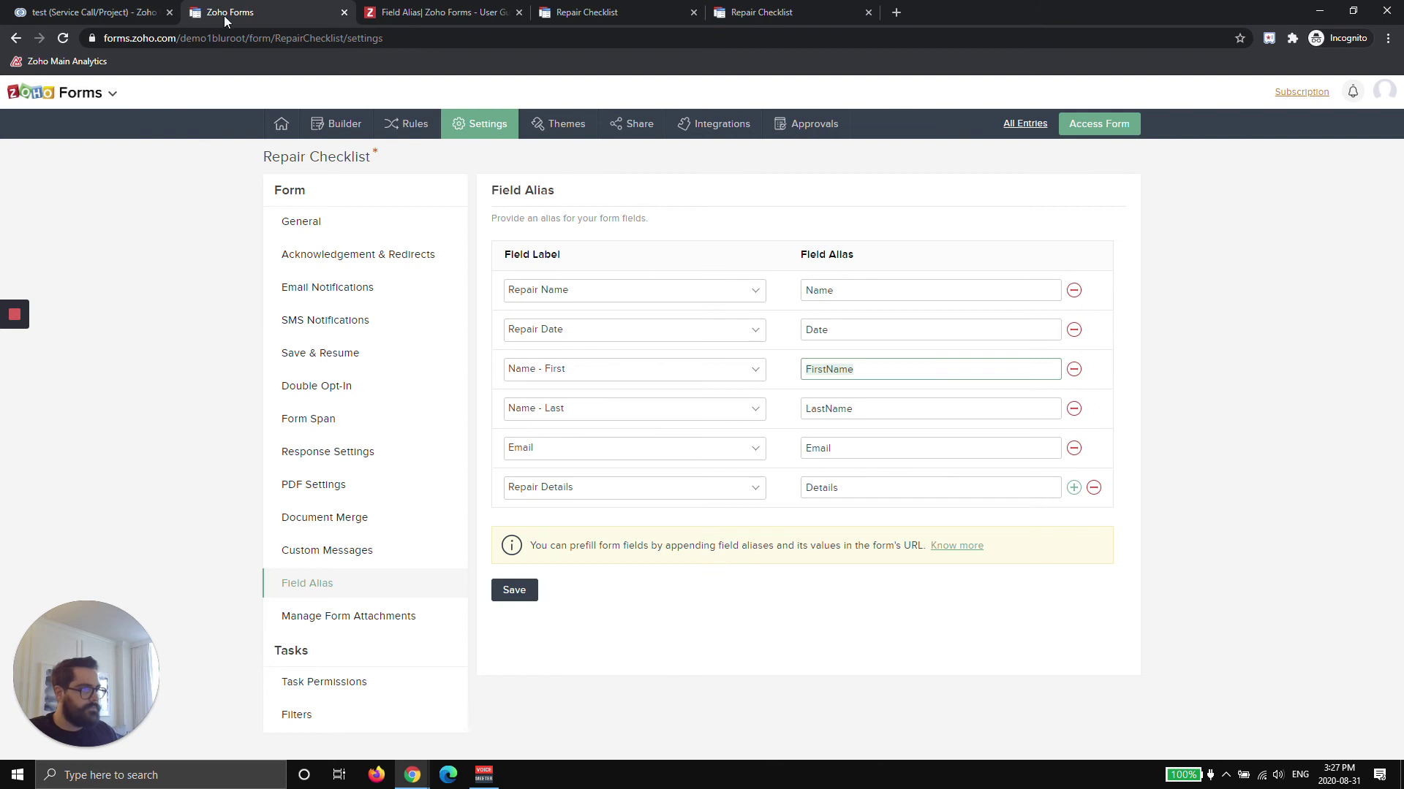
Step: Look up the Email alias and append an Email parameter to the link URL
left_click(215, 12)
double_click(818, 448)
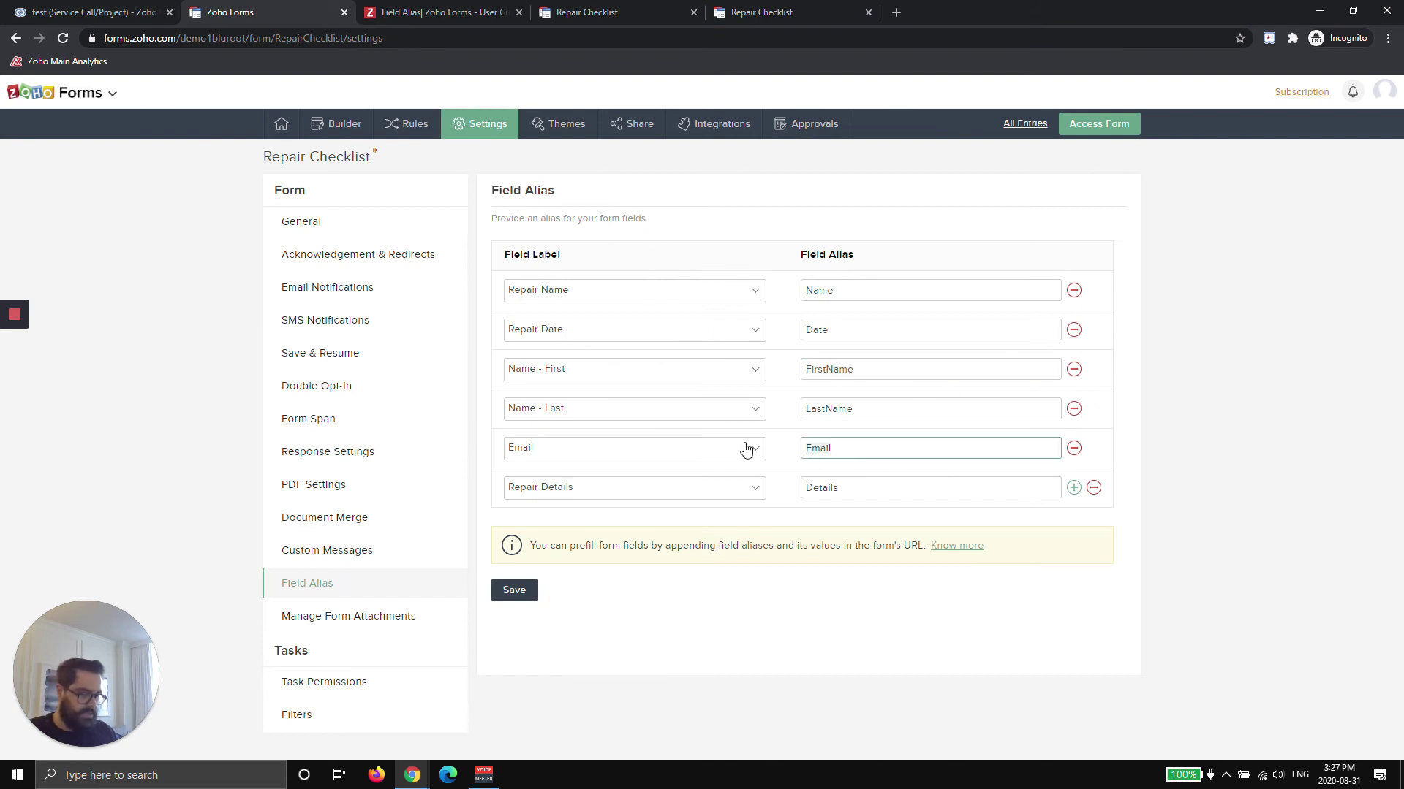
left_click(638, 12)
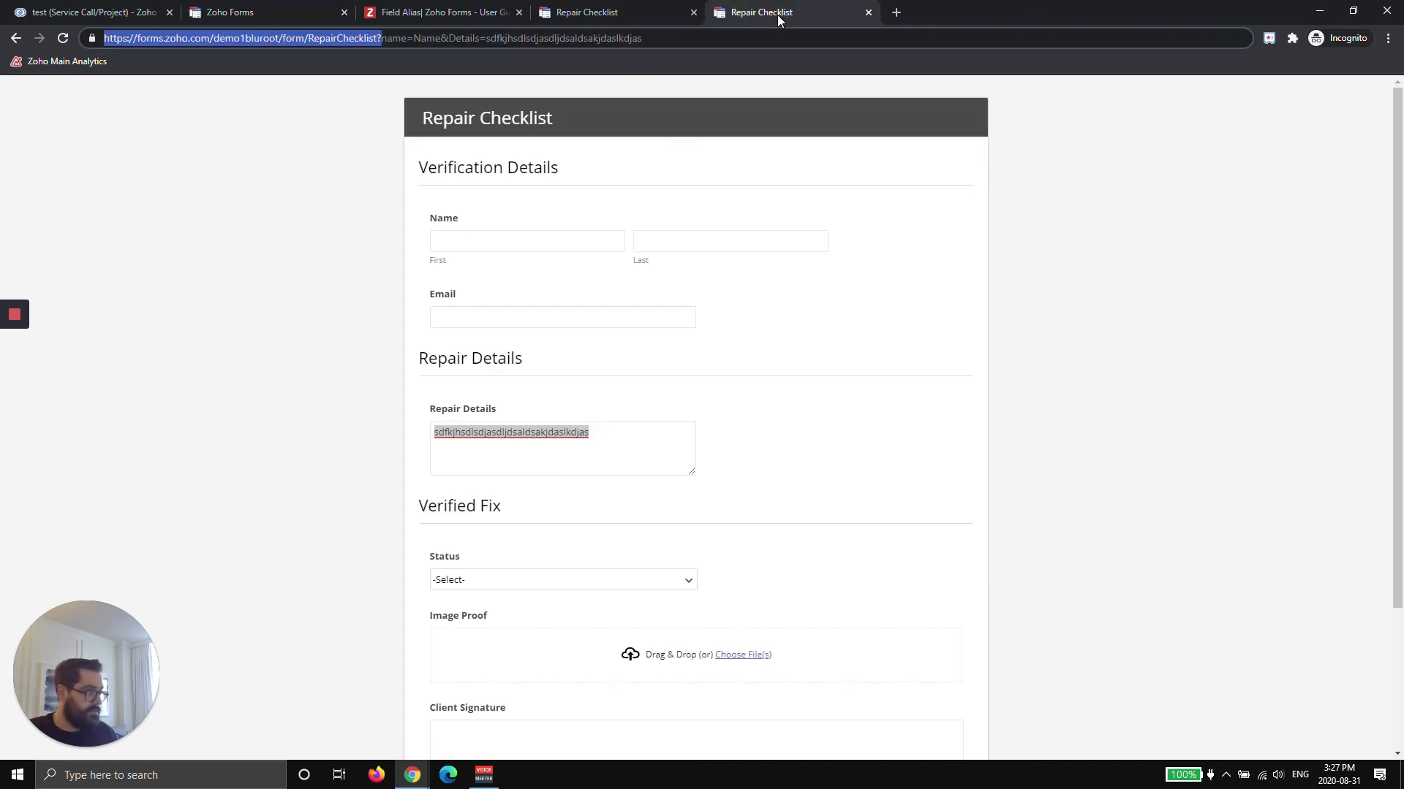
left_click(402, 12)
left_click(217, 14)
left_click(94, 12)
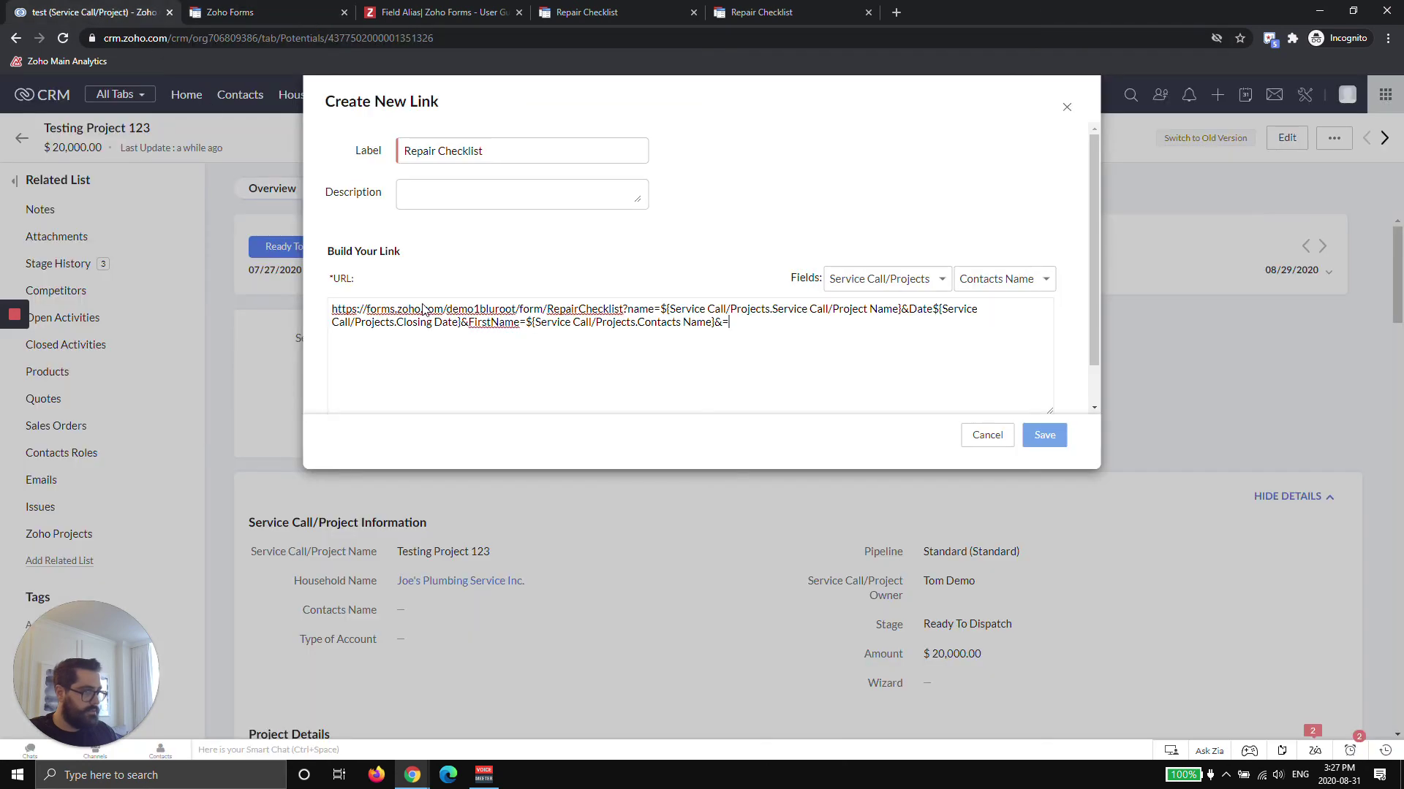
type("Email")
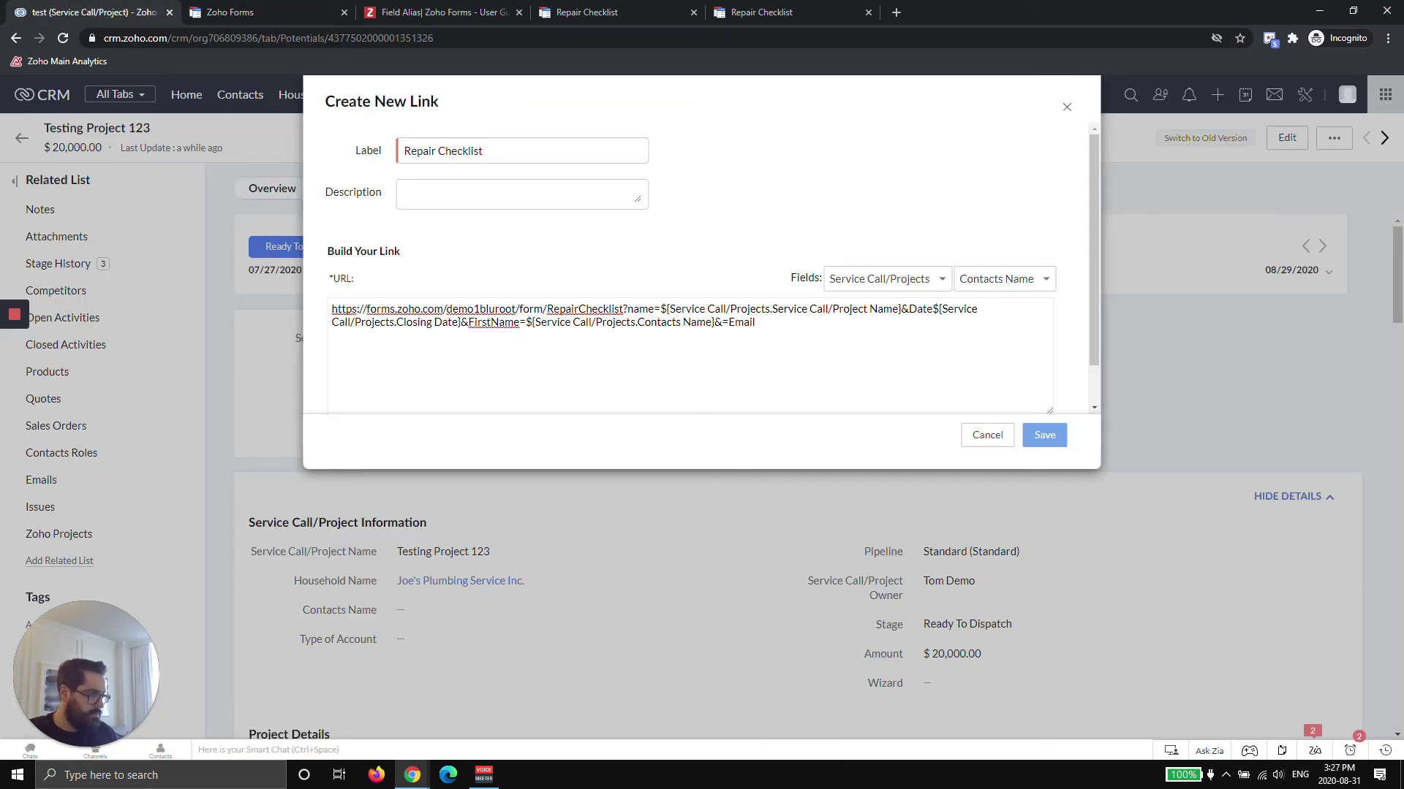
key("BackSpace")
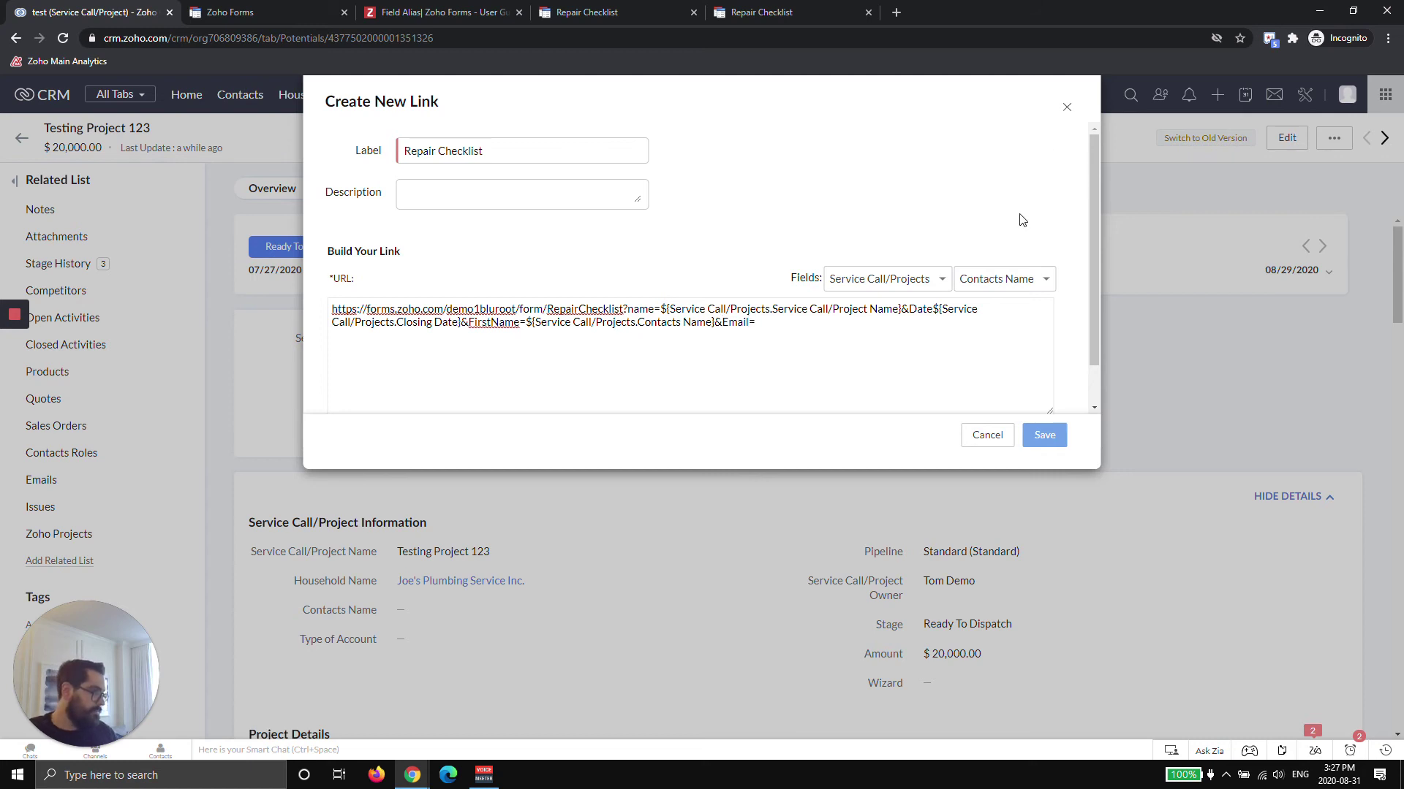
Step: Replace the Email parameter at the end of the URL with the Details alias
left_click(980, 278)
scroll(1031, 380, "down", 2)
scroll(1033, 381, "down", 8)
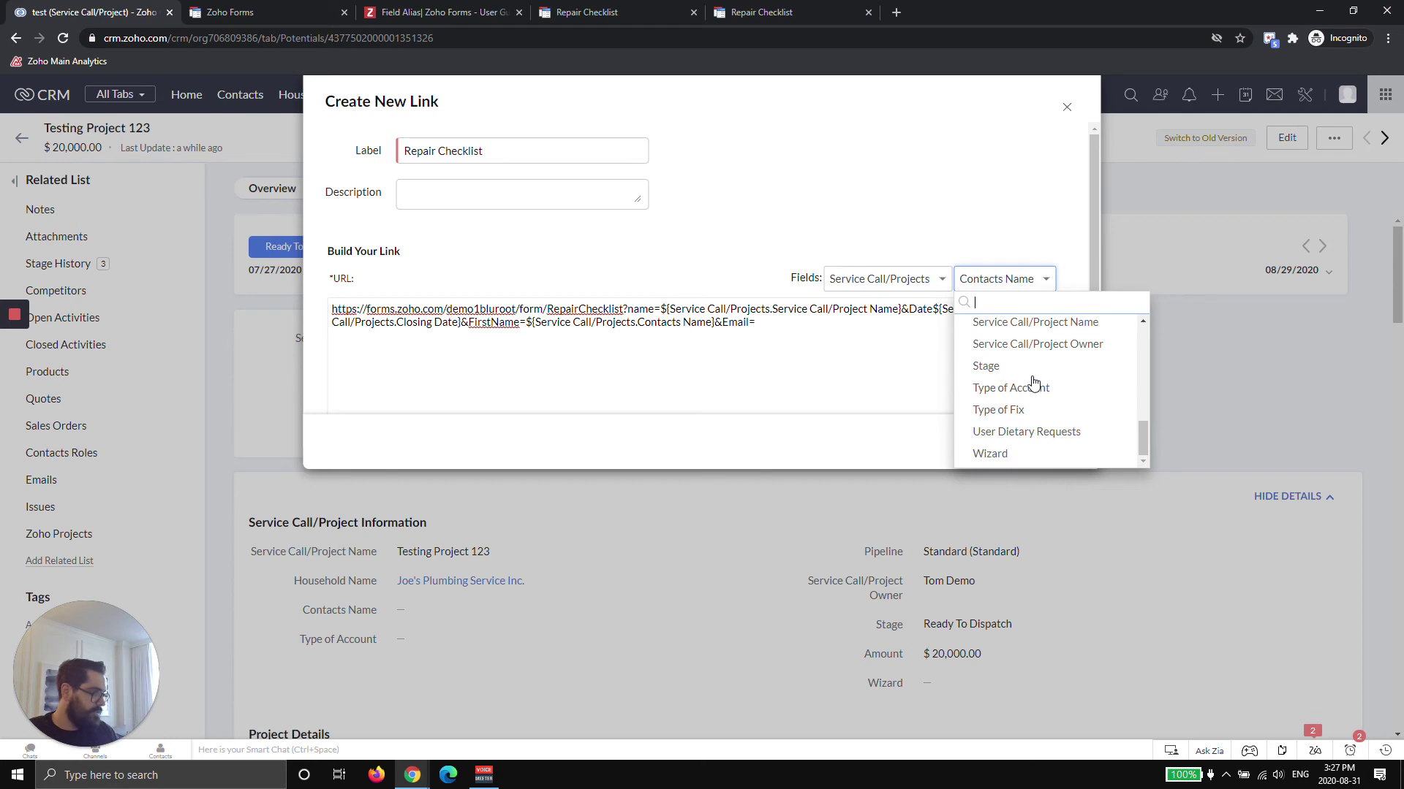
scroll(1033, 382, "up", 10)
left_click(899, 278)
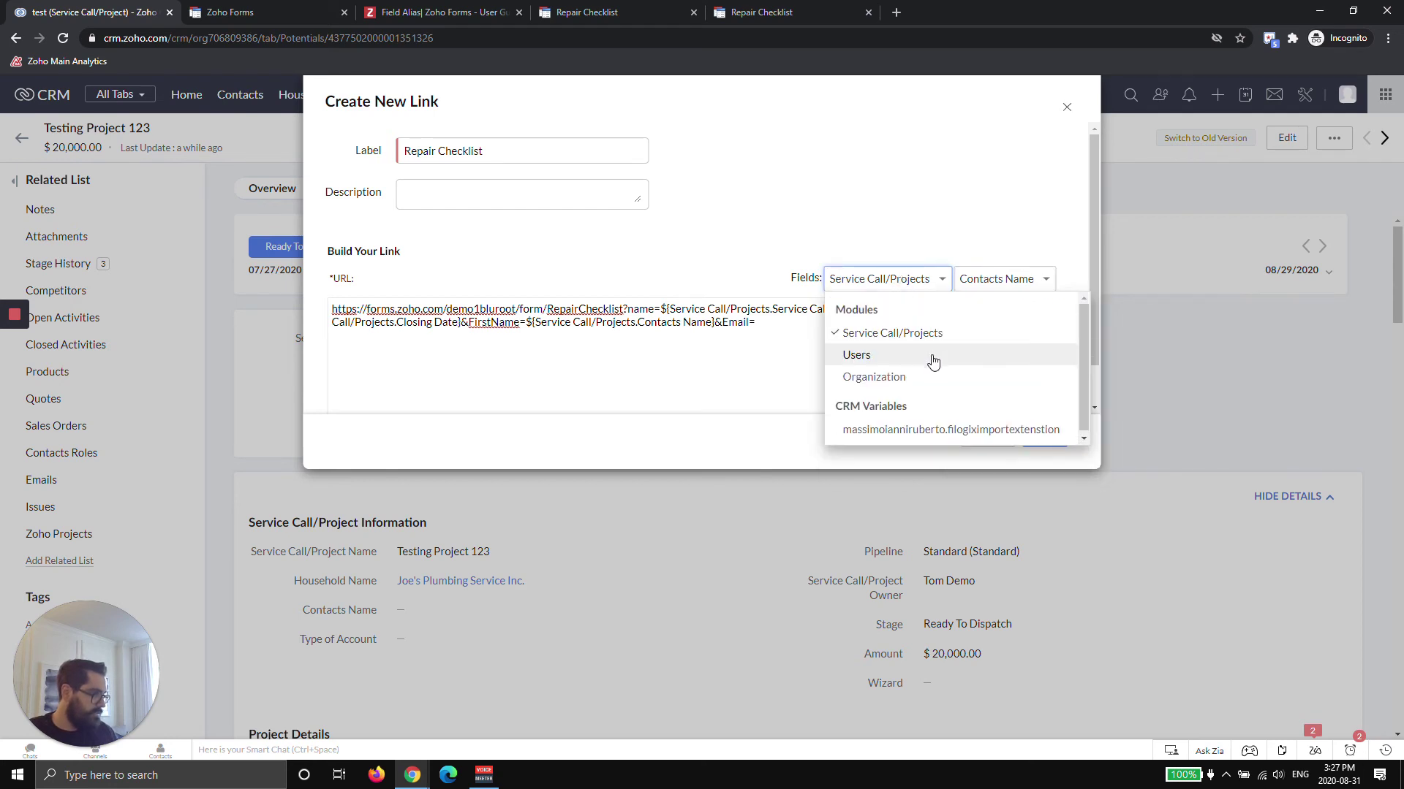
left_click(787, 352)
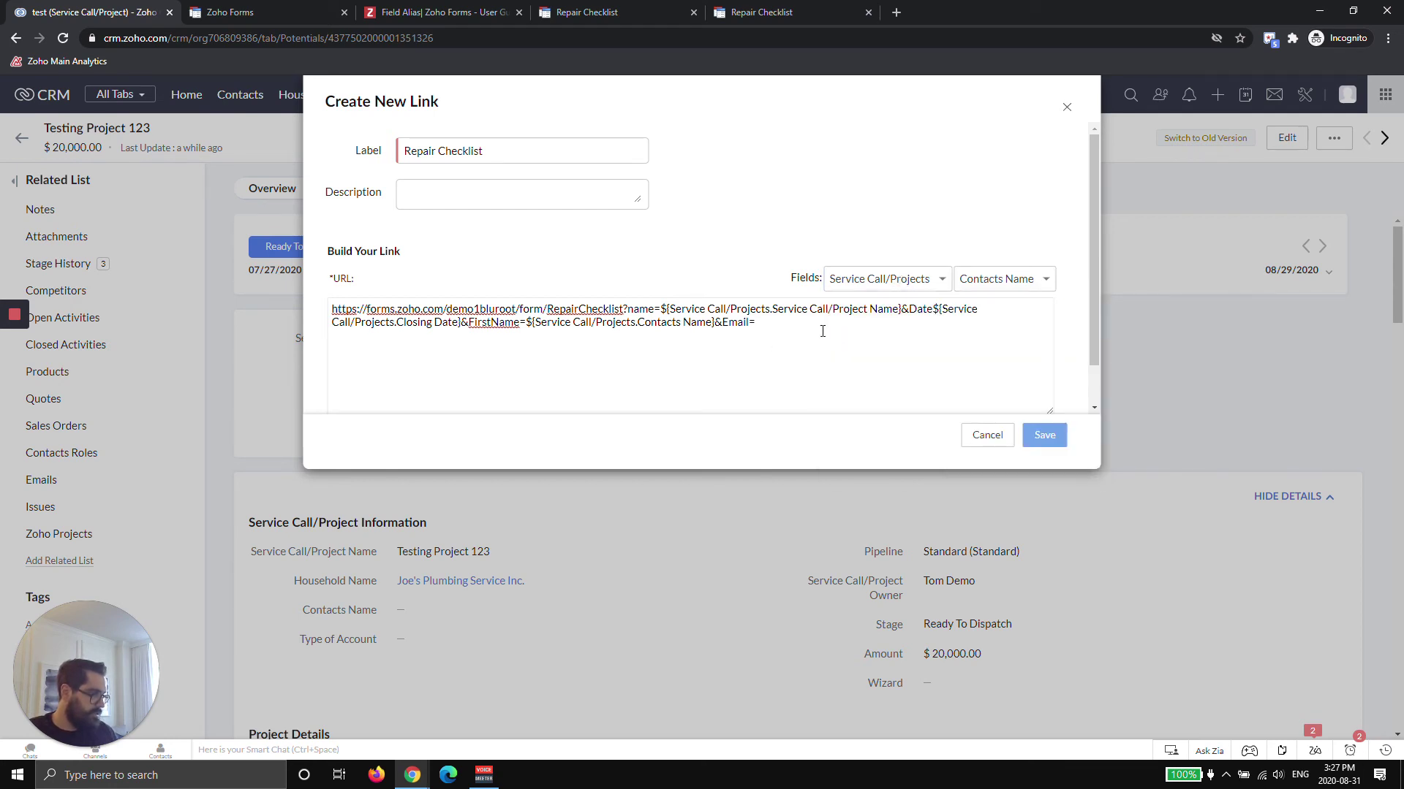
left_click_drag(756, 322, 725, 324)
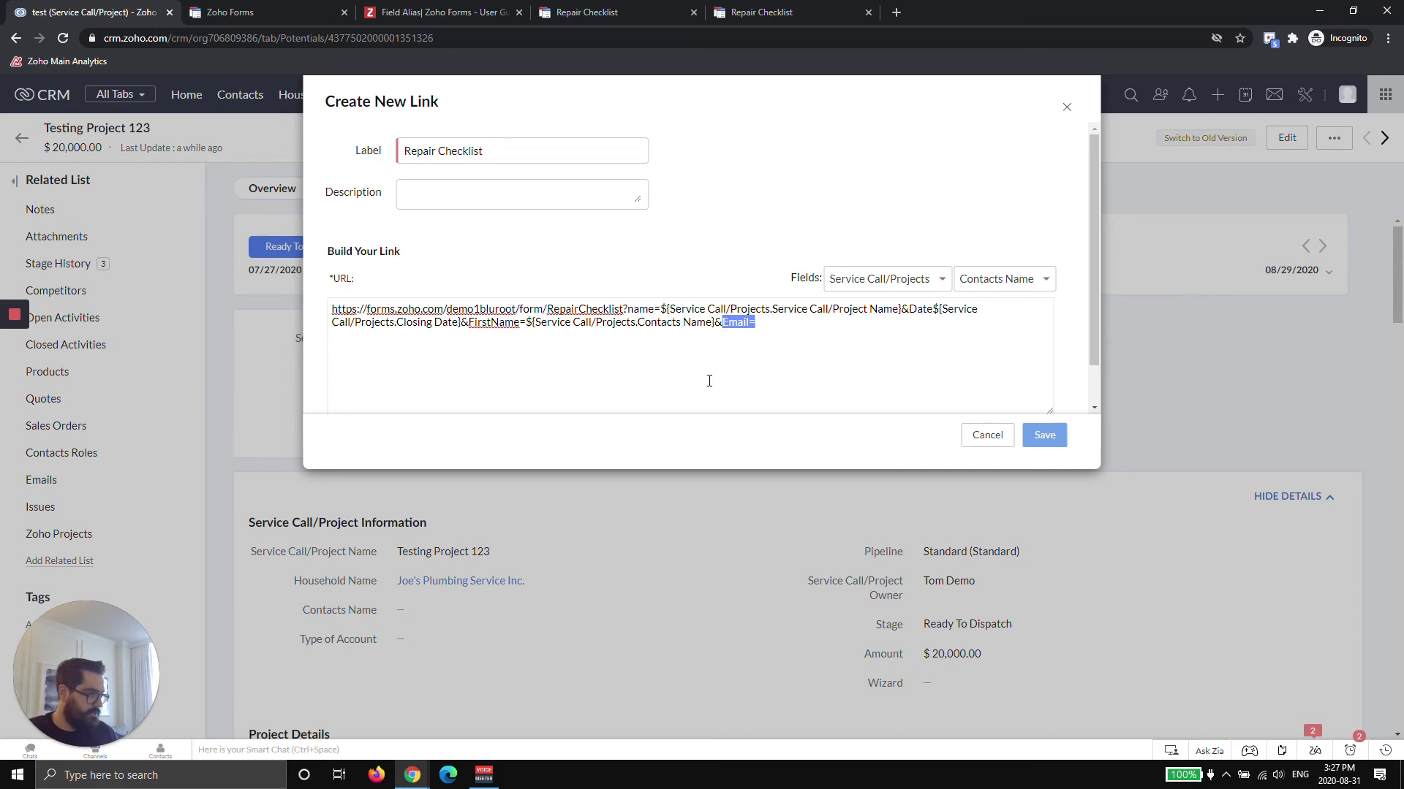
left_click(723, 14)
left_click(230, 19)
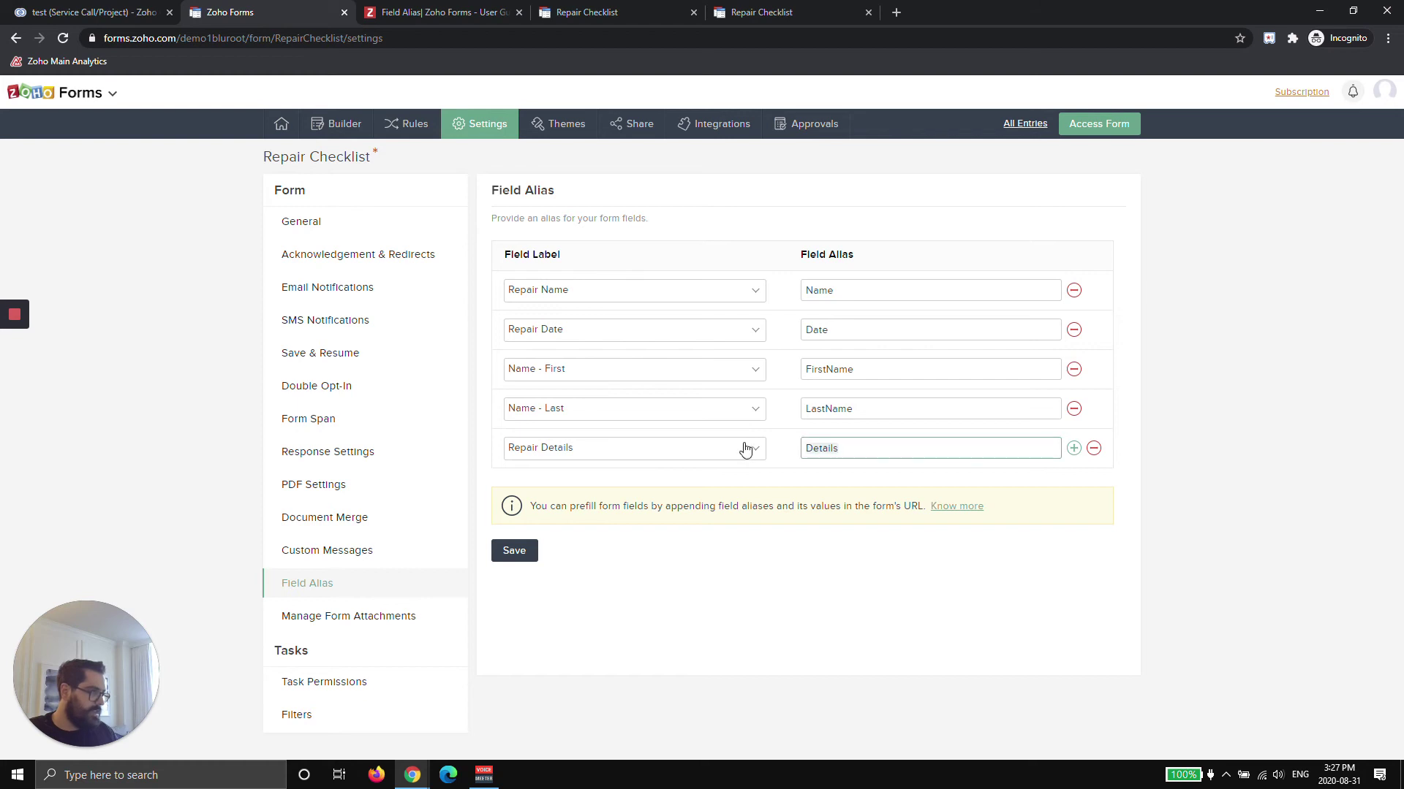
left_click(132, 11)
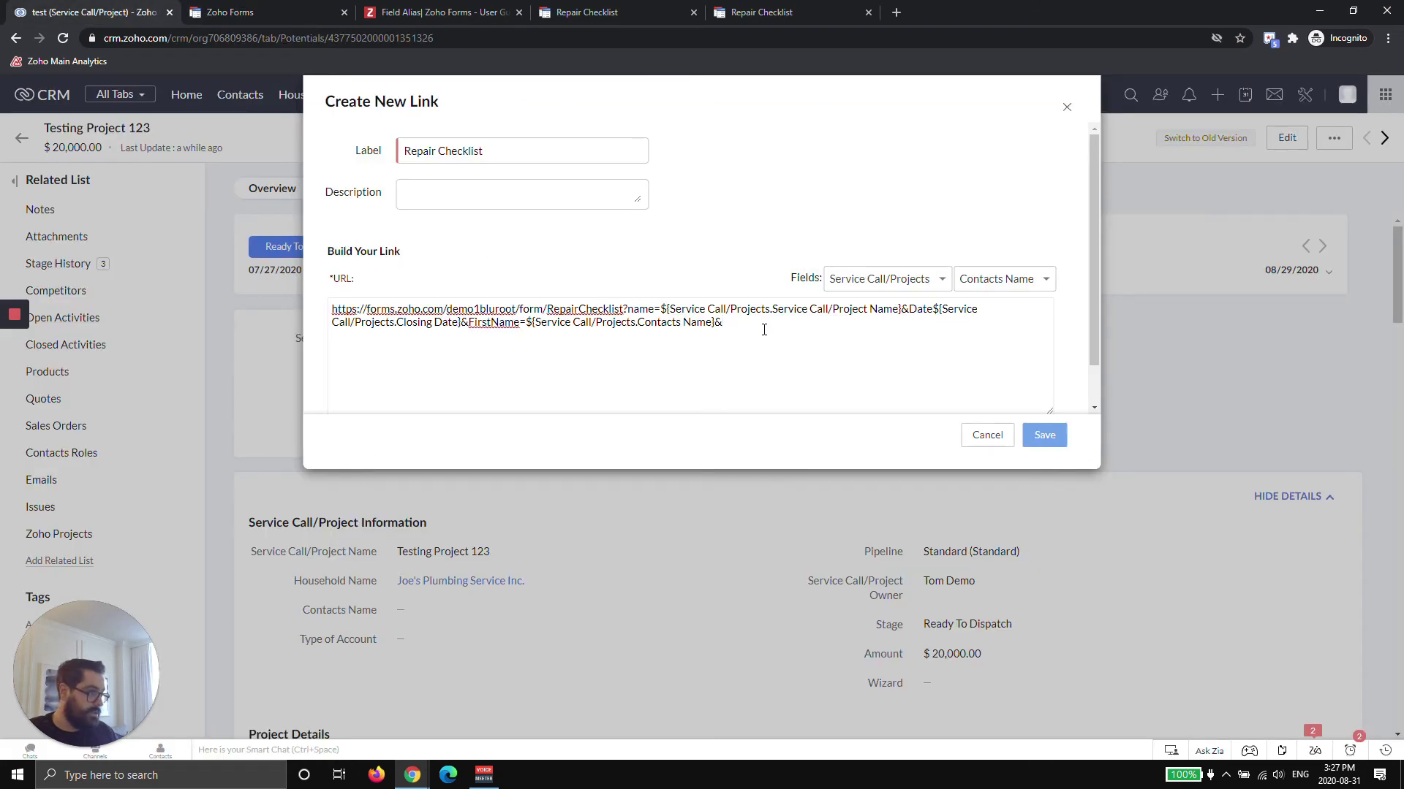
type("Details")
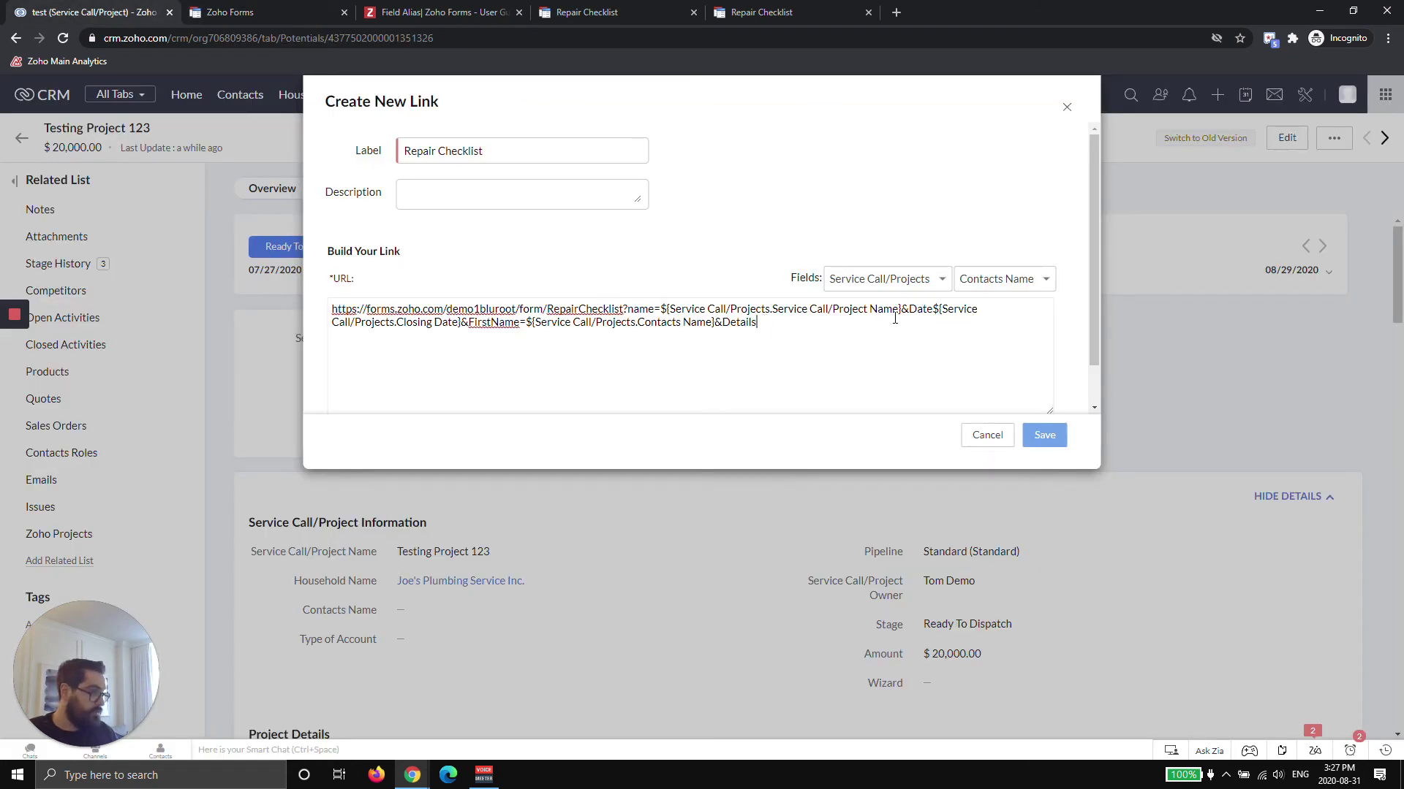
Step: Insert the User Dietary Requests merge field after Details and save the Repair Checklist link
left_click(1002, 279)
scroll(1033, 361, "down", 5)
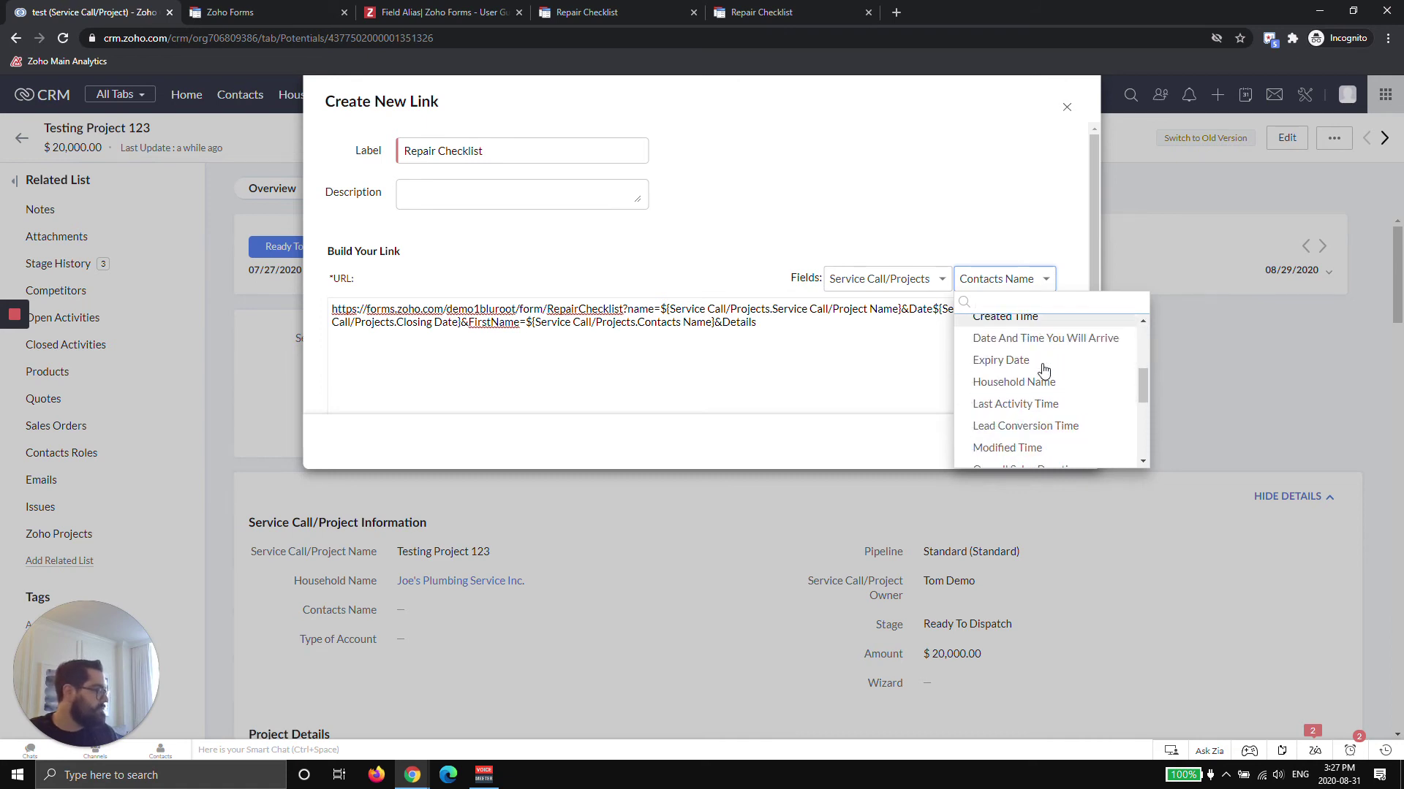
scroll(1049, 395, "down", 5)
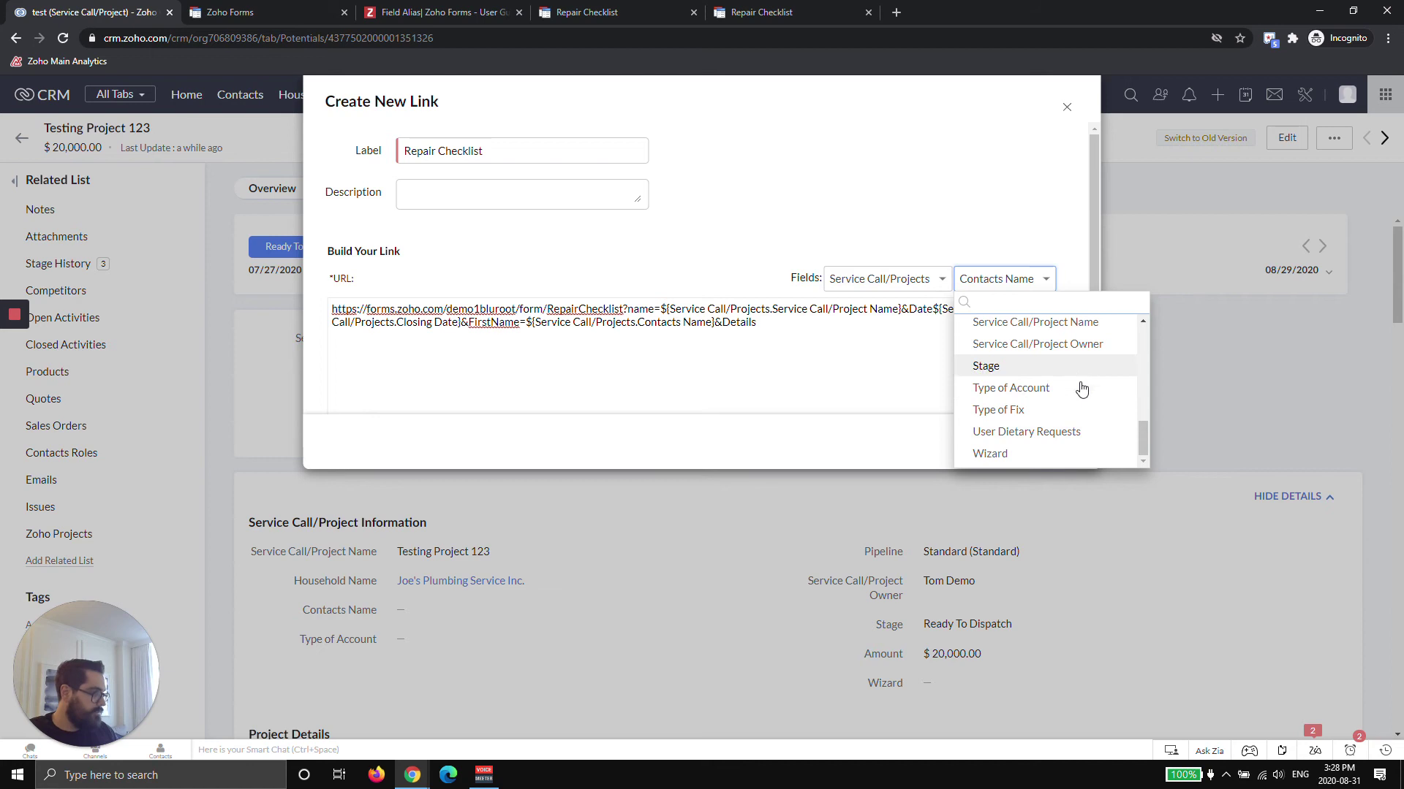
left_click(1065, 433)
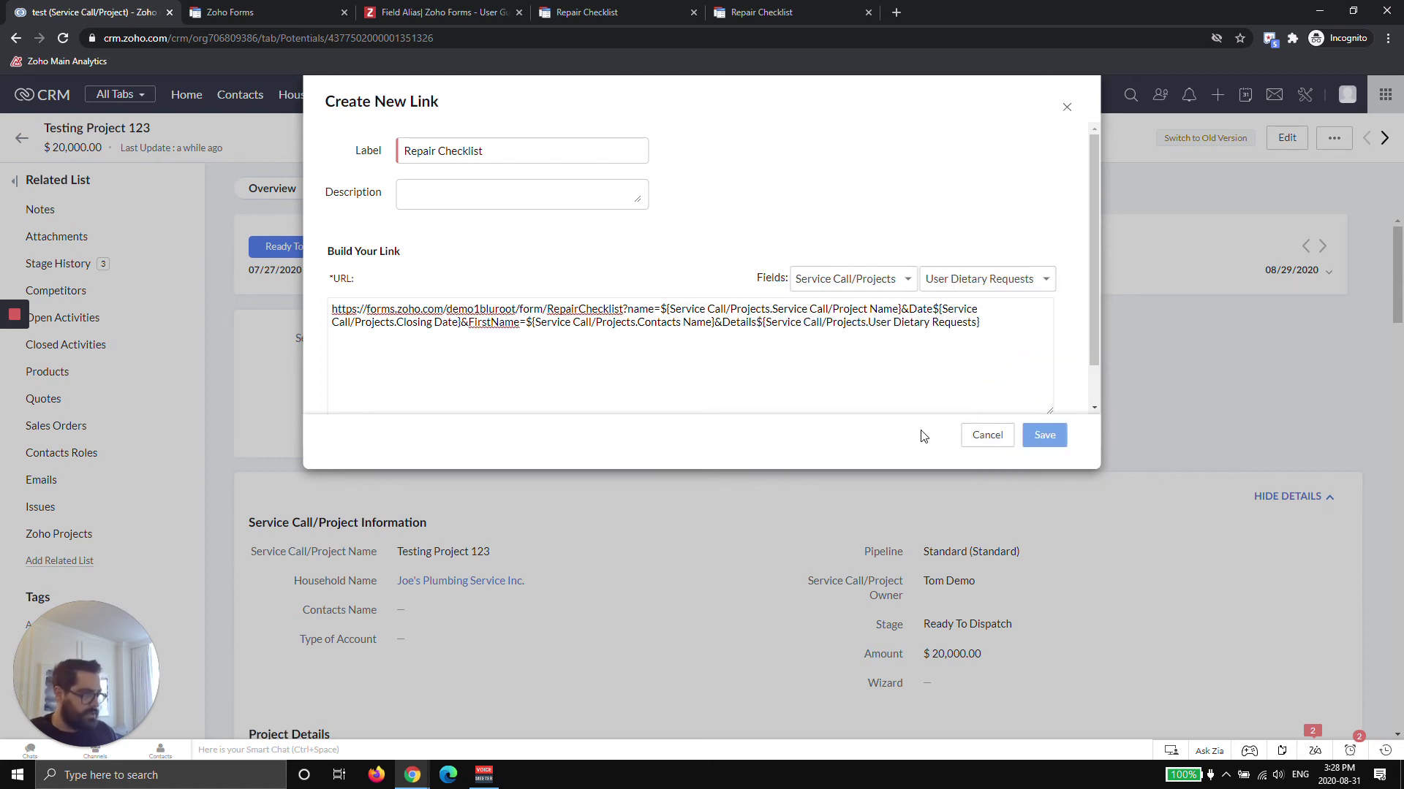
left_click(1055, 439)
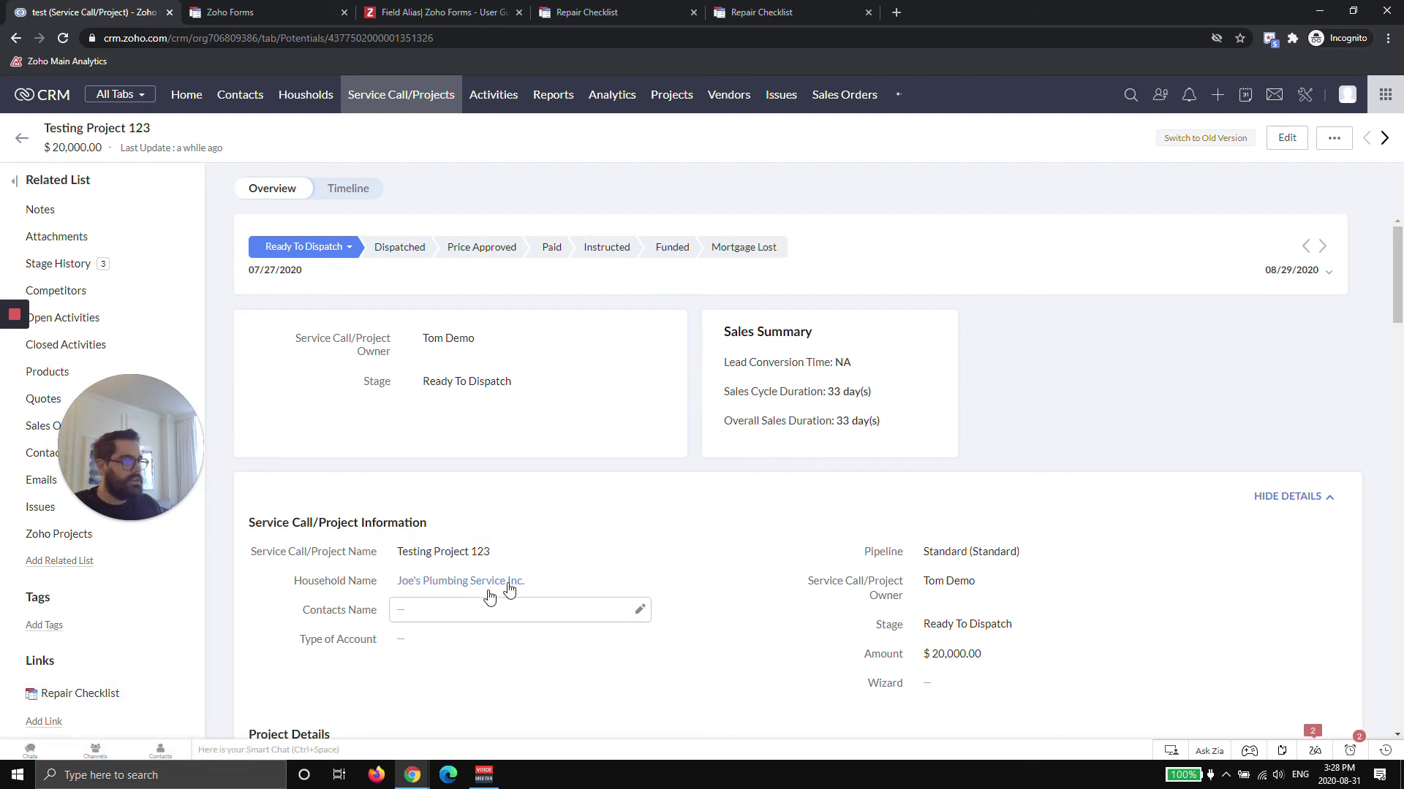
Step: Assign a contact to the project's Contacts Name field
scroll(658, 583, "down", 1)
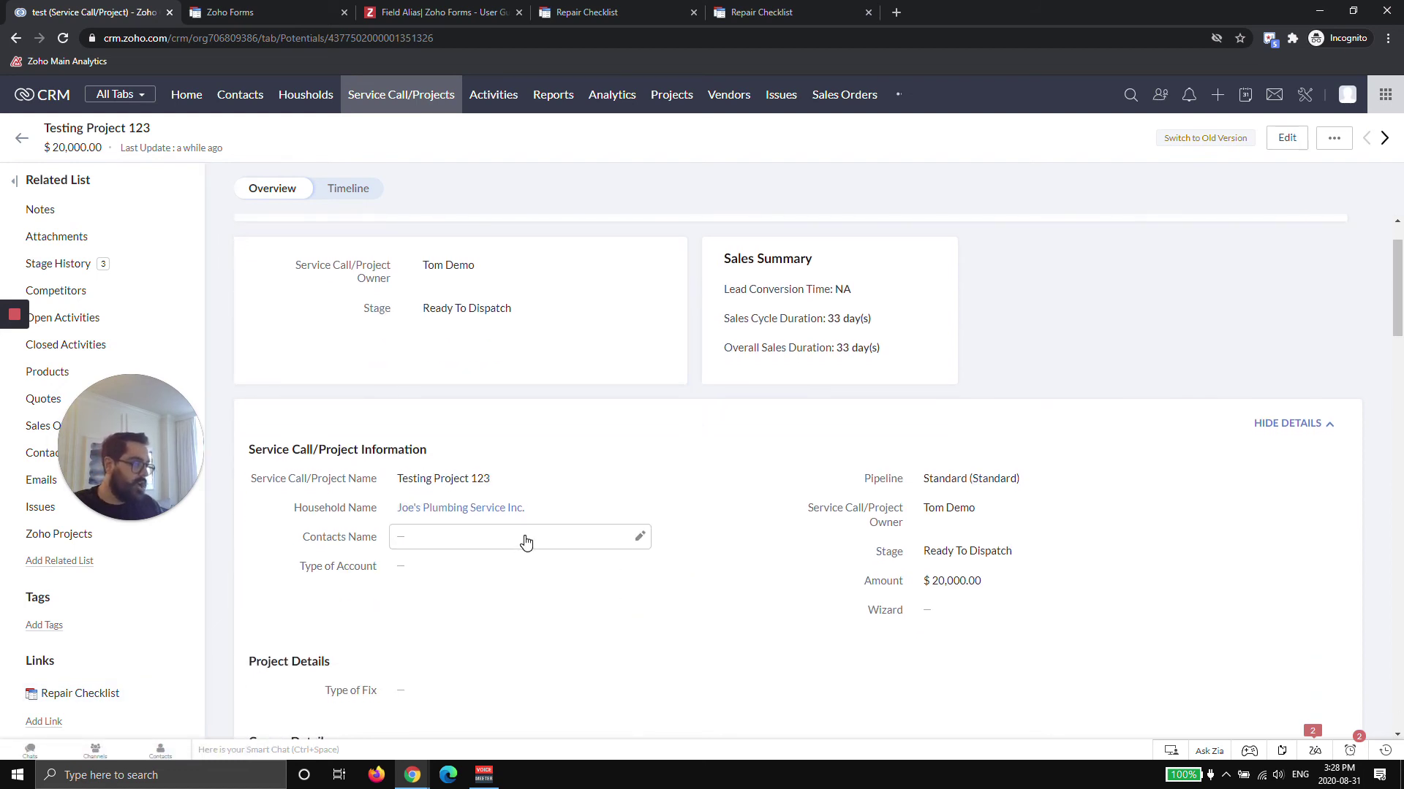
left_click(639, 538)
left_click(497, 574)
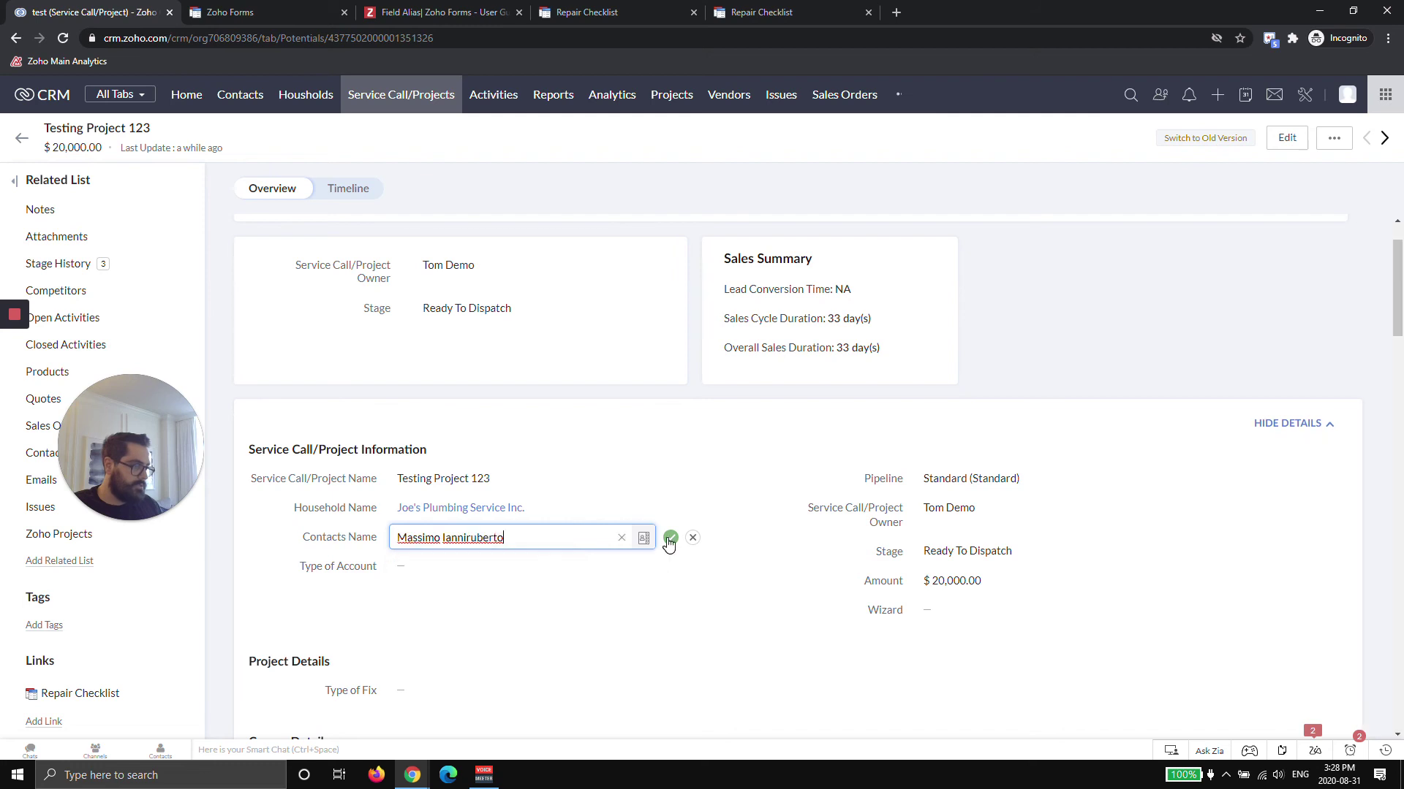
left_click(670, 537)
Step: Enter sample text in User Dietary Requests and save it
scroll(431, 619, "down", 4)
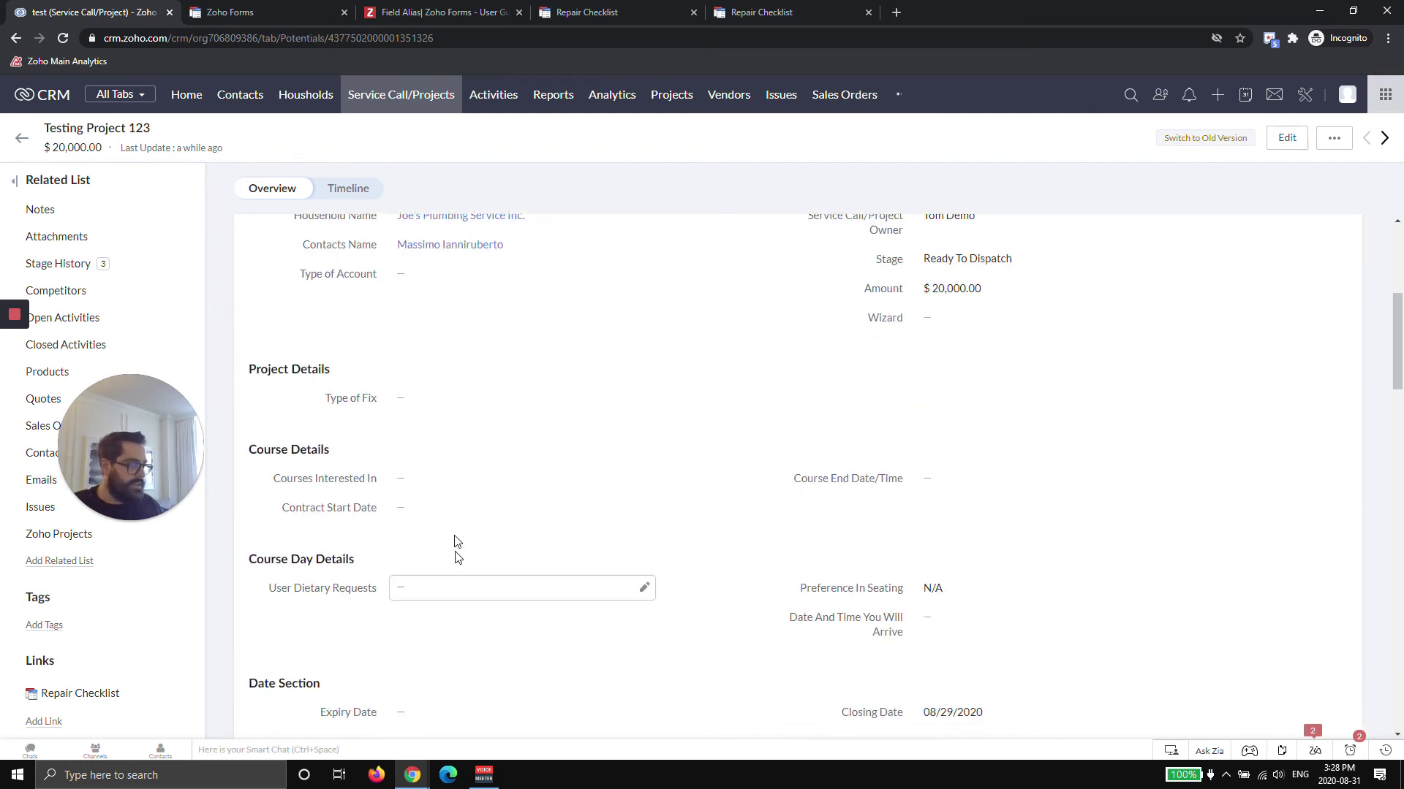
left_click(444, 598)
type("sdlkjdasladksj")
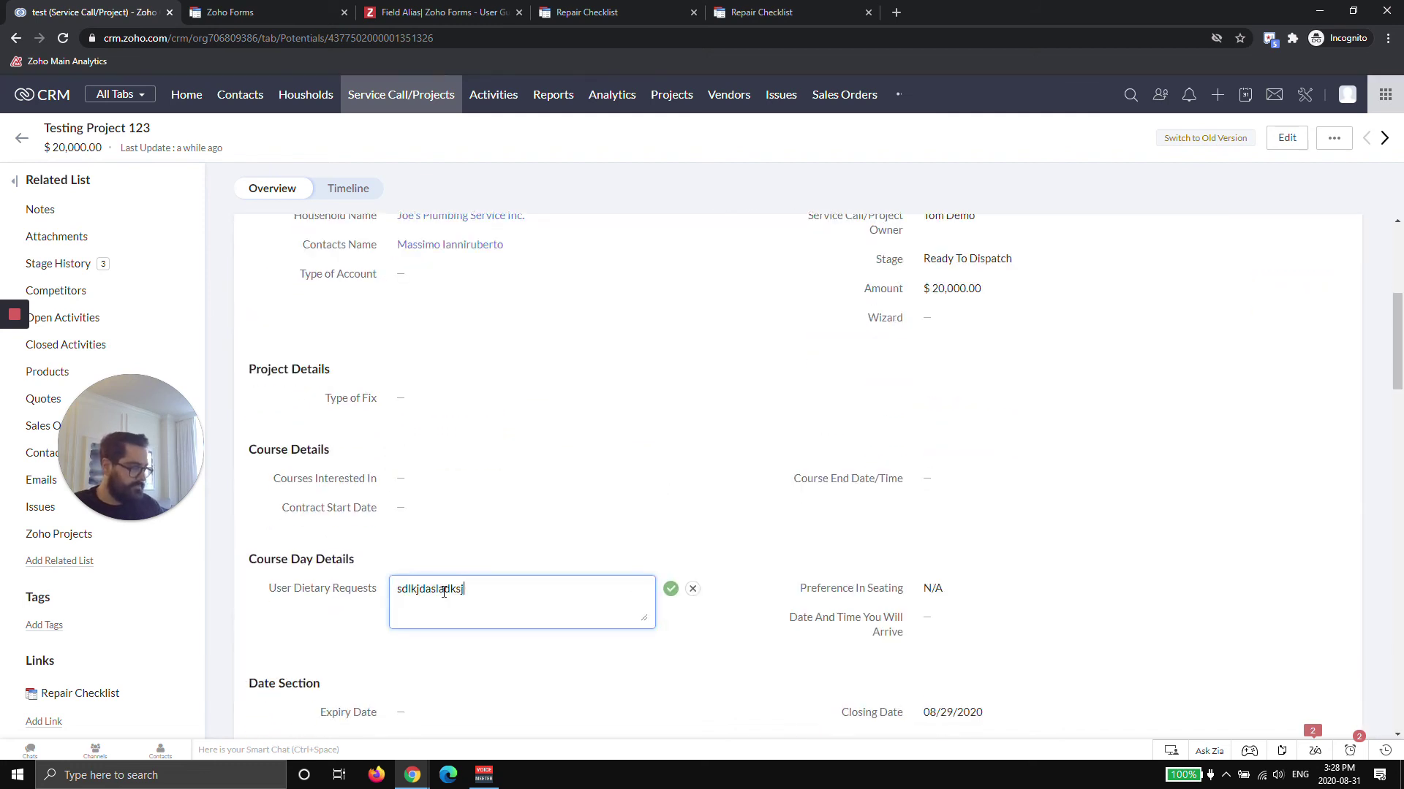
type("dslkjdaslkdsajldaskjdaslkjdaslkj")
key("Return")
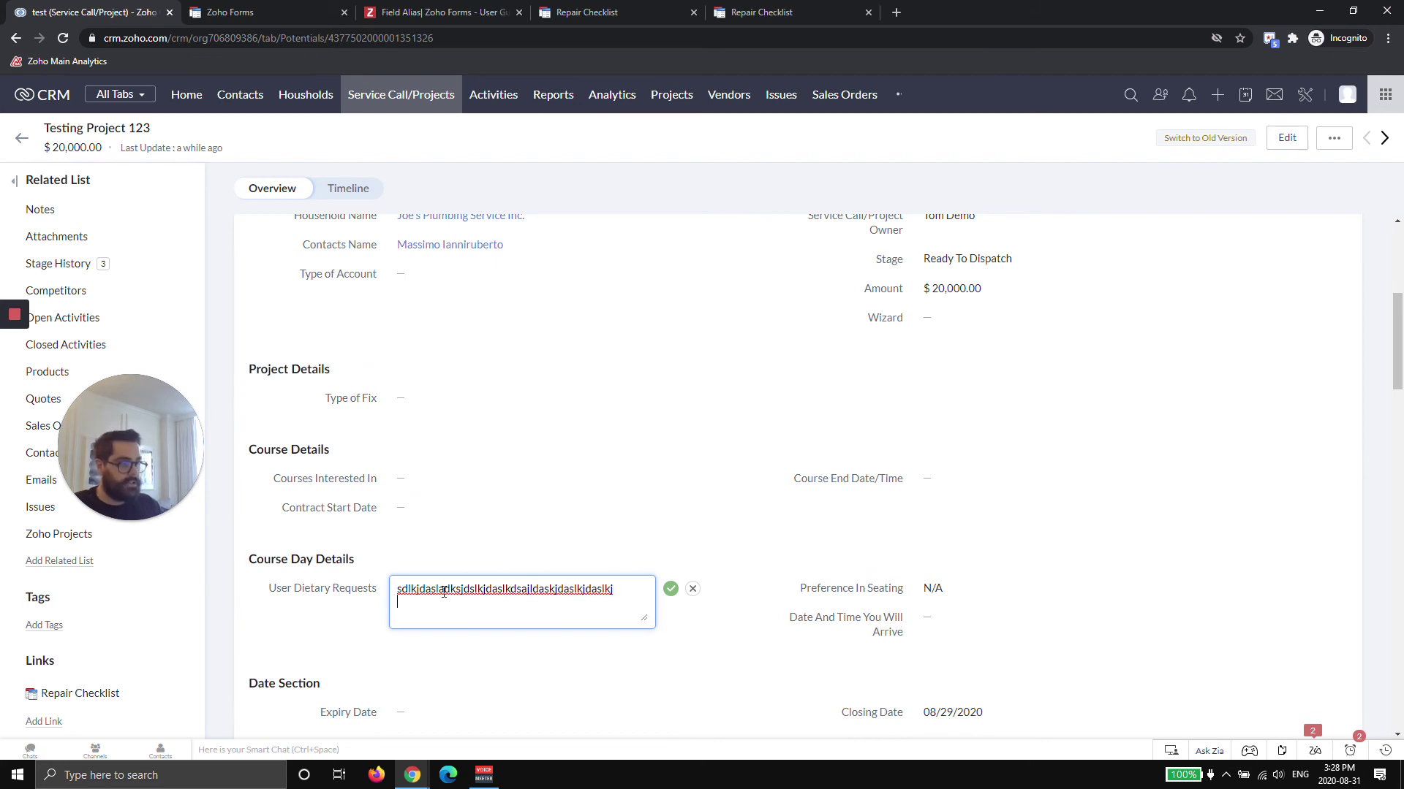
left_click(671, 589)
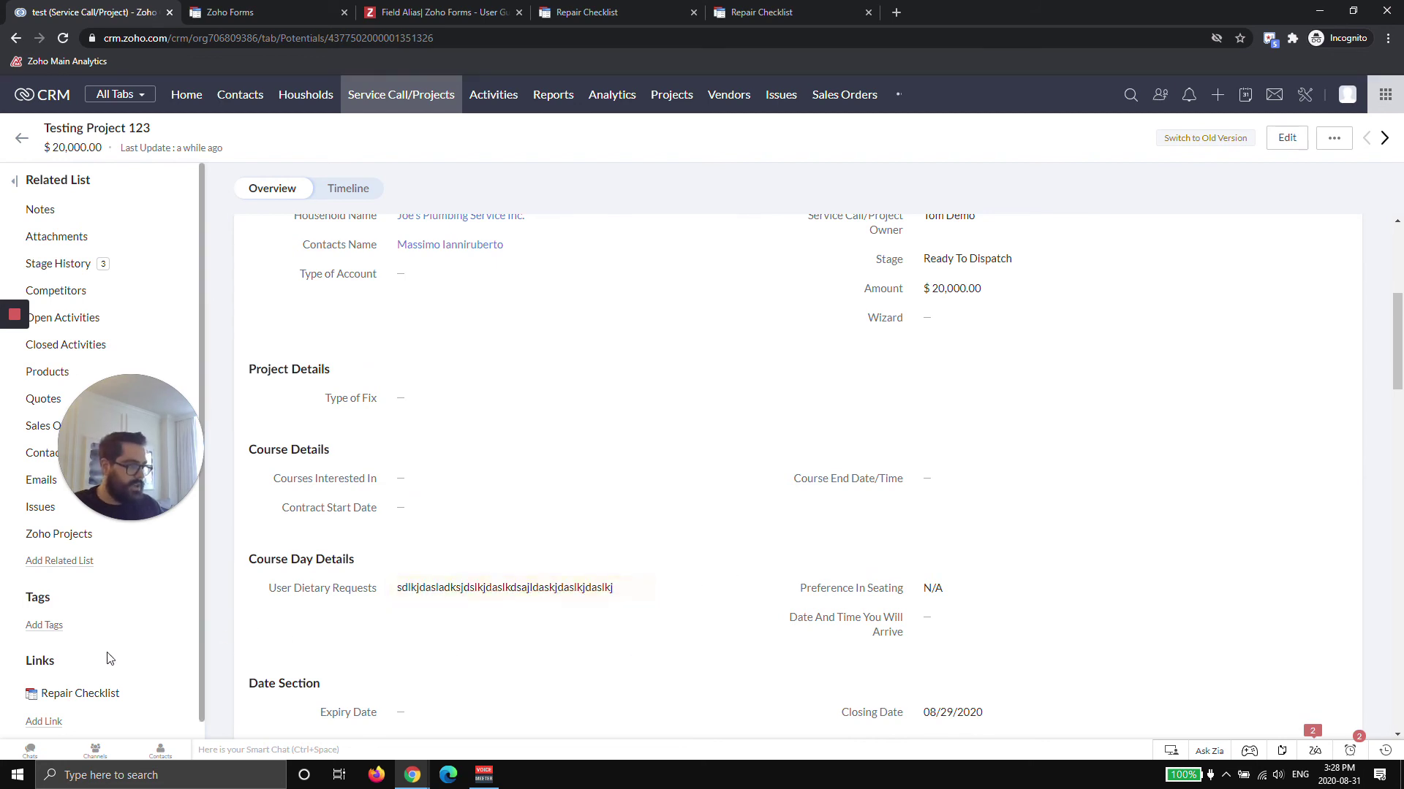
Step: Open the Repair Checklist link, verify the prefilled first name, and inspect the URL's Details parameter
left_click(79, 695)
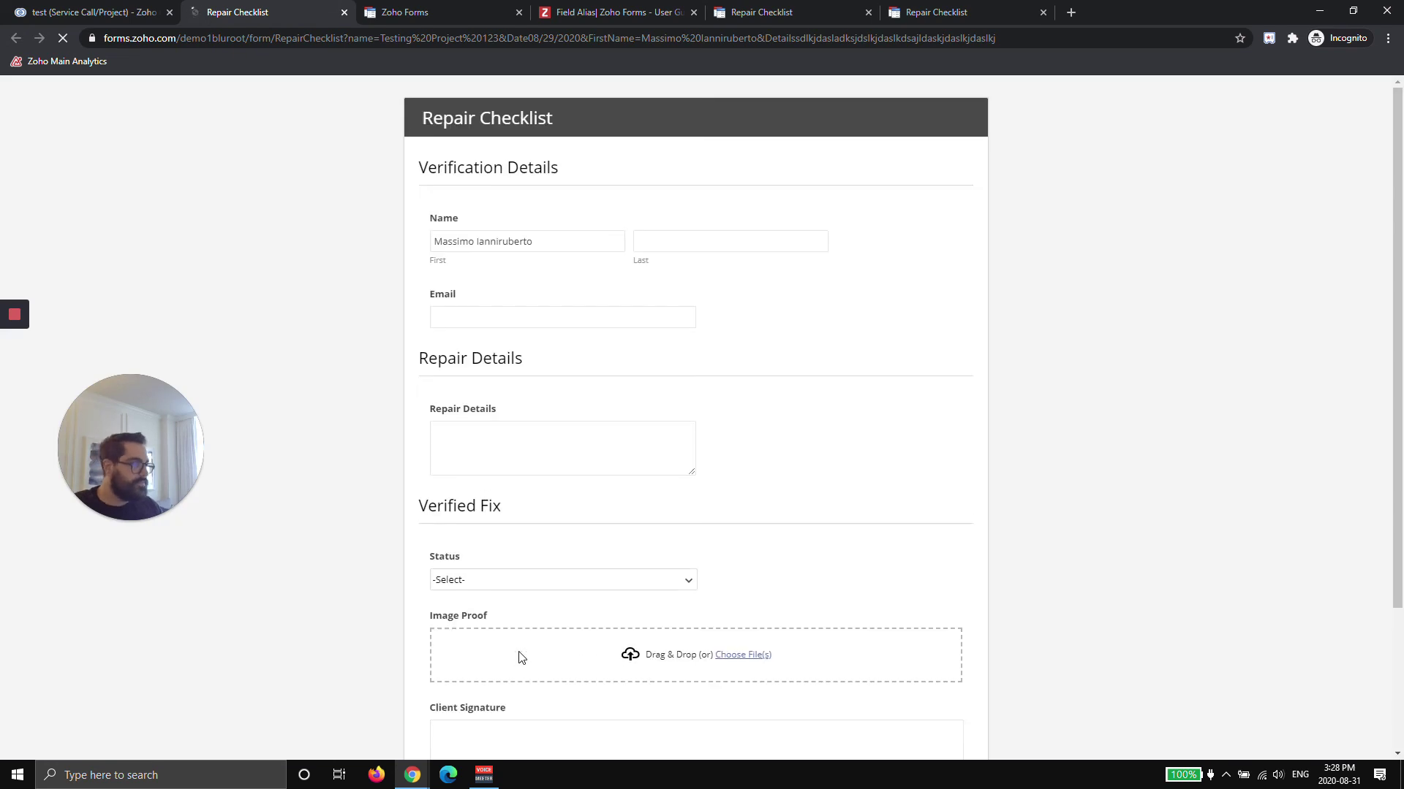
triple_click(542, 244)
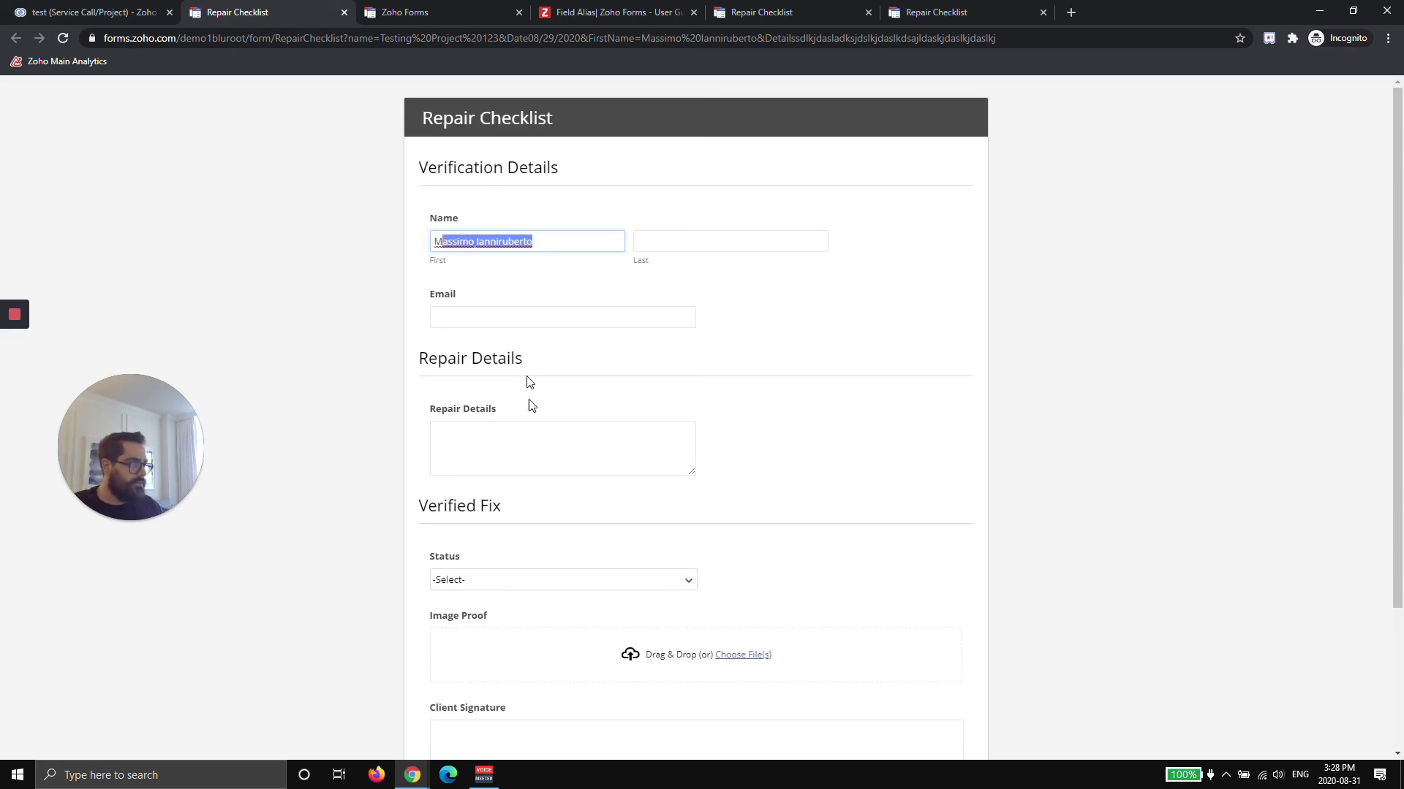
left_click(494, 472)
scroll(493, 526, "down", 3)
scroll(511, 564, "up", 3)
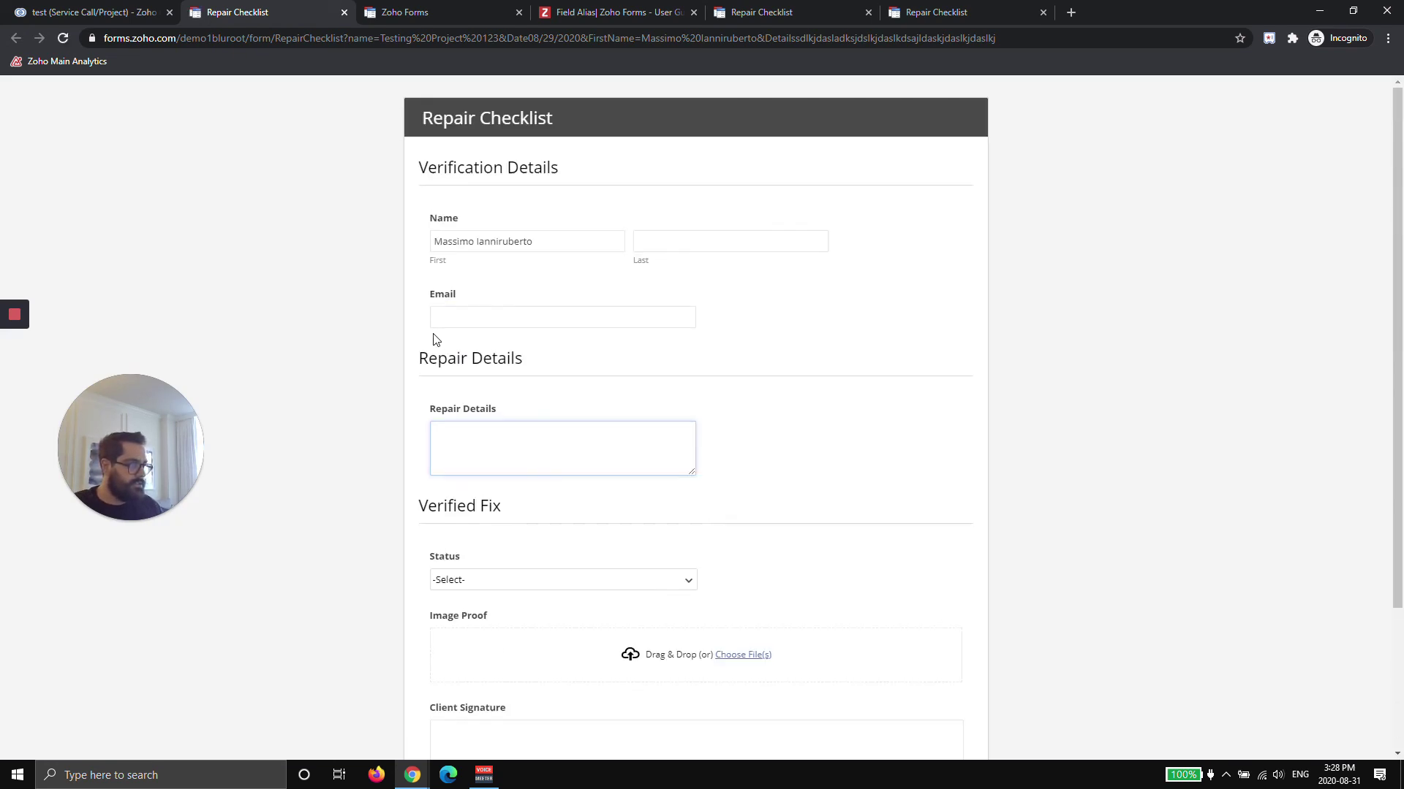
left_click(684, 44)
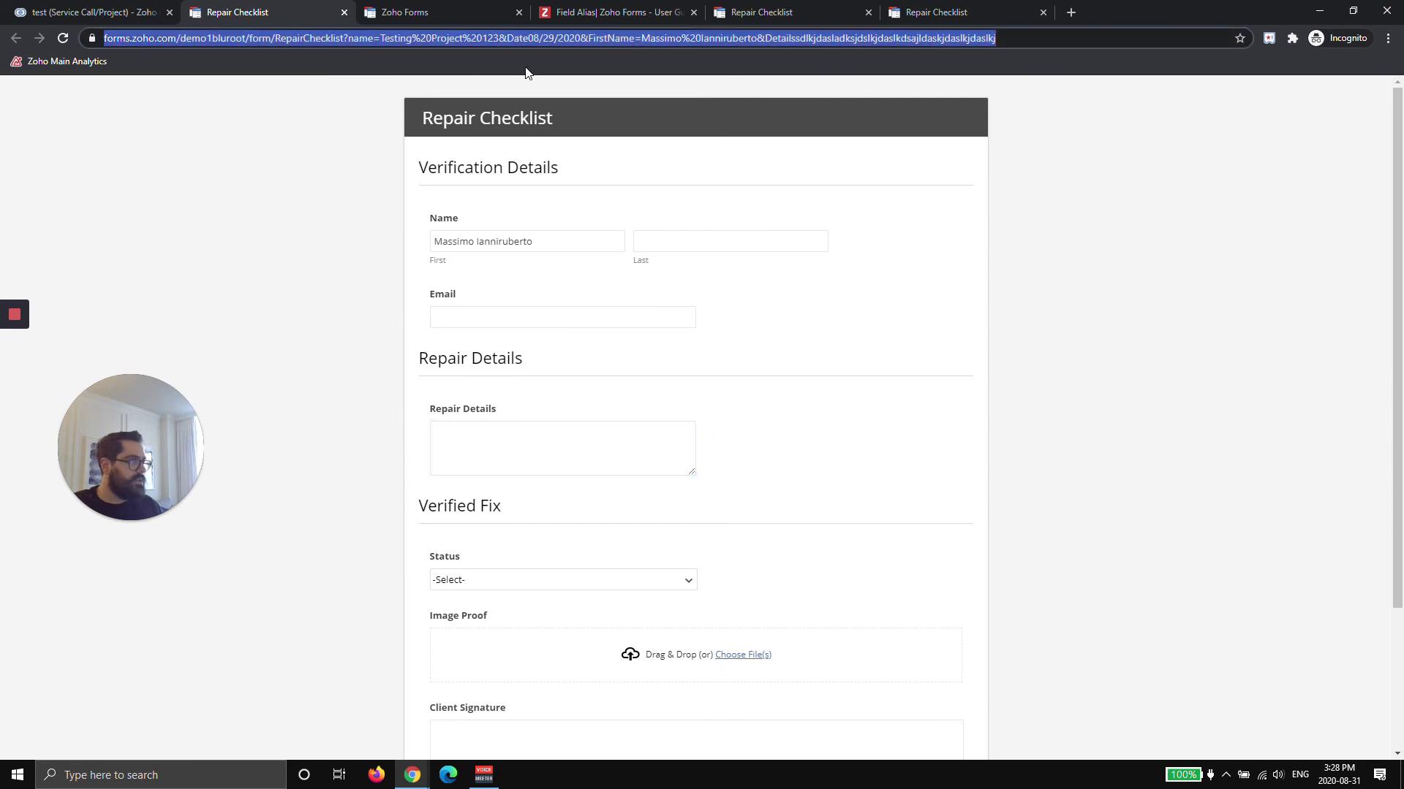
left_click(780, 40)
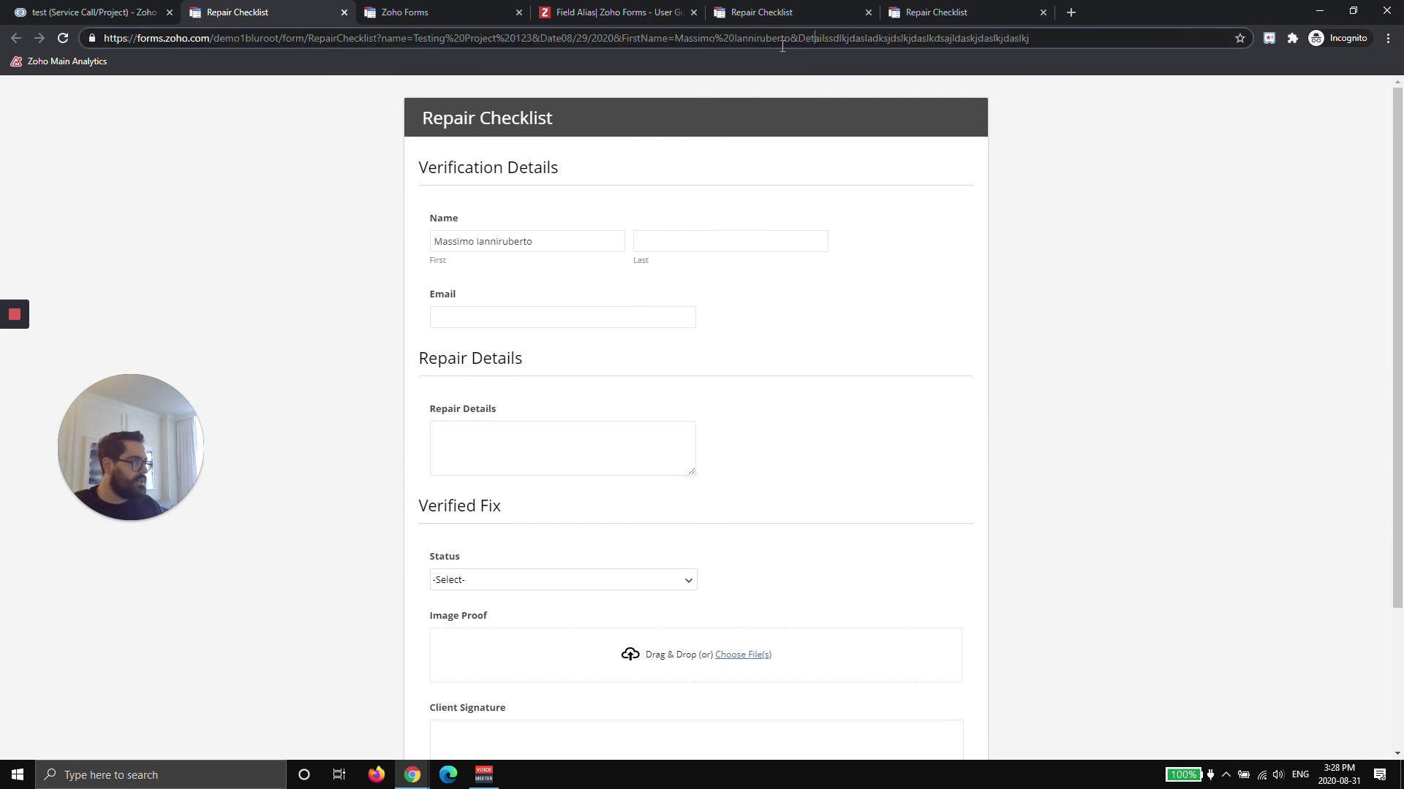
double_click(837, 40)
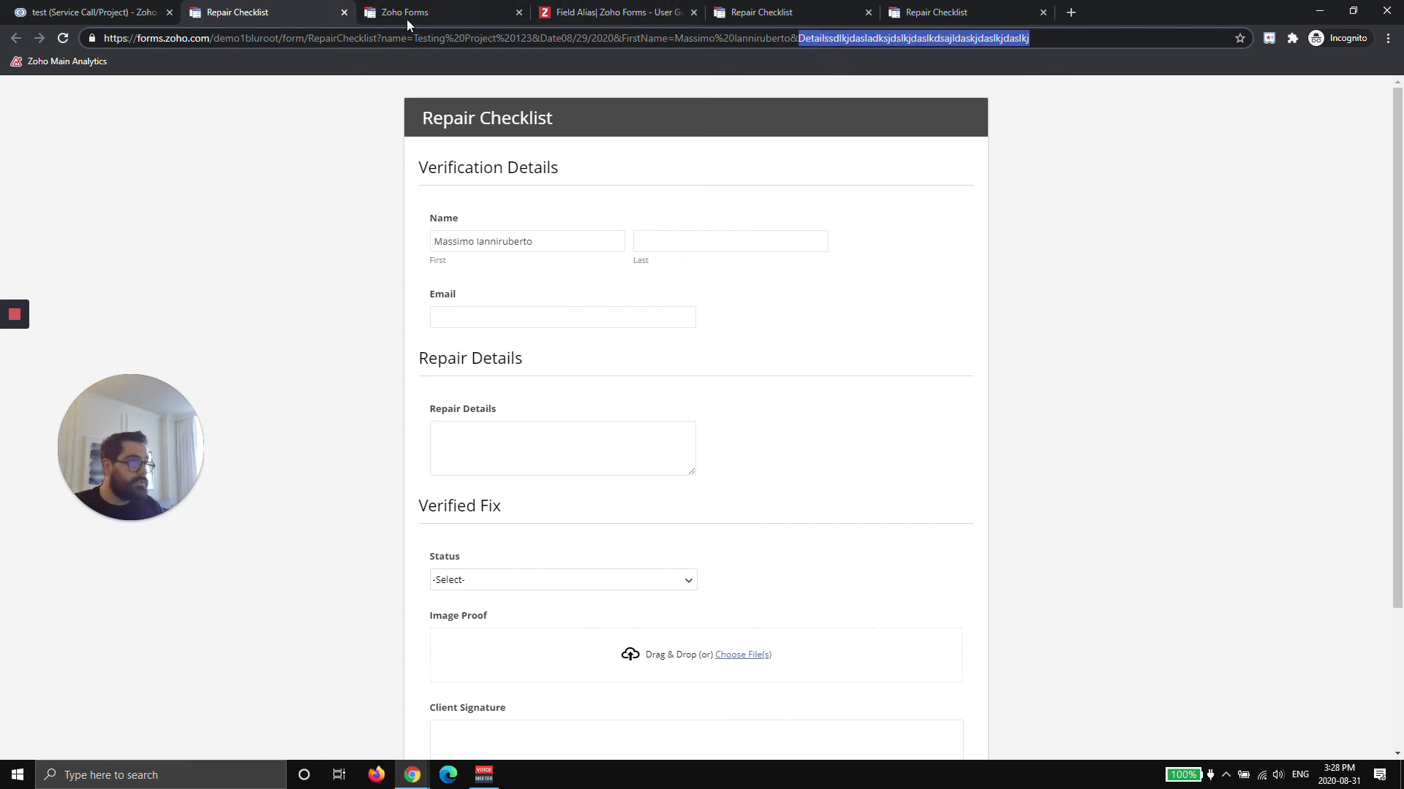
left_click(126, 14)
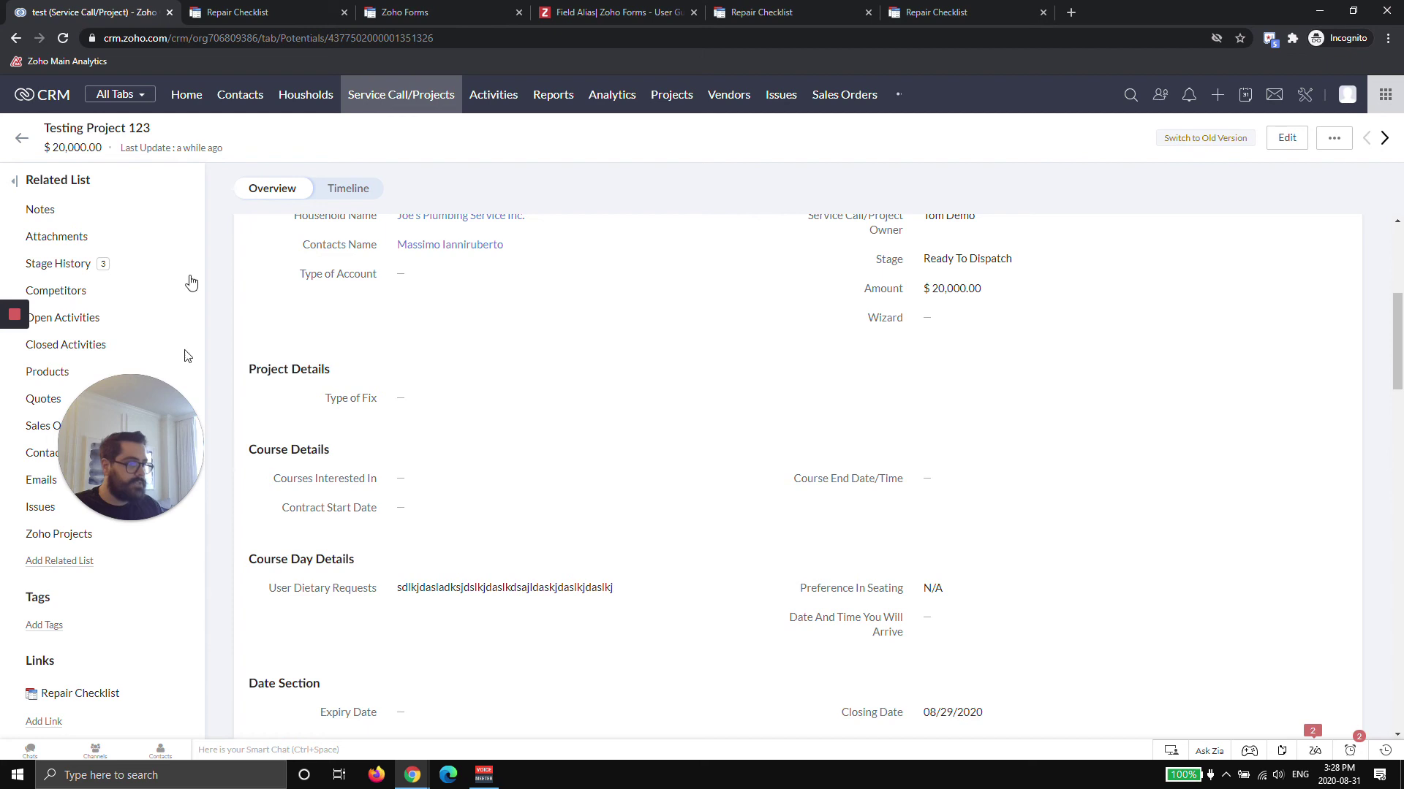
Step: Open the Repair Checklist link for editing under Service Call/Projects Links and Buttons settings
left_click(106, 700)
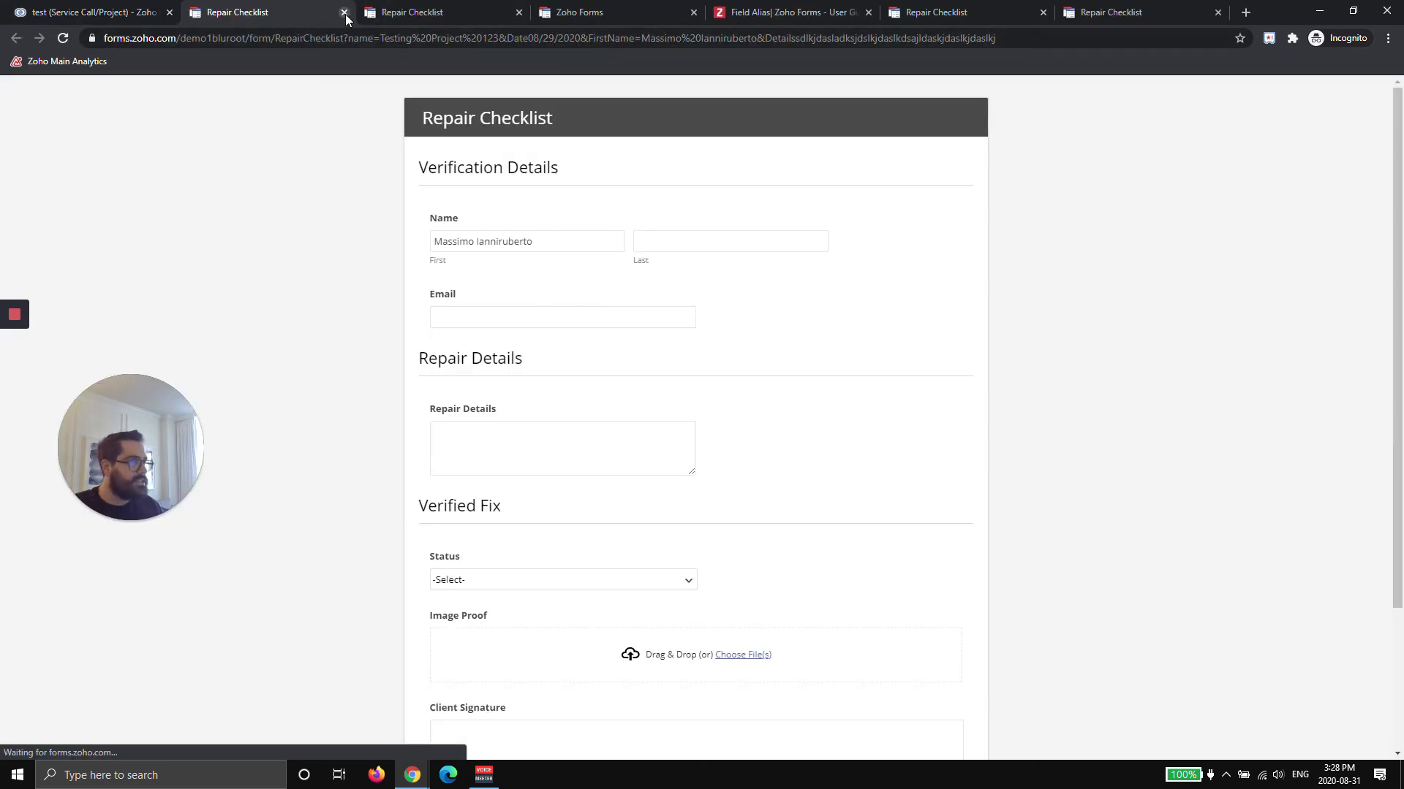
left_click(345, 13)
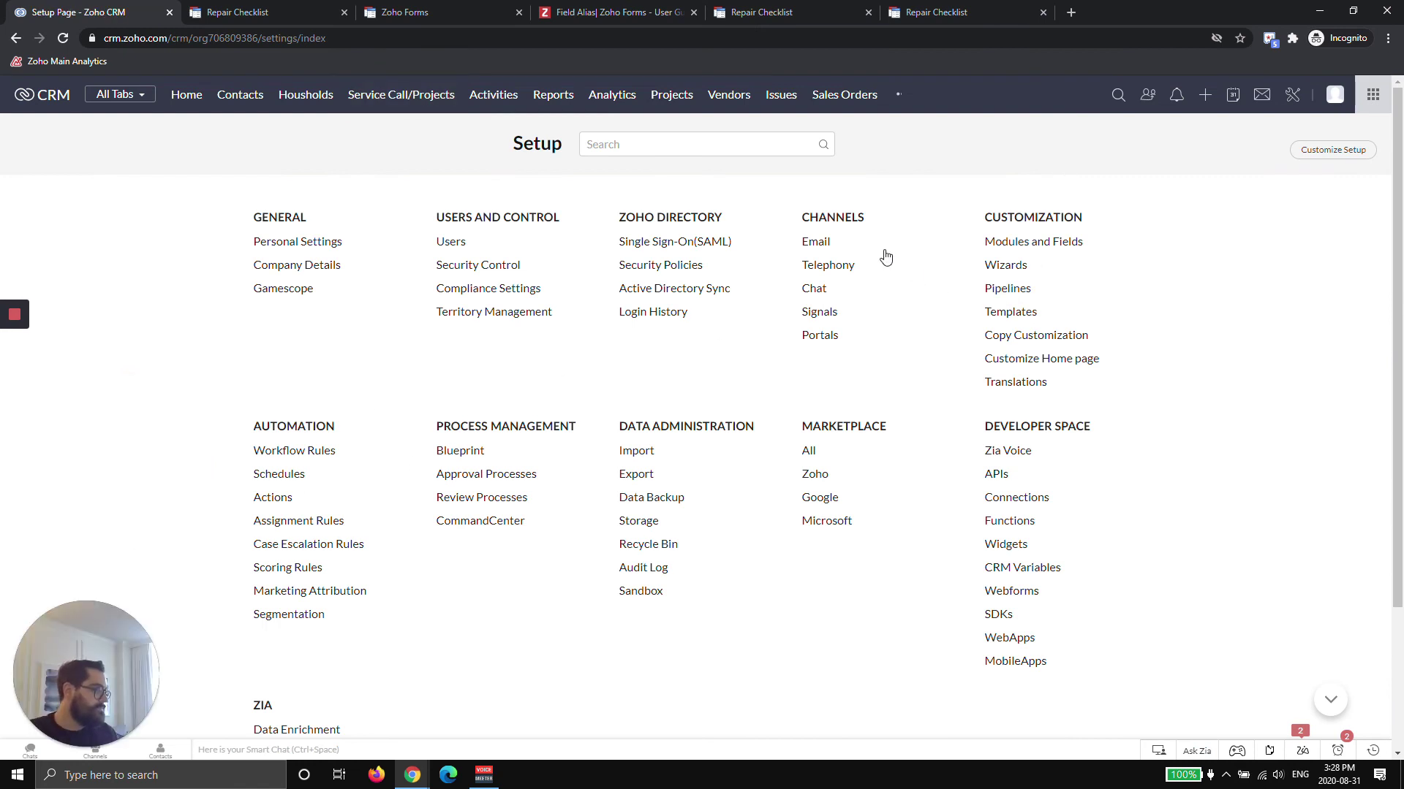
left_click(1062, 242)
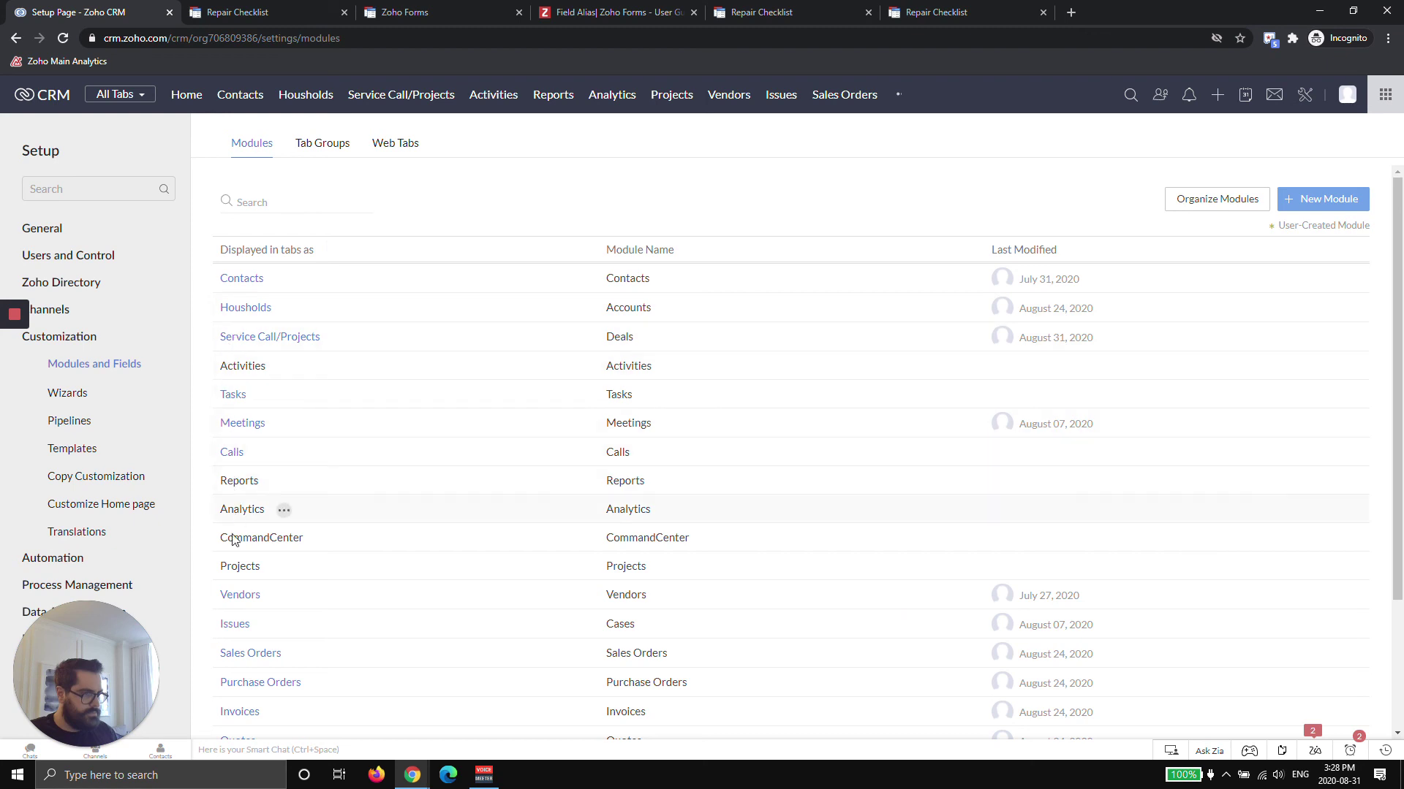
left_click(245, 344)
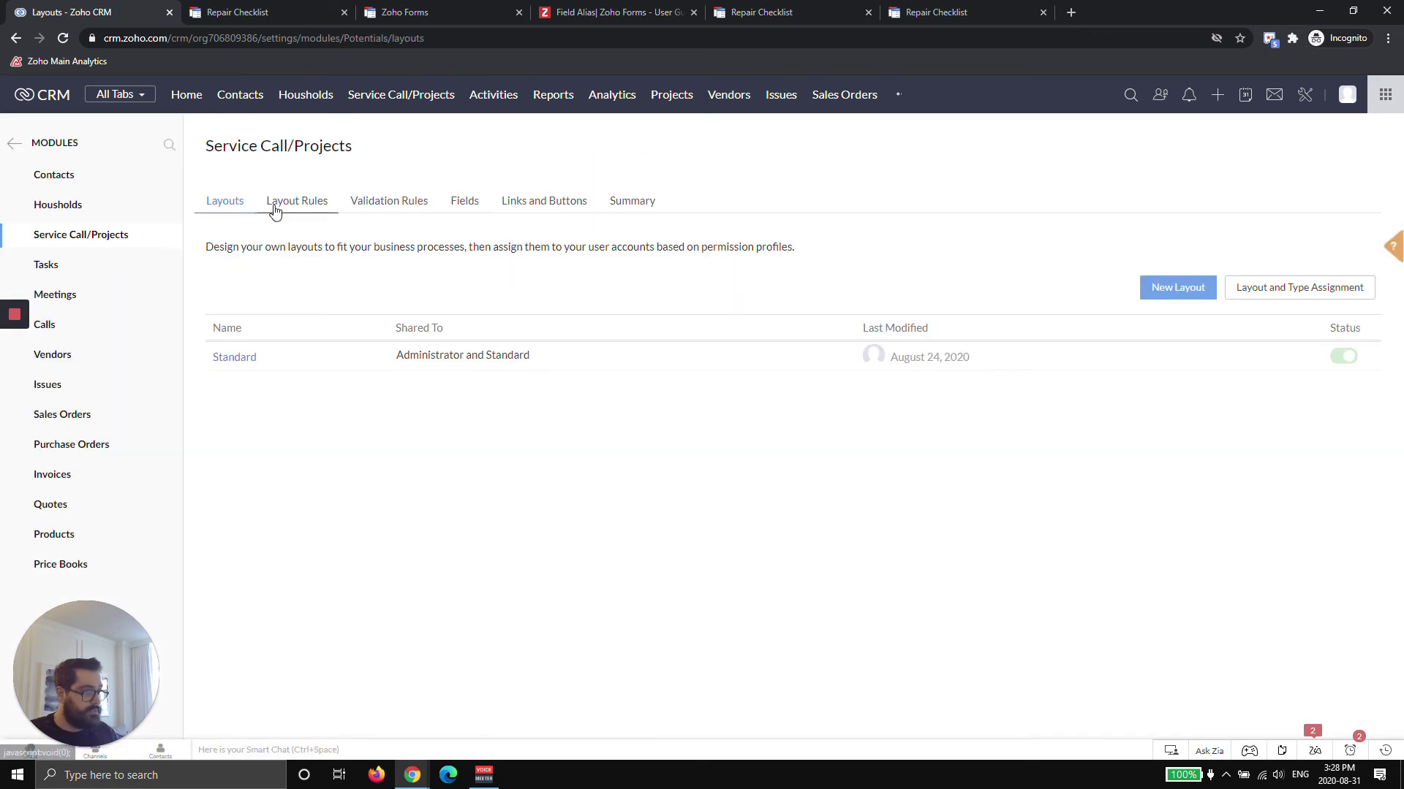
left_click(539, 203)
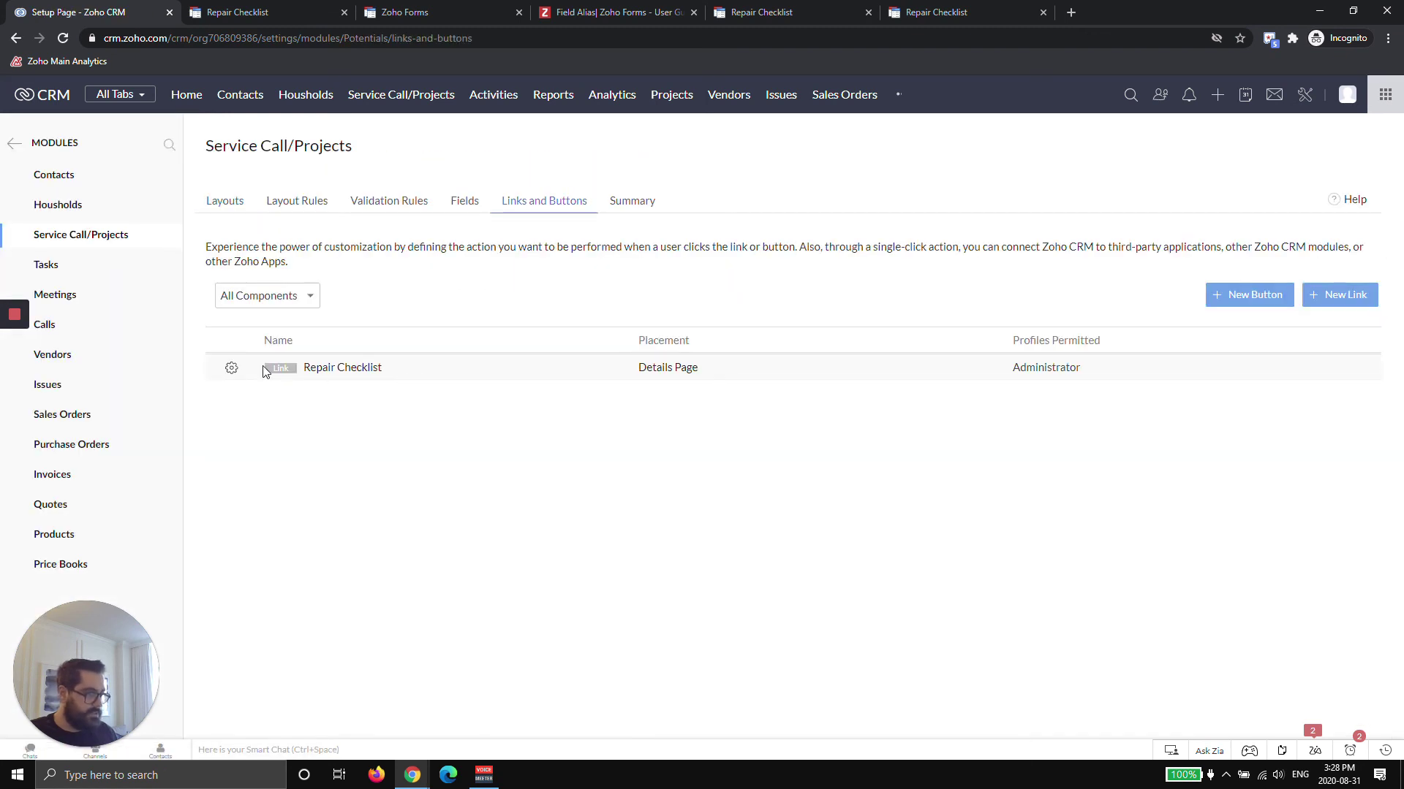
left_click(231, 367)
left_click(262, 368)
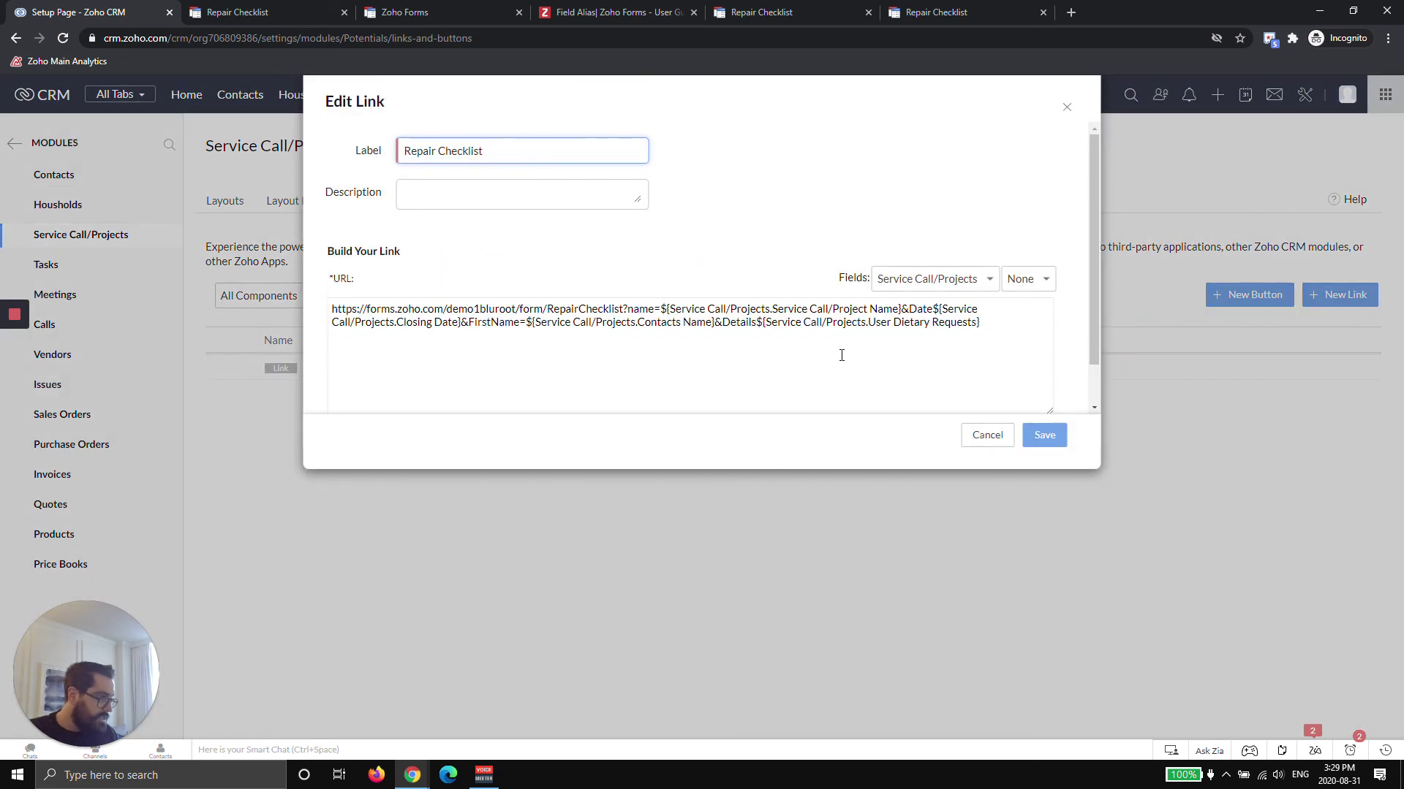
Step: Add the missing '=' after Details in the link URL and save
left_click(754, 329)
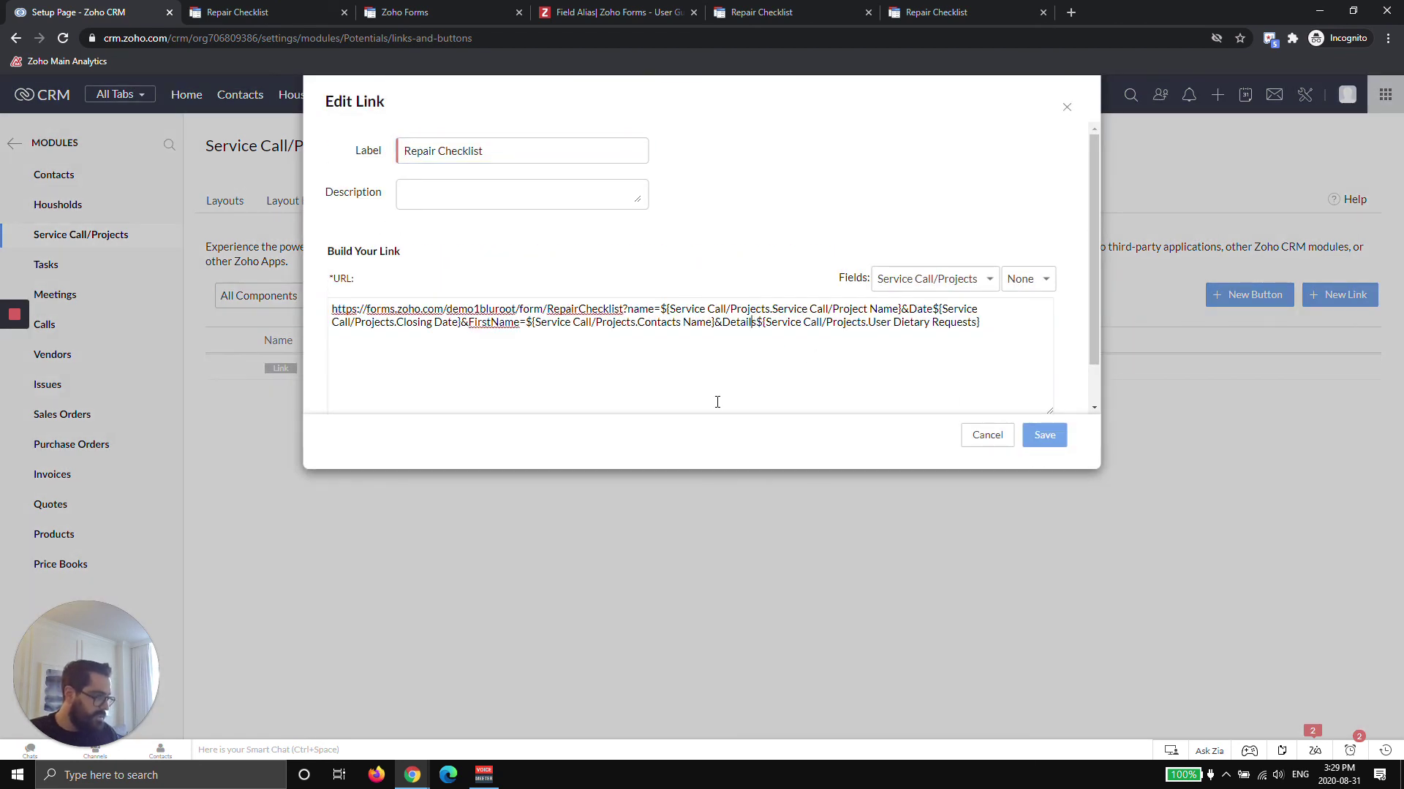
type("=")
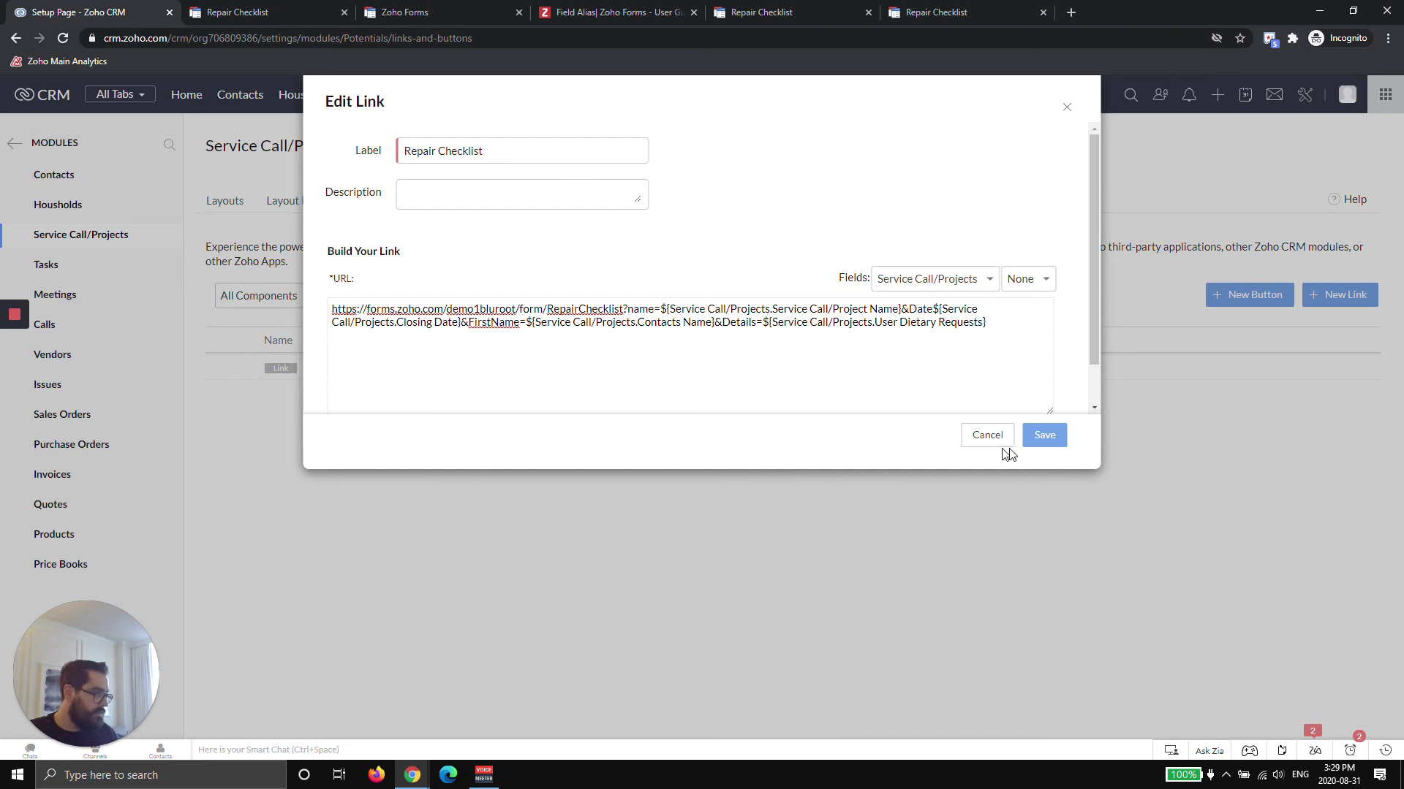
left_click(1044, 436)
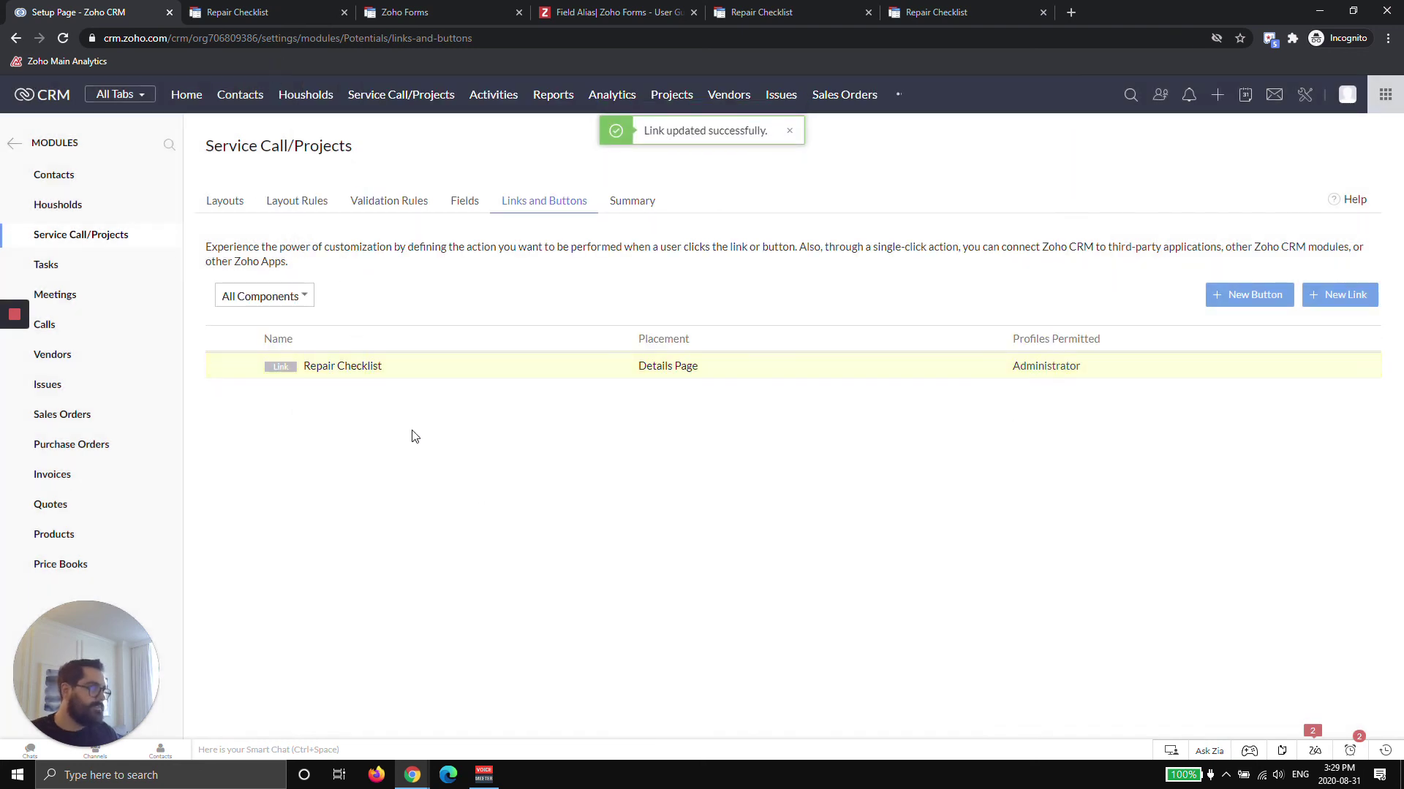
Step: Check the prefilled name on the already open Repair Checklist form
mouse_move(347, 371)
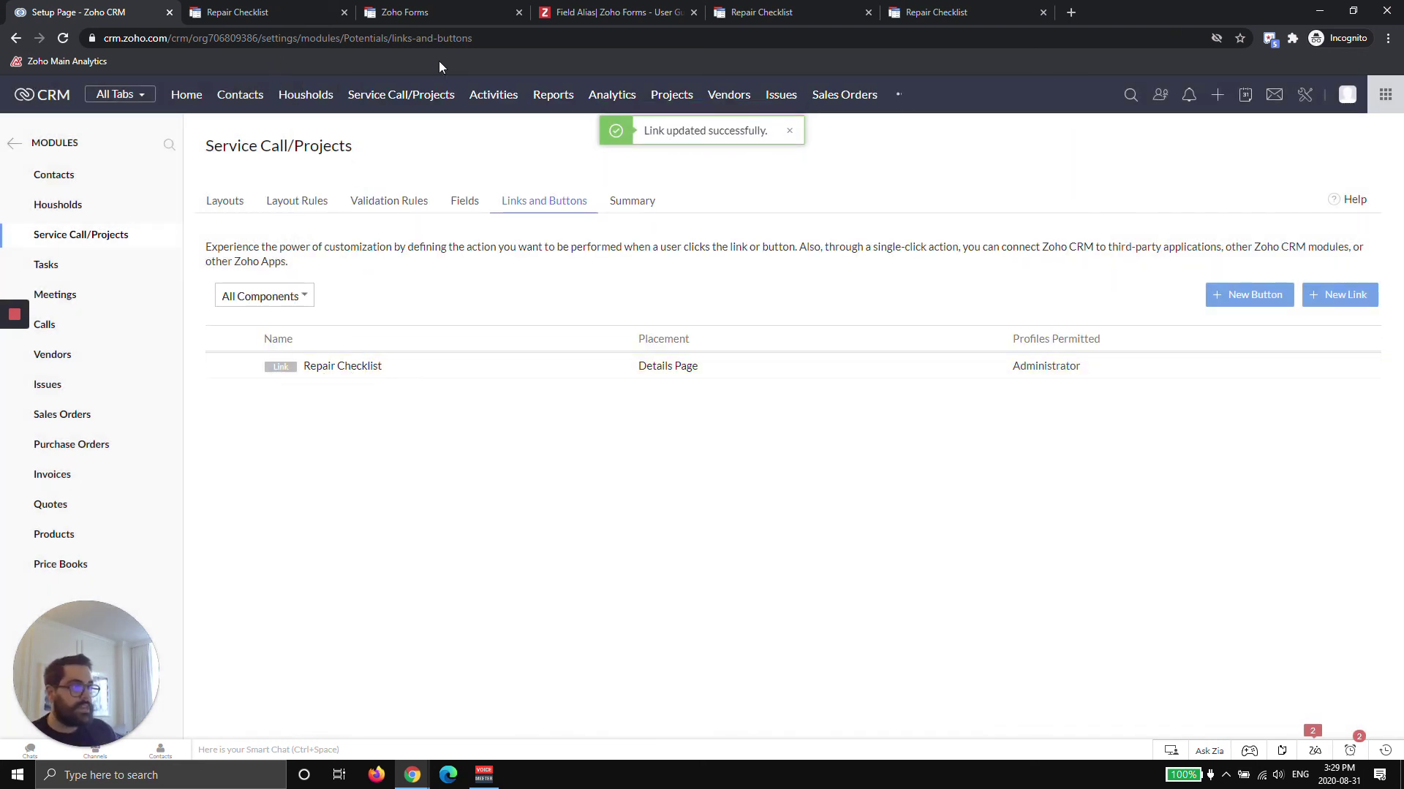
left_click(265, 14)
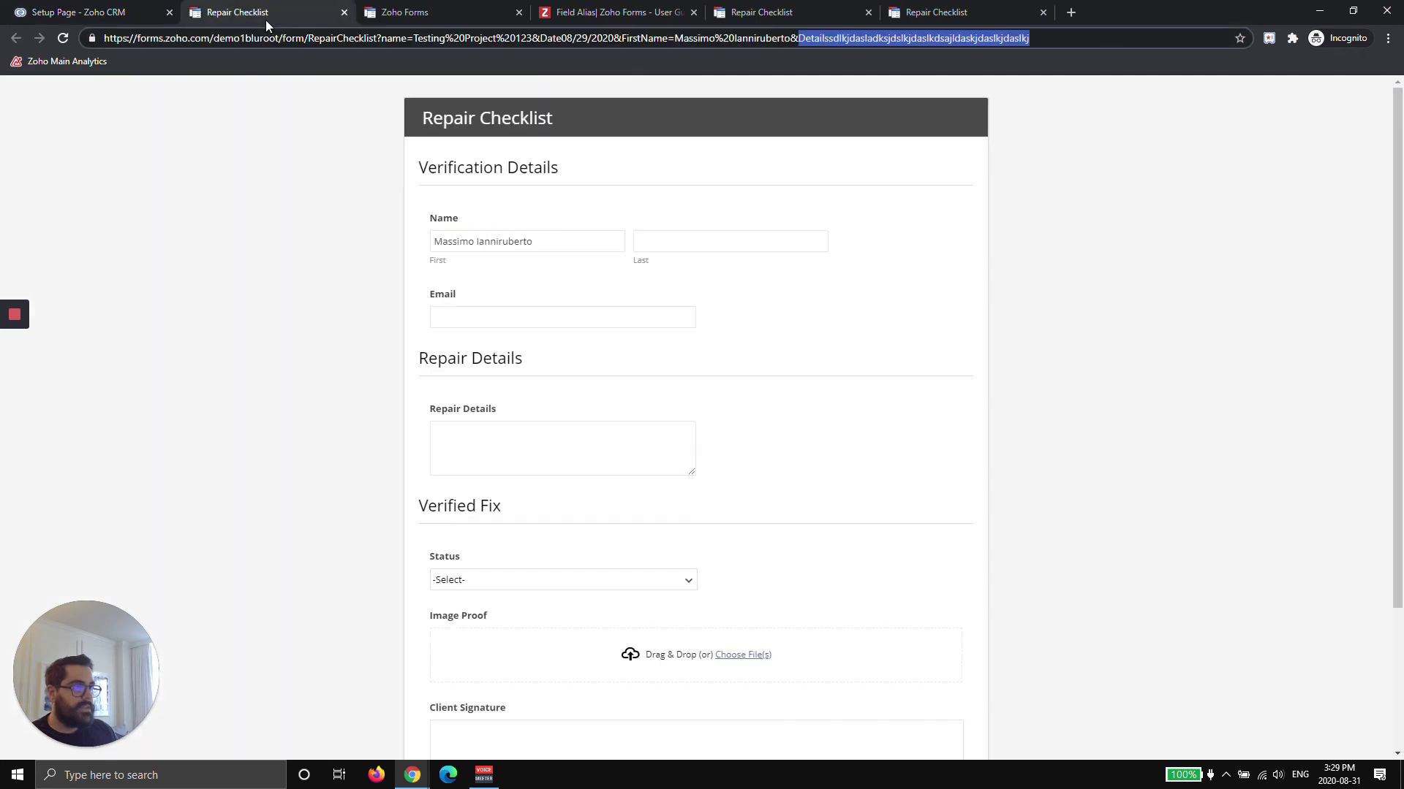
triple_click(595, 242)
scroll(651, 398, "down", 2)
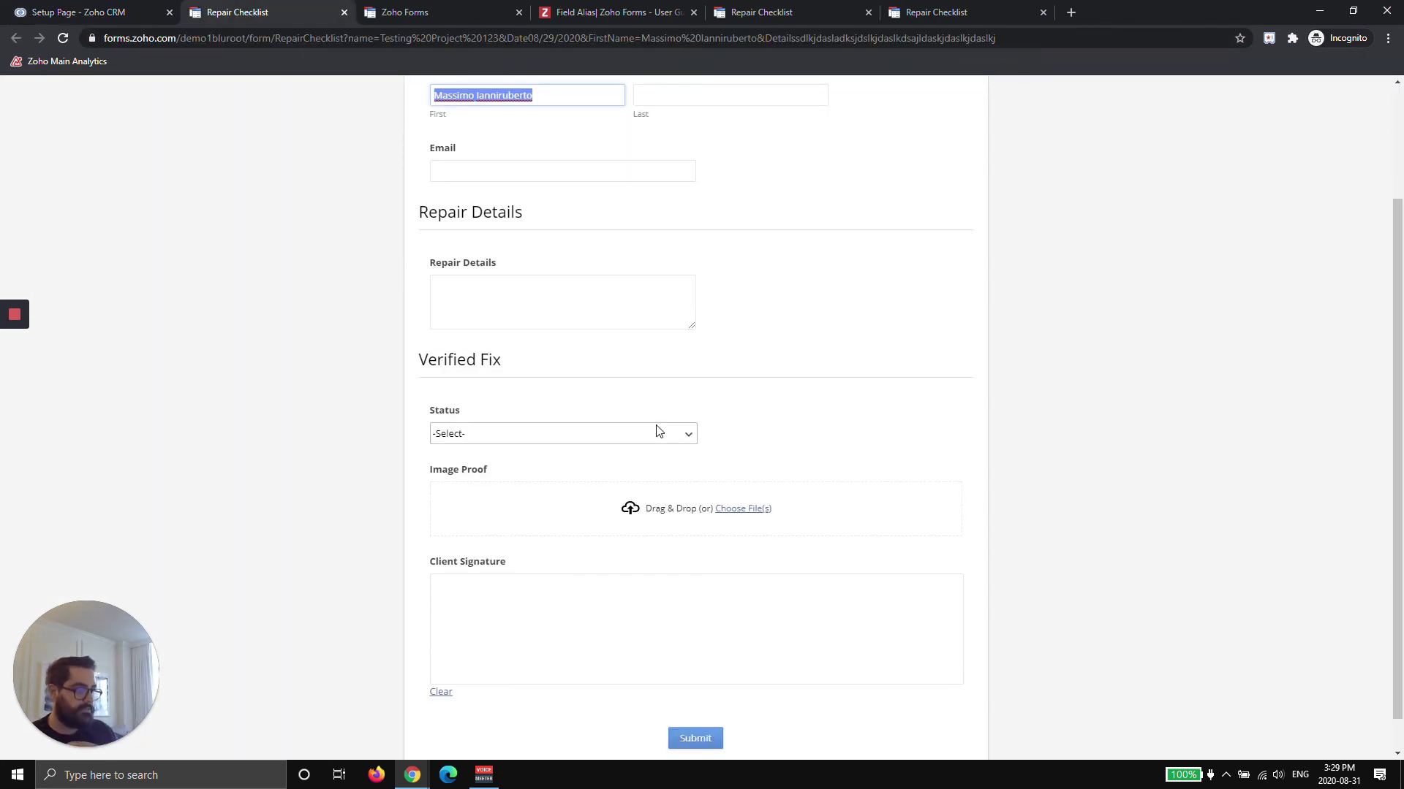
scroll(656, 431, "up", 2)
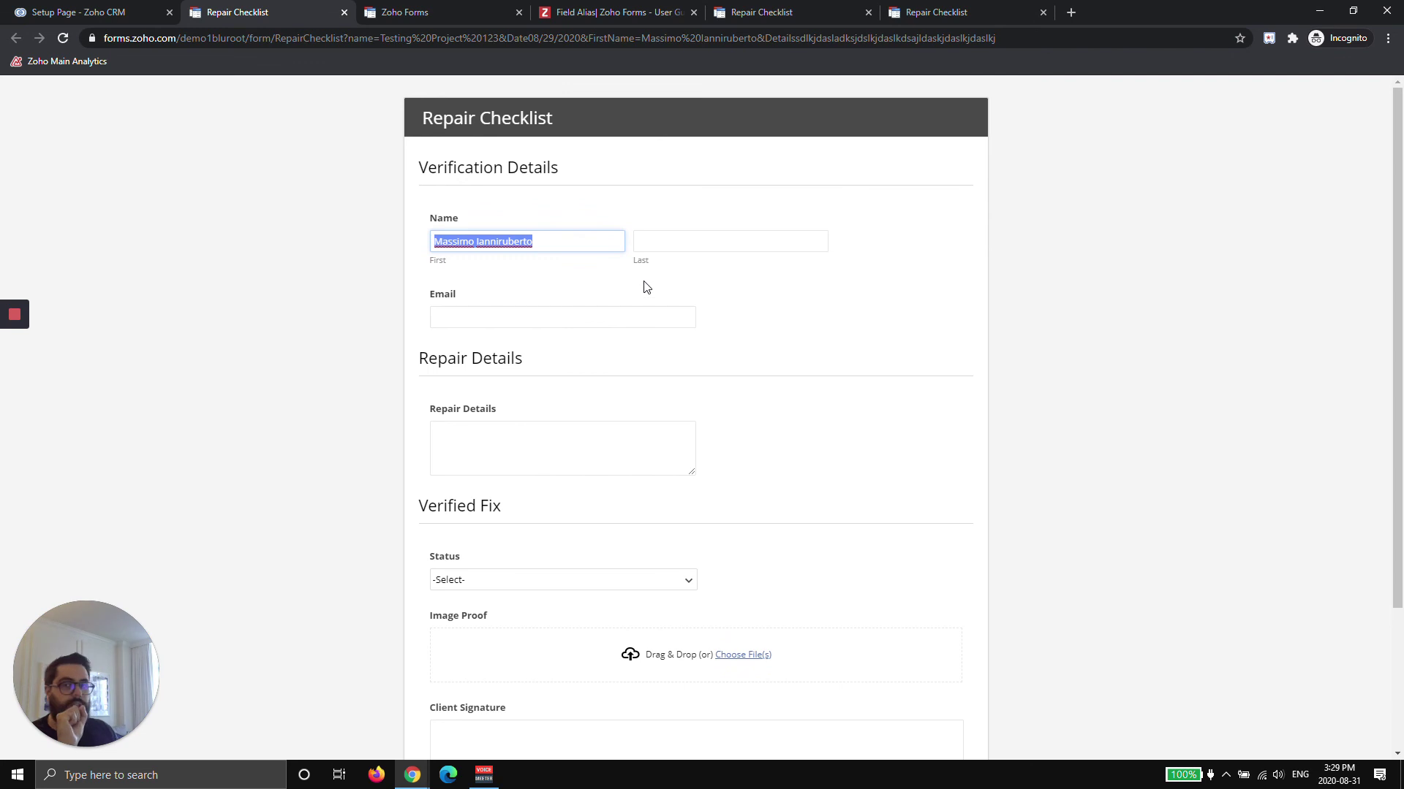
Step: Launch Repair Checklist from Testing Project 123, confirm Repair Details is prefilled, and close the old form tab
left_click(42, 16)
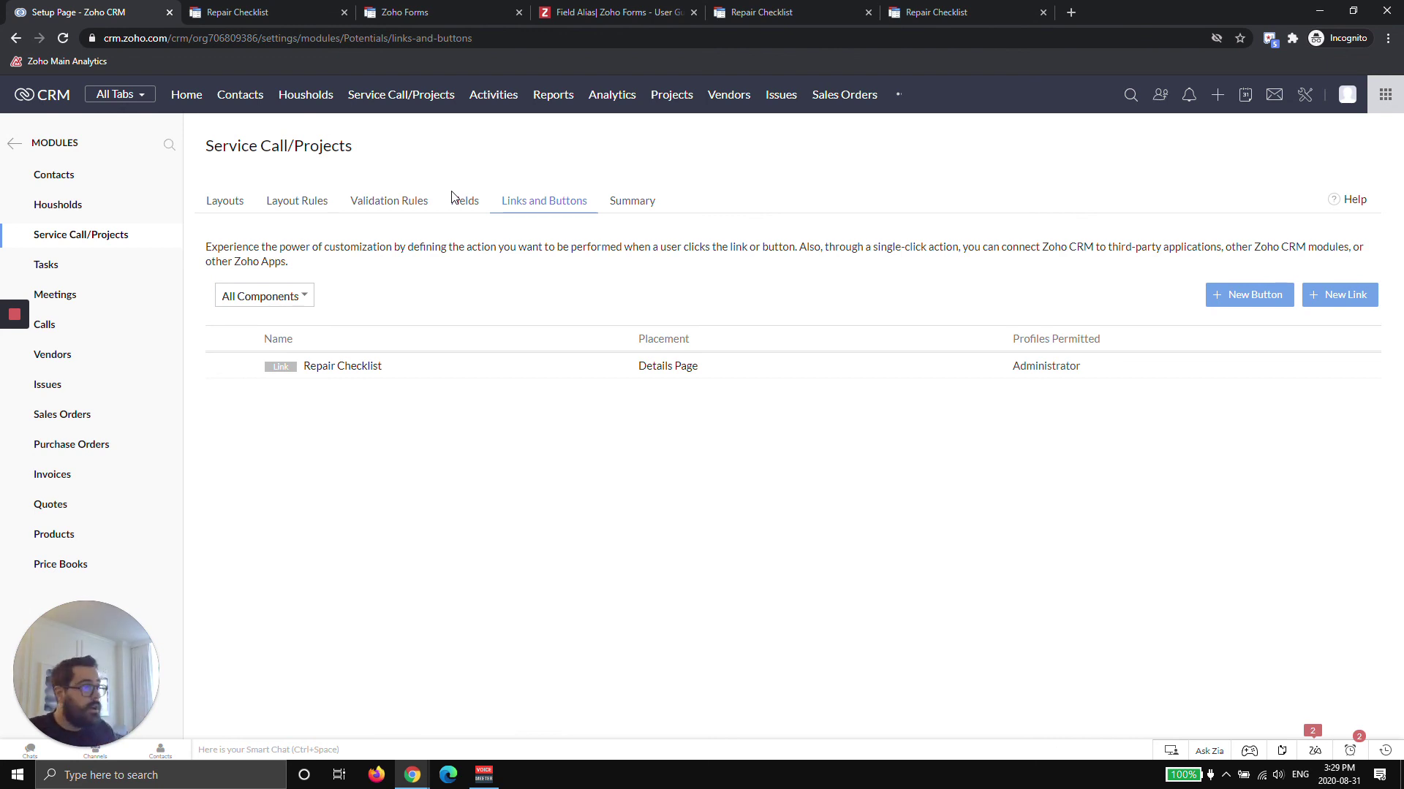
left_click(380, 96)
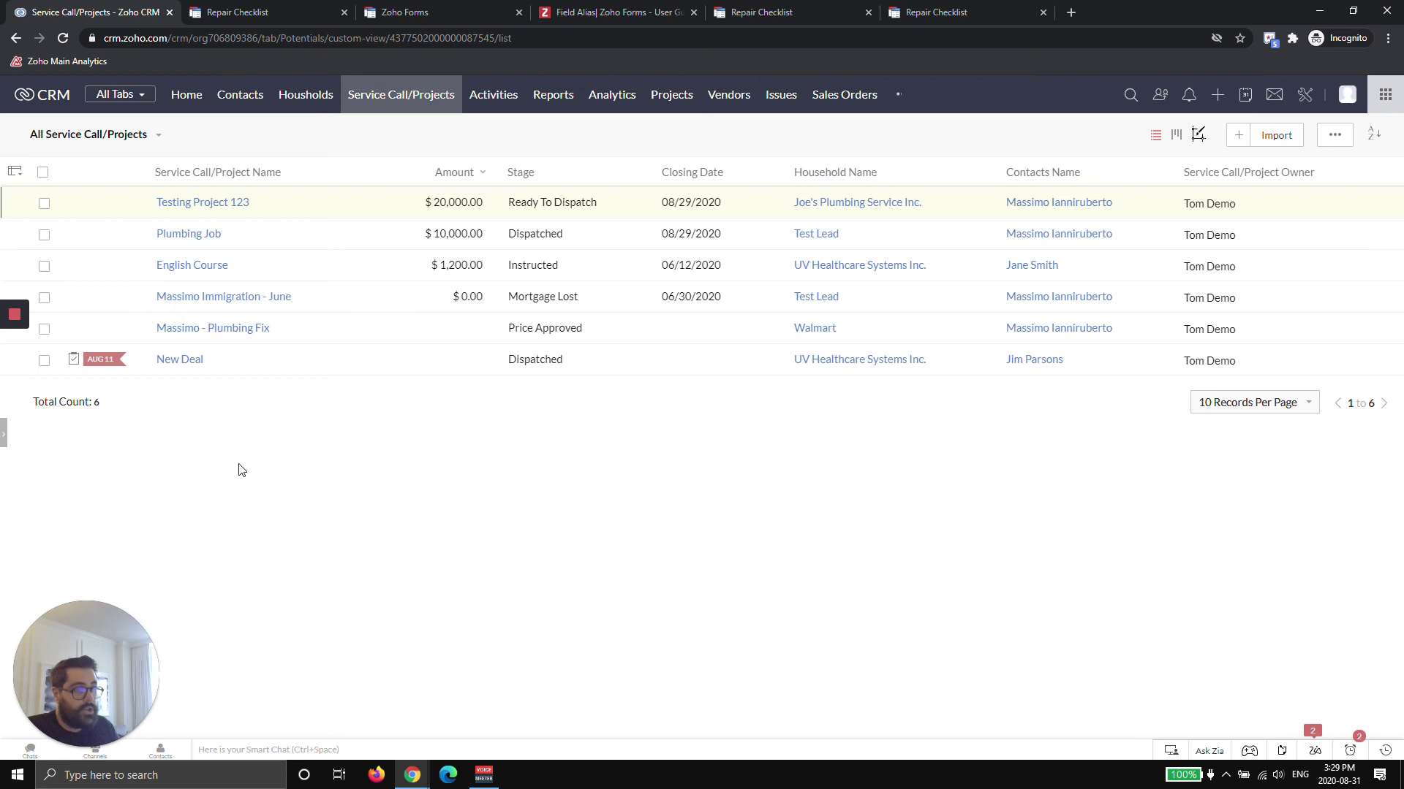
left_click(220, 204)
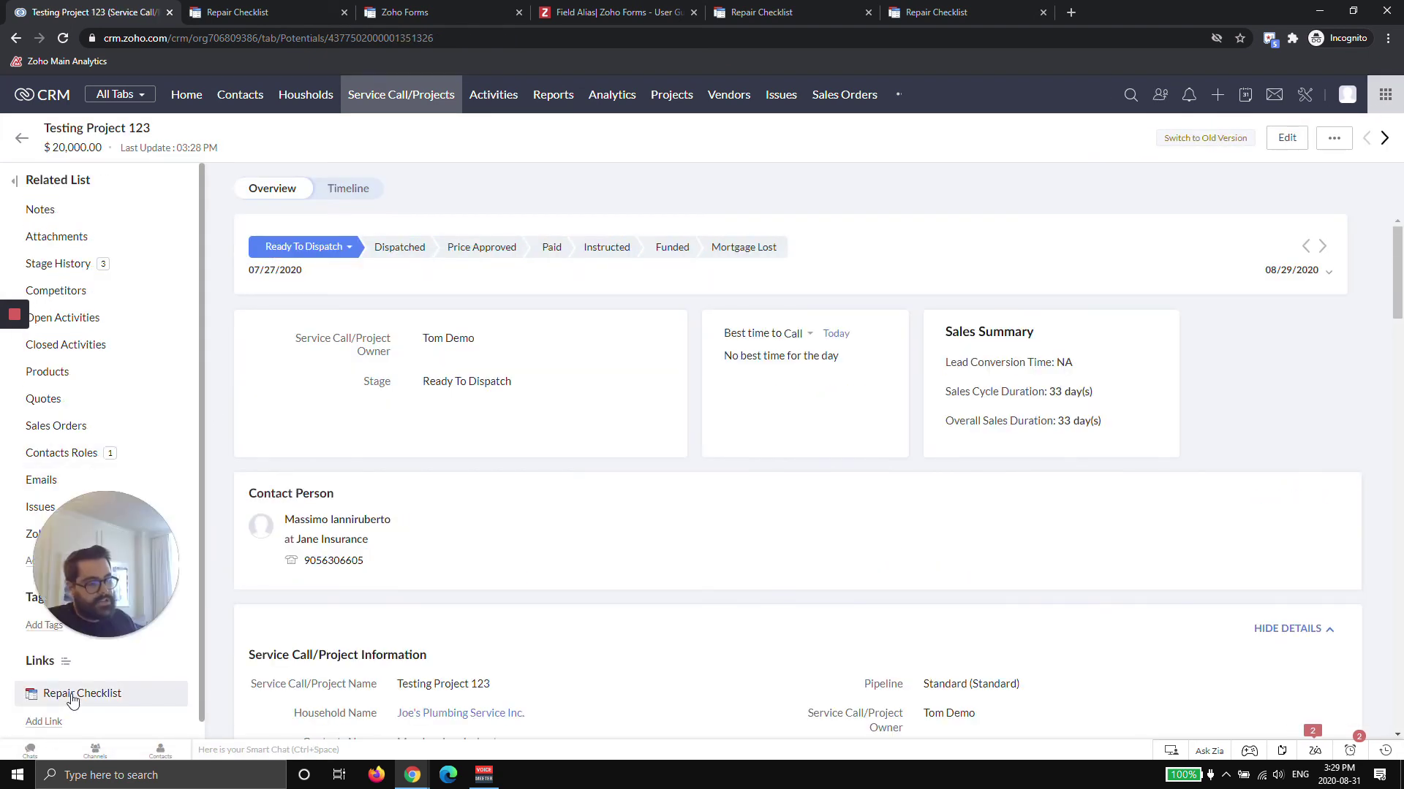
left_click(72, 700)
left_click_drag(628, 461, 394, 448)
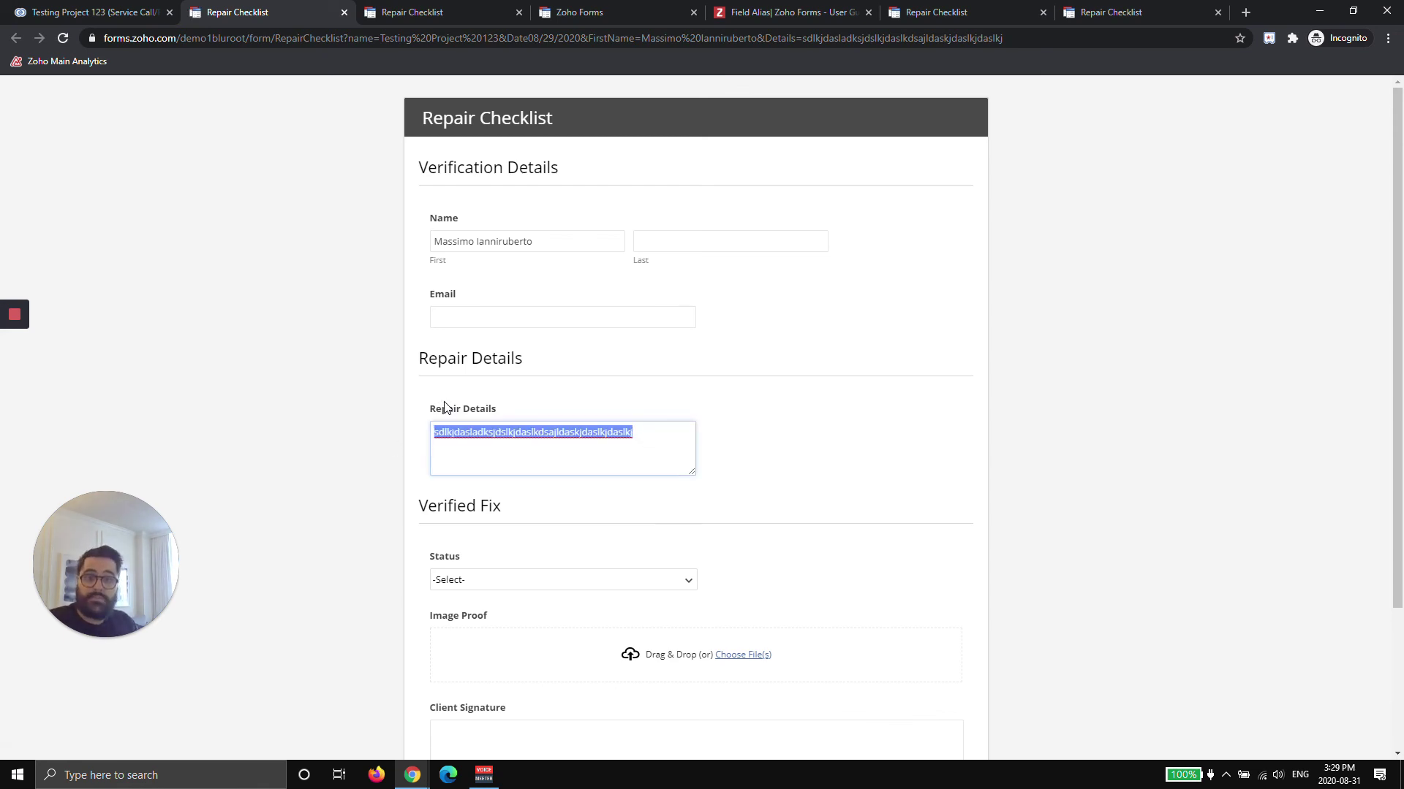
left_click(344, 14)
Step: Close the extra Repair Checklist tab and leave the field alias settings for the form's Integrations
left_click(345, 14)
left_click(344, 14)
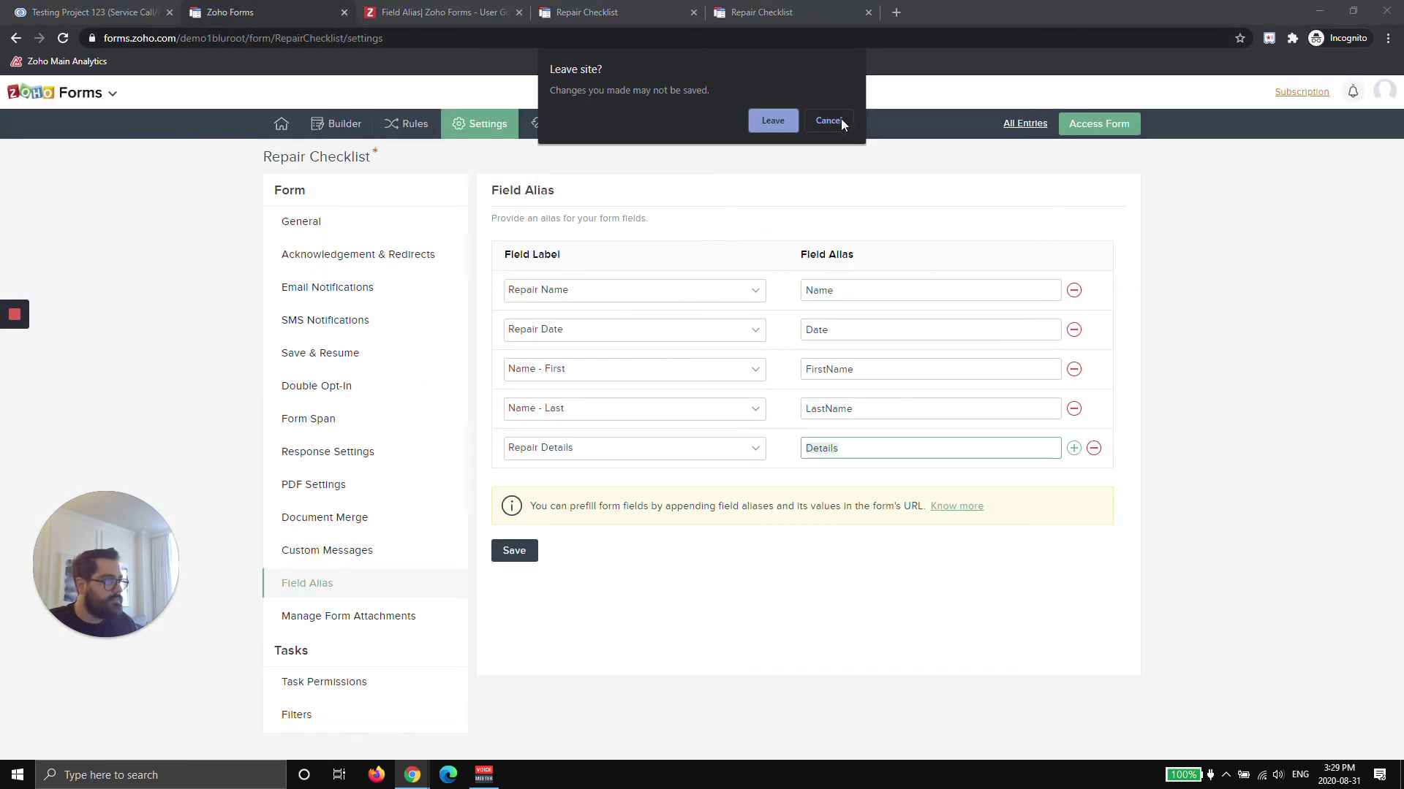
left_click(828, 121)
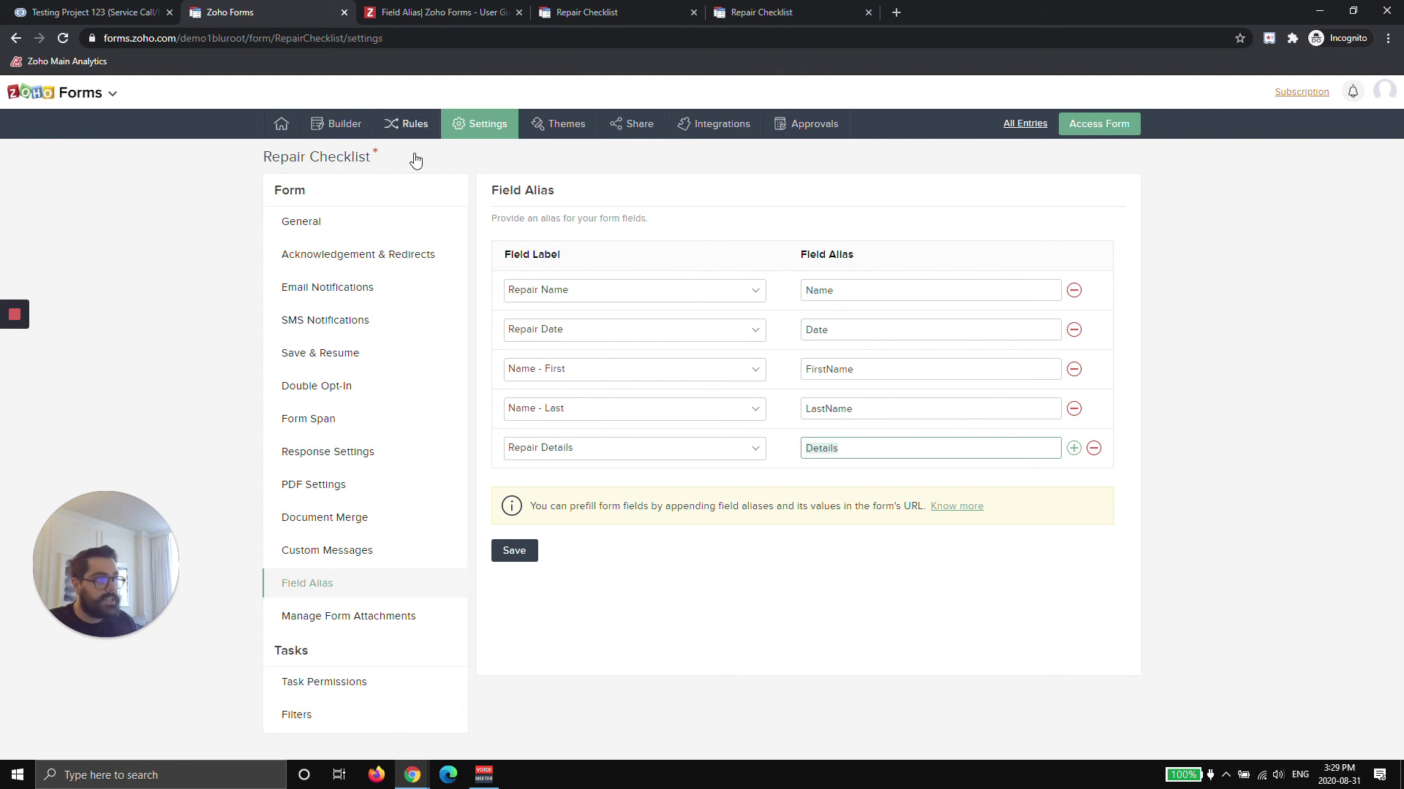
left_click(702, 124)
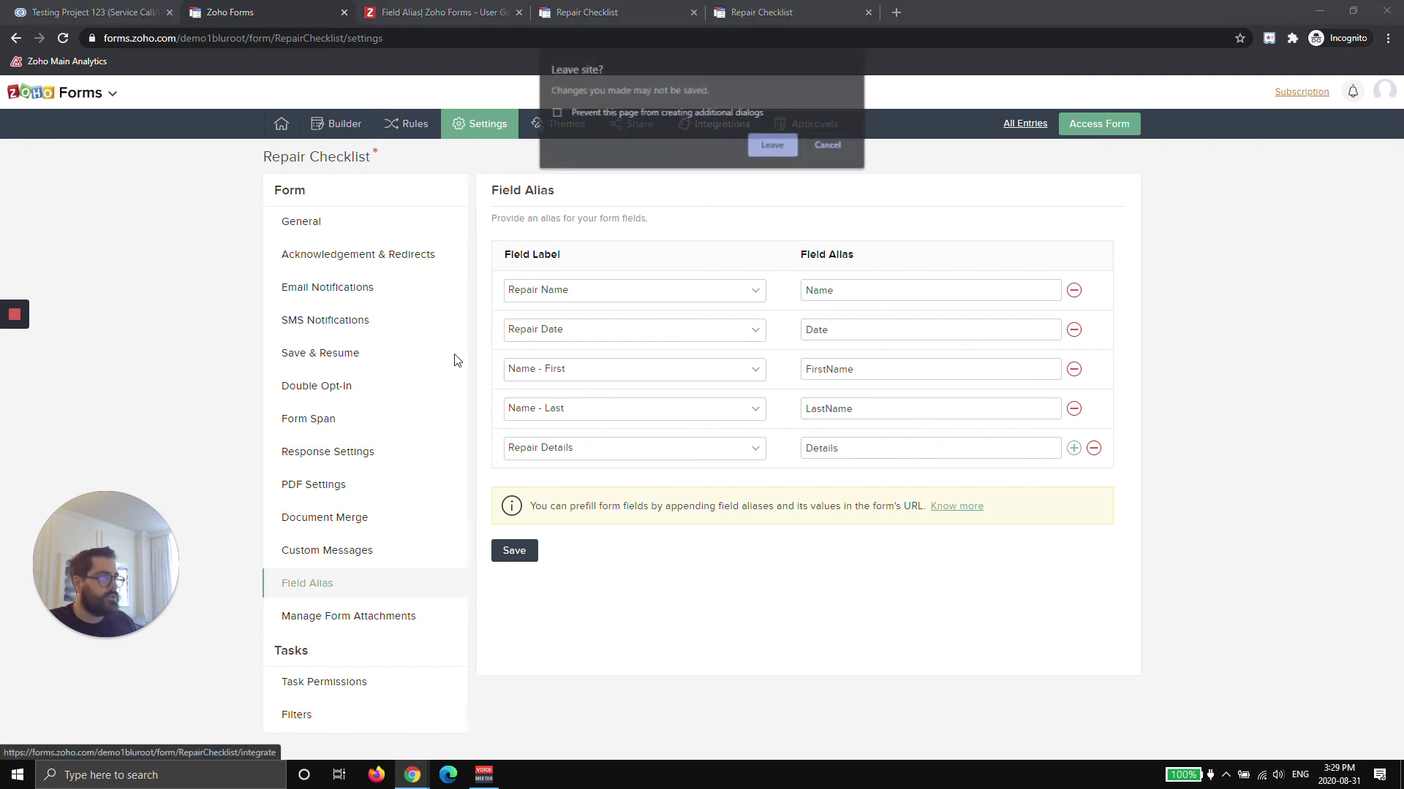
left_click(773, 145)
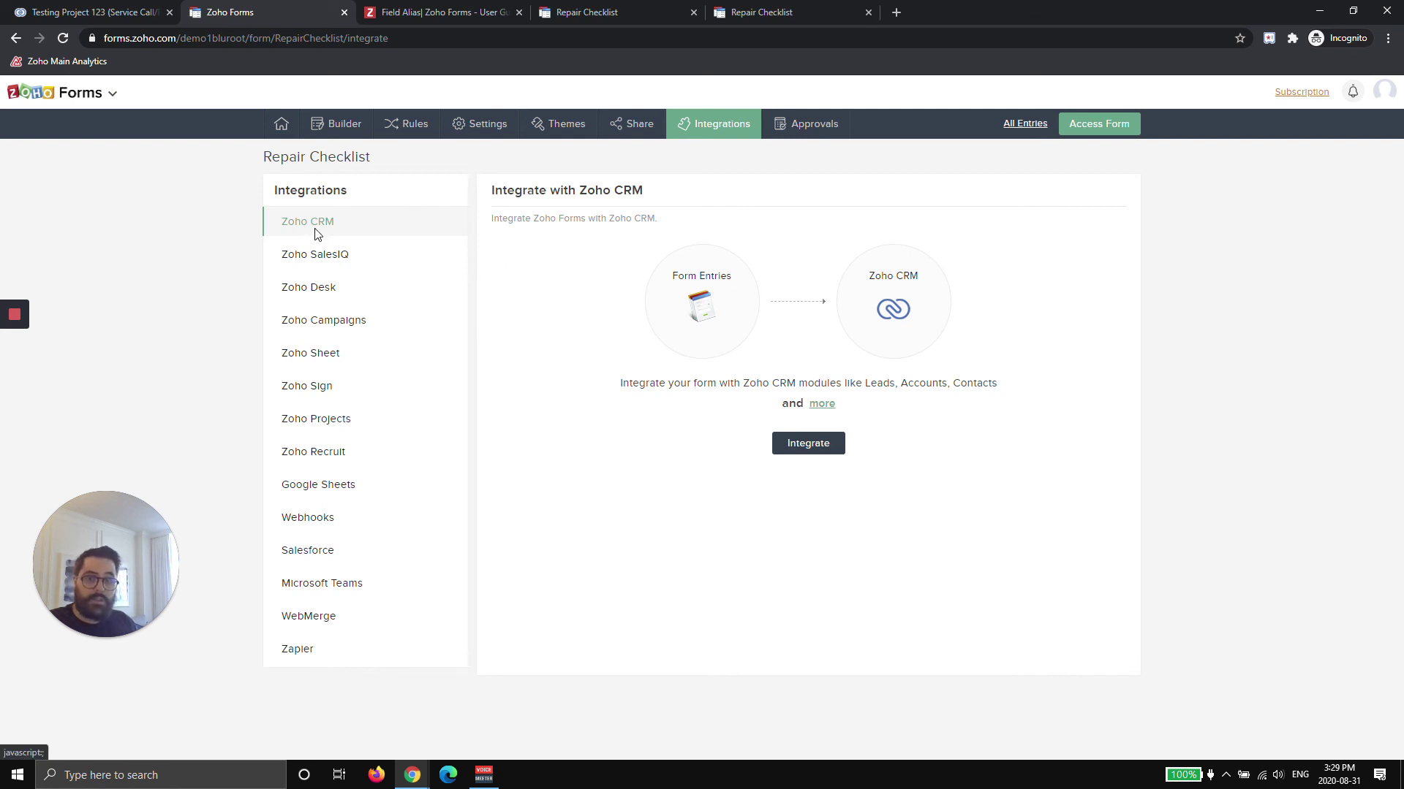
Step: Create a Zoho CRM integration on the Service Call/Projects module, mapping Service Call/Project Name to Repair Name
left_click(807, 444)
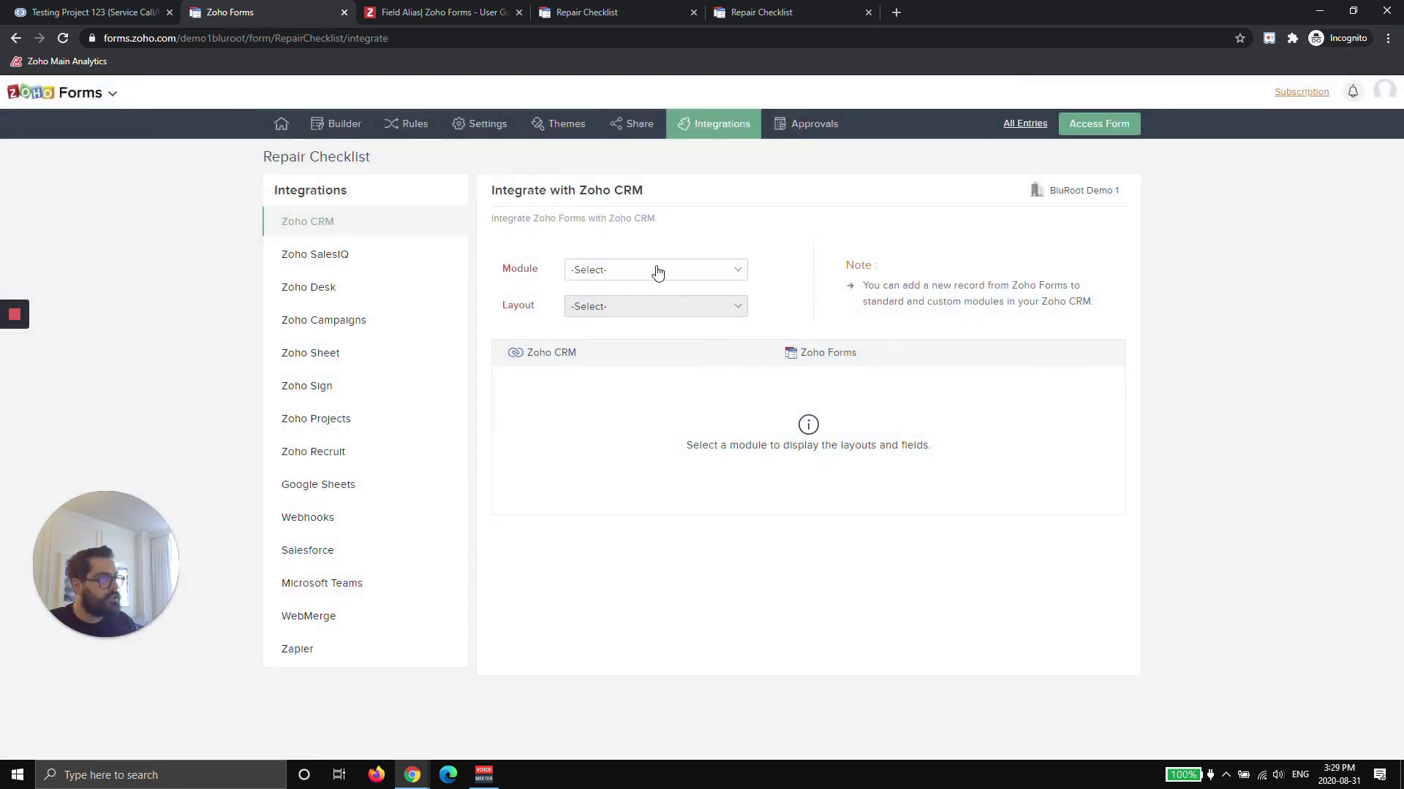
left_click(658, 270)
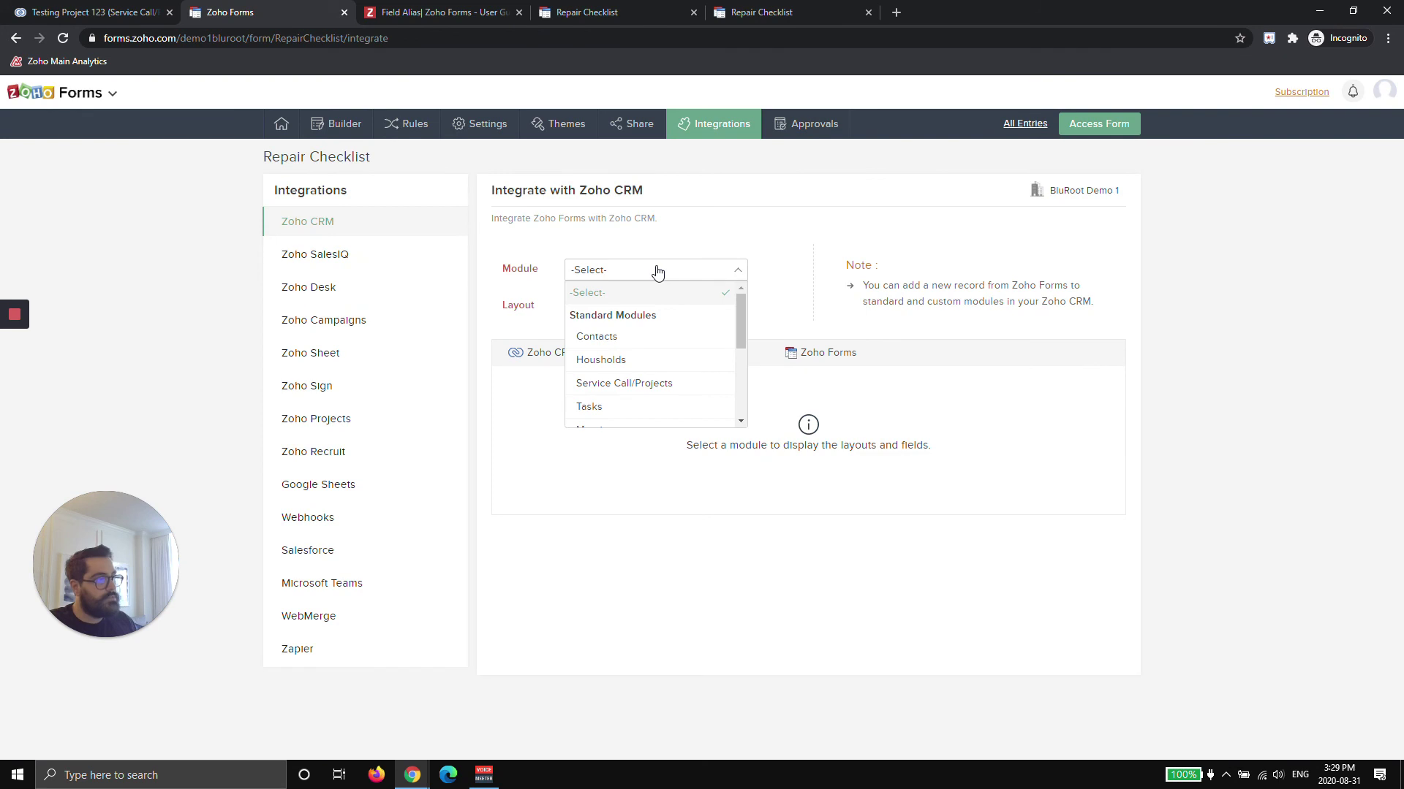
left_click(642, 384)
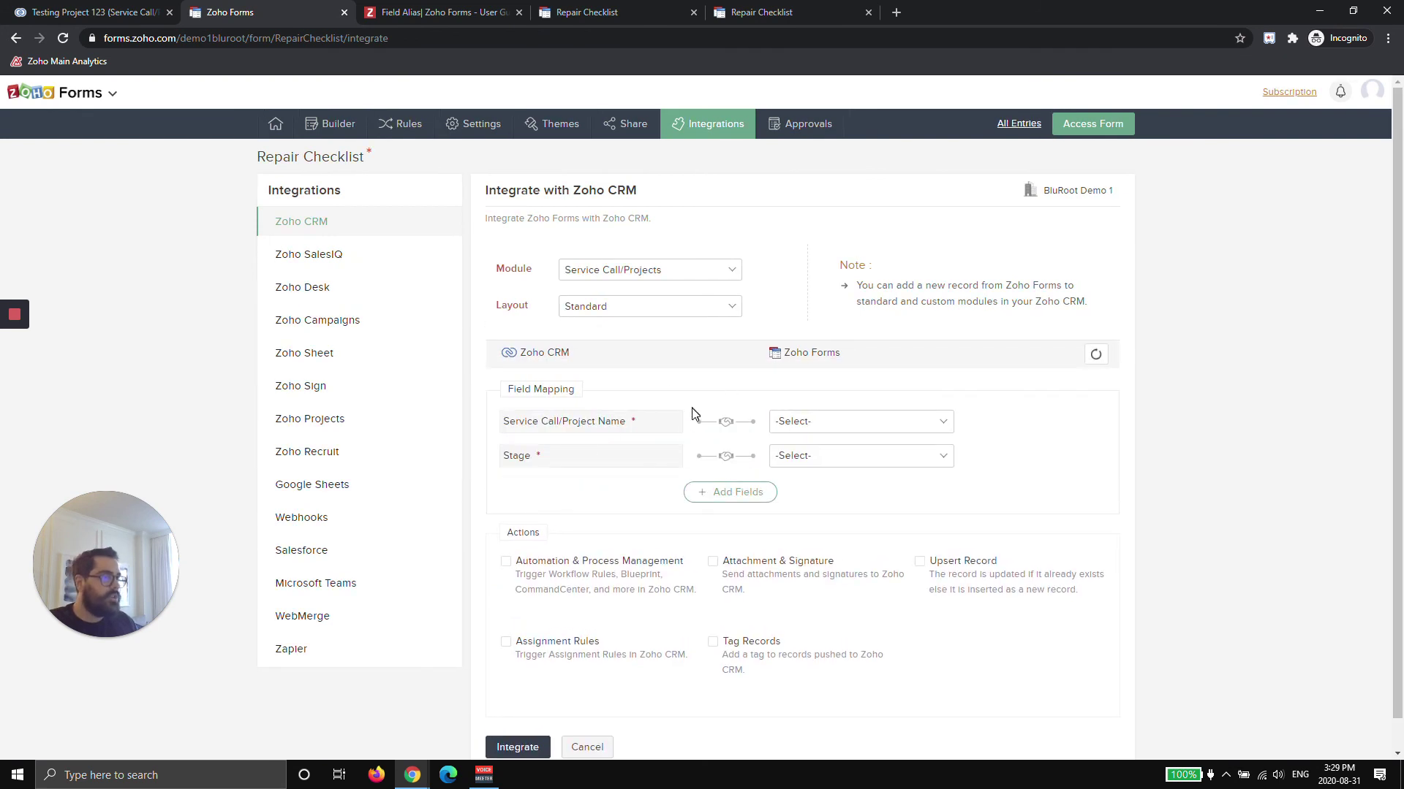
left_click(895, 426)
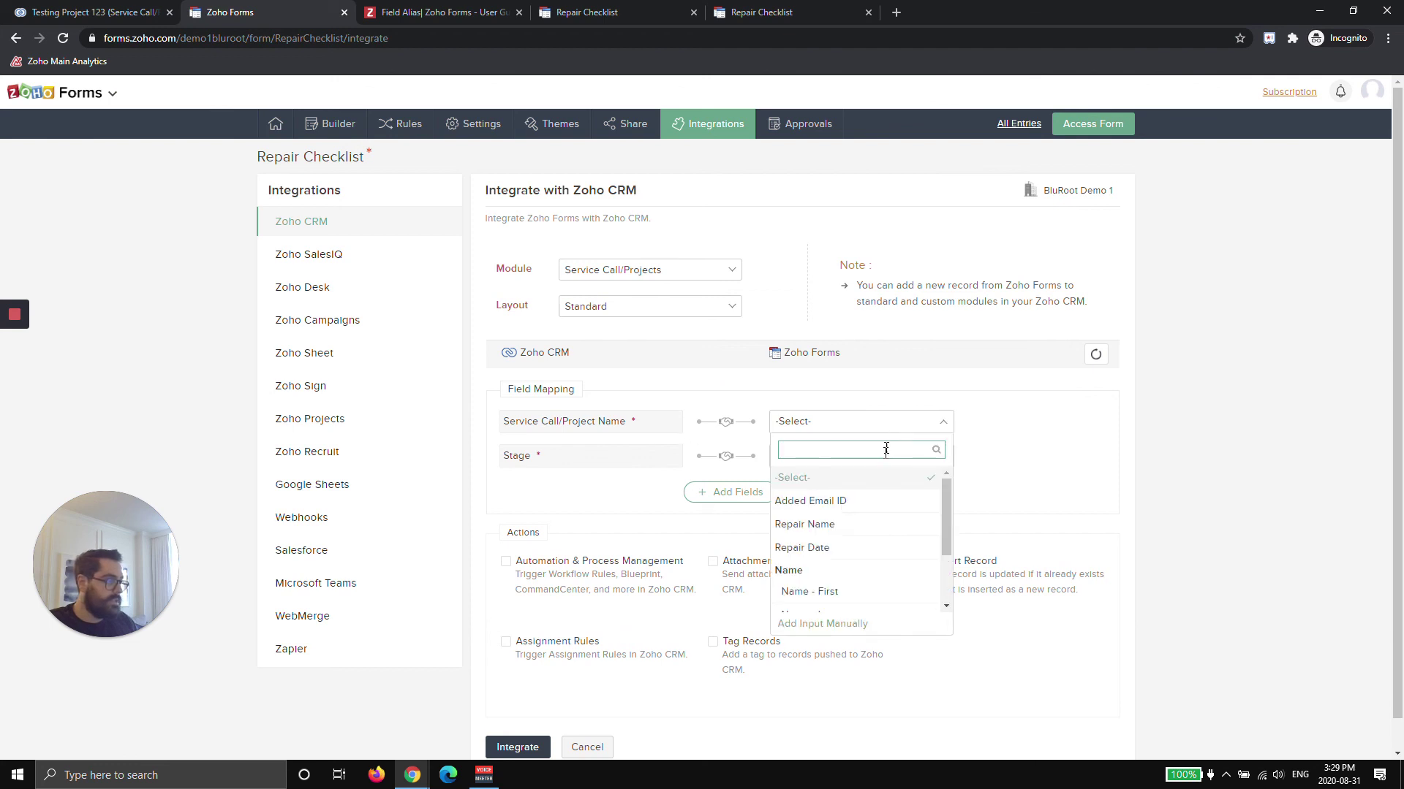
left_click(871, 524)
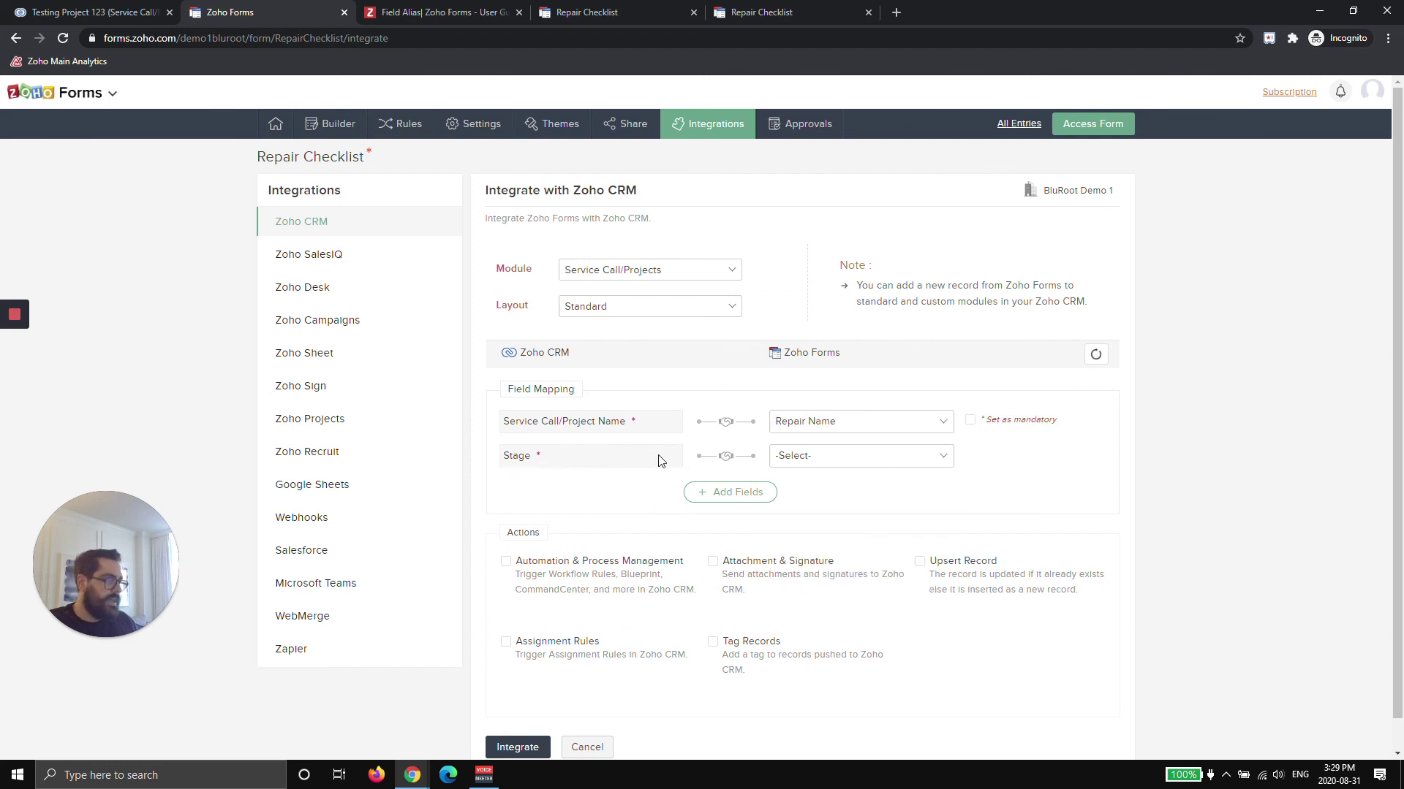
left_click(831, 460)
left_click(623, 510)
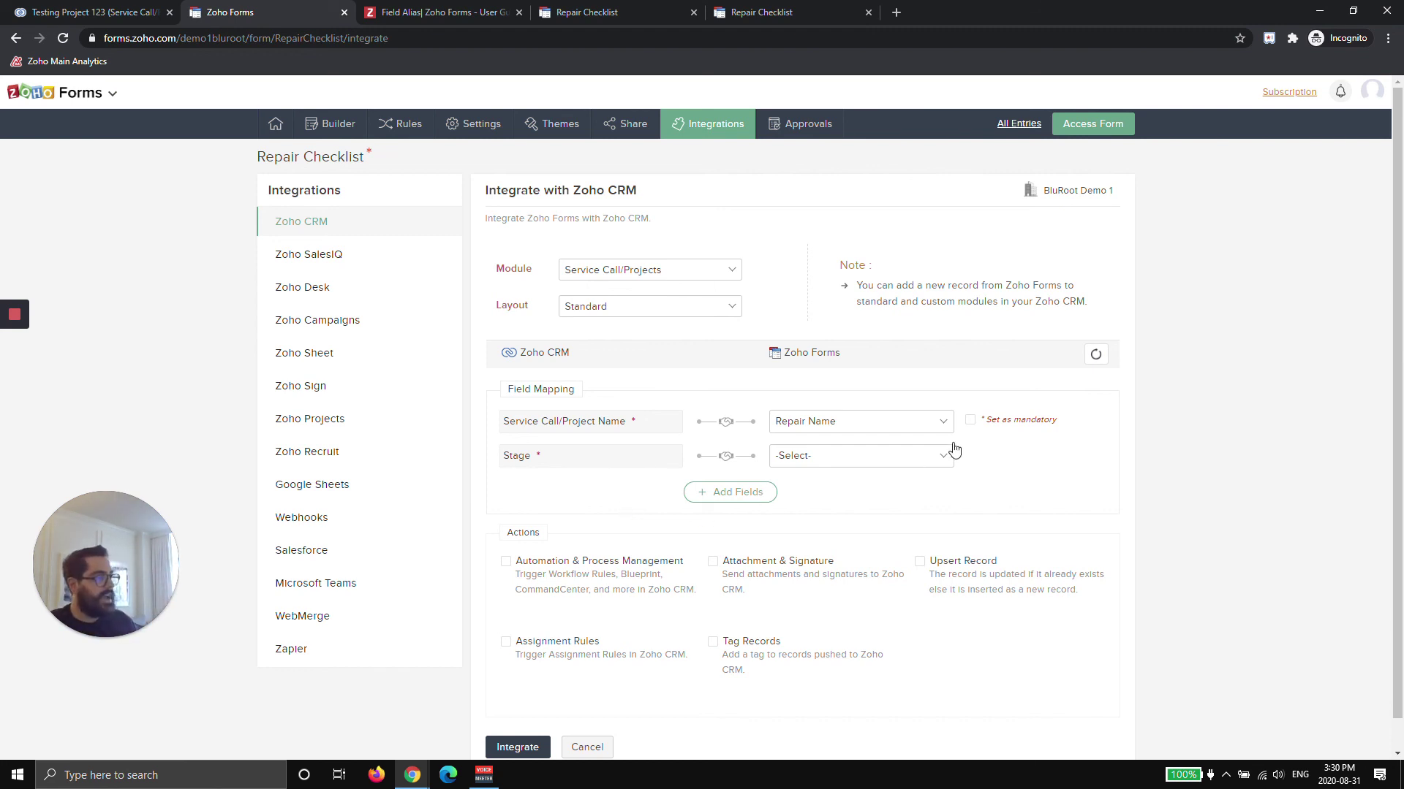
scroll(910, 482, "down", 1)
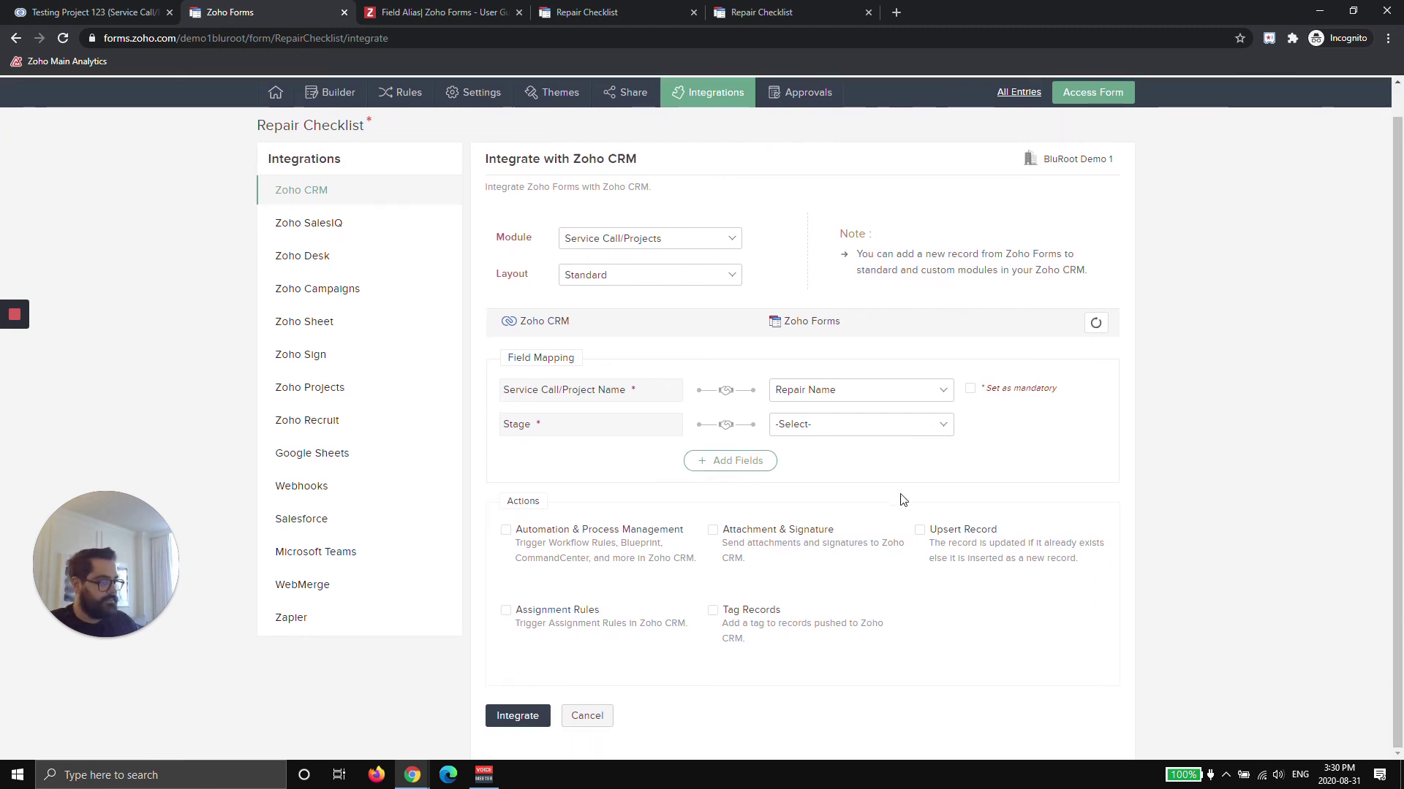
left_click(920, 531)
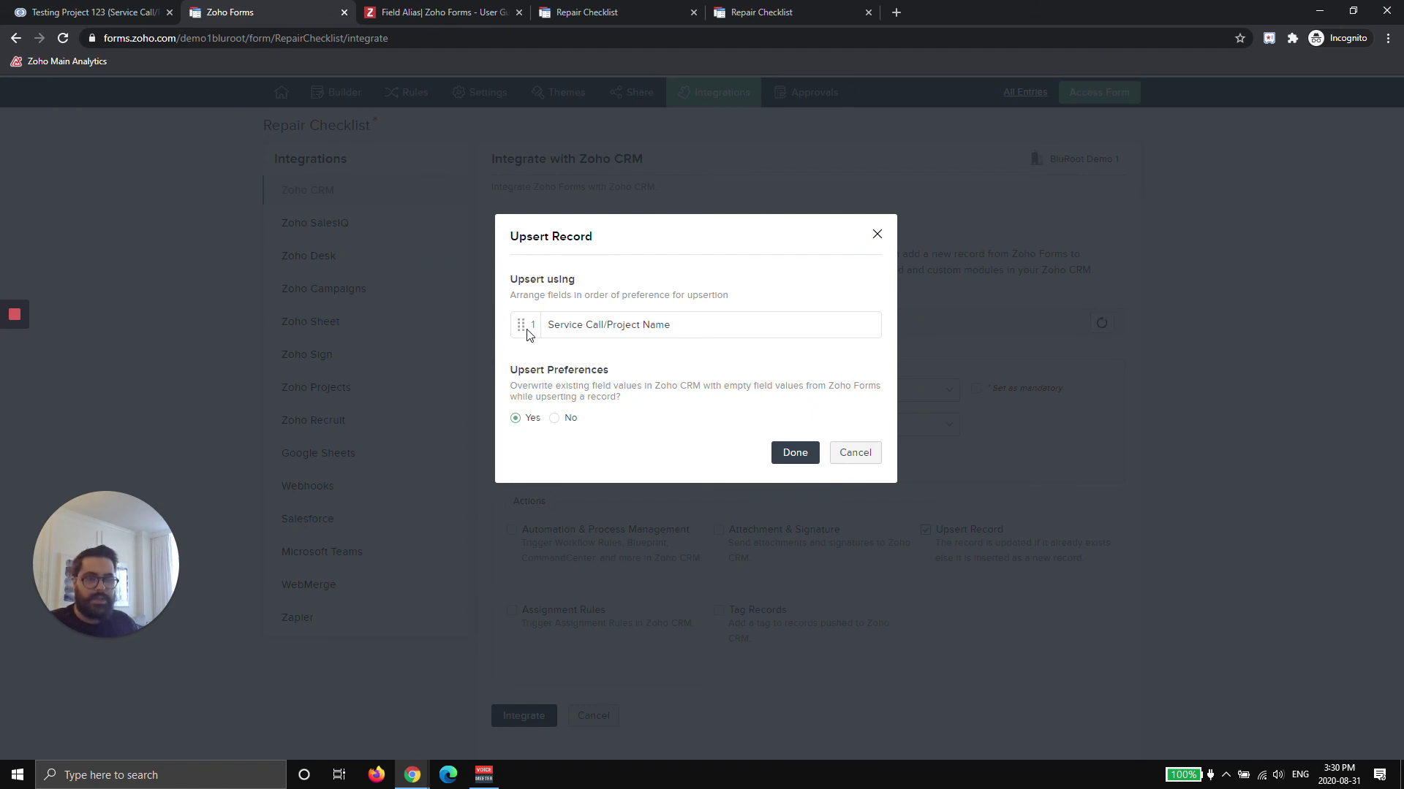
left_click(855, 453)
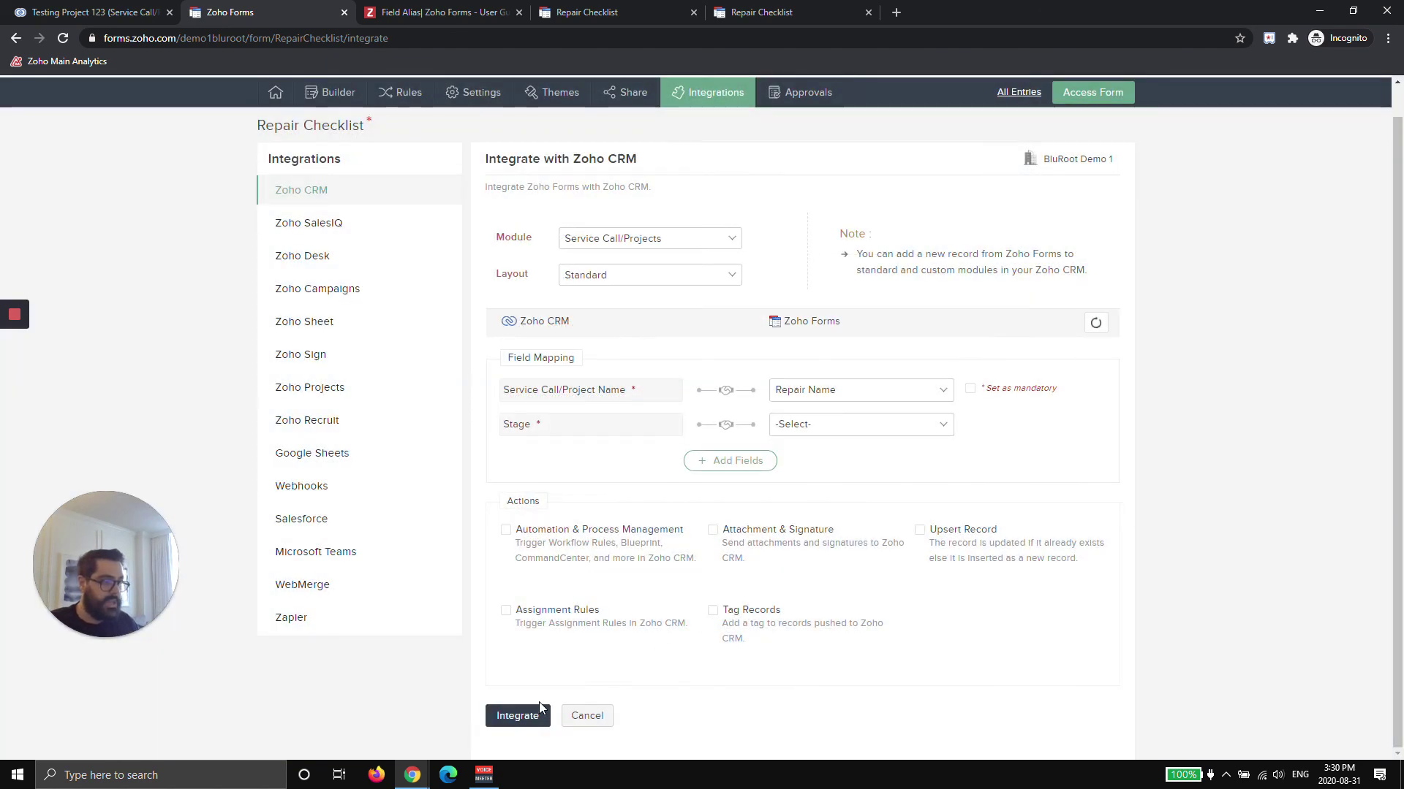